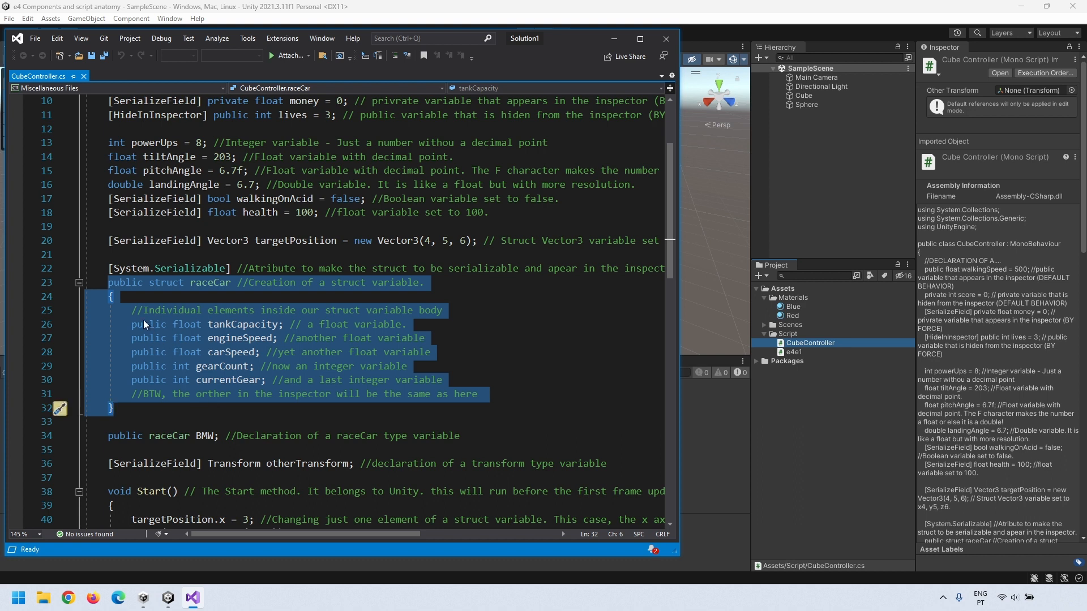
Step: Add 'public string brand;' and 'public string model;' fields to the raceCar struct and save
{"action": "key", "text": "Return"}
{"action": "key", "text": "Return"}
{"action": "key", "text": "Up"}
{"action": "key", "text": "Up"}
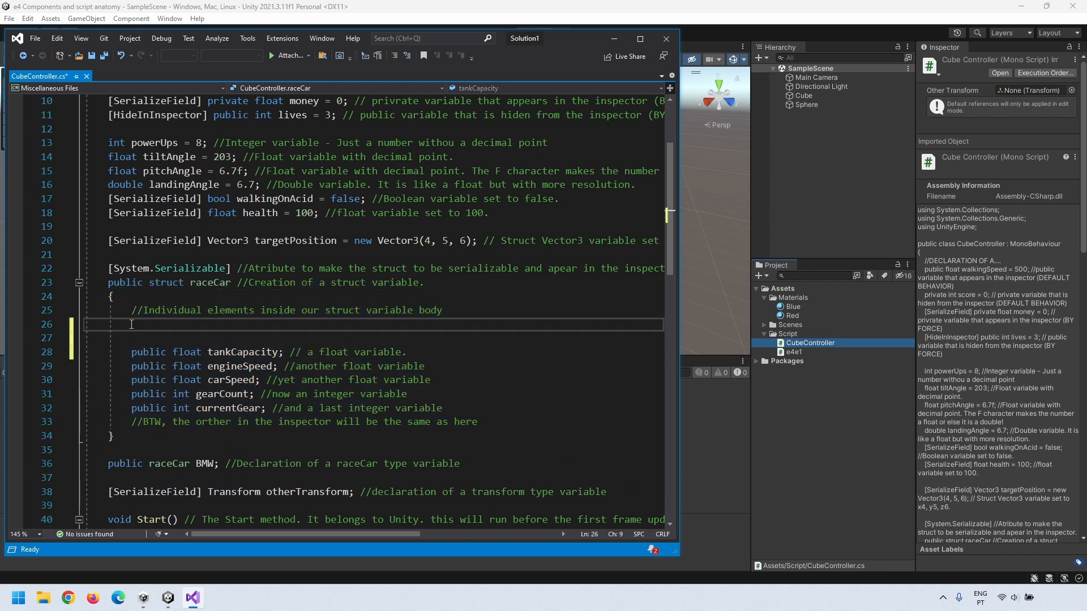
{"action": "type", "text": "public string "}
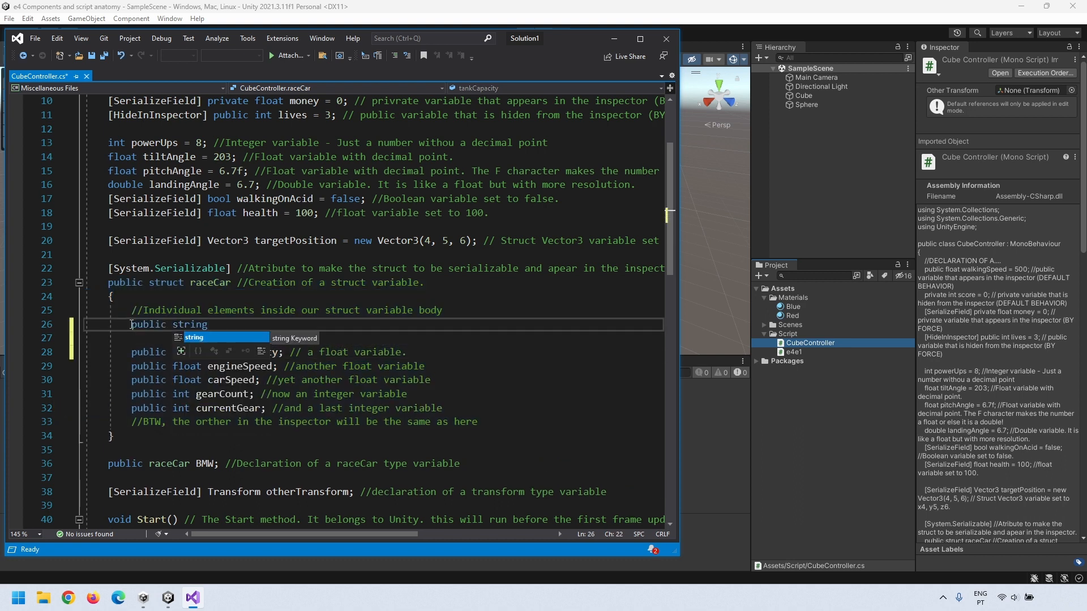
{"action": "type", "text": "brand;"}
{"action": "key", "text": "Return"}
{"action": "type", "text": "p"}
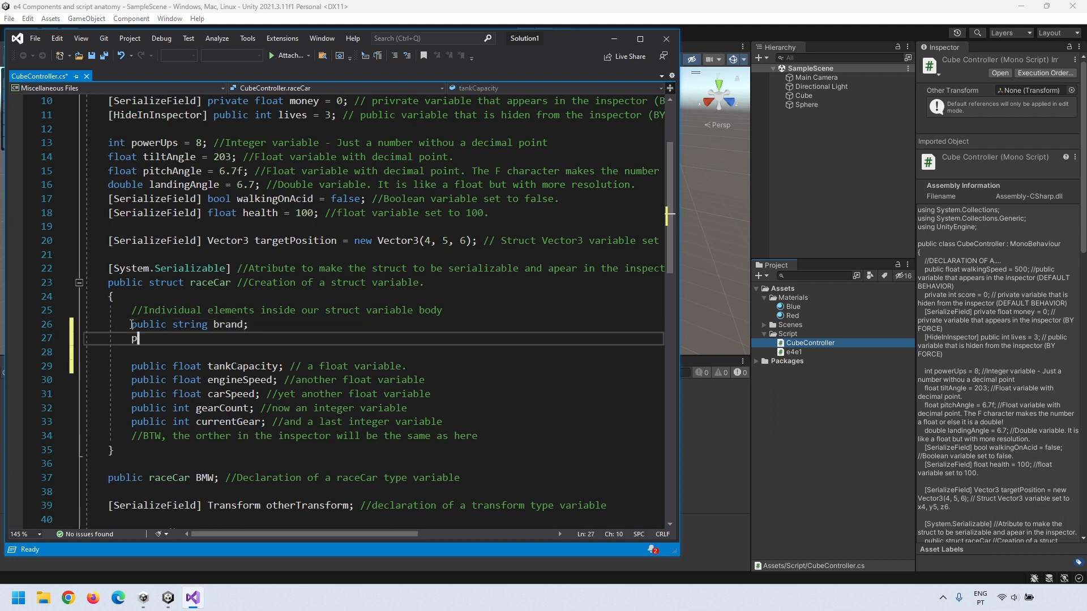
{"action": "type", "text": "ublic string model;"}
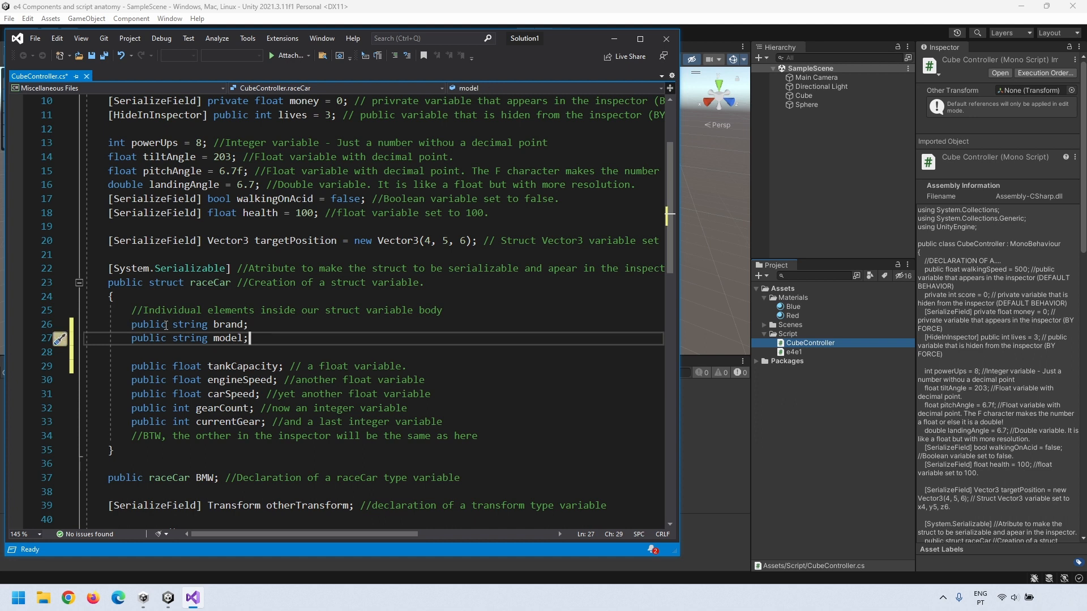
{"action": "scroll", "coordinate": [166, 325], "scroll_direction": "down", "scroll_amount": 2}
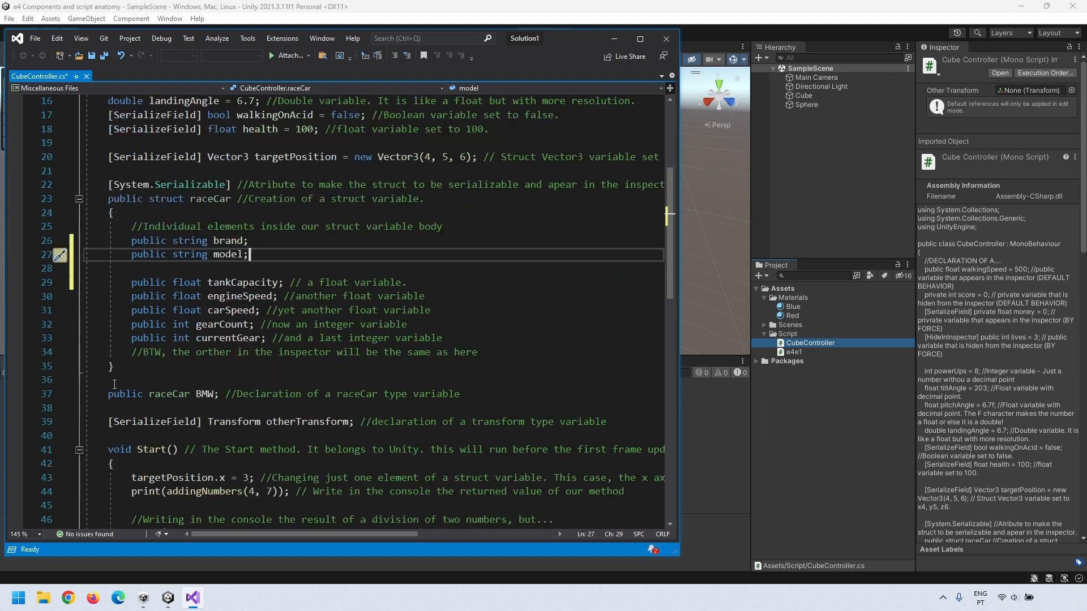
{"action": "left_click_drag", "start_coordinate": [109, 394], "coordinate": [216, 395]}
{"action": "left_click", "coordinate": [236, 410]}
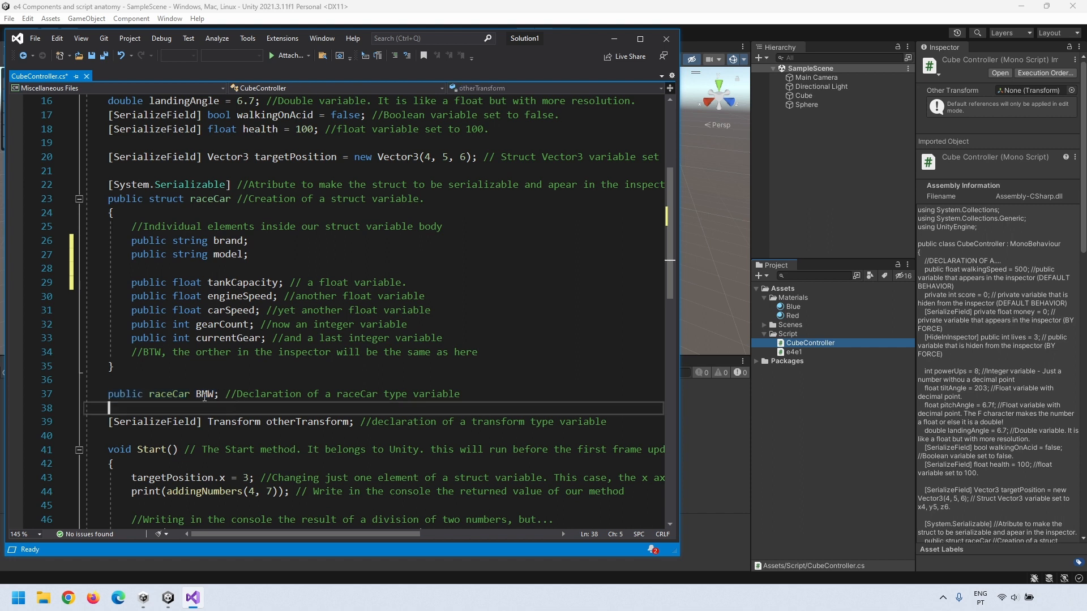
{"action": "key", "text": "ctrl+s"}
Step: Rename the BMW variable to car in its declaration and in the line 50 print statement
{"action": "scroll", "coordinate": [203, 396], "scroll_direction": "down", "scroll_amount": 4}
{"action": "double_click", "coordinate": [205, 227]}
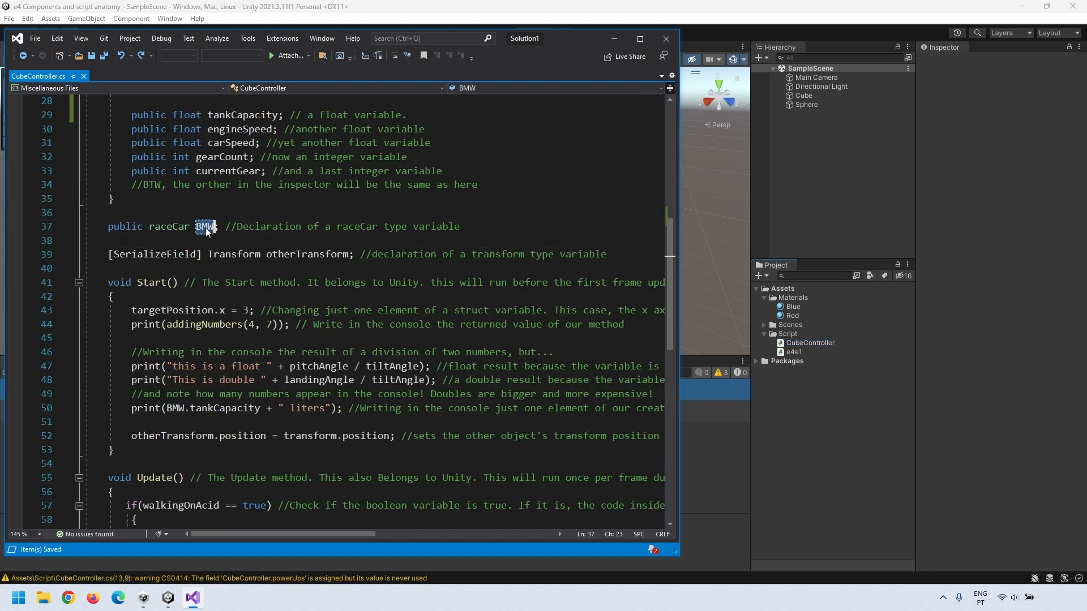
{"action": "type", "text": "car"}
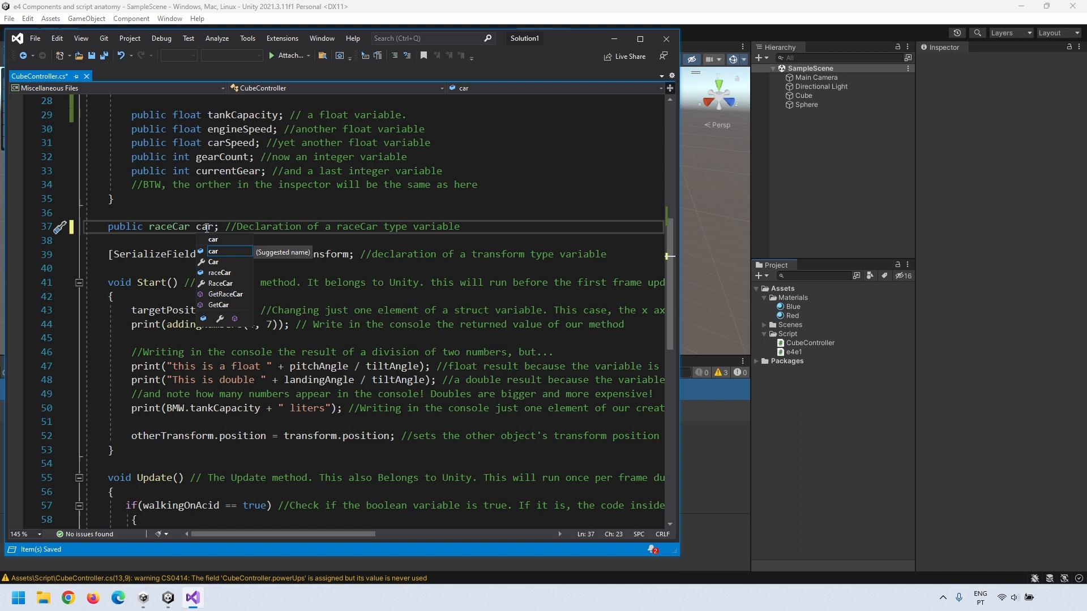
{"action": "double_click", "coordinate": [174, 409]}
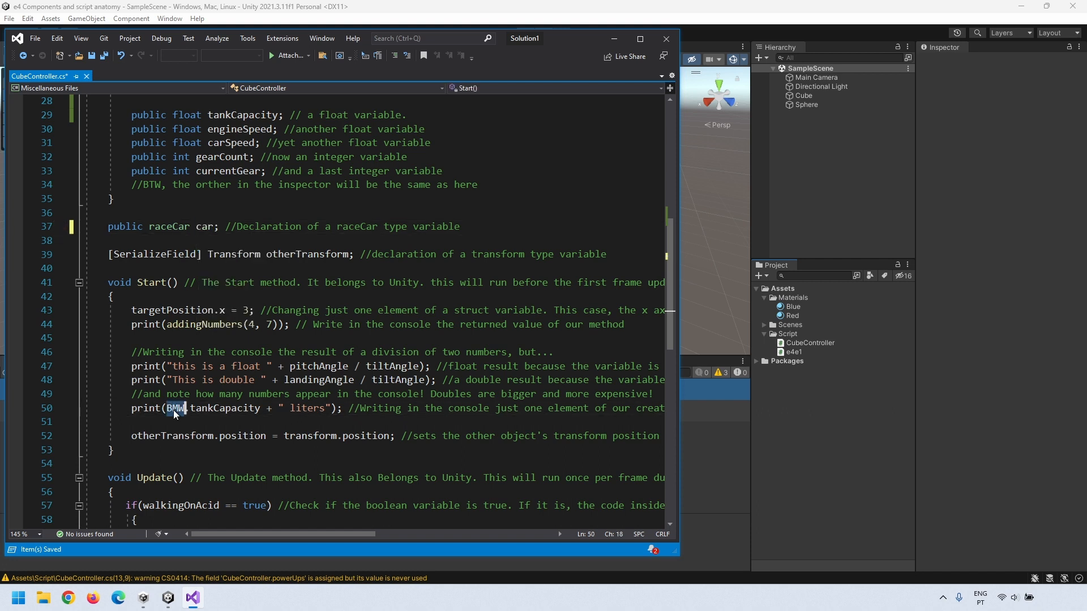
{"action": "type", "text": "car"}
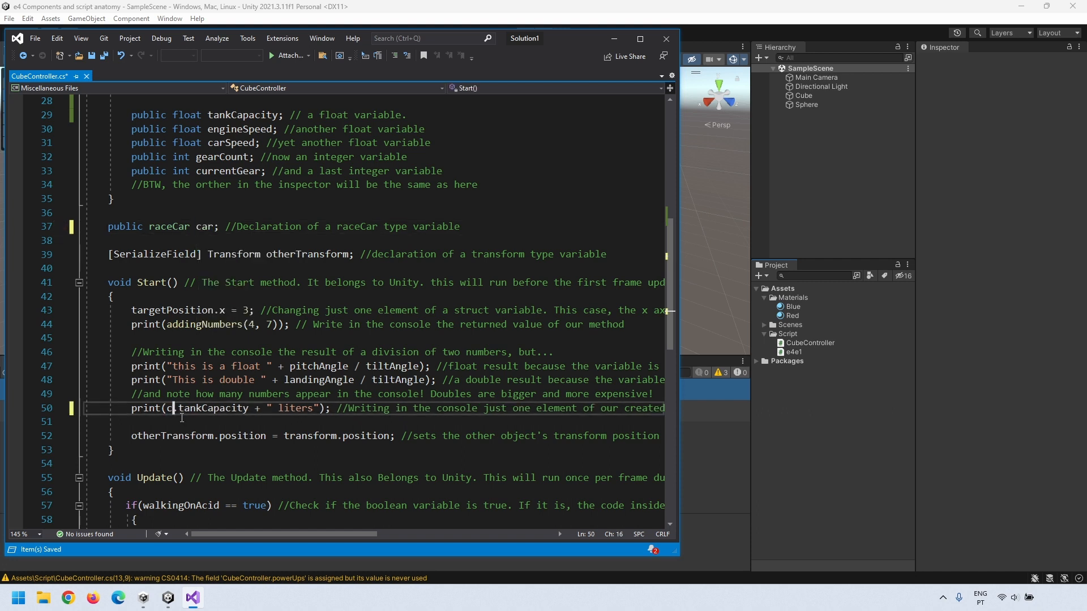
{"action": "left_click", "coordinate": [207, 371]}
{"action": "scroll", "coordinate": [207, 368], "scroll_direction": "up", "scroll_amount": 1}
Step: Recompile in Unity and view the Cube's Cube Controller Car section with the new Brand and Model fields
{"action": "key", "text": "ctrl+s"}
{"action": "left_click", "coordinate": [825, 468]}
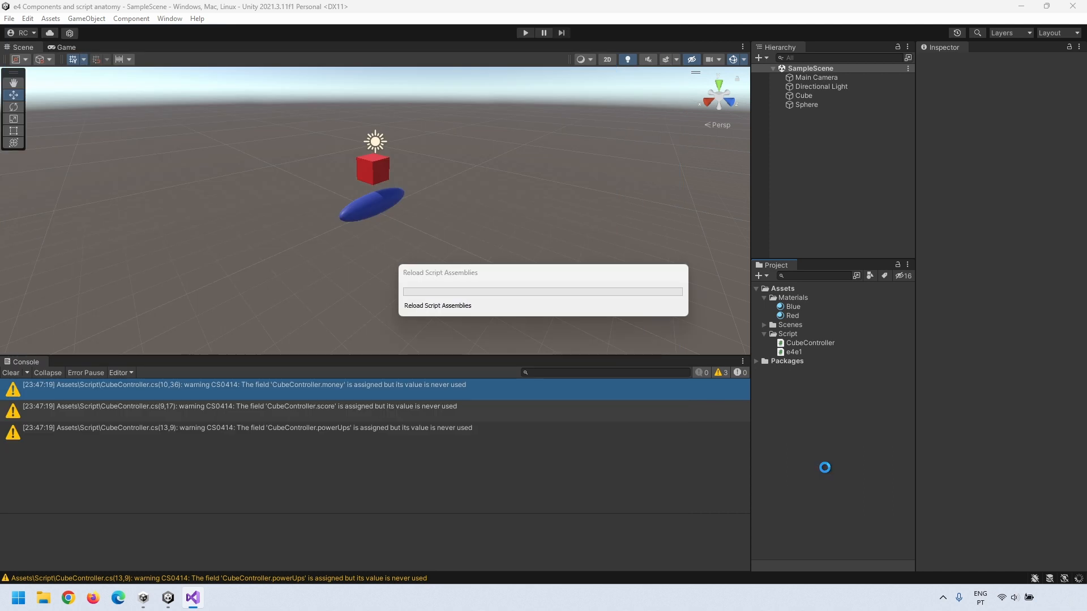
{"action": "left_click", "coordinate": [800, 98]}
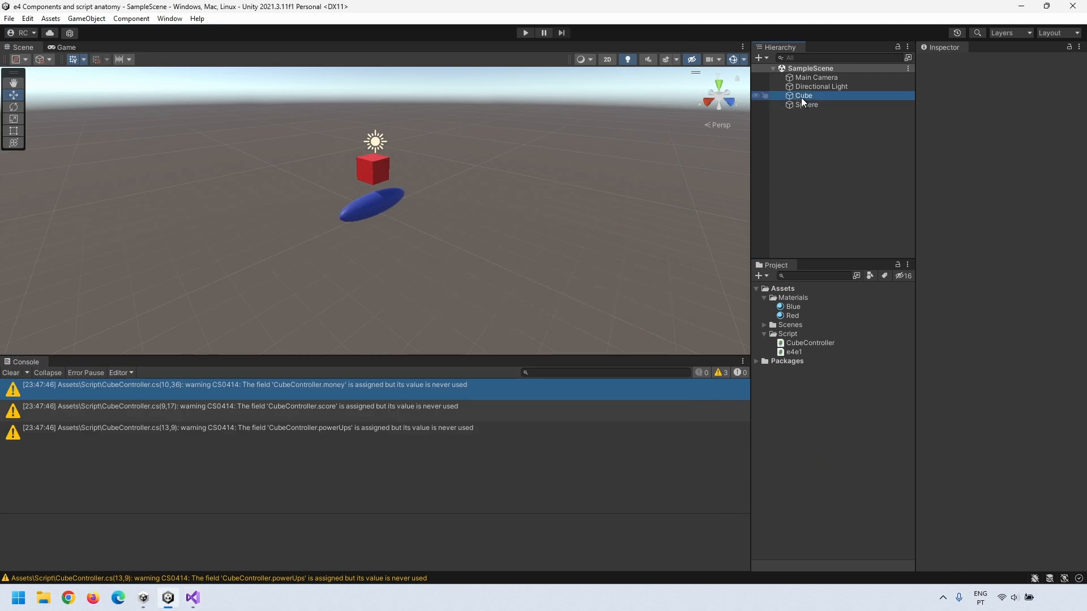
{"action": "scroll", "coordinate": [978, 362], "scroll_direction": "down", "scroll_amount": 5}
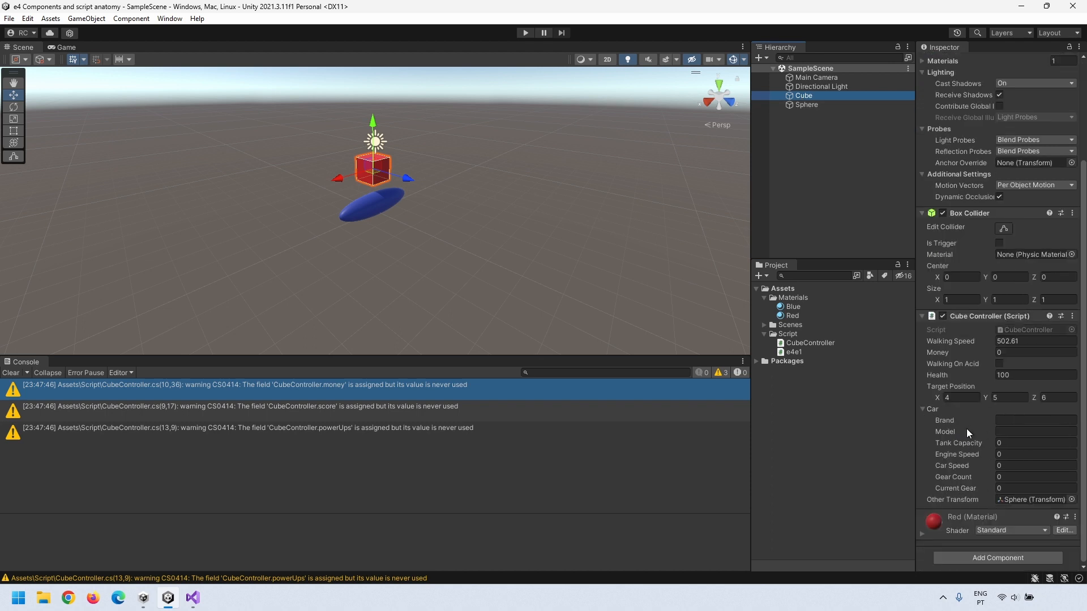
{"action": "left_click", "coordinate": [966, 426]}
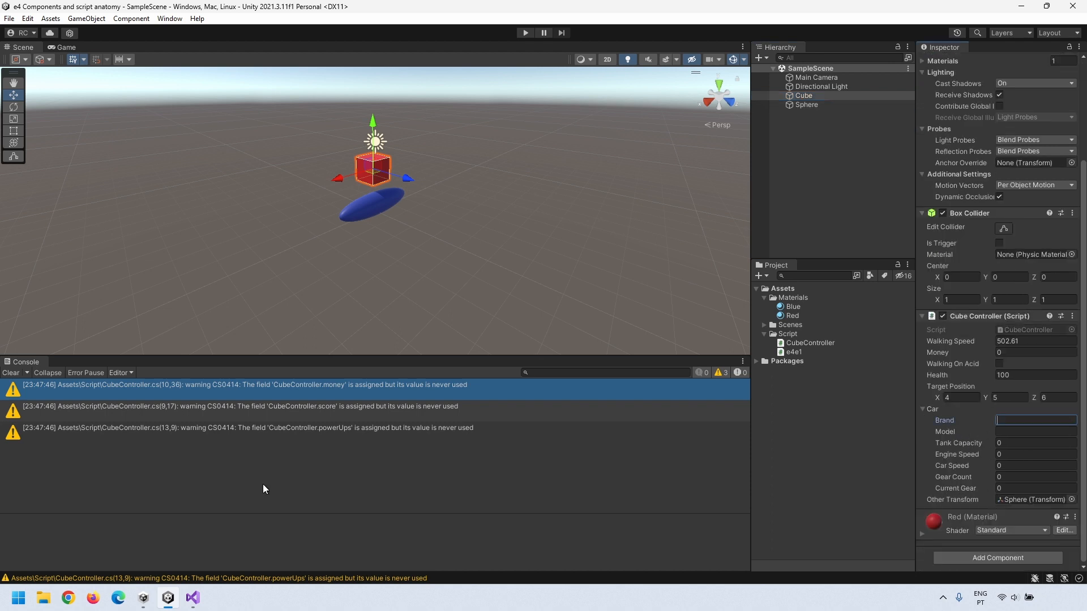
Step: Make line 50 print "the <car.model> <car.brand> has a tank with <car.tankCapacity>" liters, then save
{"action": "left_click", "coordinate": [190, 603]}
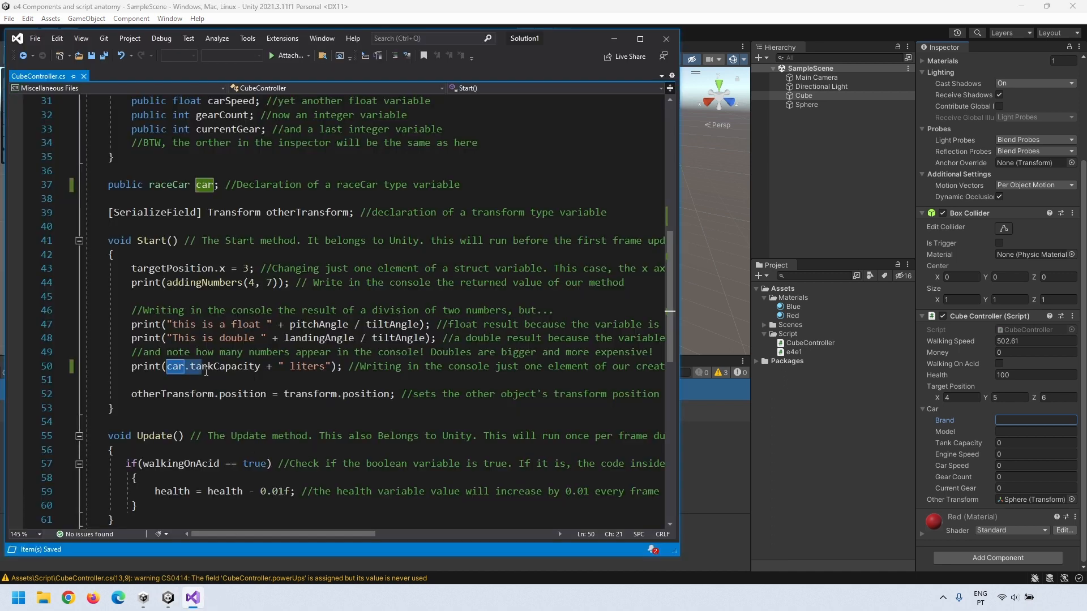
{"action": "left_click", "coordinate": [167, 366]}
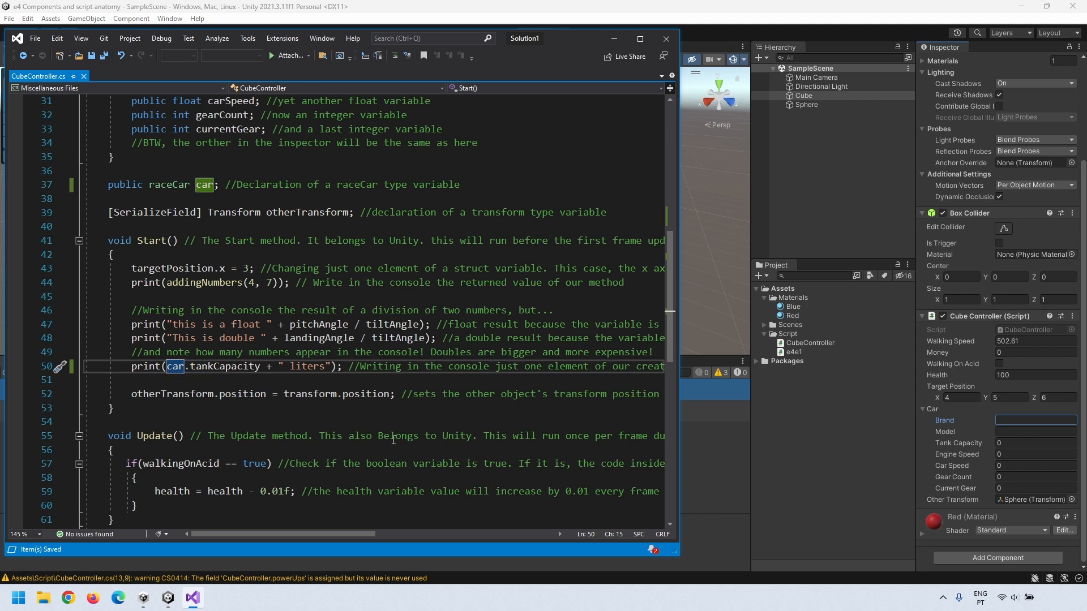
{"action": "type", "text": "\"the \" + carmodel + \" \""}
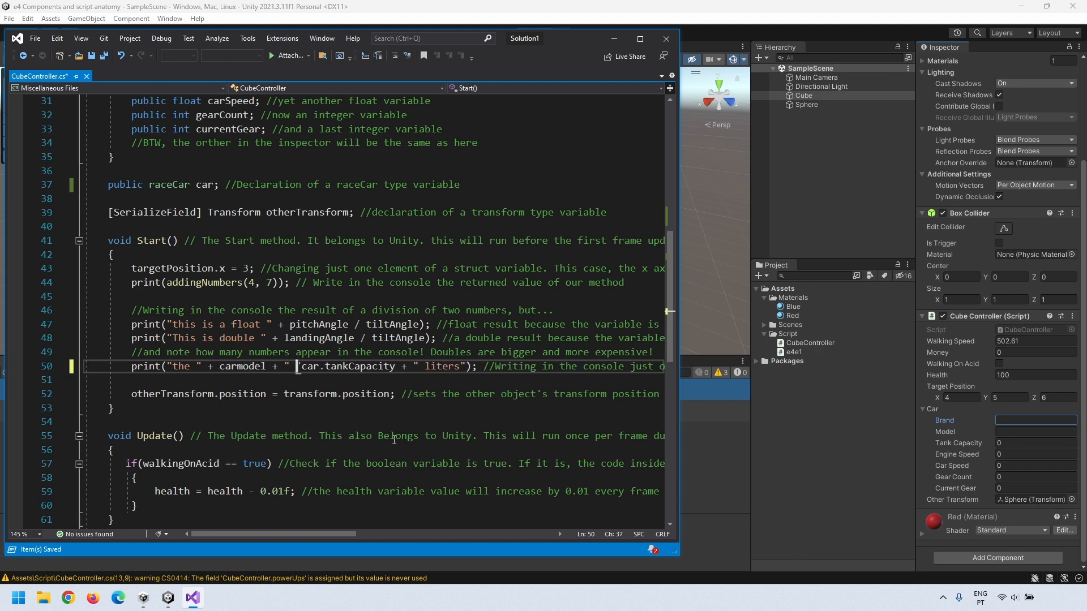
{"action": "type", "text": " + ca"}
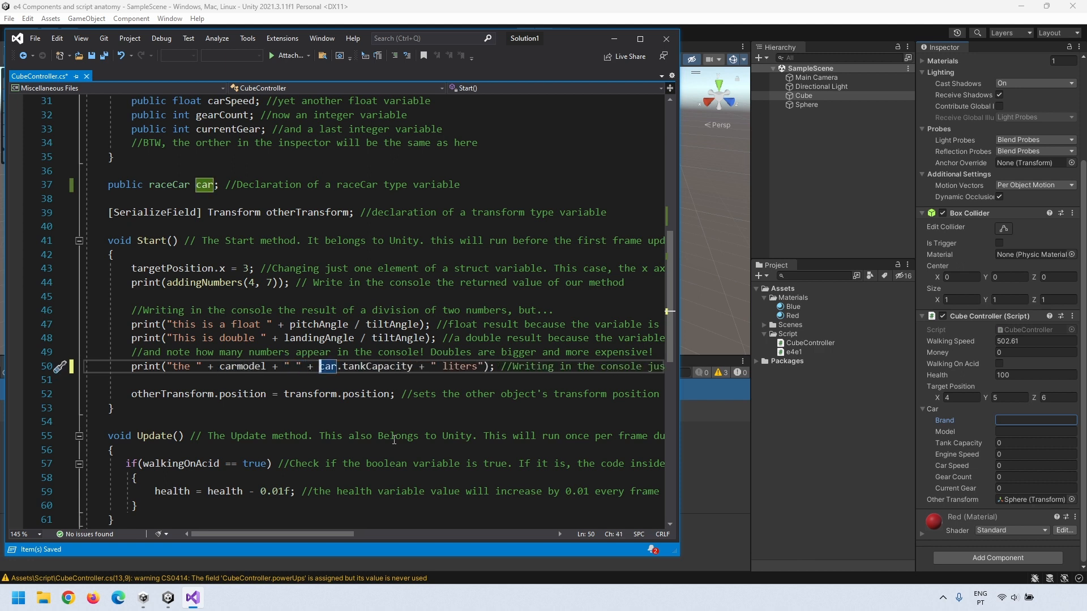
{"action": "type", "text": "r.brand"}
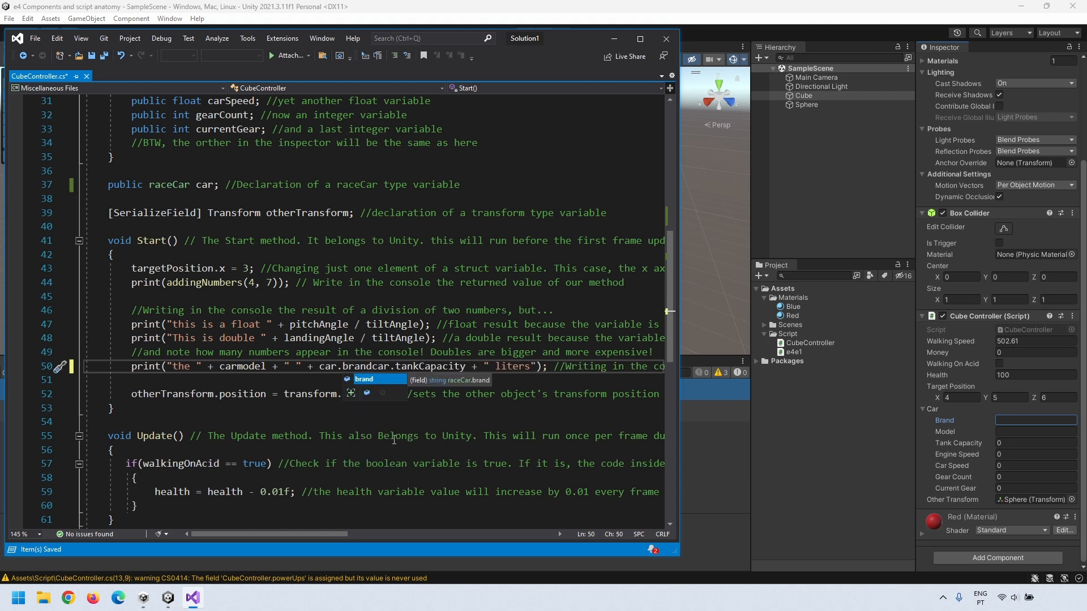
{"action": "type", "text": " + "}
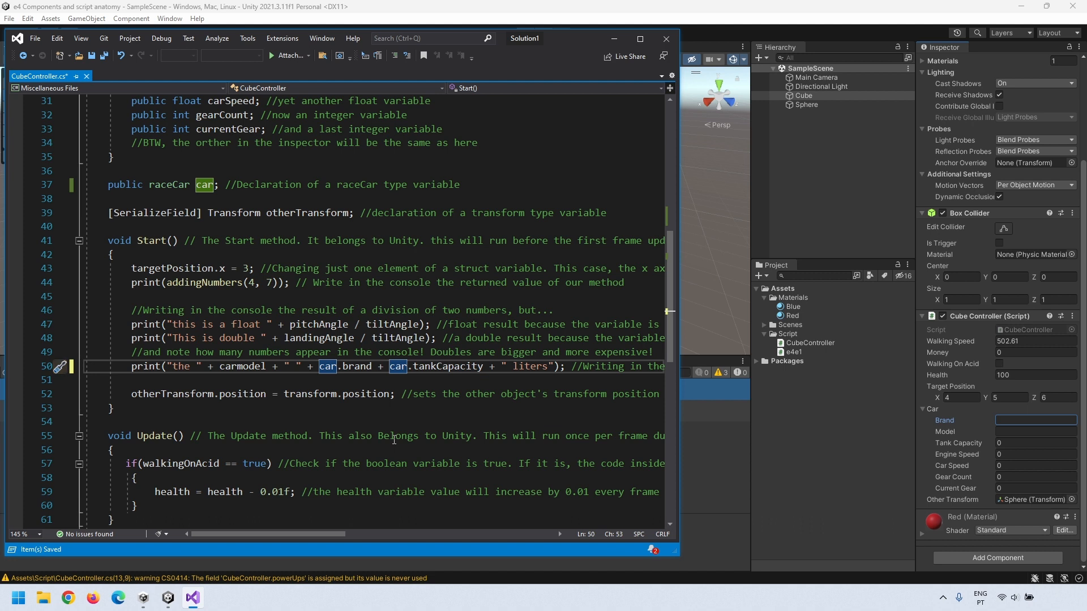
{"action": "type", "text": "\"has"}
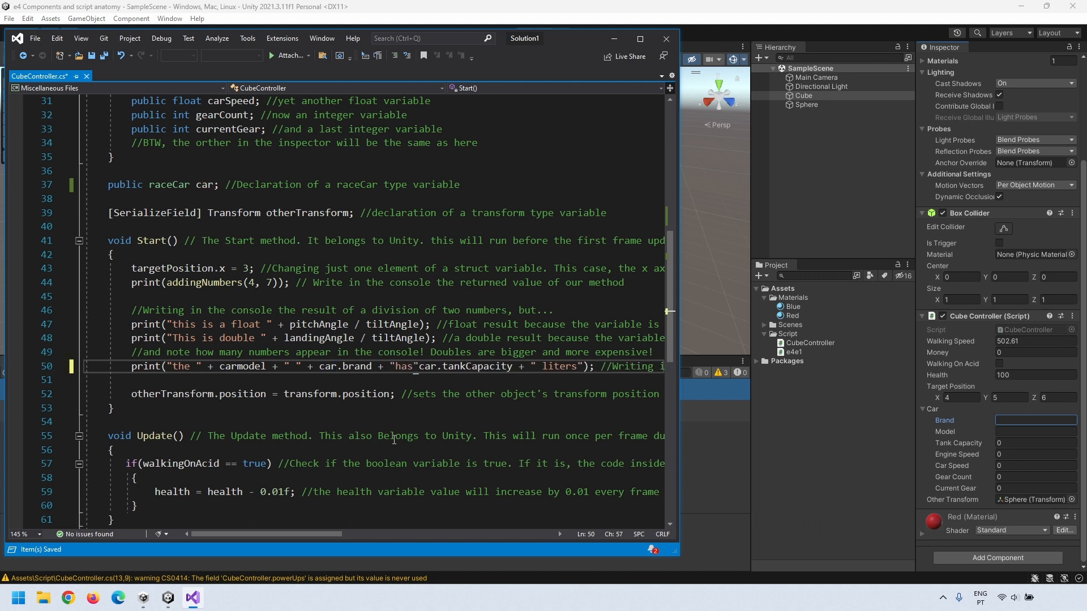
{"action": "key", "text": "BackSpace"}
{"action": "key", "text": "BackSpace"}
{"action": "key", "text": "BackSpace"}
{"action": "type", "text": "has"}
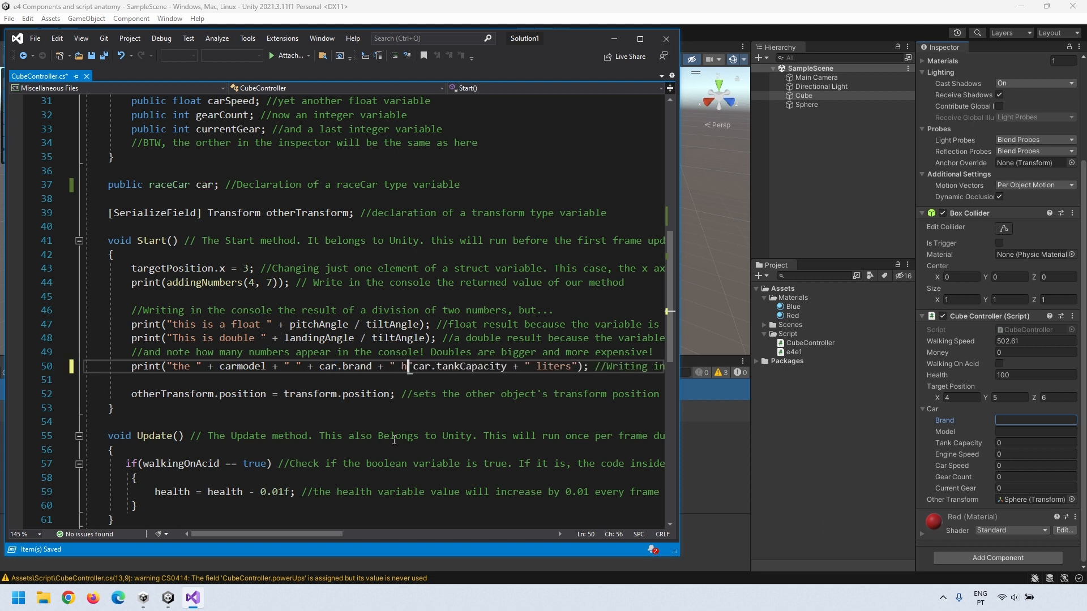
{"action": "type", "text": " a tank wi"}
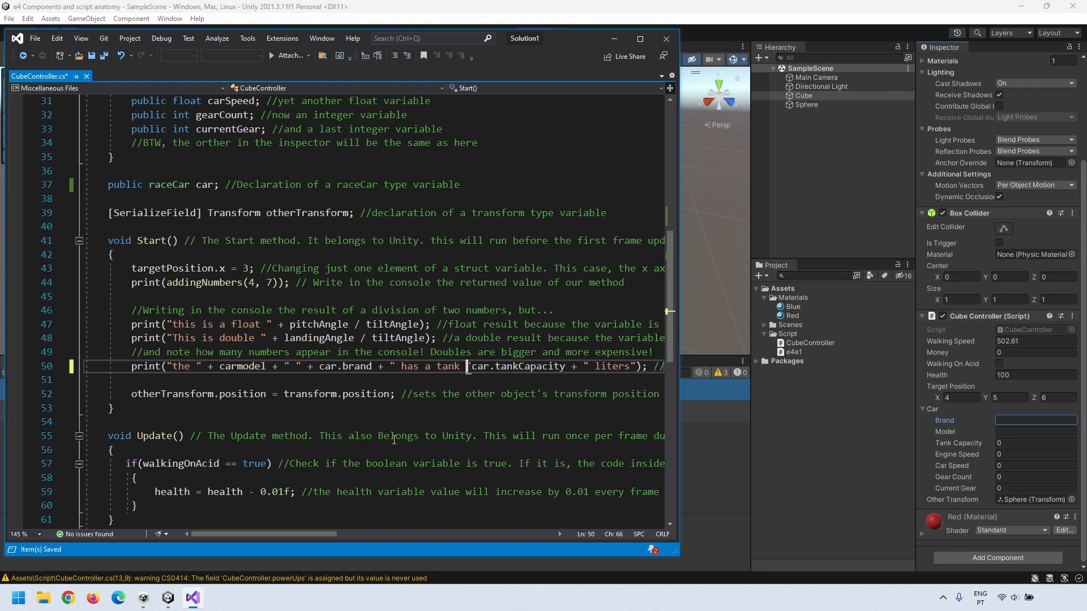
{"action": "type", "text": "th "}
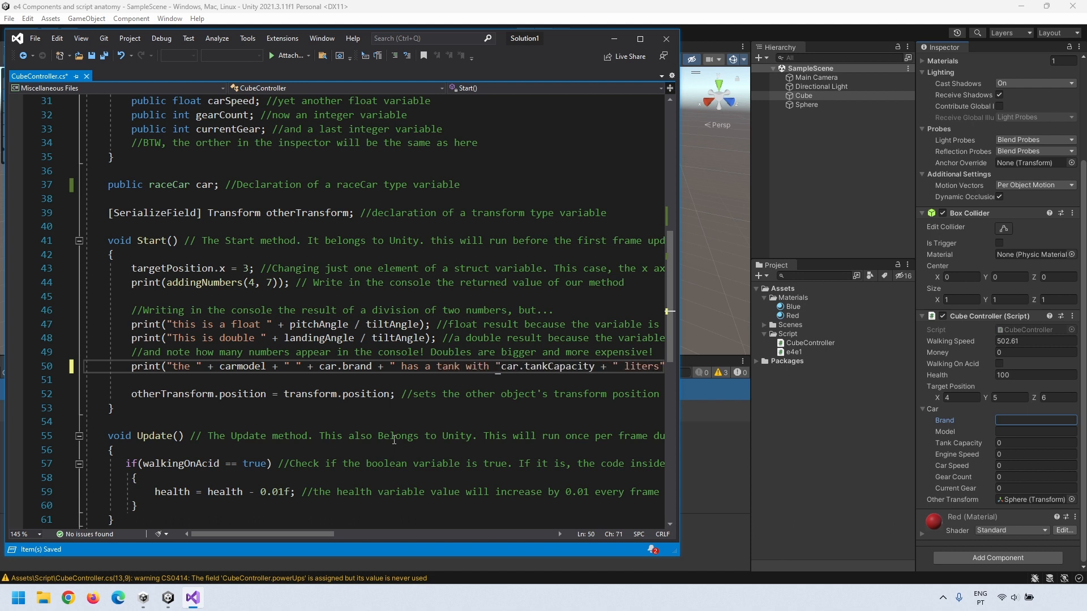
{"action": "type", "text": "\" "}
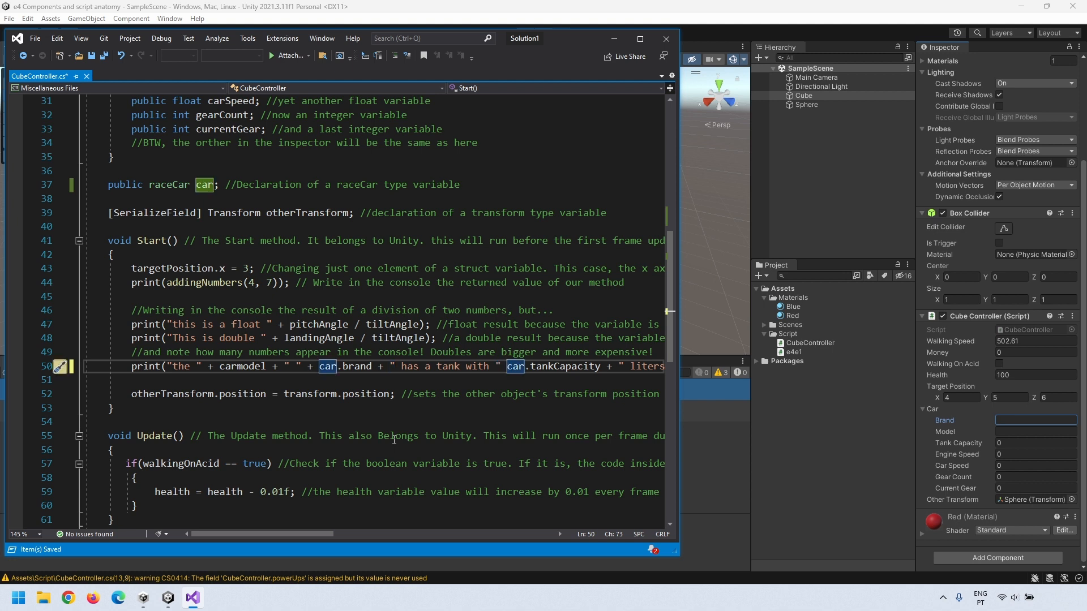
{"action": "type", "text": "+"}
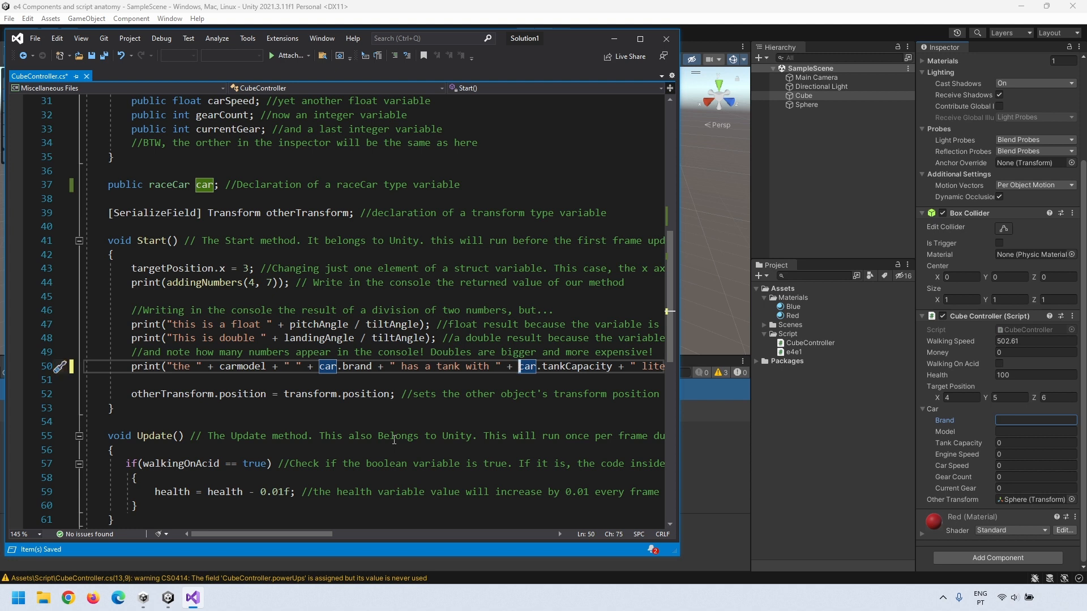
{"action": "left_click_drag", "start_coordinate": [681, 409], "coordinate": [857, 408]}
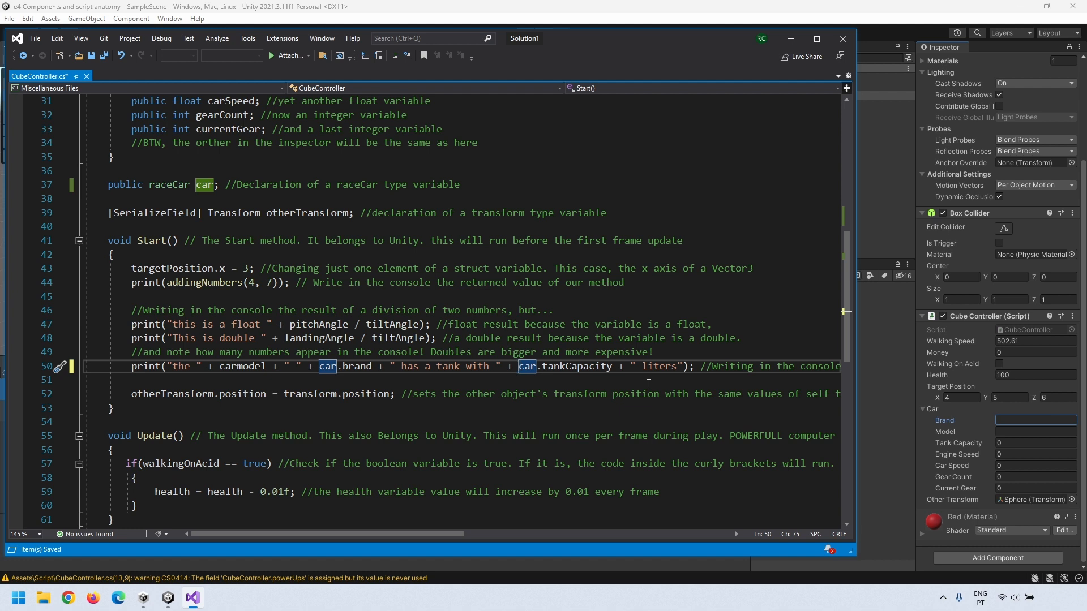
{"action": "left_click", "coordinate": [238, 366]}
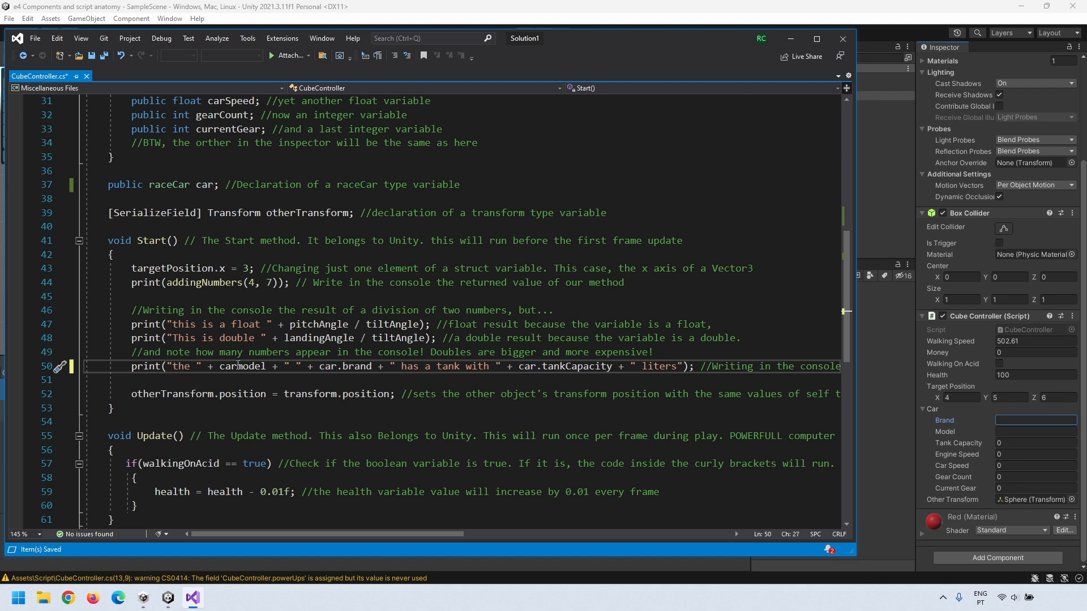
{"action": "type", "text": "."}
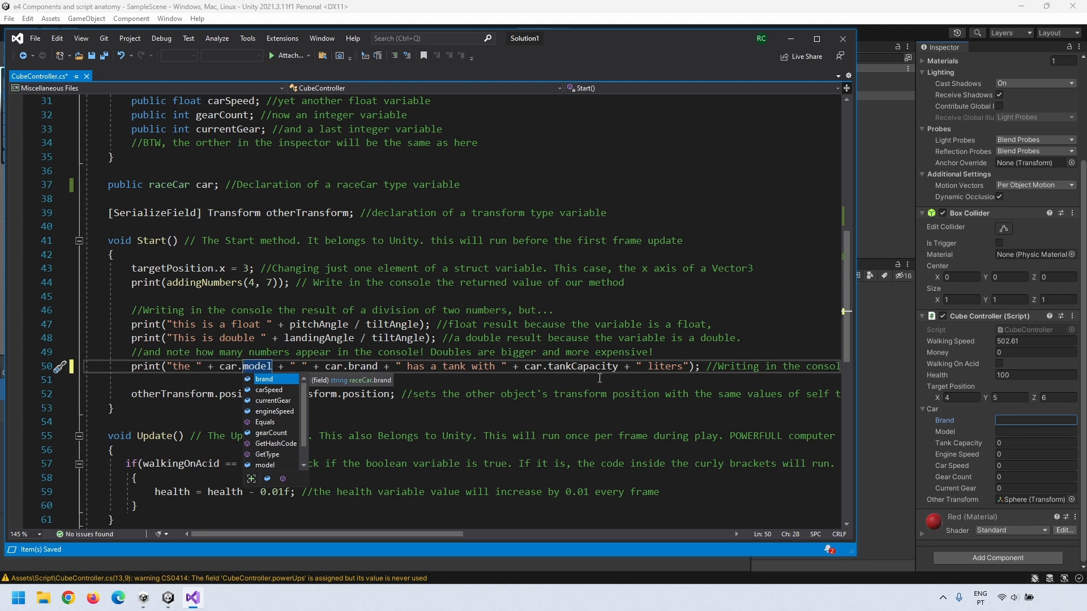
{"action": "left_click", "coordinate": [579, 378]}
{"action": "key", "text": "ctrl+s"}
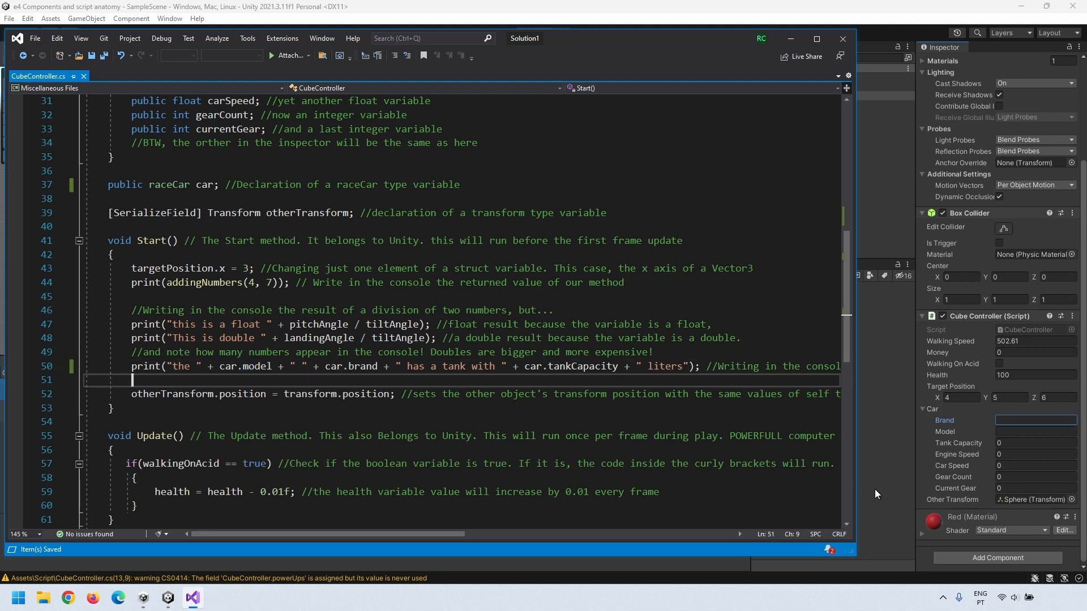
{"action": "left_click", "coordinate": [891, 492]}
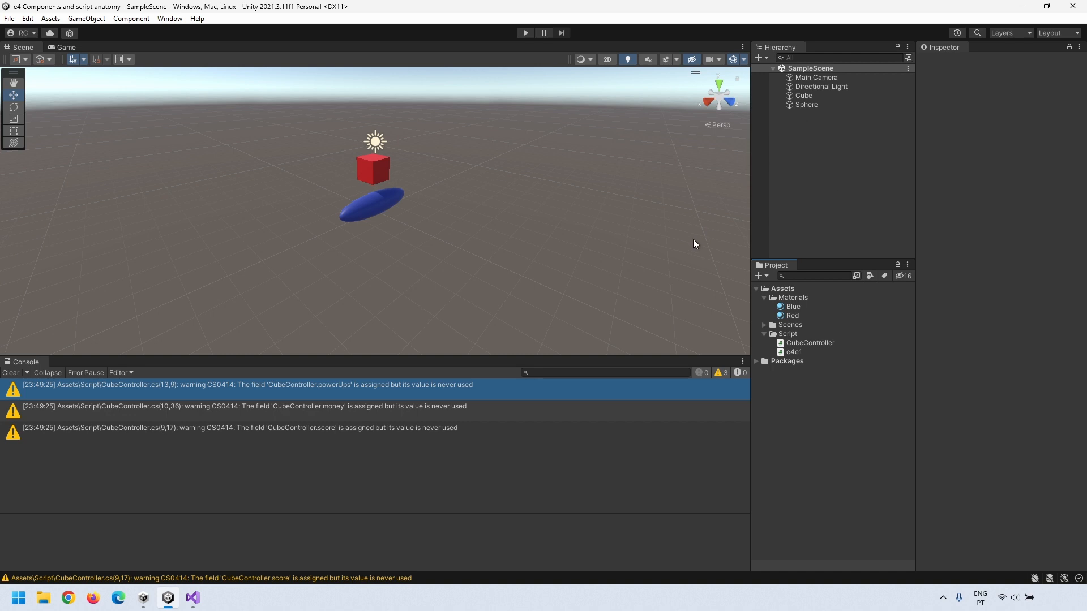
Step: Set the Cube's car Tank Capacity to 60, Brand to BMW and Model to M4
{"action": "left_click", "coordinate": [791, 97]}
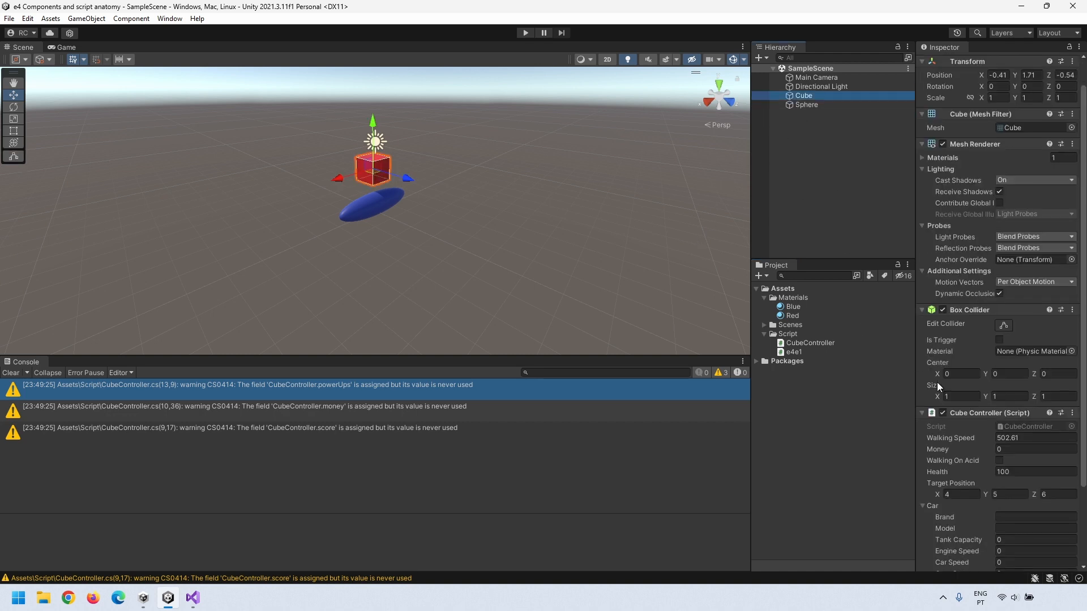
{"action": "scroll", "coordinate": [938, 385], "scroll_direction": "down", "scroll_amount": 3}
{"action": "left_click", "coordinate": [955, 437]}
{"action": "type", "text": "60"}
{"action": "left_click", "coordinate": [1005, 421]}
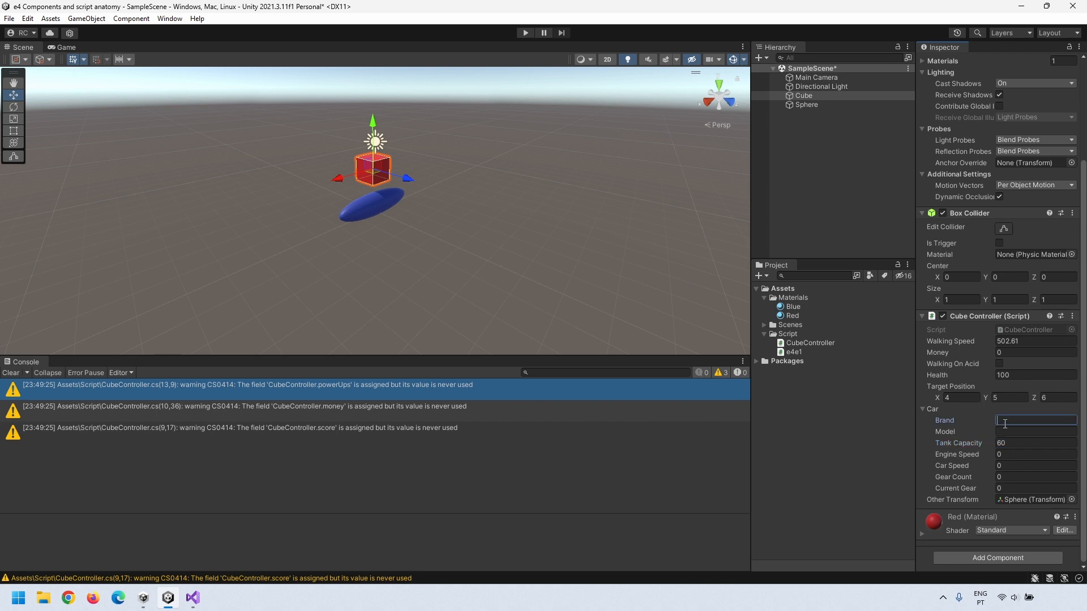
{"action": "type", "text": "m5"}
{"action": "key", "text": "BackSpace"}
{"action": "key", "text": "BackSpace"}
{"action": "key", "text": "Tab"}
{"action": "left_click_drag", "start_coordinate": [1007, 423], "coordinate": [918, 420]}
{"action": "type", "text": "BMW"}
{"action": "left_click", "coordinate": [1009, 434]}
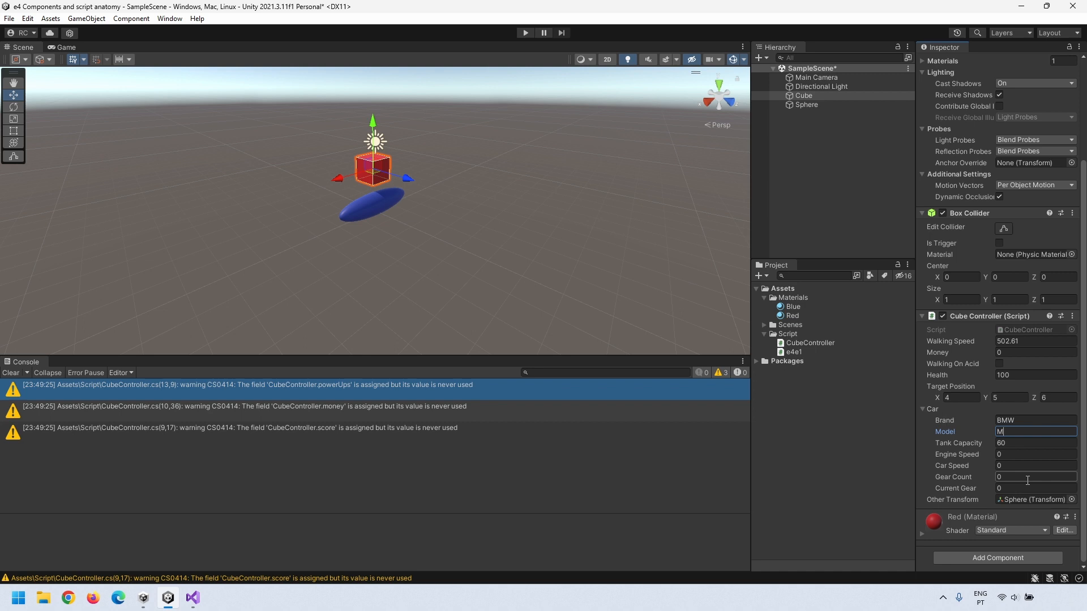
Step: Reselect the Cube to confirm its car values and run the scene in Play mode
{"action": "left_click", "coordinate": [899, 430]}
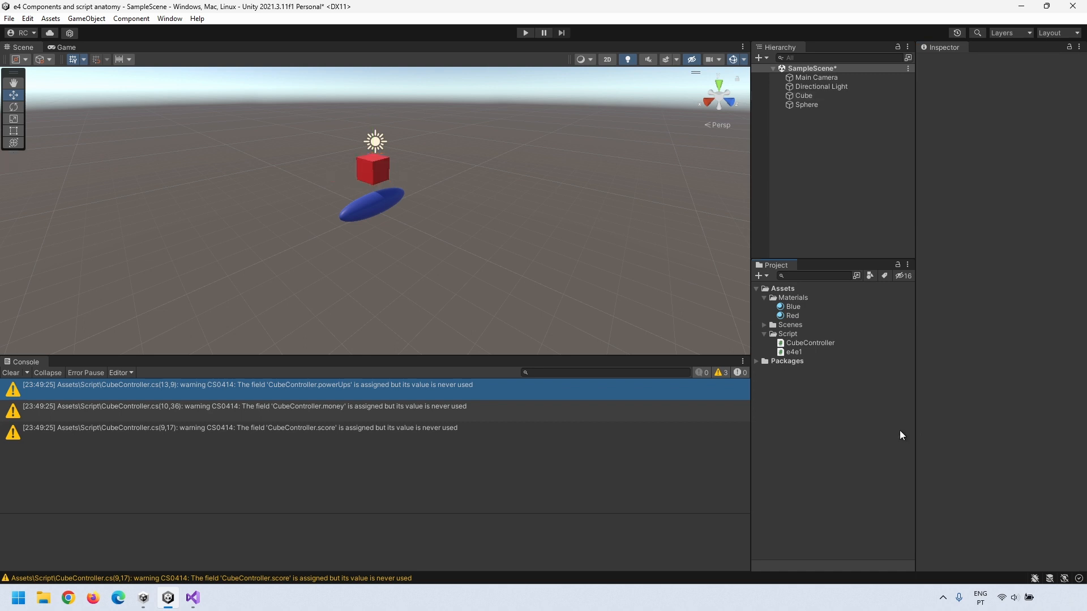
{"action": "left_click", "coordinate": [802, 97]}
{"action": "scroll", "coordinate": [1001, 458], "scroll_direction": "down", "scroll_amount": 4}
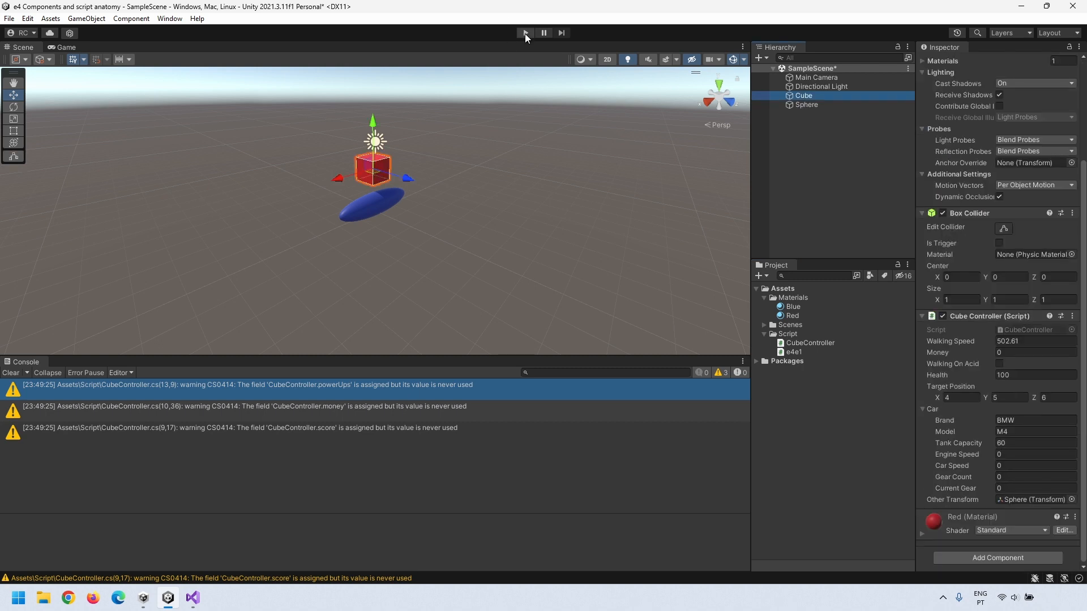
{"action": "left_click", "coordinate": [525, 33]}
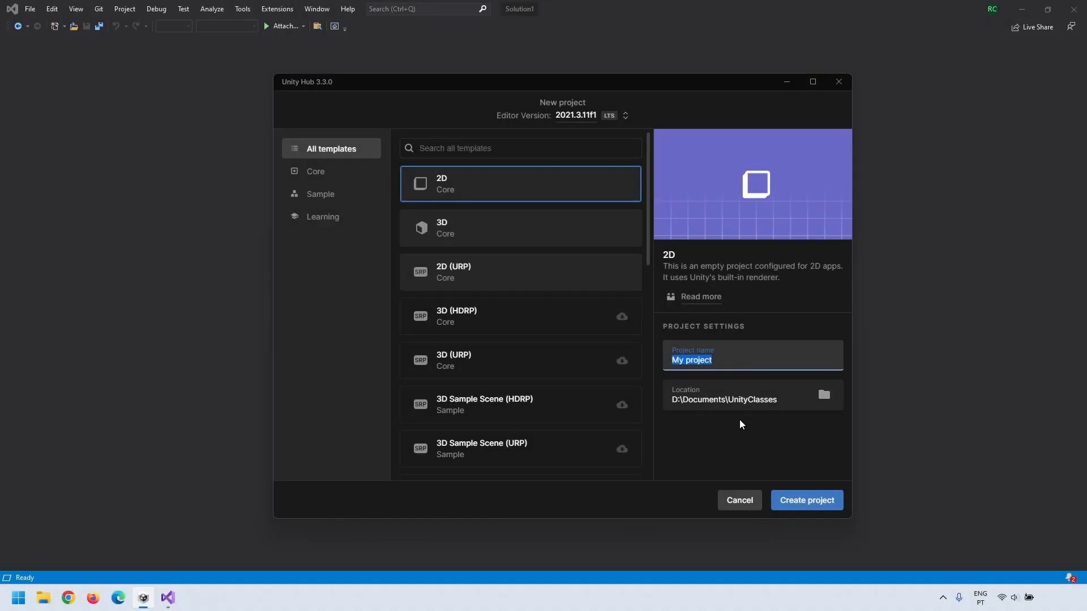
Step: Name the new 2D project 'ME Little Robo' and create it
{"action": "type", "text": "ME Little Robo"}
{"action": "left_click", "coordinate": [798, 506]}
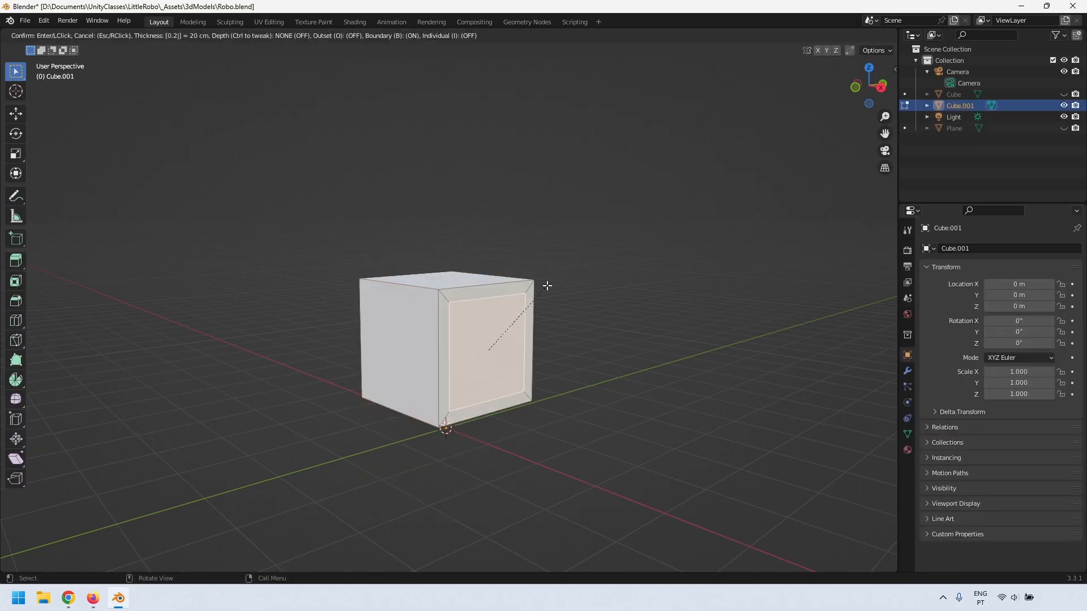
Step: Confirm the inset on the robot mesh
{"action": "left_click", "coordinate": [548, 294]}
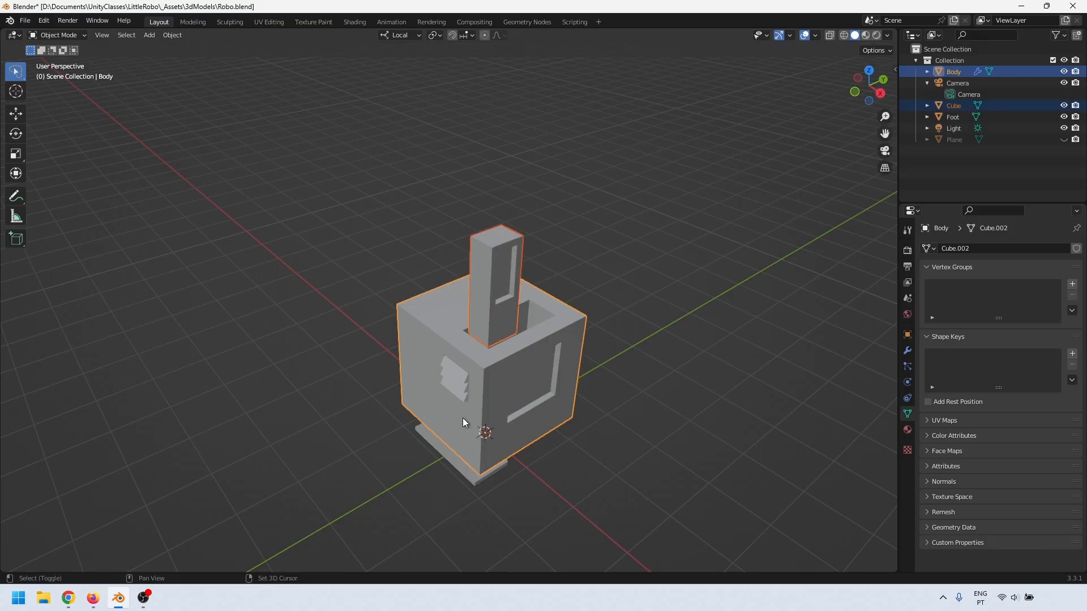
Step: Render a preview of the robot model and rotate the selected robot parts
{"action": "key", "text": "F12"}
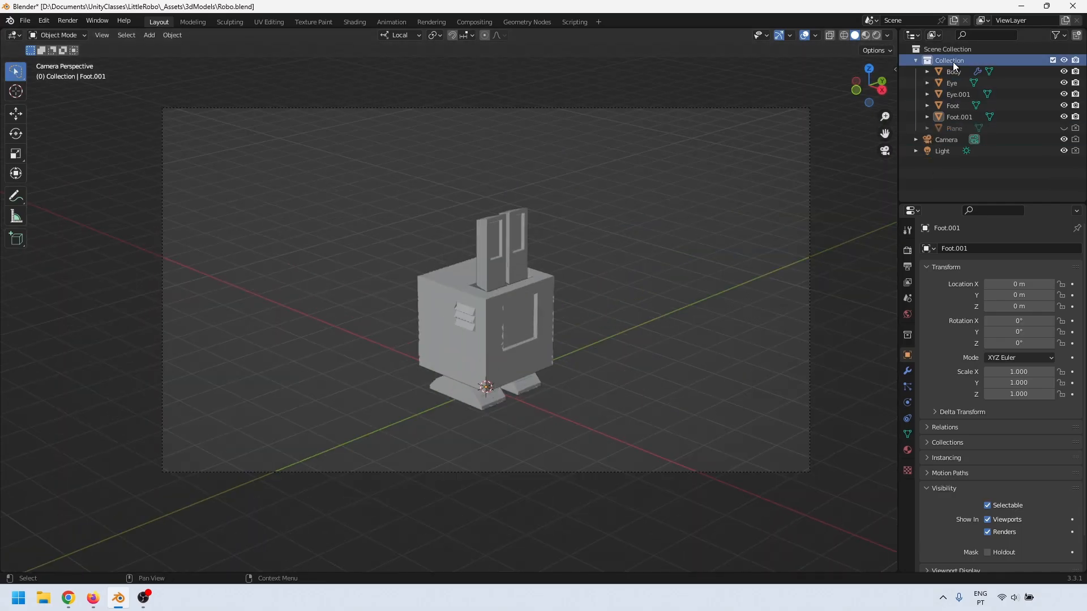
{"action": "key", "text": "r"}
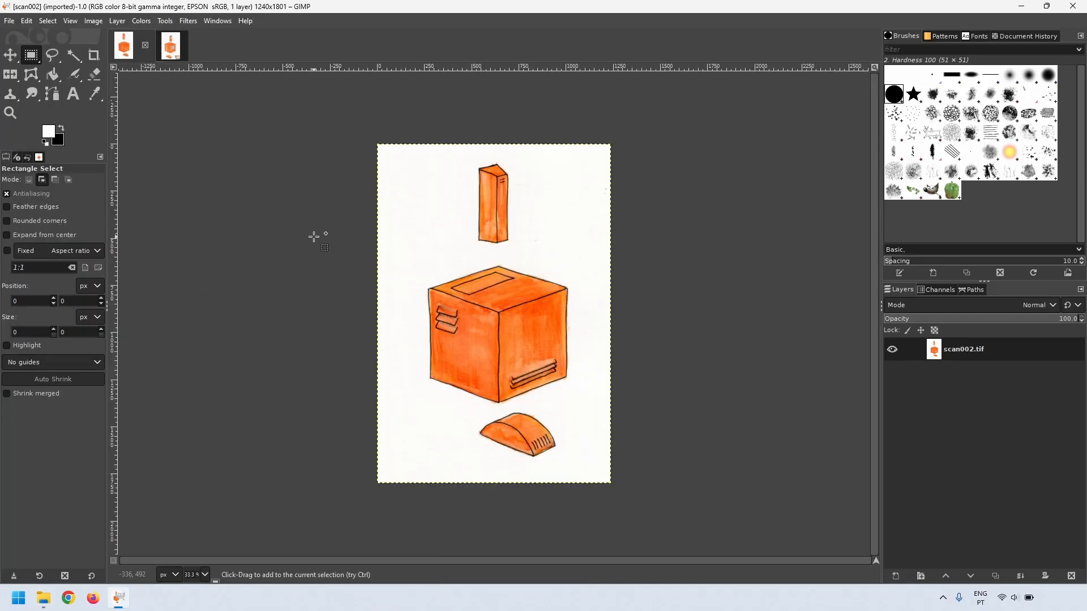
Step: Make the white paper background transparent and erase the orange fringes along the drawing edges
{"action": "left_click_drag", "start_coordinate": [571, 339], "coordinate": [578, 345]}
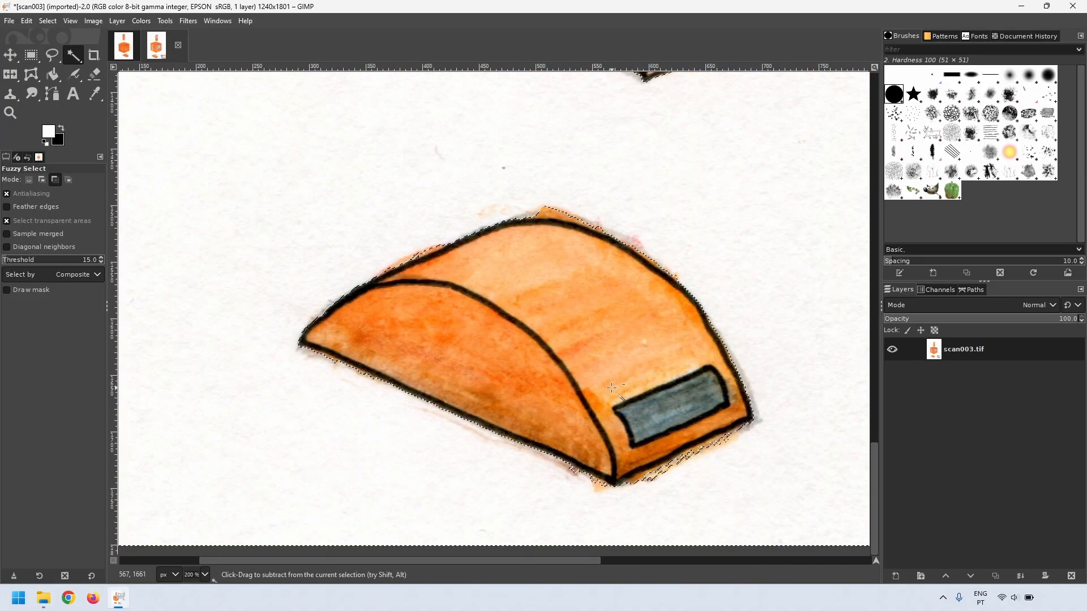
{"action": "right_click", "coordinate": [907, 351]}
{"action": "left_click", "coordinate": [908, 351]}
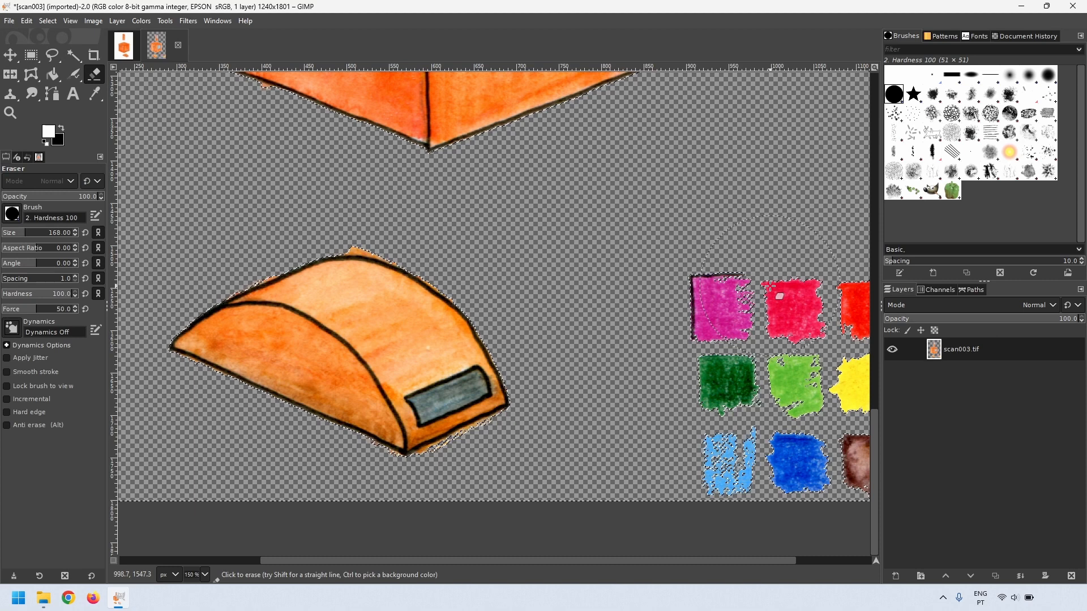
{"action": "left_click_drag", "start_coordinate": [184, 235], "coordinate": [390, 300]}
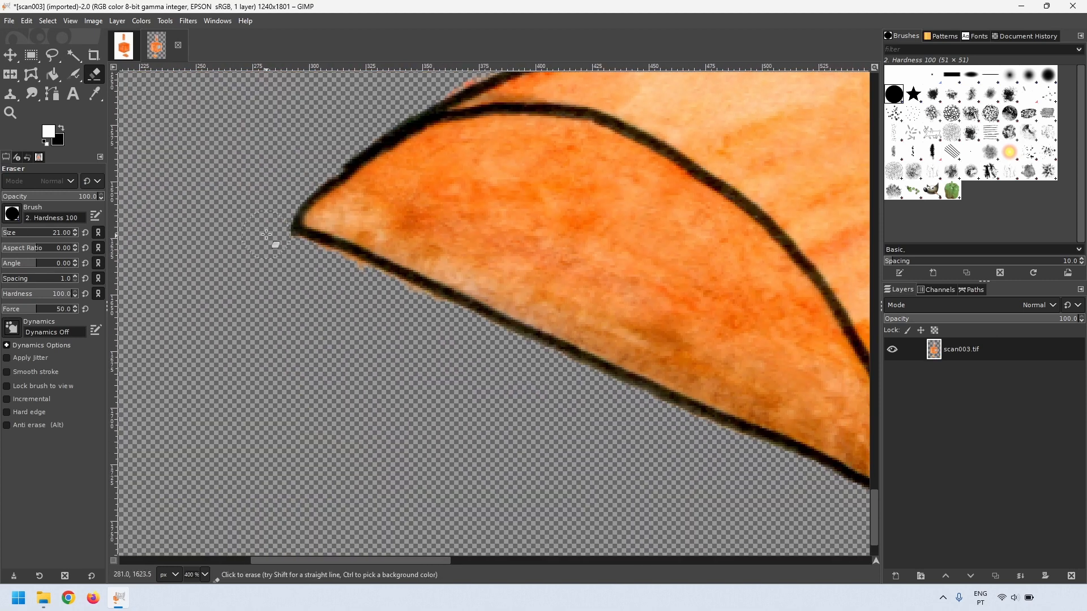
{"action": "left_click_drag", "start_coordinate": [340, 230], "coordinate": [447, 303]}
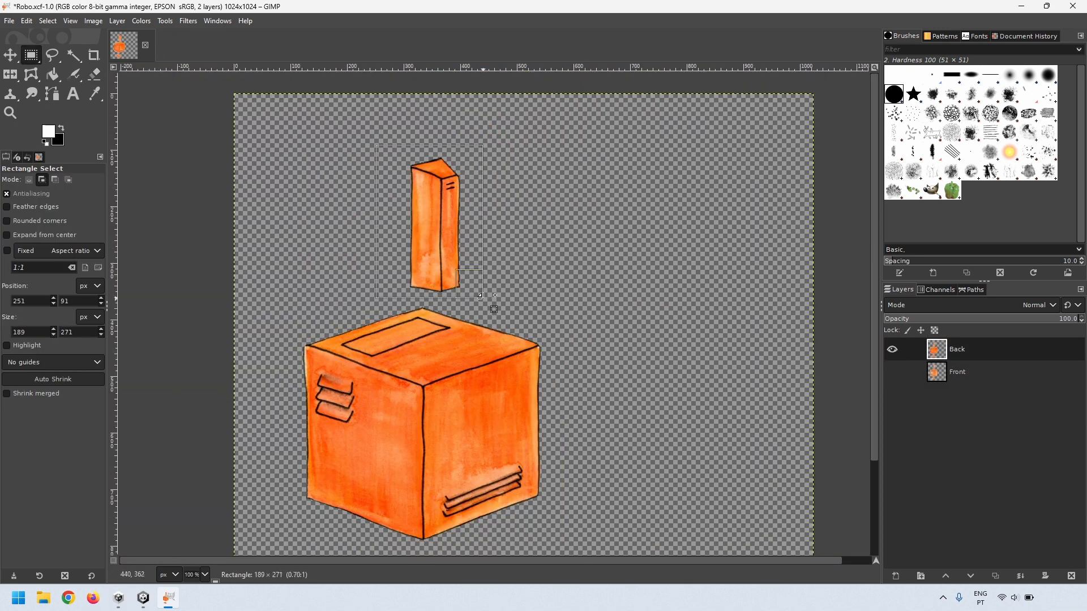
Step: Duplicate the tall eye piece on the Back layer and anchor the copy
{"action": "key", "text": "ctrl+c"}
{"action": "key", "text": "ctrl+v"}
{"action": "scroll", "coordinate": [408, 181], "scroll_direction": "down", "scroll_amount": 2}
{"action": "left_click", "coordinate": [315, 447]}
Step: Duplicate the foot on the Back layer so there are left and right feet
{"action": "left_click_drag", "start_coordinate": [308, 440], "coordinate": [472, 541]}
{"action": "key", "text": "ctrl+x"}
{"action": "key", "text": "ctrl+v"}
{"action": "left_click_drag", "start_coordinate": [420, 506], "coordinate": [518, 496]}
{"action": "key", "text": "ctrl+v"}
{"action": "left_click", "coordinate": [423, 446]}
{"action": "left_click_drag", "start_coordinate": [423, 446], "coordinate": [565, 529]}
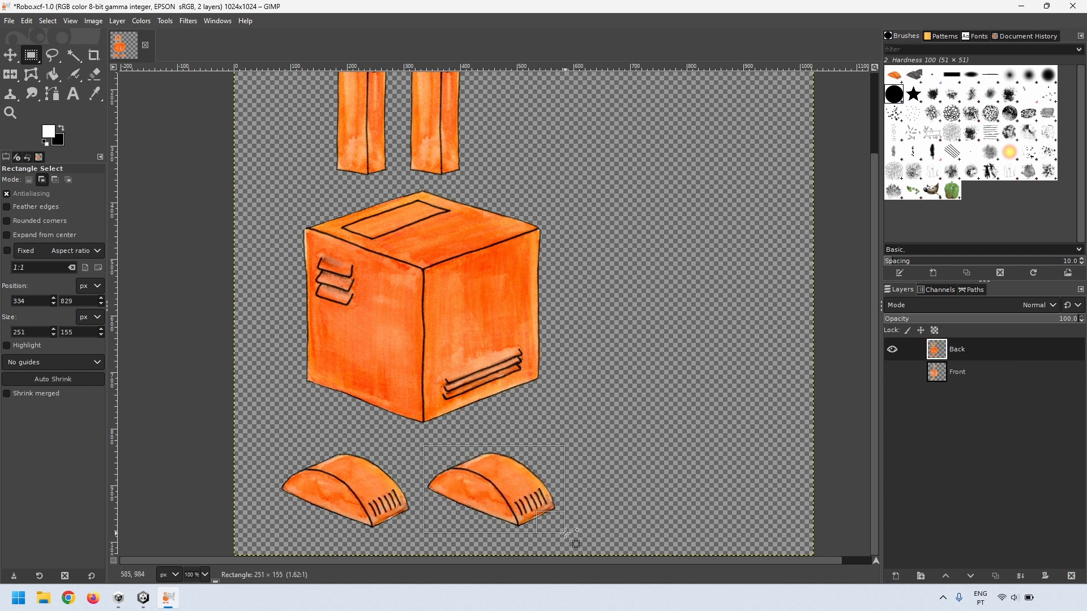
{"action": "left_click", "coordinate": [645, 526]}
Step: On the Front layer, copy the left foot and anchor the copy to its right
{"action": "left_click", "coordinate": [962, 372]}
{"action": "left_click", "coordinate": [892, 372], "text": "shift"}
{"action": "left_click_drag", "start_coordinate": [316, 451], "coordinate": [465, 544]}
{"action": "key", "text": "ctrl+c"}
{"action": "key", "text": "ctrl+v"}
{"action": "left_click_drag", "start_coordinate": [363, 501], "coordinate": [504, 501]}
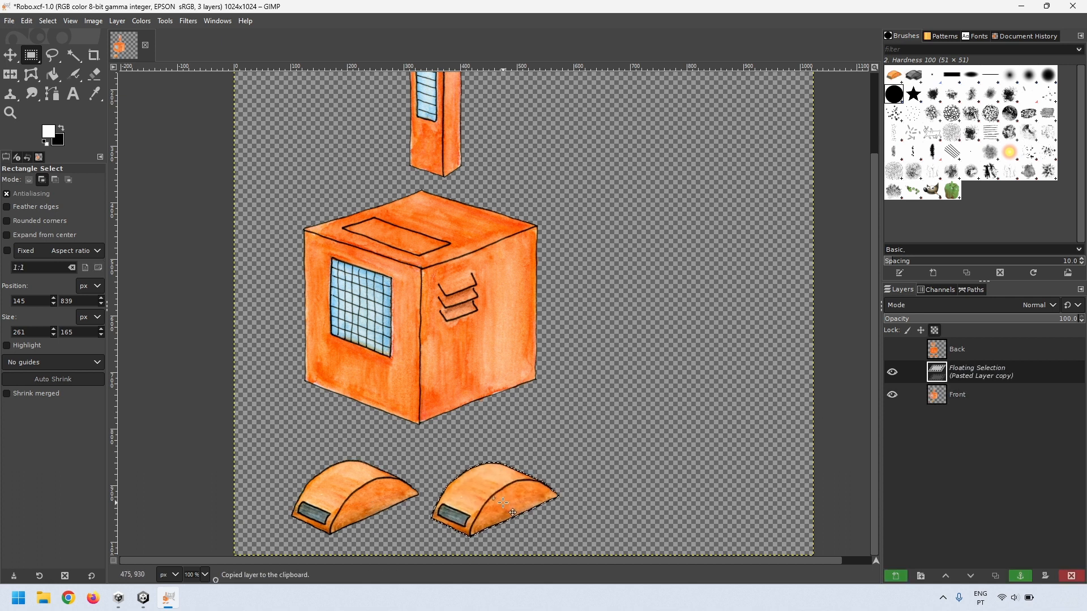
{"action": "left_click", "coordinate": [538, 444]}
Step: On the Front layer, duplicate the tall piece and anchor it beside the original
{"action": "scroll", "coordinate": [539, 443], "scroll_direction": "up", "scroll_amount": 3}
{"action": "left_click_drag", "start_coordinate": [373, 118], "coordinate": [498, 278]}
{"action": "key", "text": "ctrl+c"}
{"action": "key", "text": "ctrl+v"}
{"action": "left_click_drag", "start_coordinate": [454, 238], "coordinate": [390, 237]}
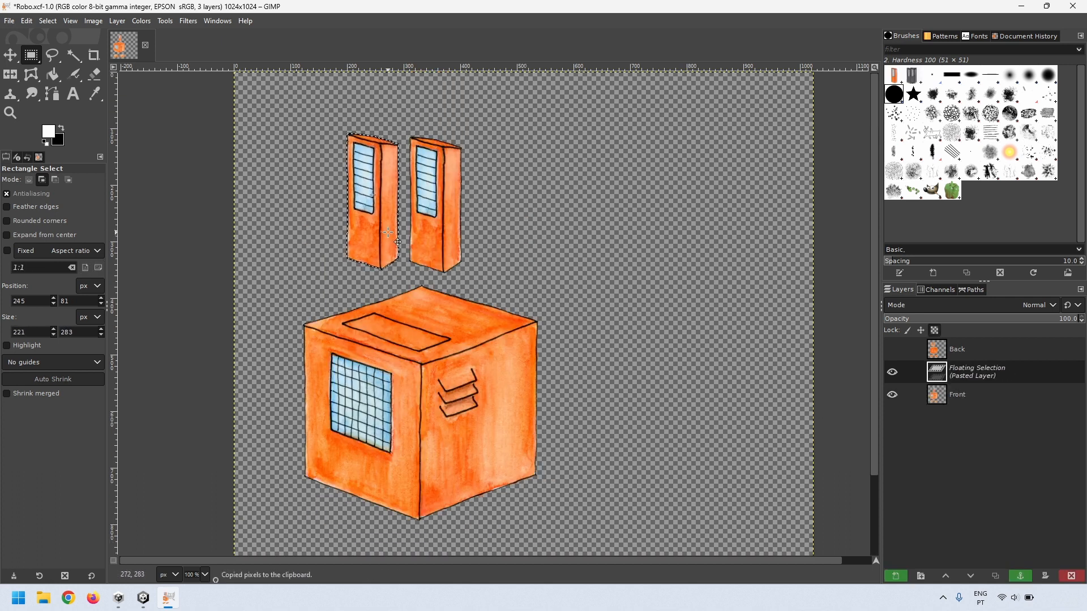
{"action": "left_click", "coordinate": [552, 214]}
{"action": "left_click", "coordinate": [9, 21]}
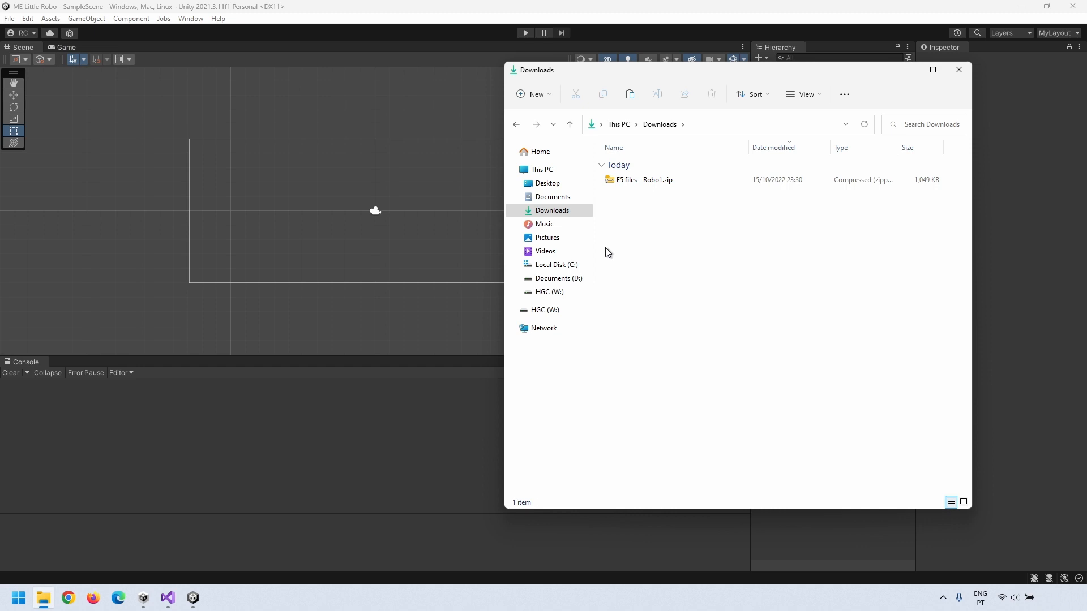
Step: Widen Unity's Hierarchy, Project and Inspector panels, then select the Assets folder
{"action": "left_click", "coordinate": [456, 427]}
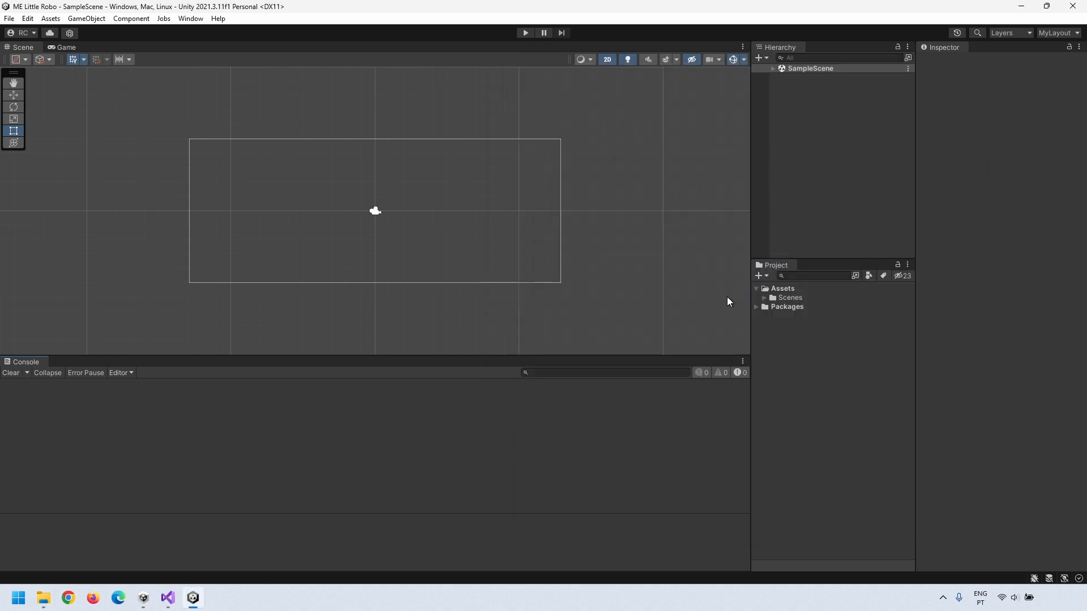
{"action": "left_click_drag", "start_coordinate": [752, 229], "coordinate": [665, 225]}
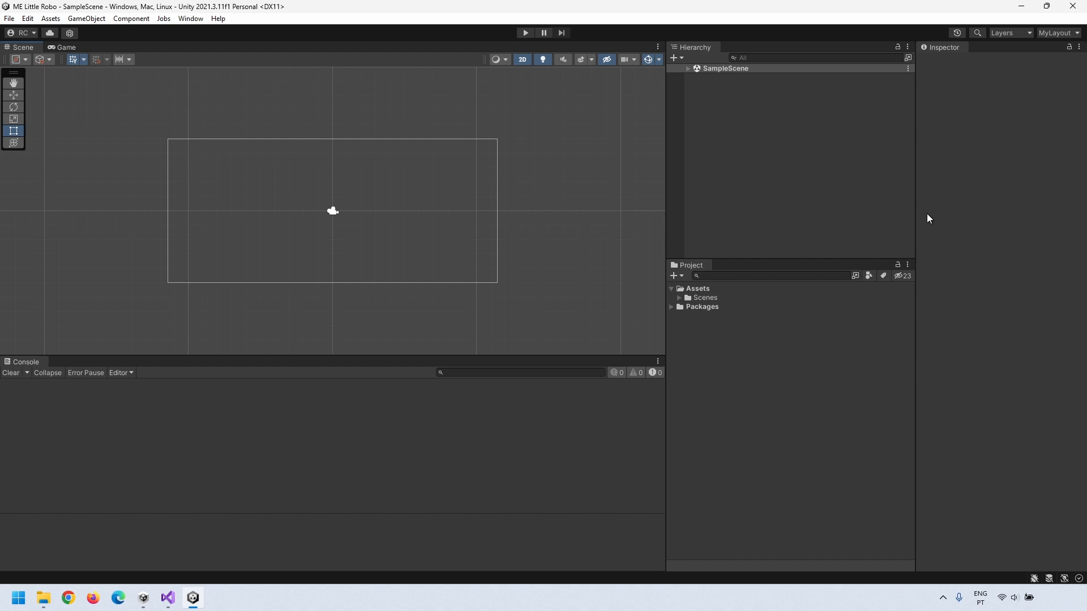
{"action": "left_click_drag", "start_coordinate": [916, 210], "coordinate": [849, 208]}
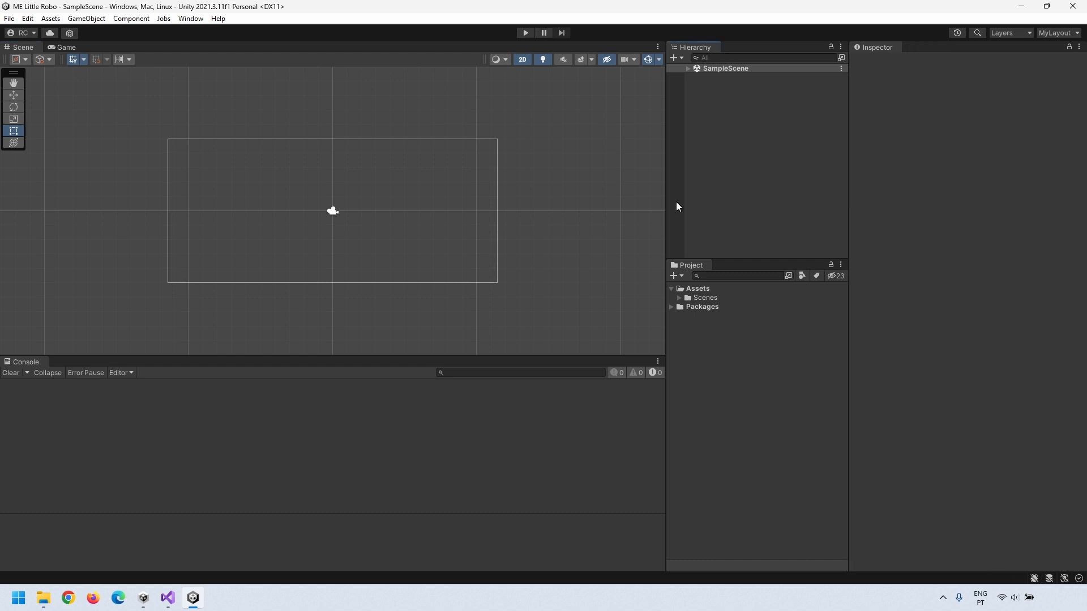
{"action": "left_click_drag", "start_coordinate": [668, 201], "coordinate": [660, 202]}
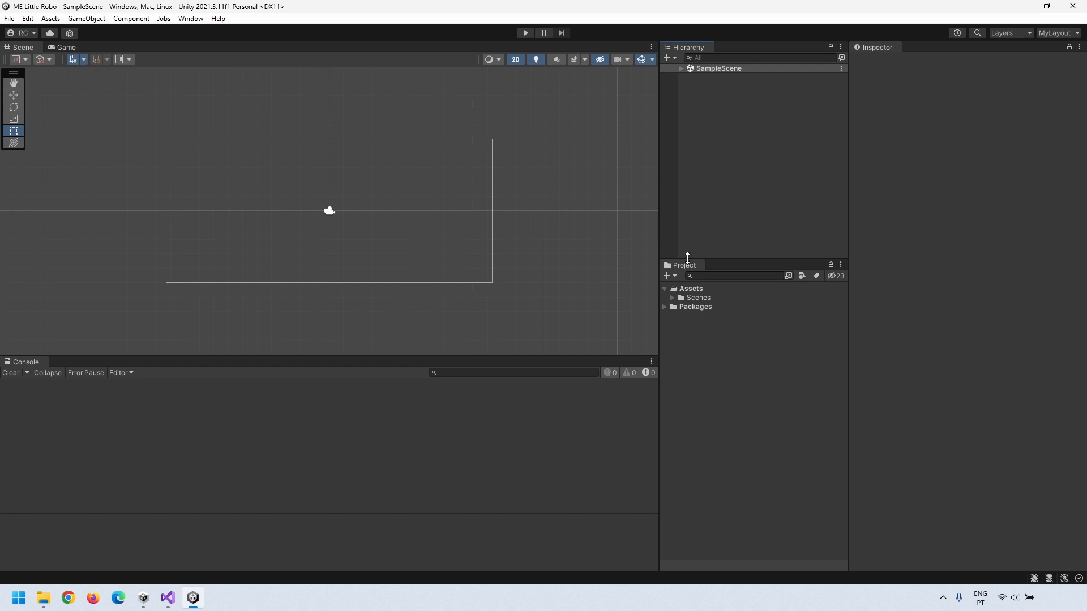
{"action": "left_click", "coordinate": [693, 291]}
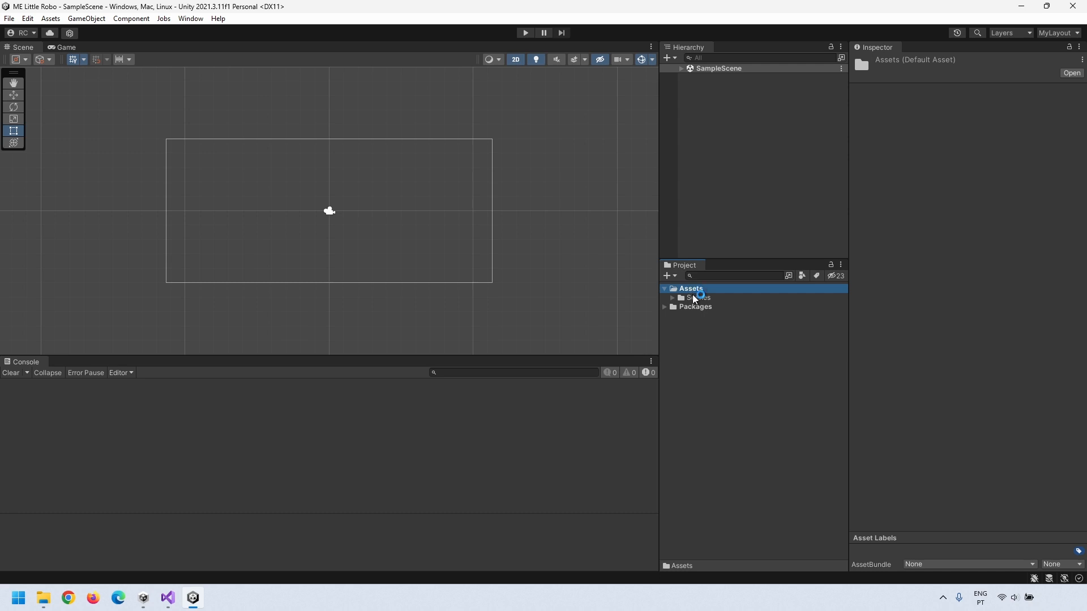
Step: Create the Animations and Prefabs folders inside Assets
{"action": "right_click", "coordinate": [695, 293]}
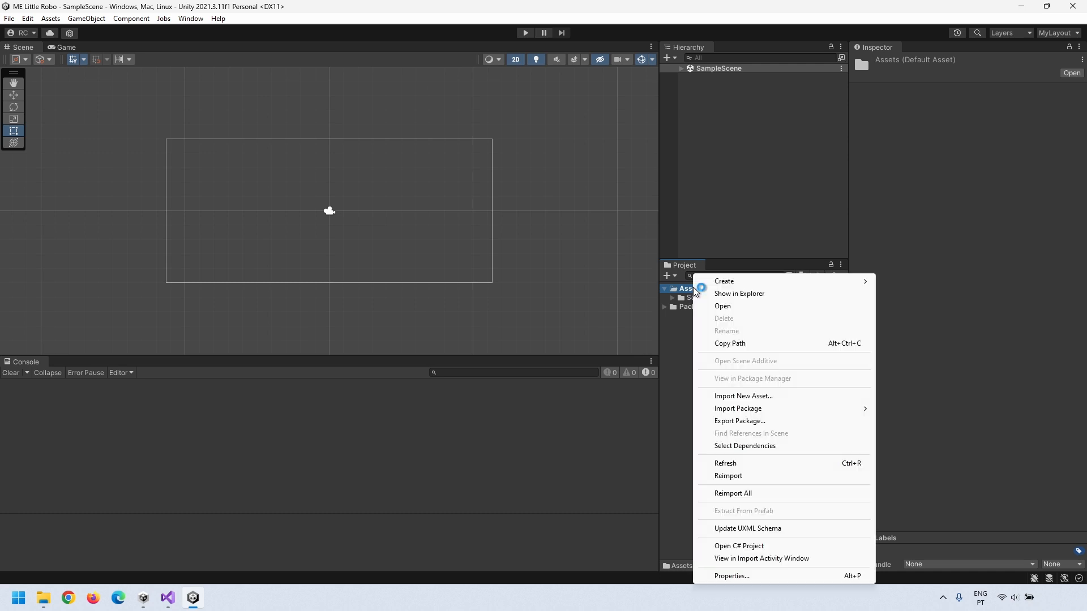
{"action": "mouse_move", "coordinate": [730, 281]}
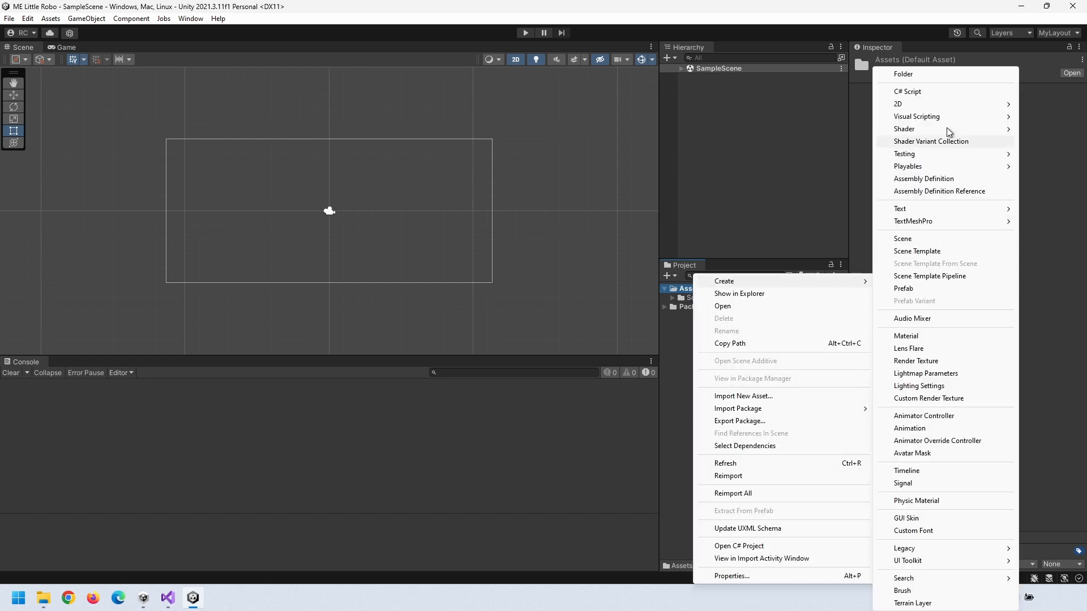
{"action": "left_click", "coordinate": [946, 75]}
{"action": "type", "text": "Animations"}
{"action": "key", "text": "Return"}
{"action": "right_click", "coordinate": [697, 291]}
{"action": "mouse_move", "coordinate": [722, 280]}
{"action": "left_click", "coordinate": [935, 75]}
{"action": "type", "text": "Prefabs"}
{"action": "left_click", "coordinate": [704, 290]}
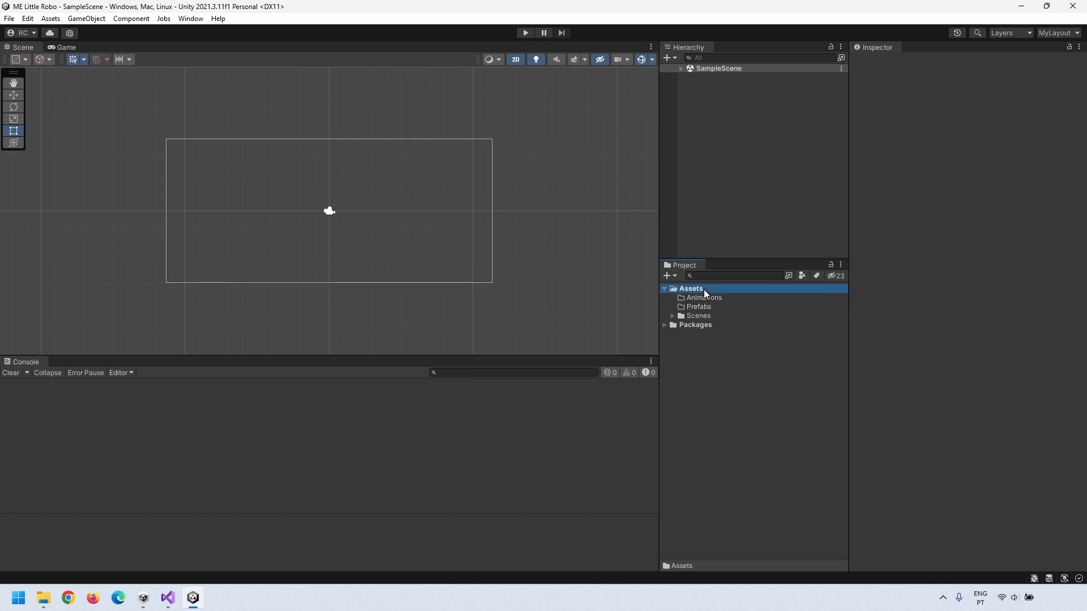
Step: Add the Scripts and Sprites folders inside Assets
{"action": "right_click", "coordinate": [704, 290]}
{"action": "left_click", "coordinate": [963, 78]}
{"action": "type", "text": "Scripts"}
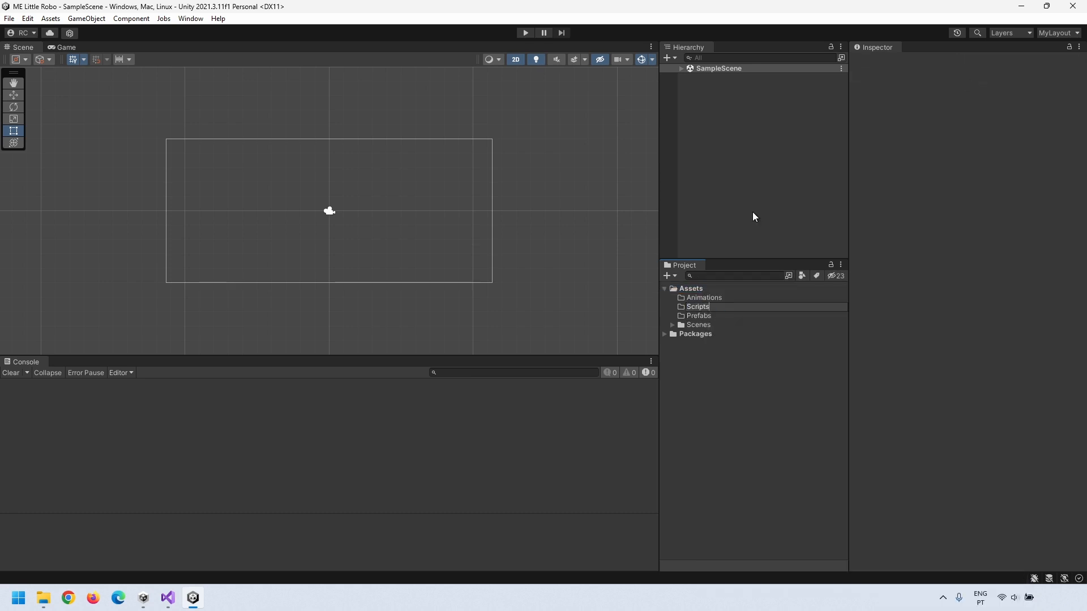
{"action": "right_click", "coordinate": [697, 289]}
{"action": "left_click", "coordinate": [903, 76]}
{"action": "type", "text": "Sprites"}
{"action": "key", "text": "Return"}
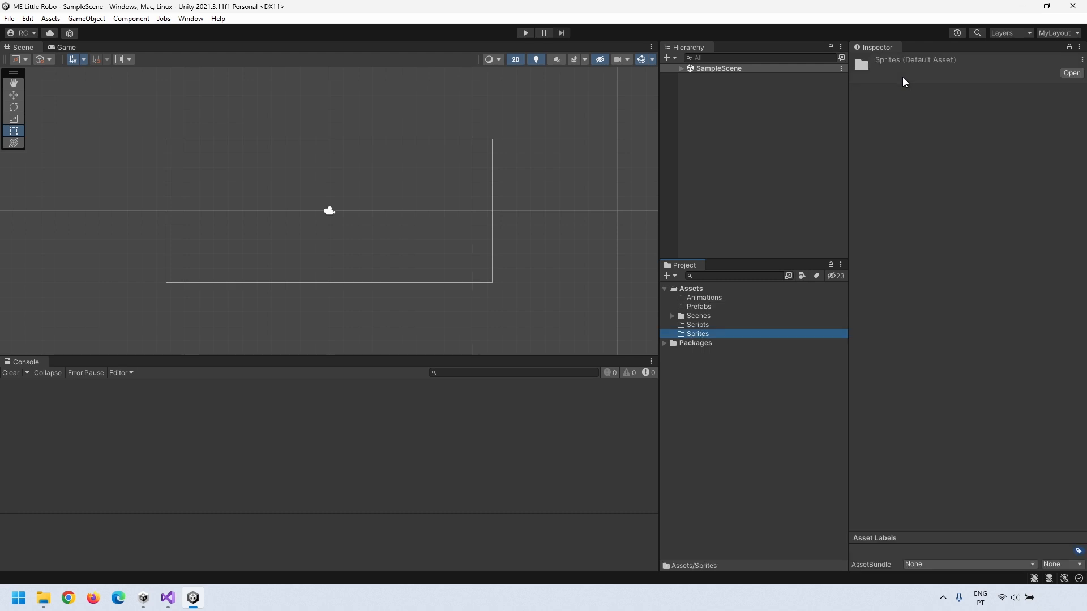
Step: Copy RoboBack.png and RoboFront.png from the downloaded Robo1 zip
{"action": "left_click", "coordinate": [44, 599]}
{"action": "left_click_drag", "start_coordinate": [725, 69], "coordinate": [372, 114]}
{"action": "double_click", "coordinate": [284, 216]}
{"action": "left_click_drag", "start_coordinate": [318, 238], "coordinate": [285, 204]}
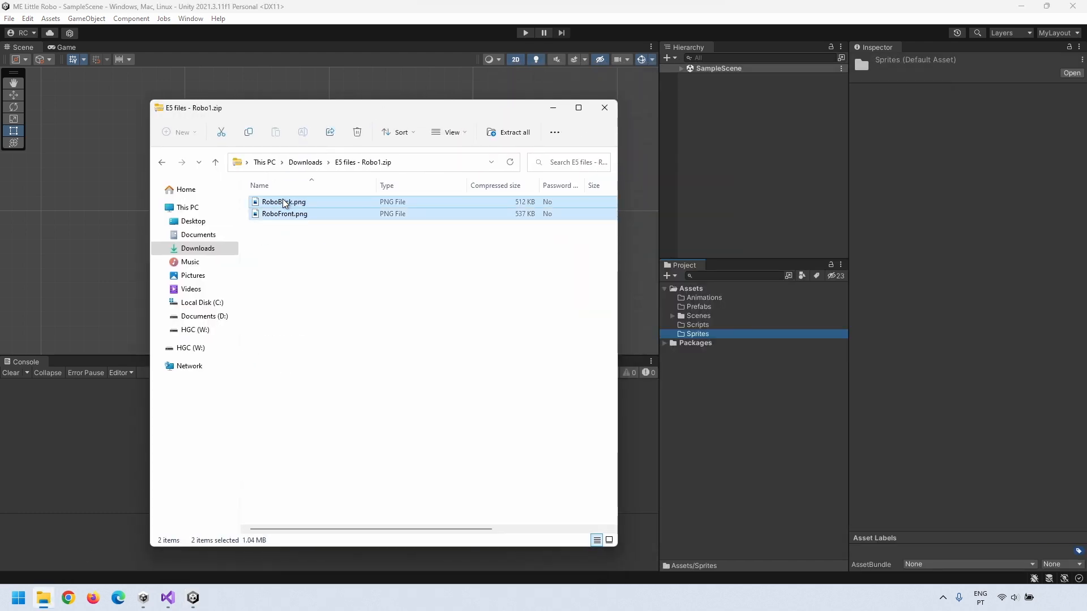
{"action": "left_click", "coordinate": [250, 132]}
Step: Paste both images into the project's Assets/Sprites folder and return to Unity
{"action": "right_click", "coordinate": [703, 333]}
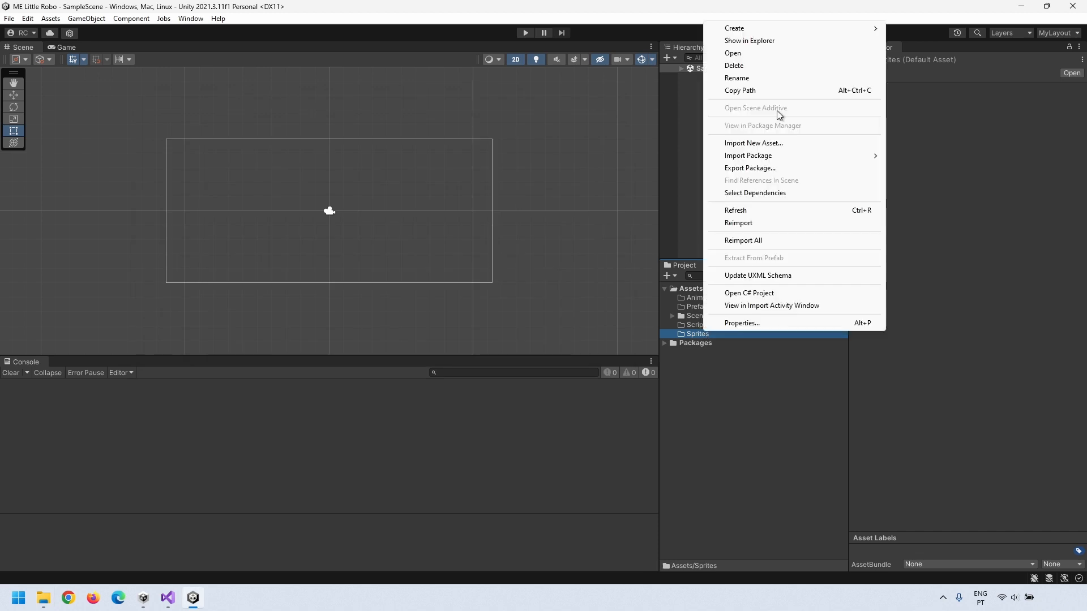
{"action": "left_click", "coordinate": [749, 40]}
{"action": "double_click", "coordinate": [286, 278]}
{"action": "right_click", "coordinate": [300, 269]}
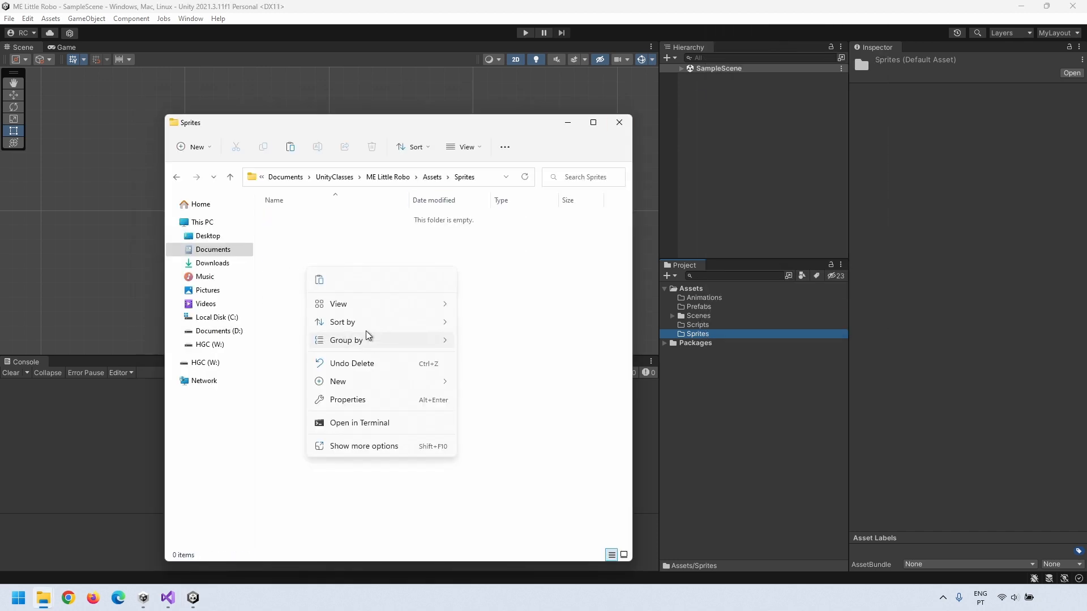
{"action": "left_click", "coordinate": [320, 282]}
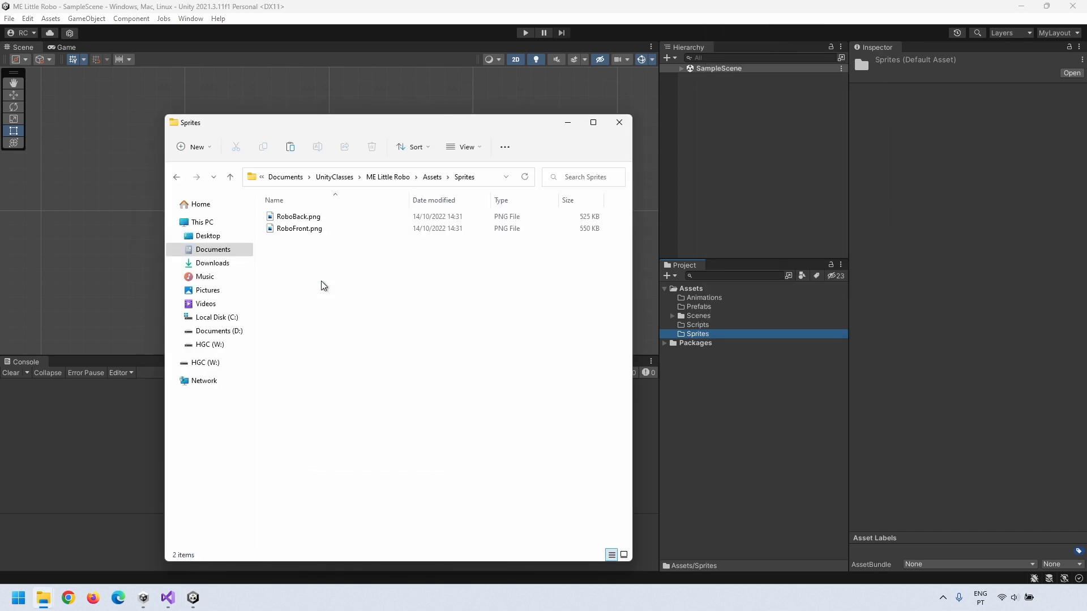
{"action": "left_click", "coordinate": [674, 407]}
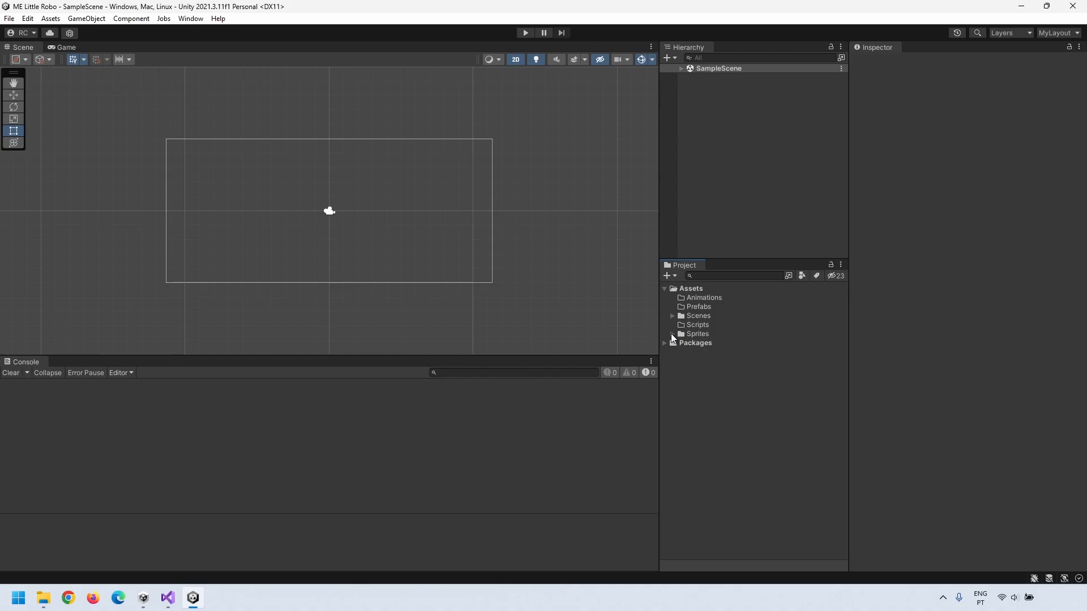
Step: Place the RoboBack sprite from the Sprites folder into the scene
{"action": "left_click", "coordinate": [672, 334]}
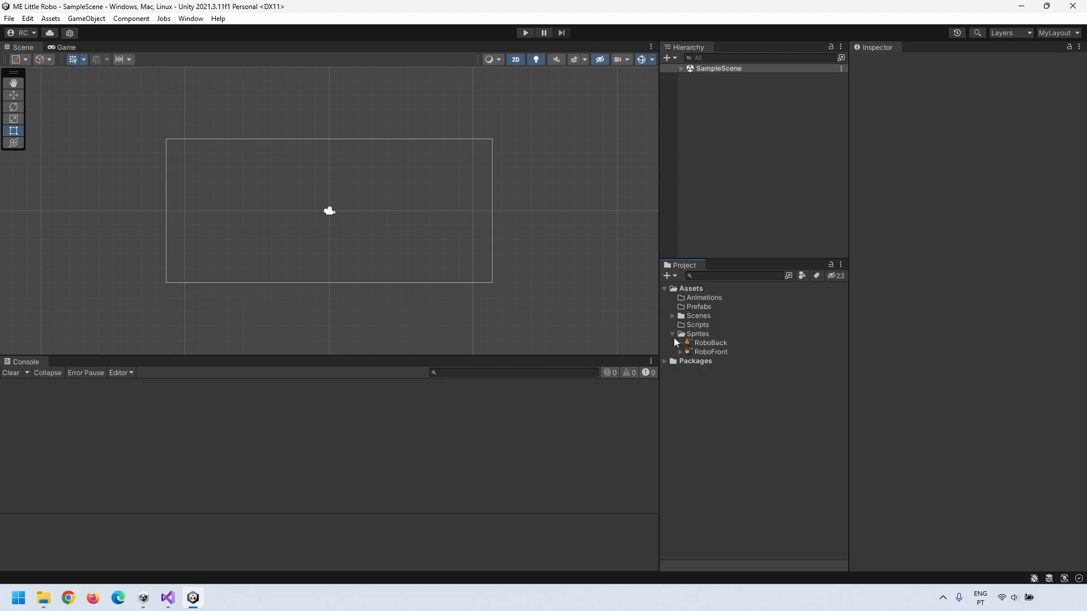
{"action": "left_click", "coordinate": [710, 345]}
{"action": "left_click_drag", "start_coordinate": [708, 342], "coordinate": [313, 227]}
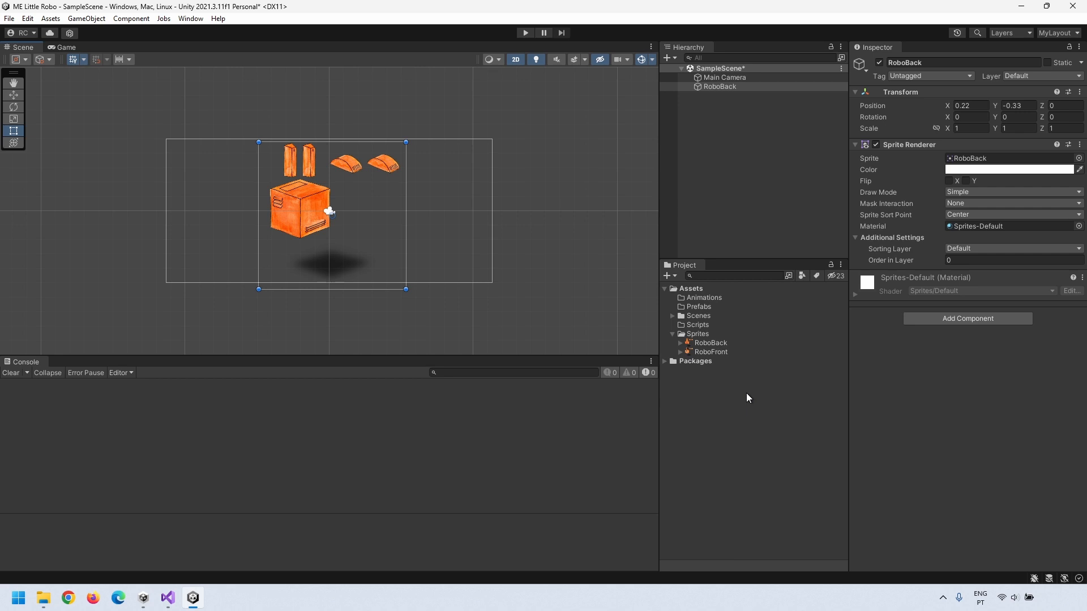
Step: Import RoboBack at 300 Pixels Per Unit with 1024 max size, then open the Sprite Editor
{"action": "left_click", "coordinate": [733, 343]}
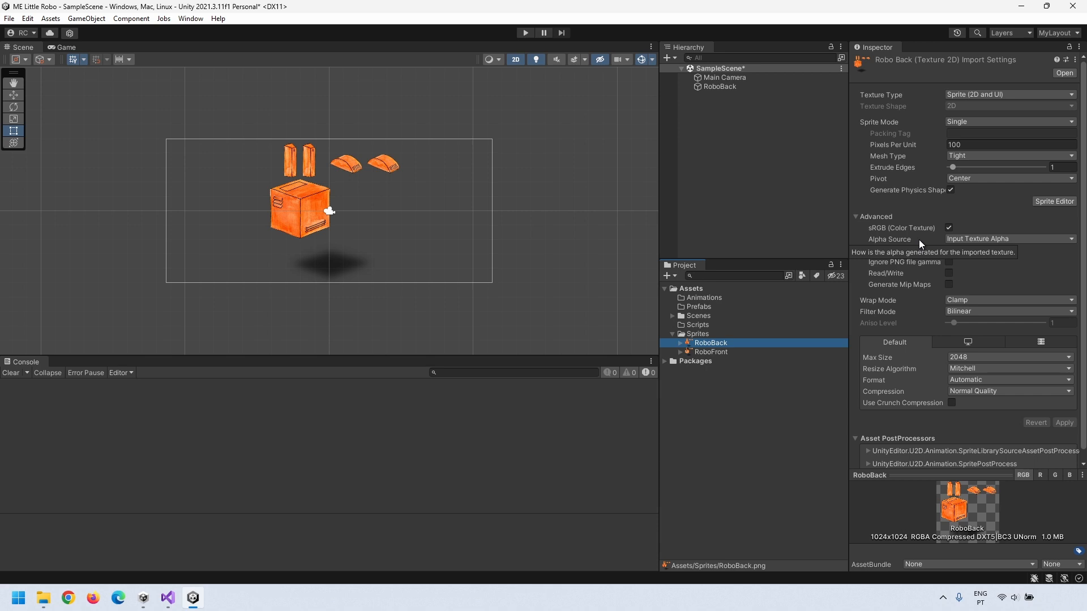
{"action": "left_click", "coordinate": [934, 146]}
{"action": "type", "text": "300"}
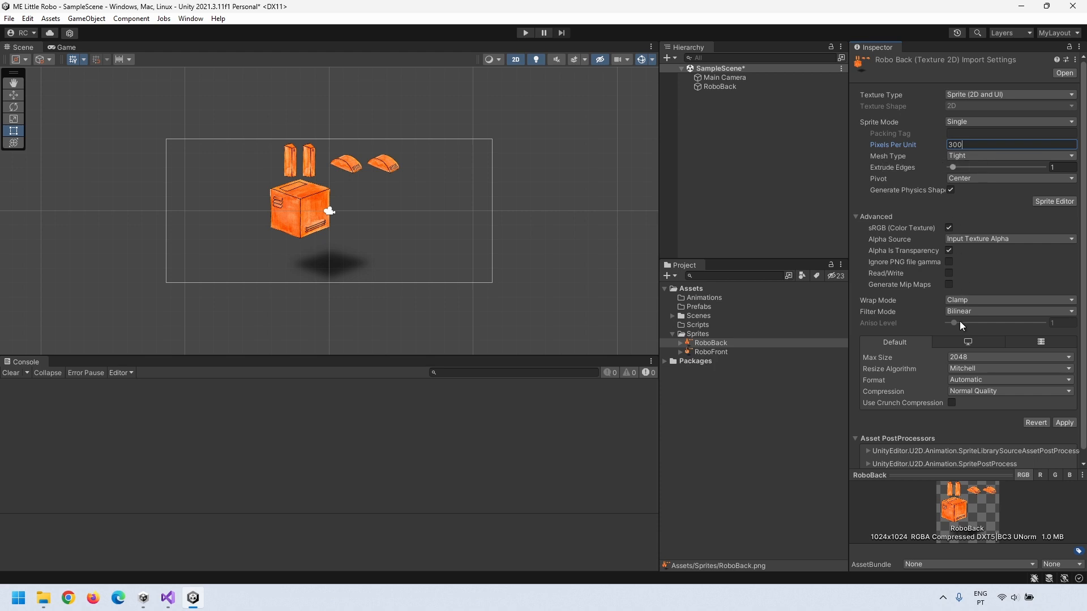
{"action": "left_click", "coordinate": [960, 358]}
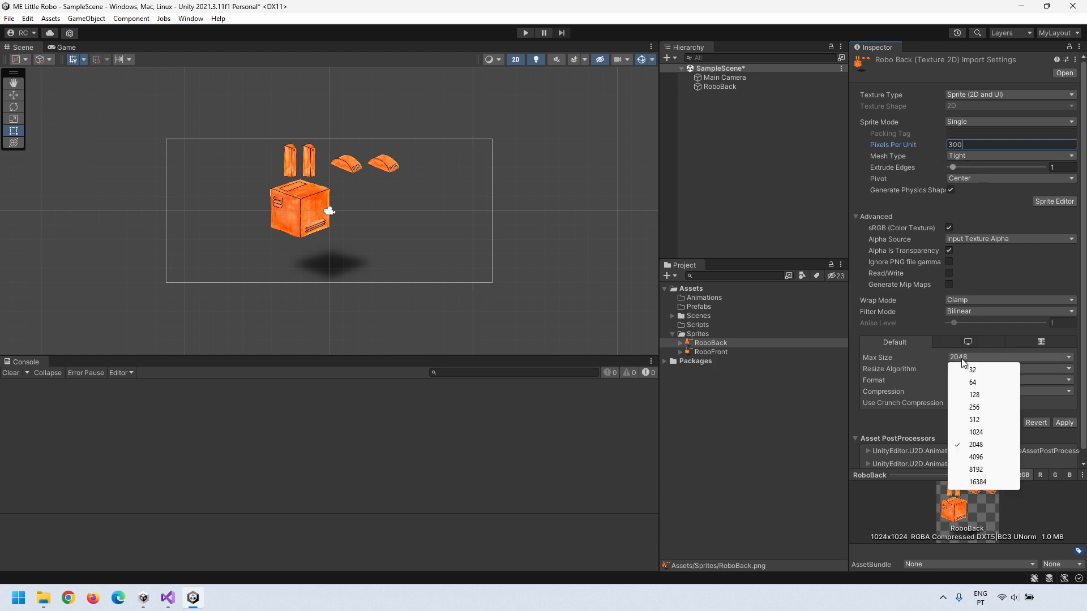
{"action": "left_click", "coordinate": [969, 433]}
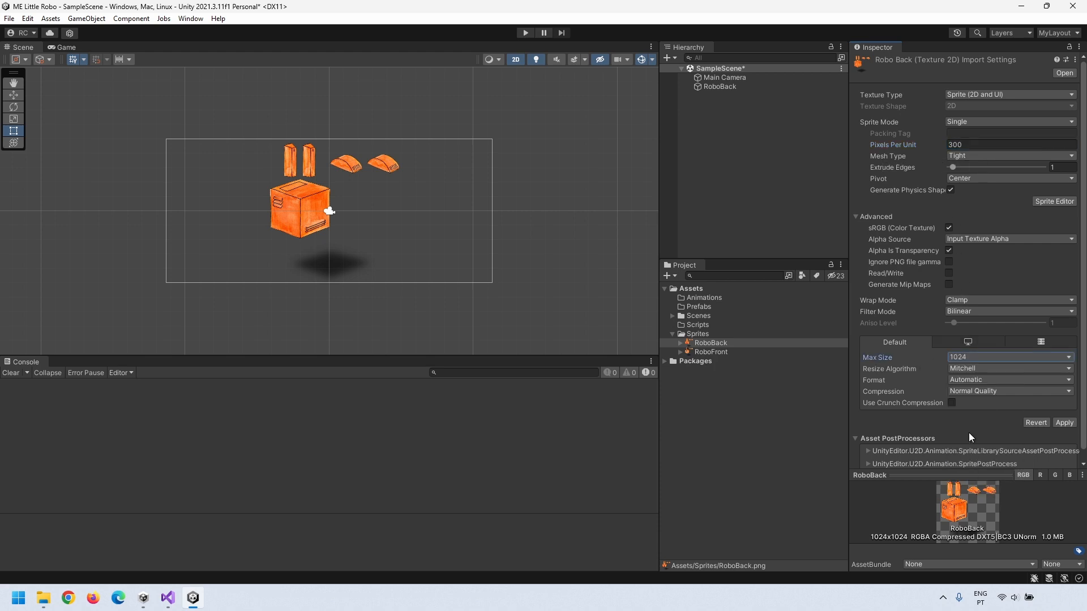
{"action": "left_click", "coordinate": [1064, 423]}
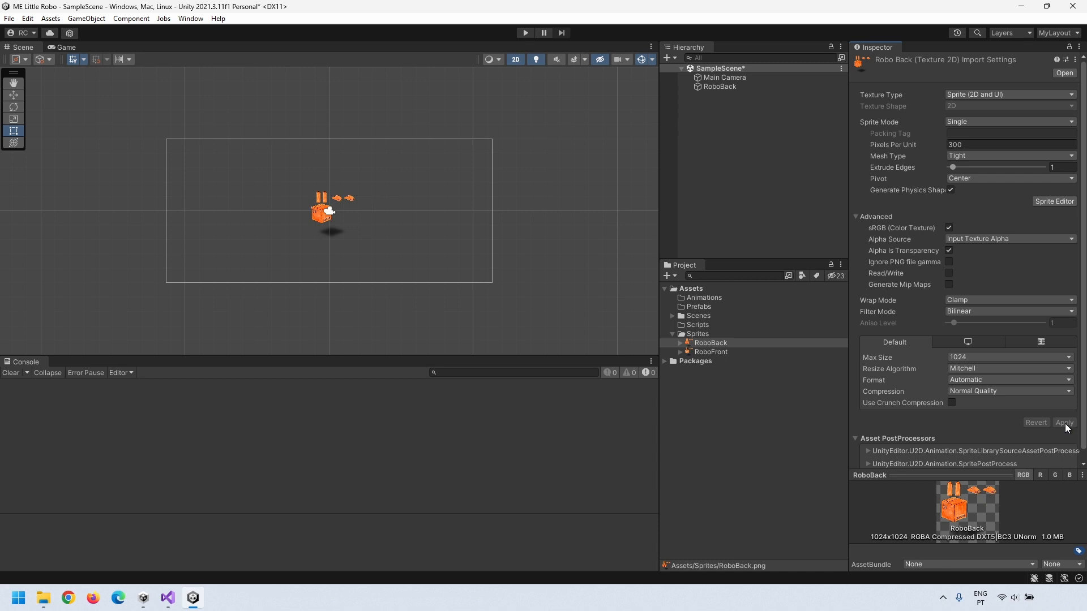
{"action": "left_click", "coordinate": [1044, 200]}
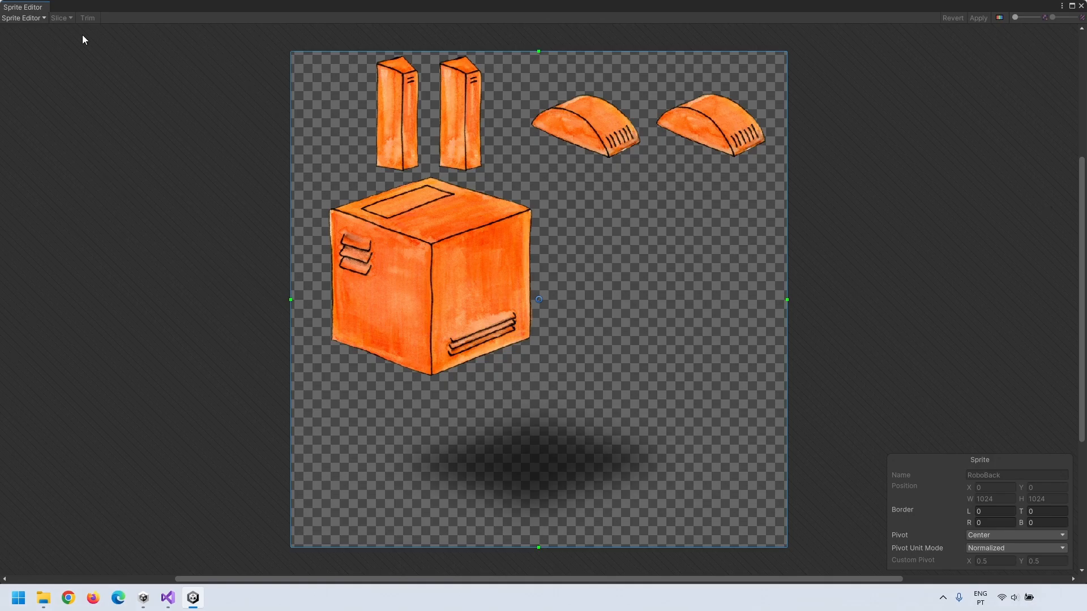
Step: In the Skinning Editor, auto-generate meshes for all visible RoboBack parts at detail 41
{"action": "left_click", "coordinate": [21, 17]}
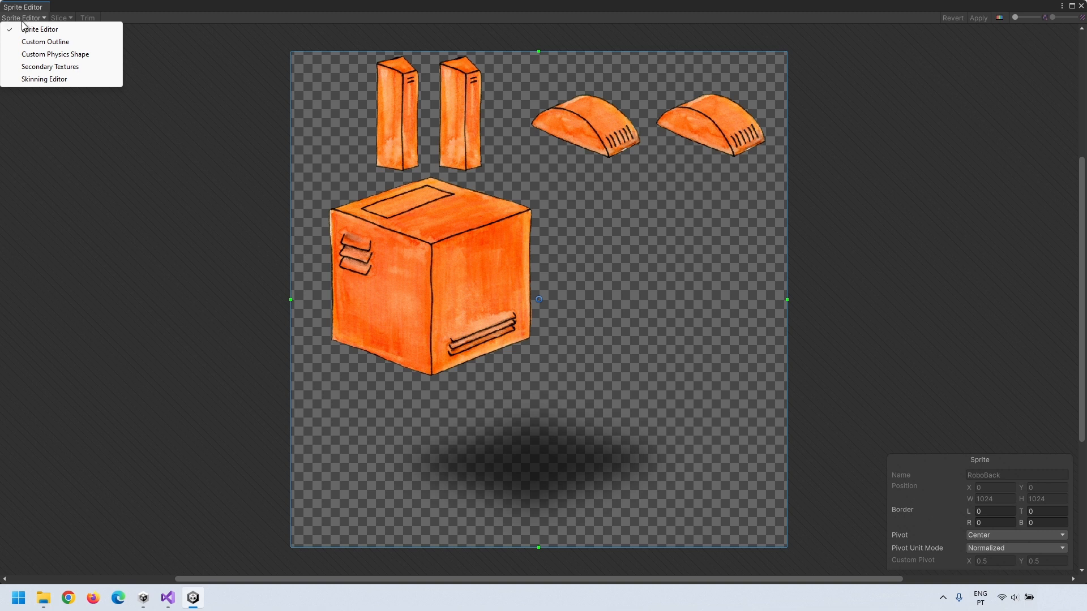
{"action": "left_click", "coordinate": [22, 81]}
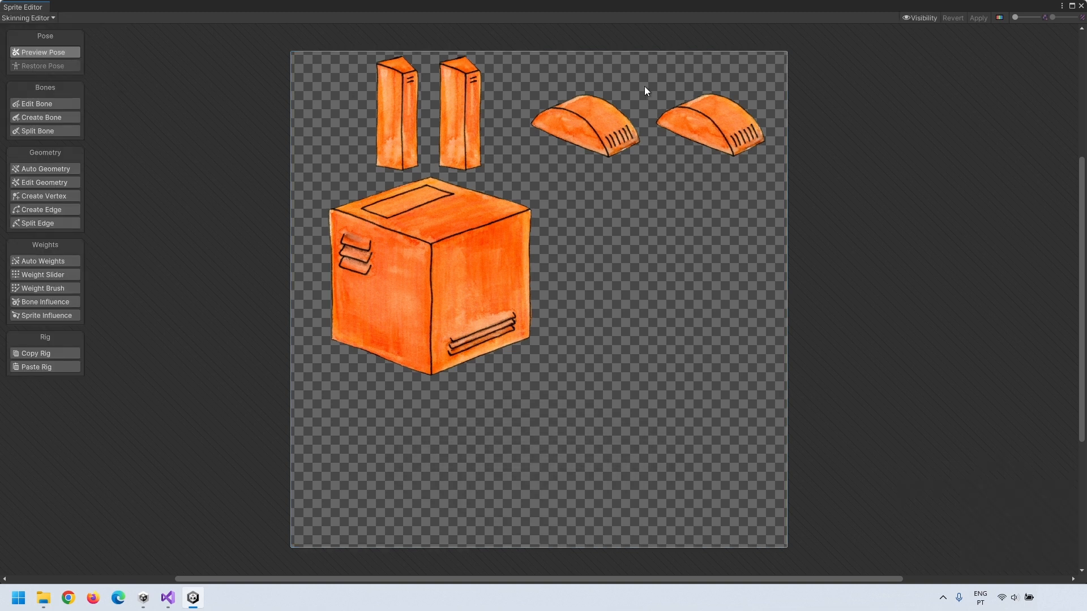
{"action": "left_click", "coordinate": [919, 18]}
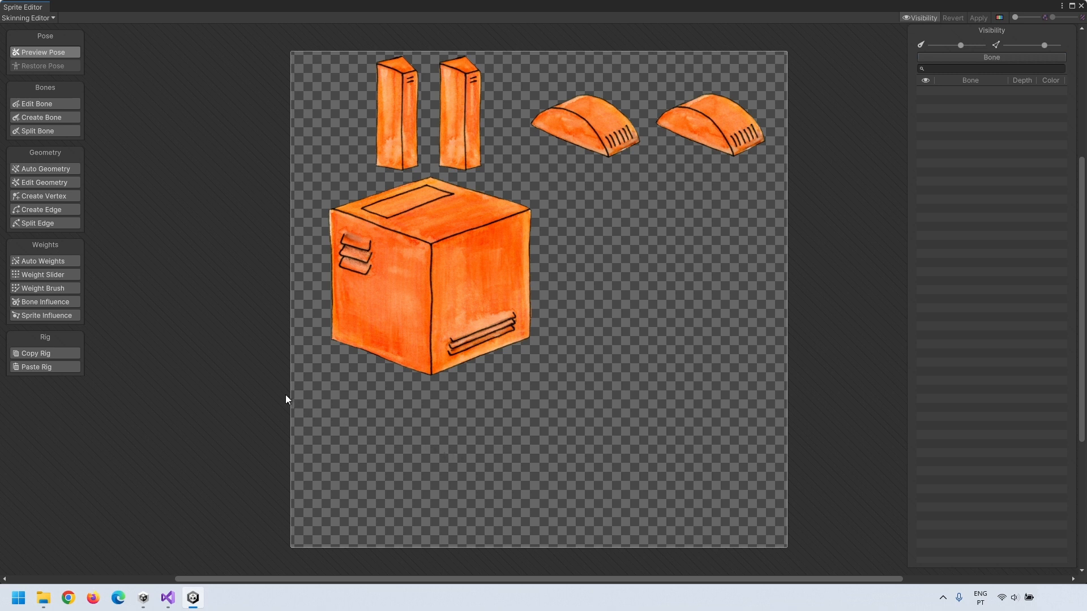
{"action": "left_click", "coordinate": [45, 167]}
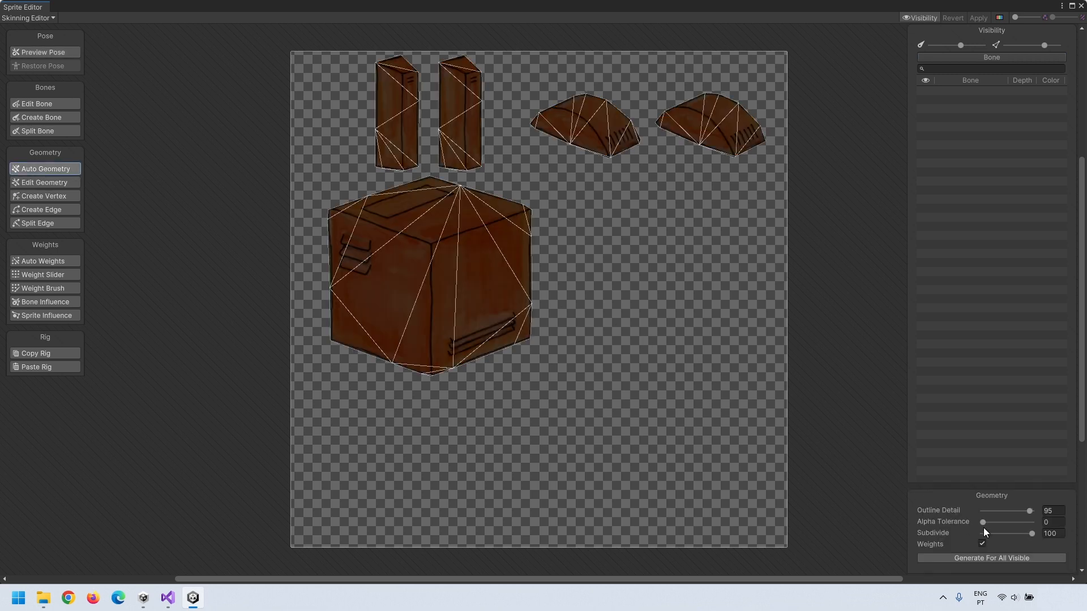
{"action": "left_click_drag", "start_coordinate": [984, 522], "coordinate": [1003, 534]}
{"action": "left_click", "coordinate": [1002, 559]}
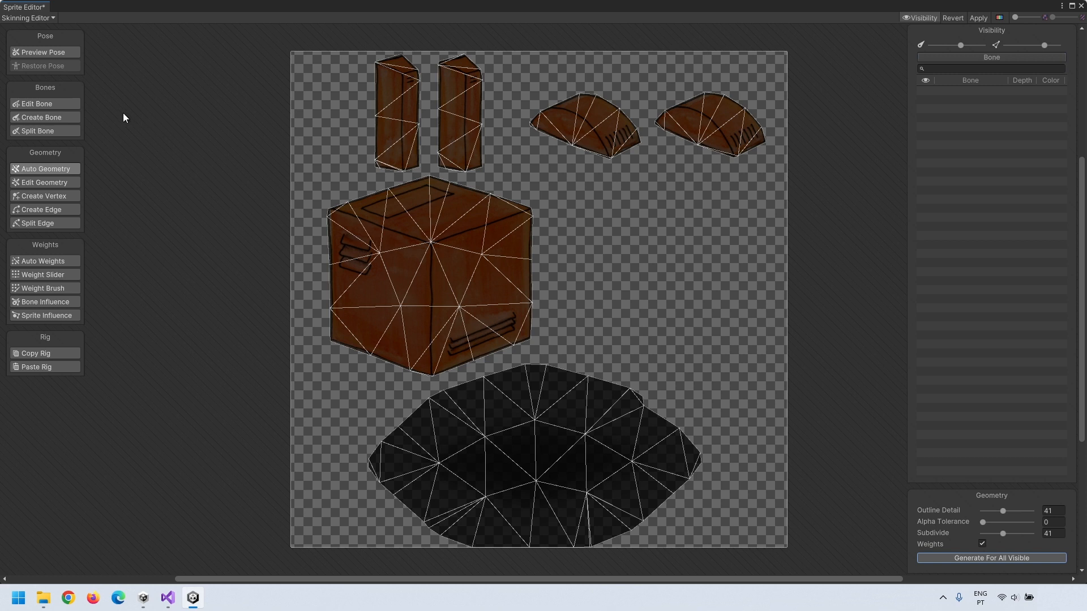
{"action": "left_click", "coordinate": [51, 117]}
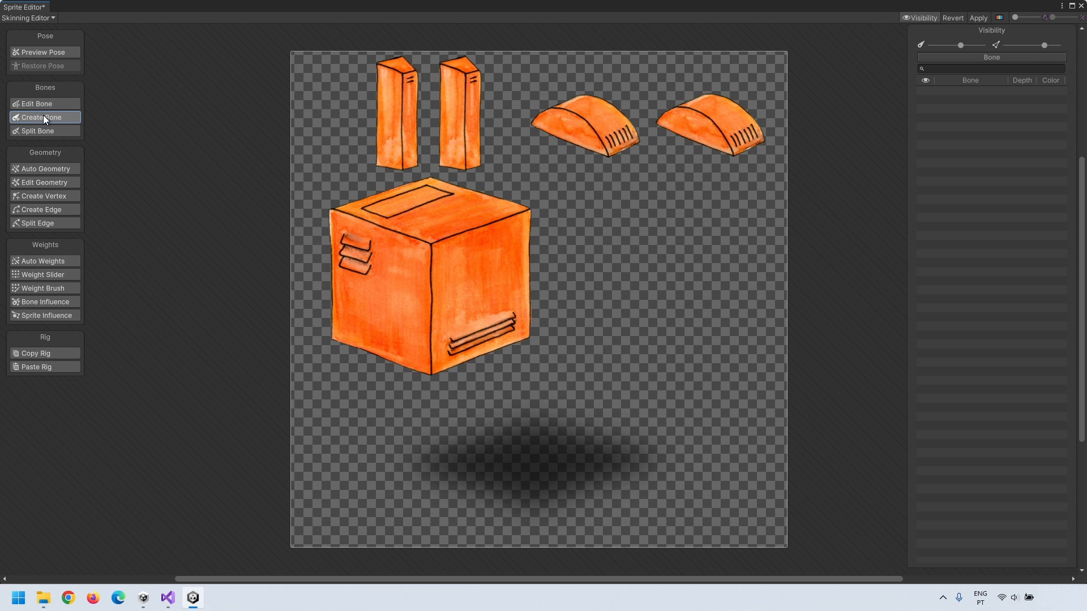
Step: Place the root bone, bone_1, inside the robot's shadow
{"action": "left_click", "coordinate": [441, 270]}
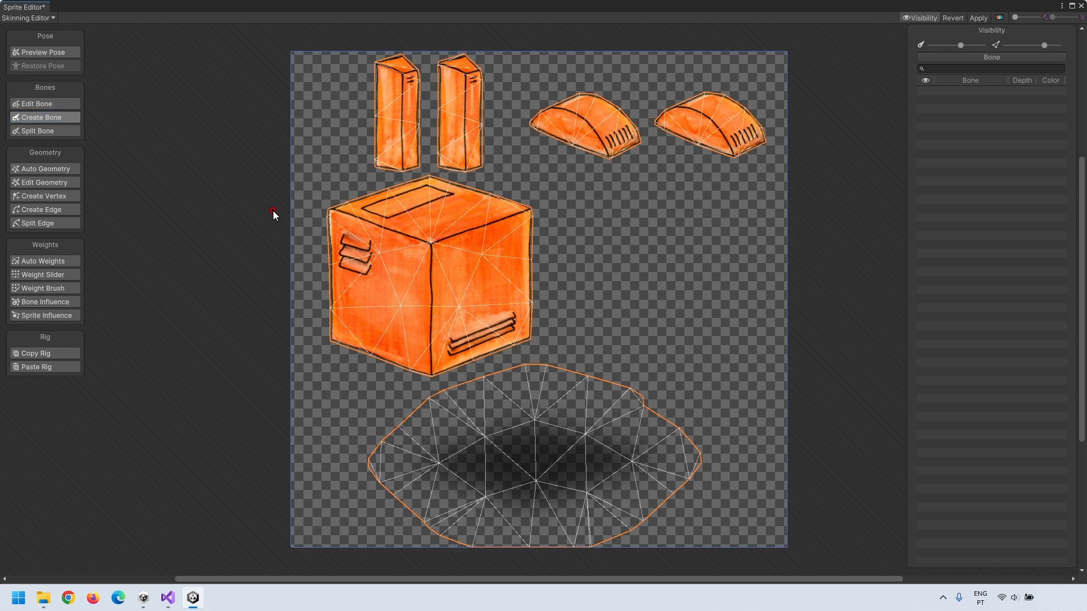
{"action": "left_click", "coordinate": [29, 118]}
{"action": "left_click", "coordinate": [537, 459]}
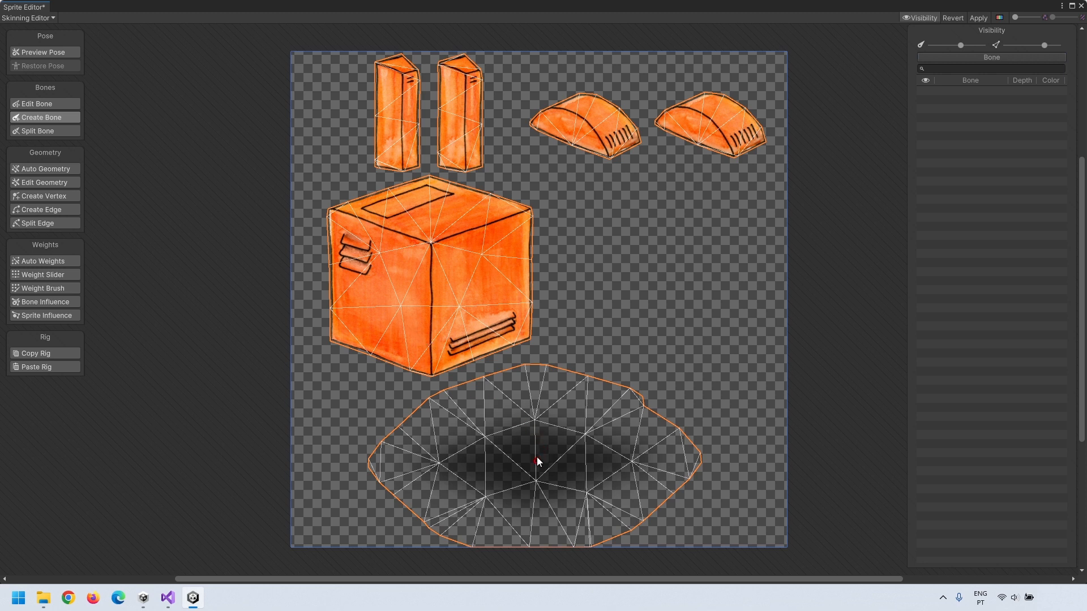
{"action": "left_click", "coordinate": [536, 424]}
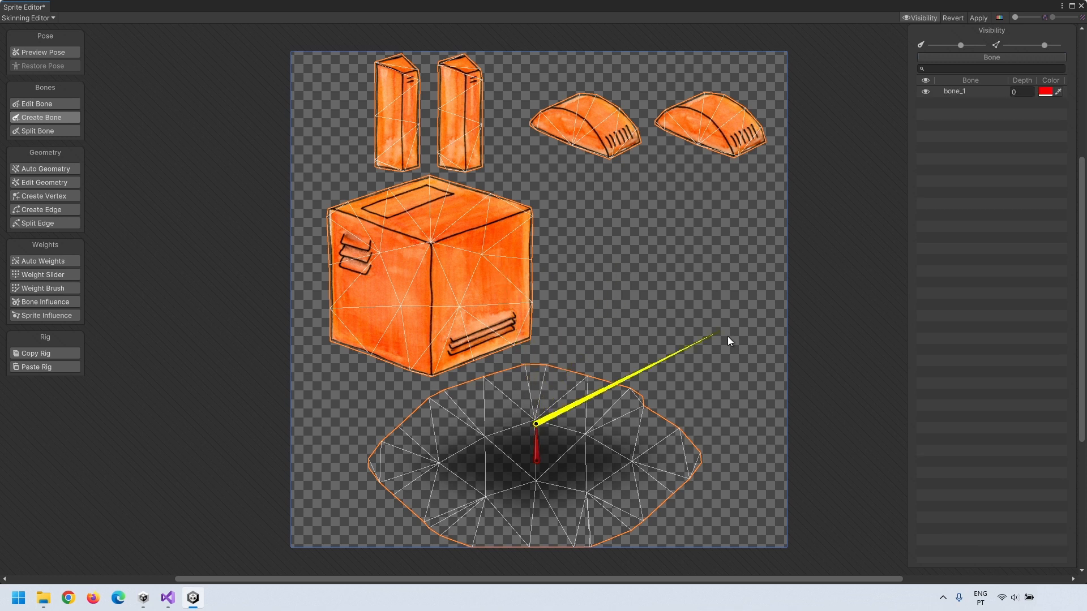
{"action": "right_click", "coordinate": [628, 299]}
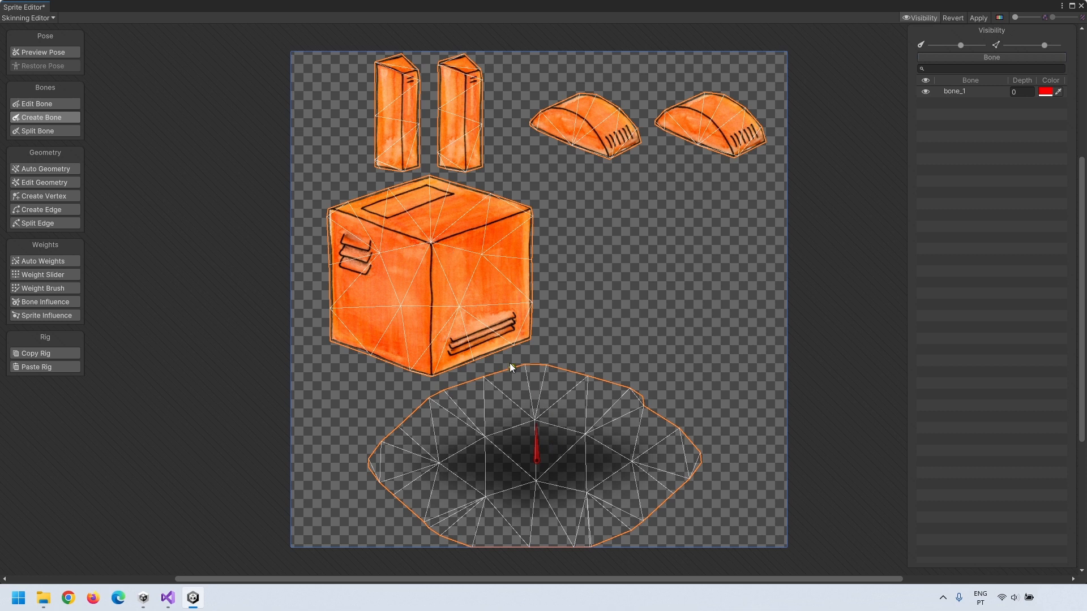
Step: Branch a two-bone chain from bone_1 up through the box
{"action": "left_click", "coordinate": [539, 447]}
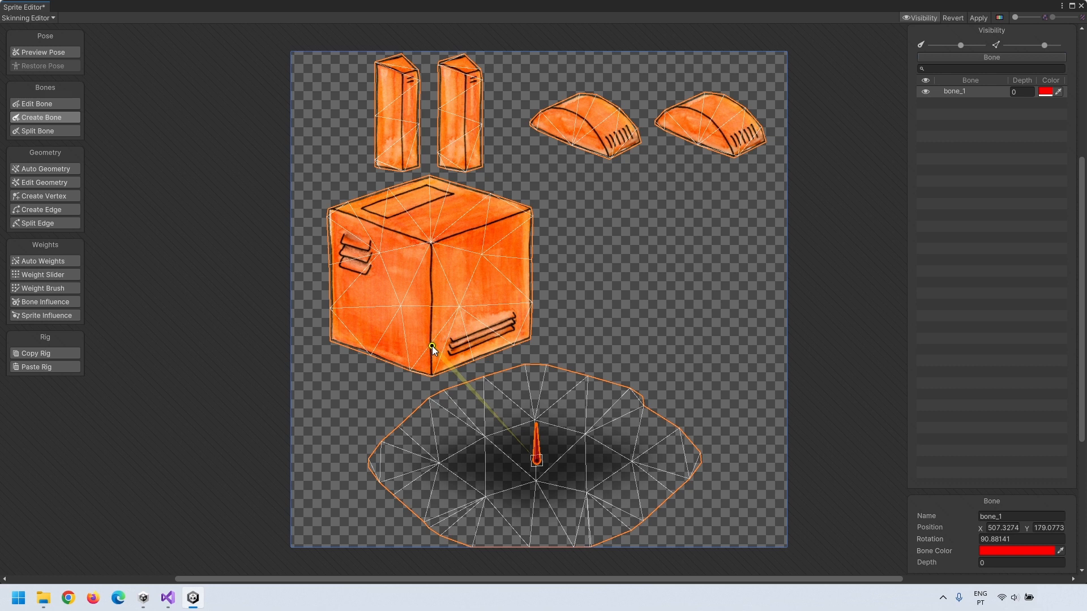
{"action": "left_click", "coordinate": [431, 274]}
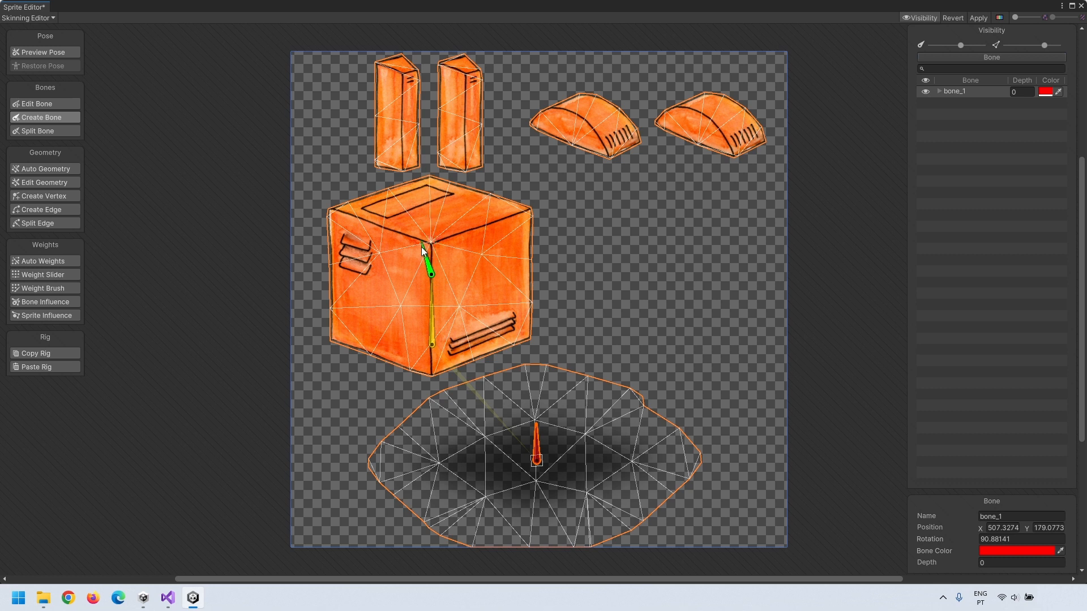
{"action": "left_click", "coordinate": [431, 211]}
{"action": "right_click", "coordinate": [569, 225]}
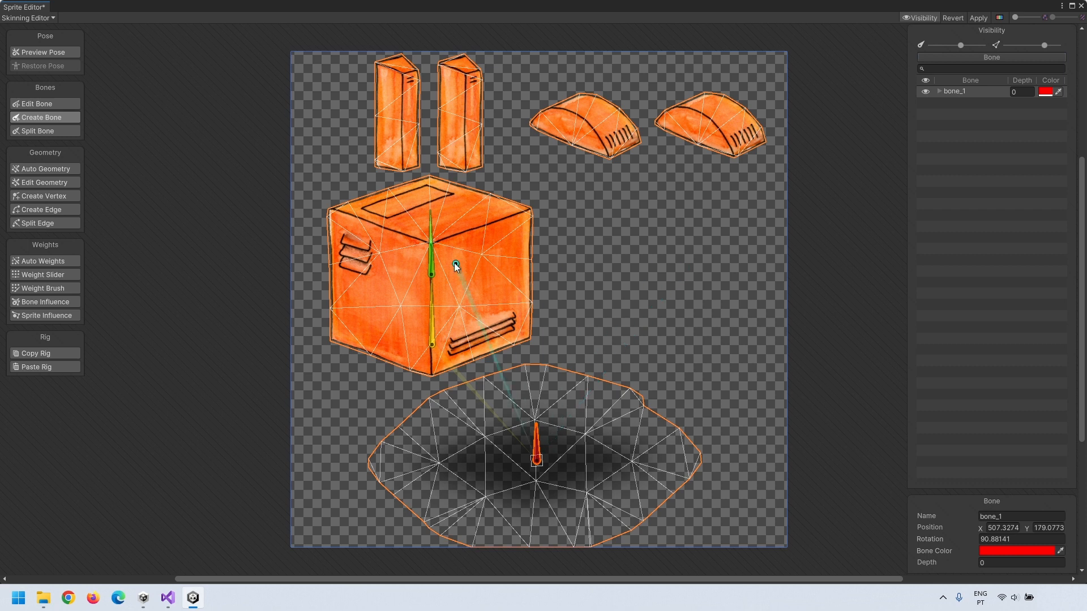
Step: Add two-bone chains up the left and right pillars
{"action": "left_click", "coordinate": [433, 249]}
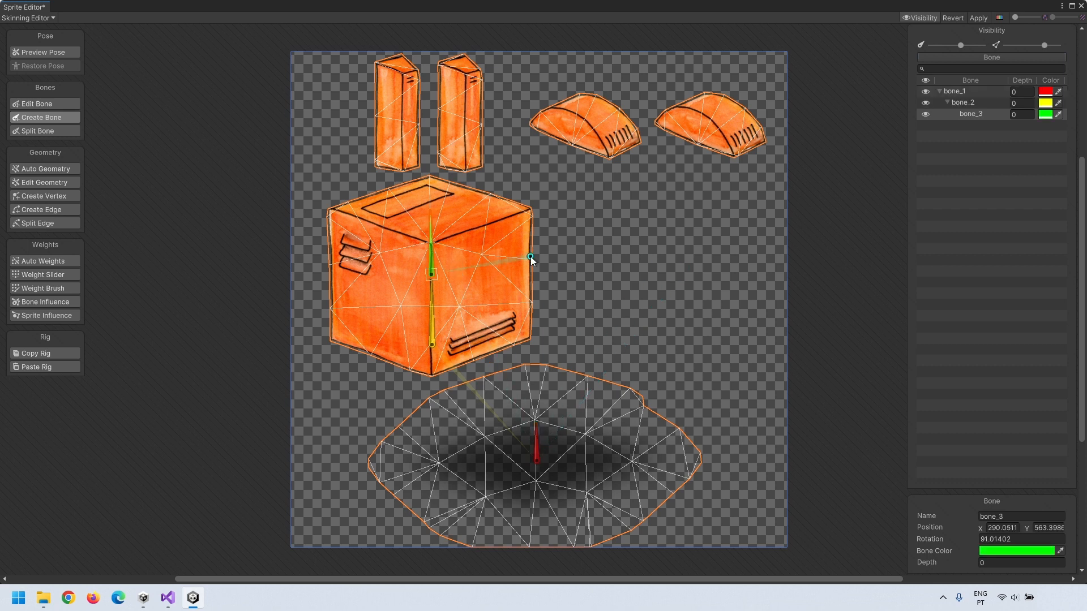
{"action": "left_click", "coordinate": [400, 165]}
{"action": "left_click", "coordinate": [400, 121]}
{"action": "left_click", "coordinate": [399, 68]}
{"action": "left_click", "coordinate": [463, 165]}
{"action": "left_click", "coordinate": [463, 120]}
{"action": "left_click", "coordinate": [464, 68]}
Step: Add bone_8 and bone_9 from bone_1 into the two hats
{"action": "left_click", "coordinate": [539, 446]}
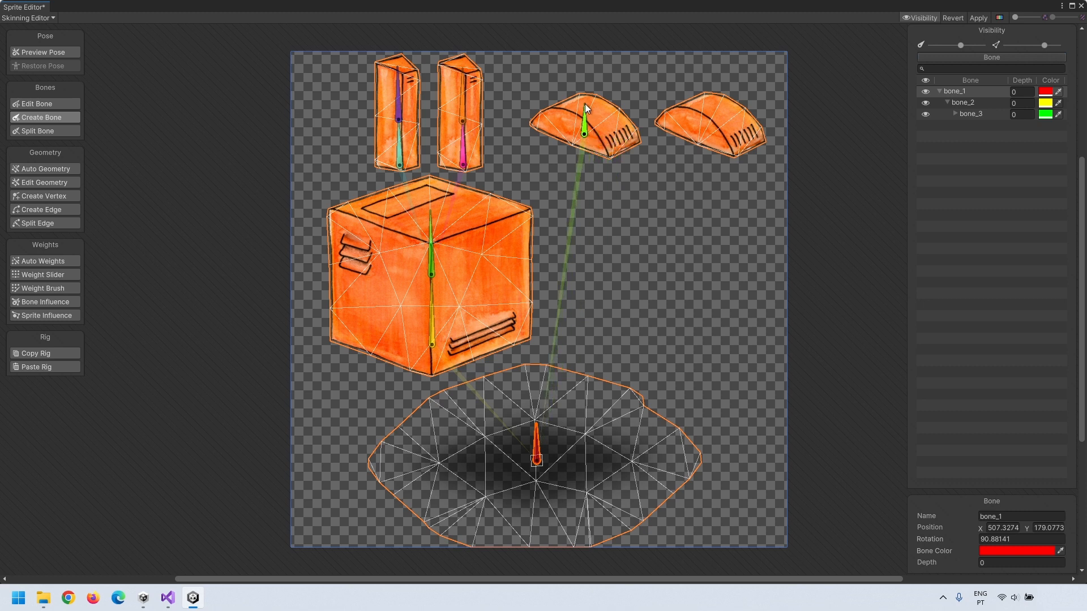
{"action": "left_click", "coordinate": [585, 103]}
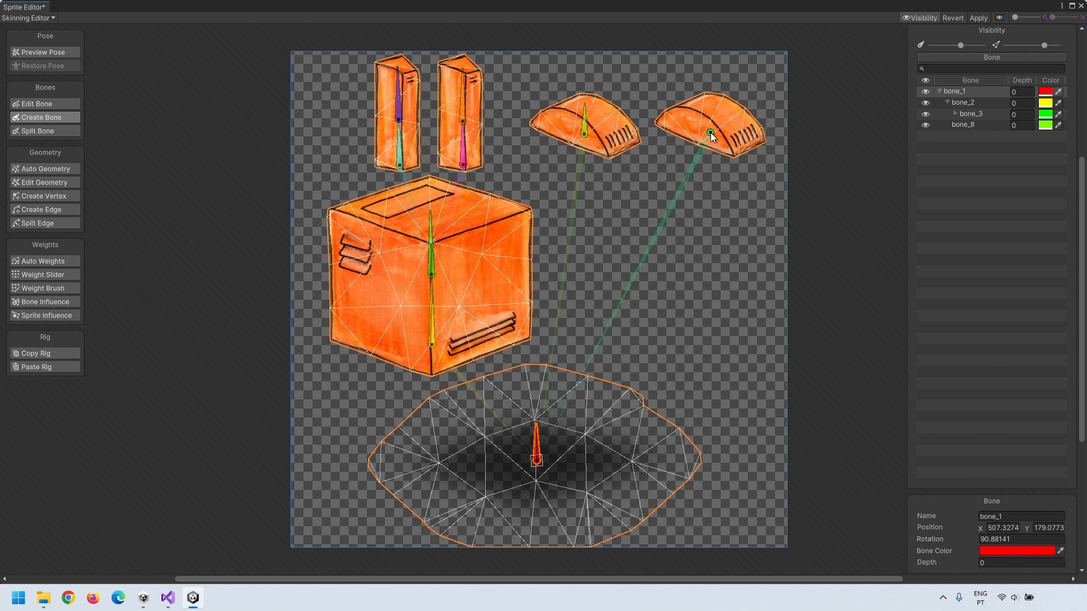
{"action": "left_click", "coordinate": [711, 104]}
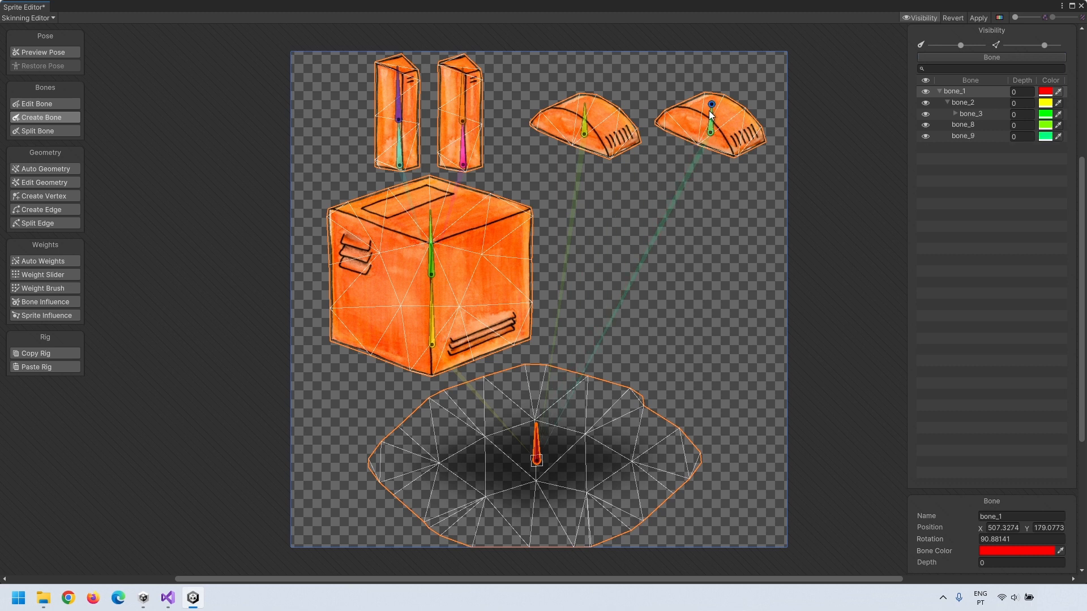
{"action": "right_click", "coordinate": [729, 267]}
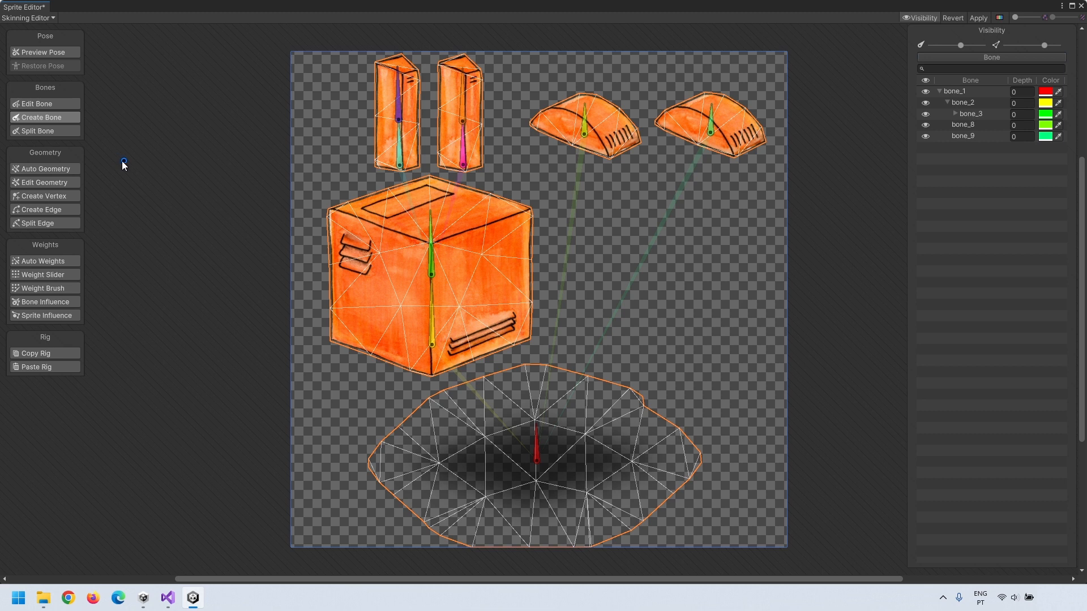
{"action": "left_click", "coordinate": [62, 169]}
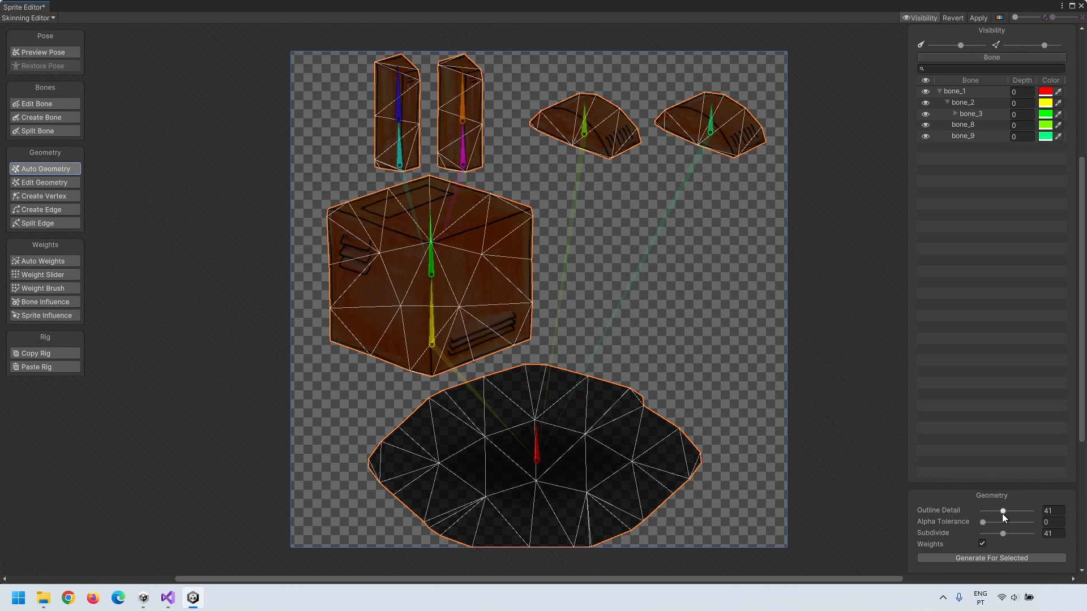
Step: Regenerate meshes and bone weights for the selected parts with a detail value of 100
{"action": "left_click", "coordinate": [1049, 510]}
{"action": "type", "text": "100"}
{"action": "left_click", "coordinate": [1010, 557]}
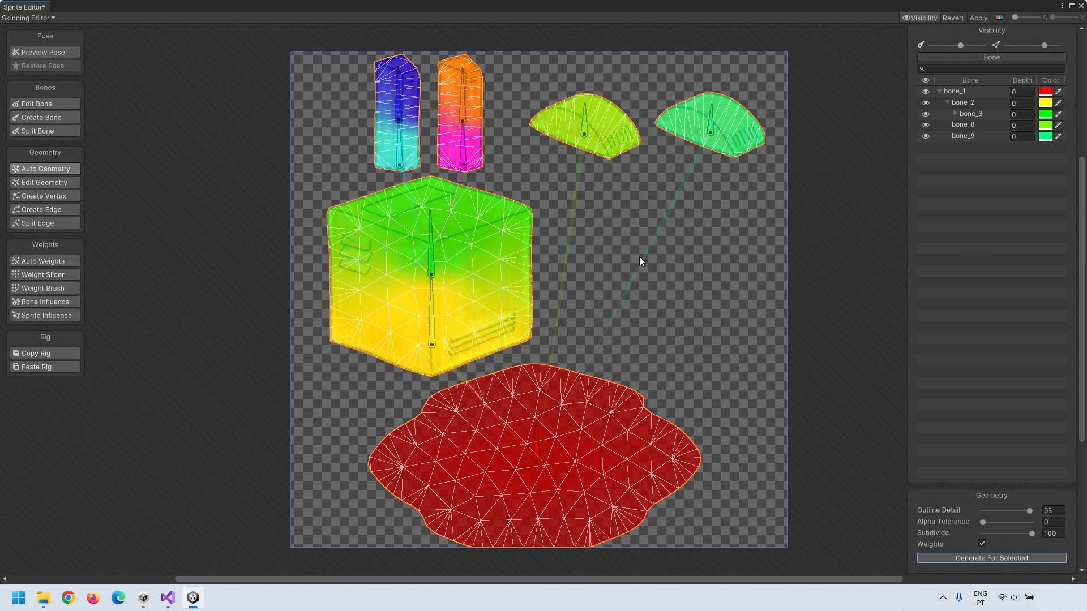
Step: Select the cube's bones and turn on Preview Pose to see the textured sprites
{"action": "left_click", "coordinate": [433, 233]}
{"action": "left_click", "coordinate": [430, 308]}
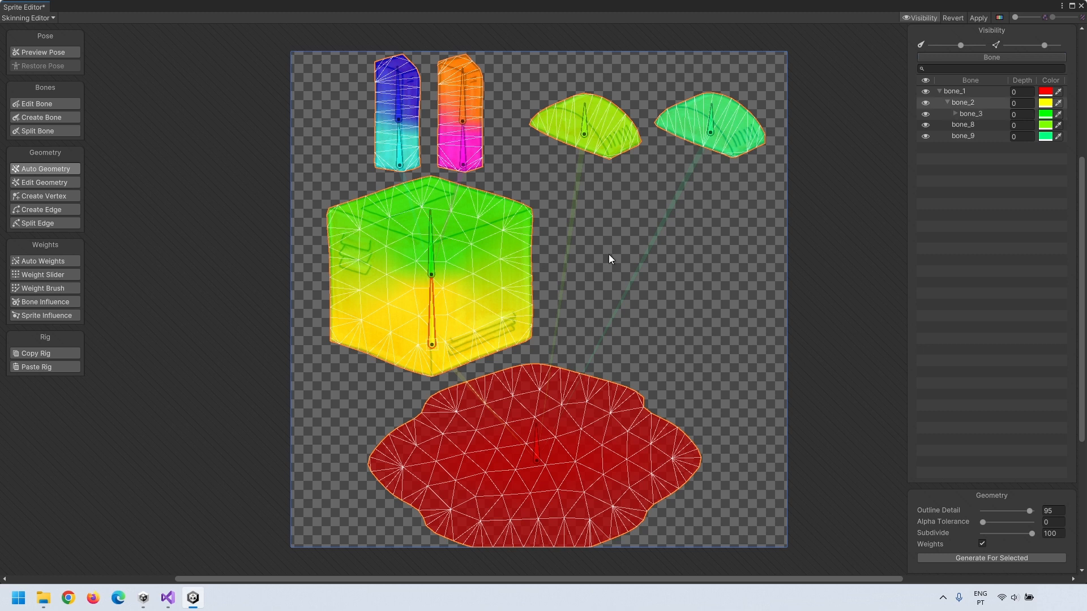
{"action": "left_click", "coordinate": [56, 52]}
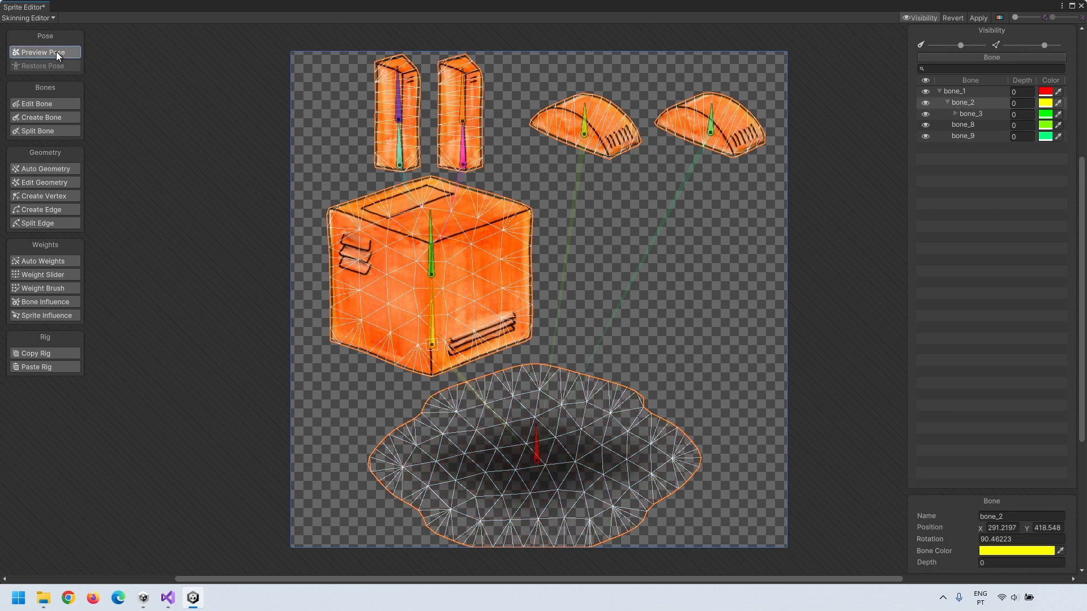
Step: Rotate the cube bone and bend the tall sprite's top bone to test the rig
{"action": "mouse_move", "coordinate": [432, 214]}
{"action": "left_mouse_down"}
{"action": "mouse_move", "coordinate": [423, 213]}
{"action": "mouse_move", "coordinate": [454, 211]}
{"action": "mouse_move", "coordinate": [419, 206]}
{"action": "mouse_move", "coordinate": [432, 206]}
{"action": "left_mouse_up"}
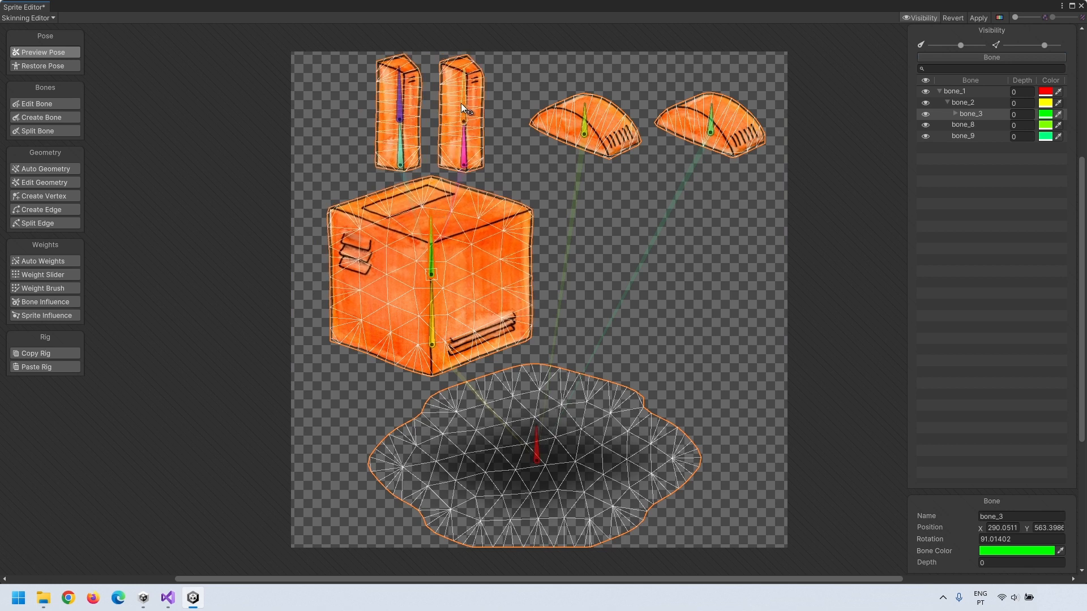
{"action": "left_click", "coordinate": [464, 81]}
{"action": "left_click_drag", "start_coordinate": [468, 78], "coordinate": [460, 80]}
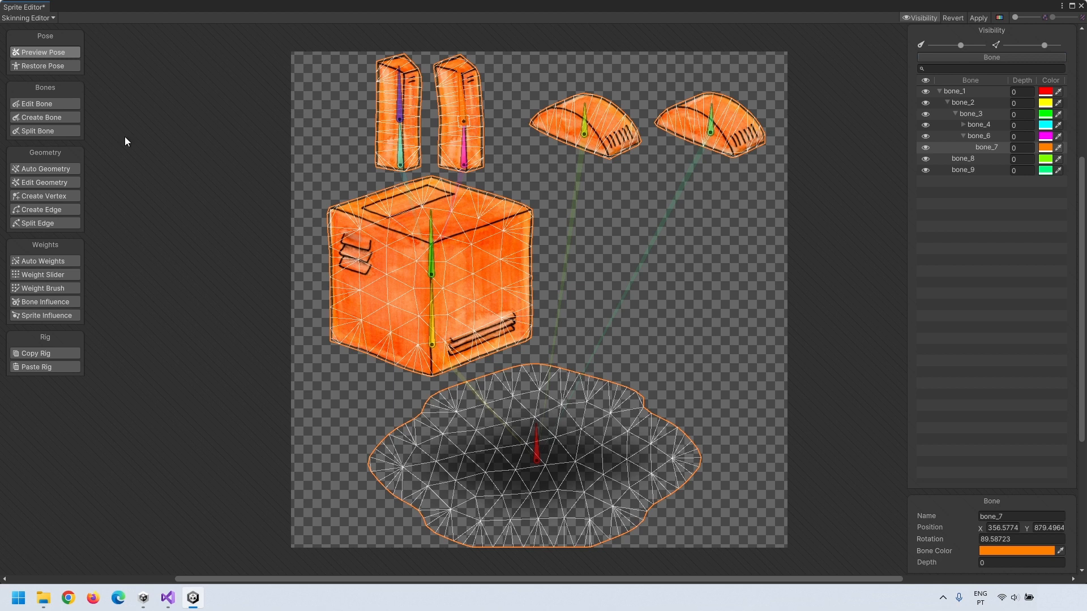
Step: Set the weight brush on bone_7 to hardness 17, then restore the default pose
{"action": "left_click", "coordinate": [43, 287]}
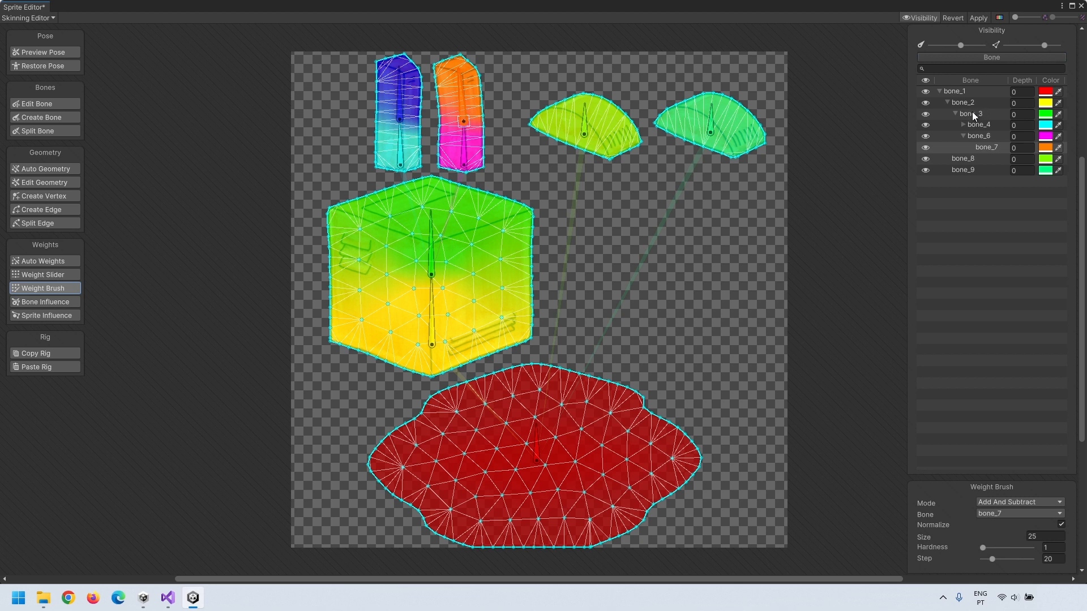
{"action": "left_click", "coordinate": [980, 148]}
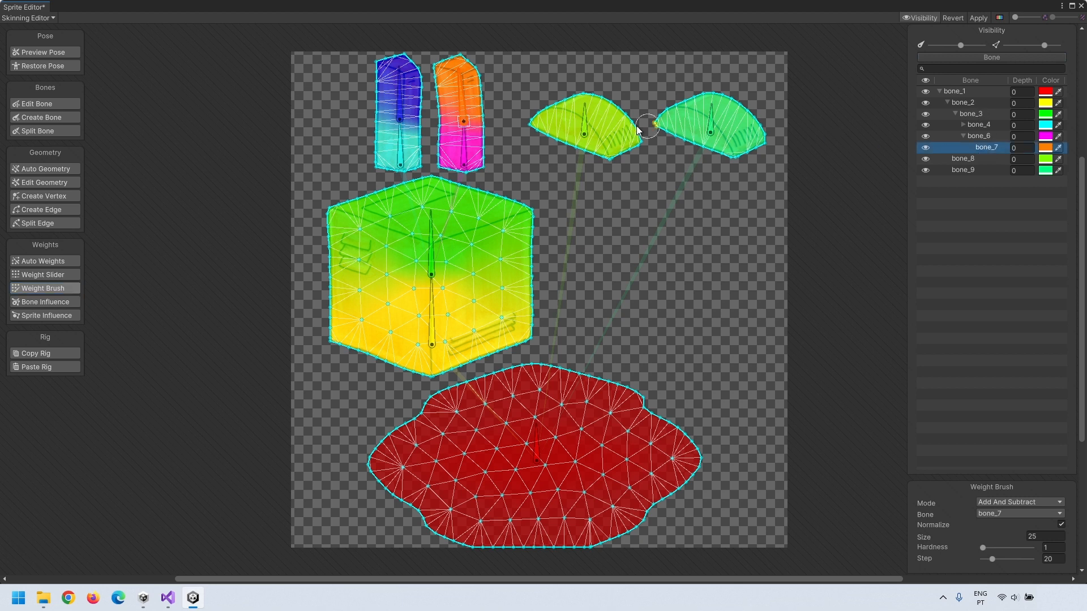
{"action": "left_click", "coordinate": [490, 90]}
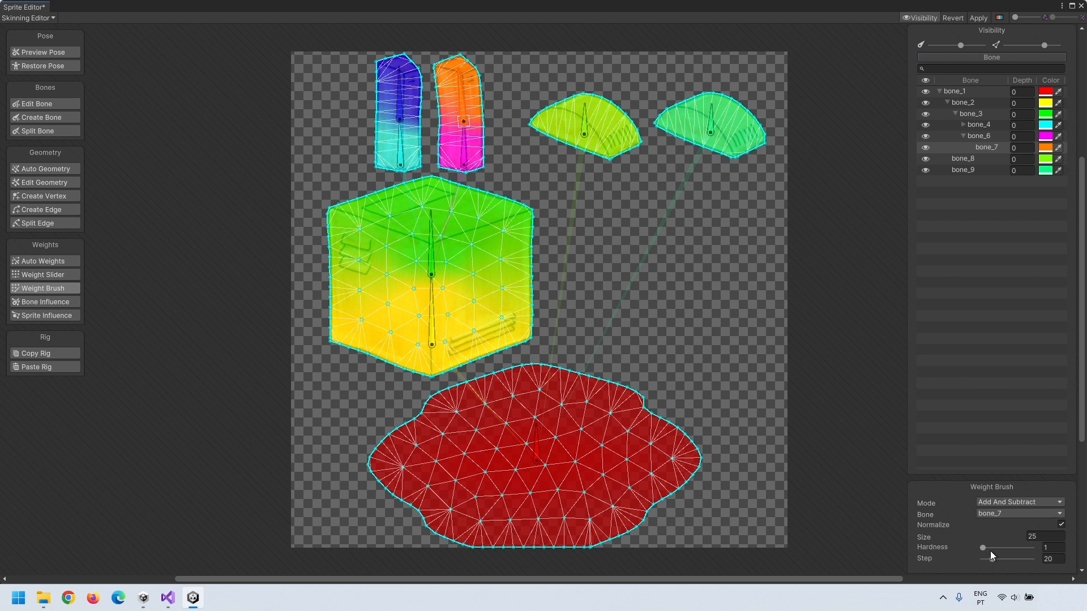
{"action": "left_click_drag", "start_coordinate": [987, 548], "coordinate": [989, 548]}
{"action": "left_click", "coordinate": [26, 66]}
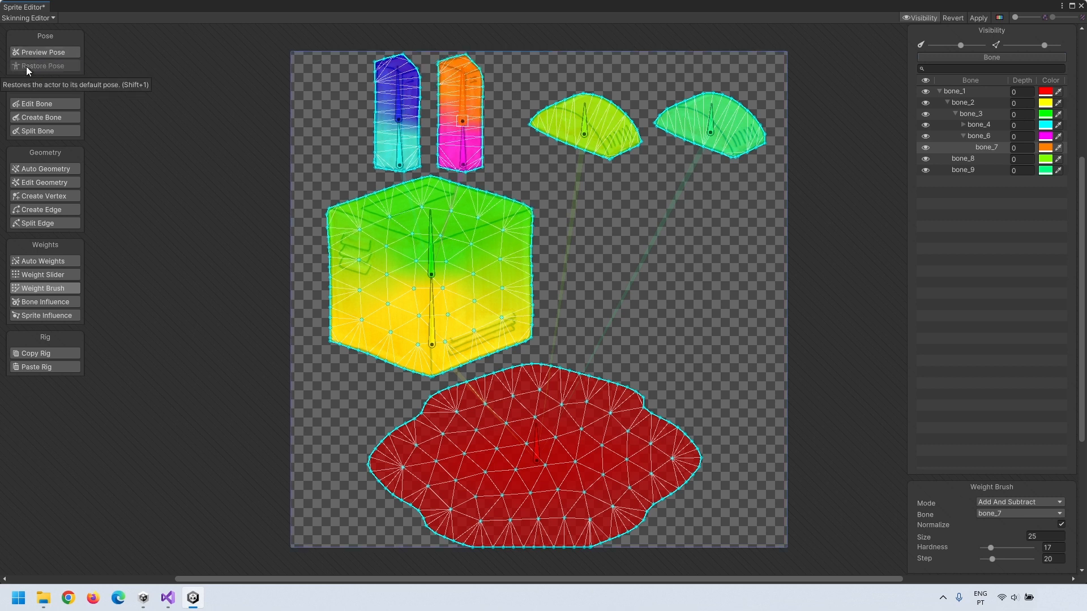
{"action": "left_click", "coordinate": [40, 106]}
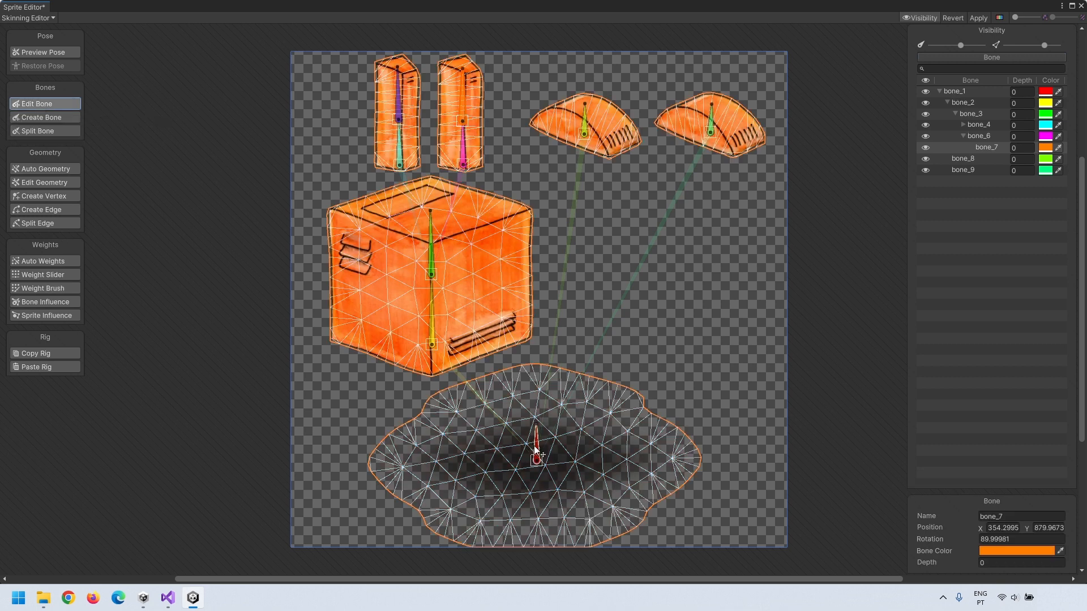
Step: Rename bone_1 to Shadow
{"action": "left_click", "coordinate": [953, 92]}
{"action": "left_click", "coordinate": [955, 92]}
{"action": "type", "text": "Shadow"}
{"action": "key", "text": "Tab"}
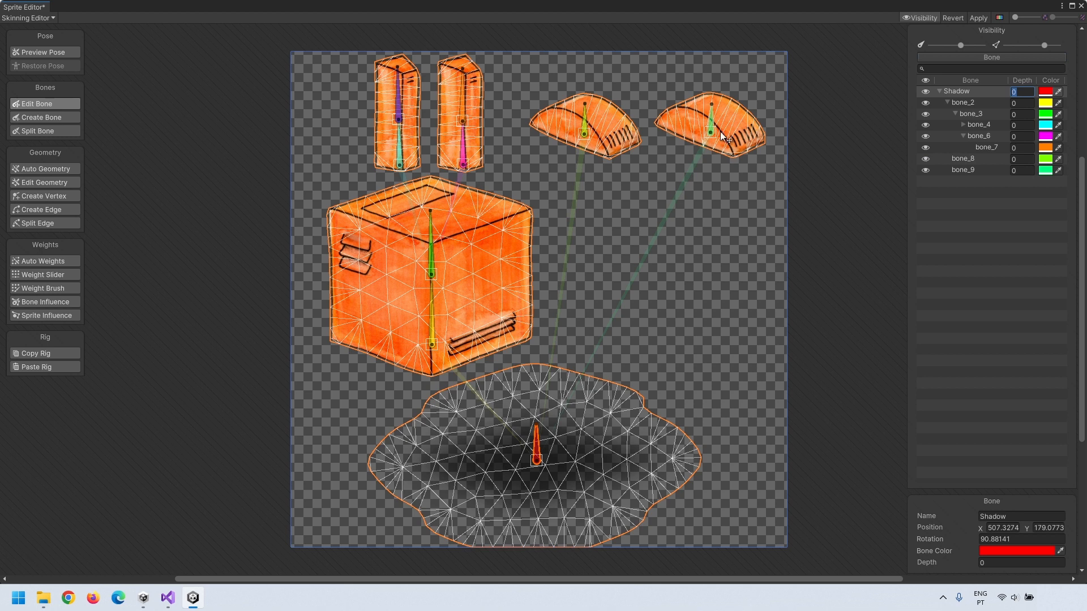
Step: Change bone_9's depth and rename bone_9 and bone_8 to FootRight and FootLeft
{"action": "left_click", "coordinate": [714, 115]}
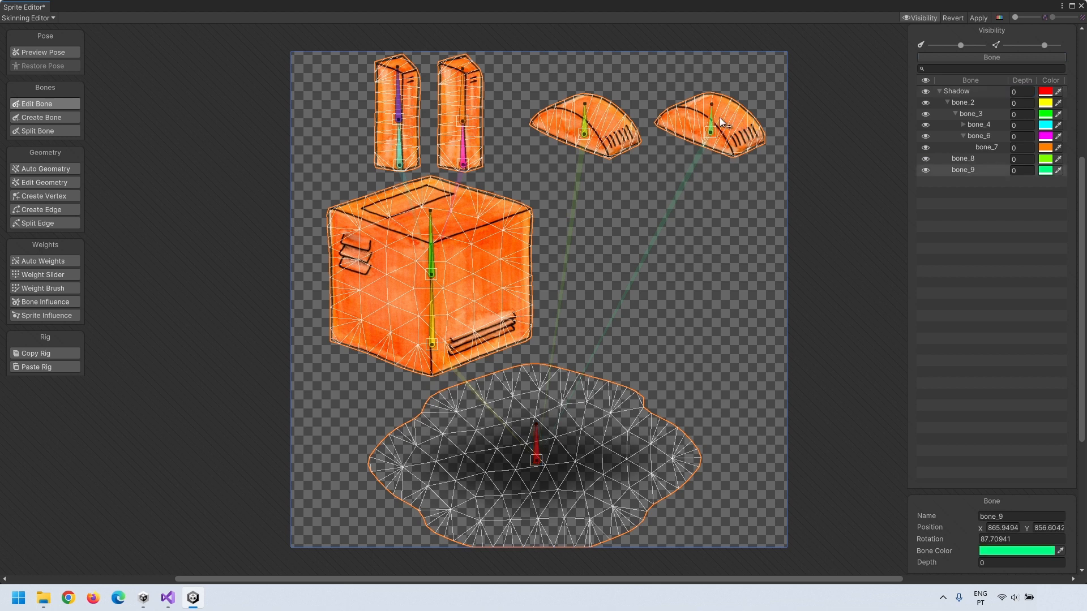
{"action": "left_click_drag", "start_coordinate": [1025, 170], "coordinate": [980, 166]}
{"action": "type", "text": "12"}
{"action": "left_click", "coordinate": [972, 170]}
{"action": "left_click", "coordinate": [973, 170]}
{"action": "type", "text": "FootRight"}
{"action": "left_click", "coordinate": [963, 160]}
{"action": "left_click", "coordinate": [963, 160]}
{"action": "type", "text": "FootLeft"}
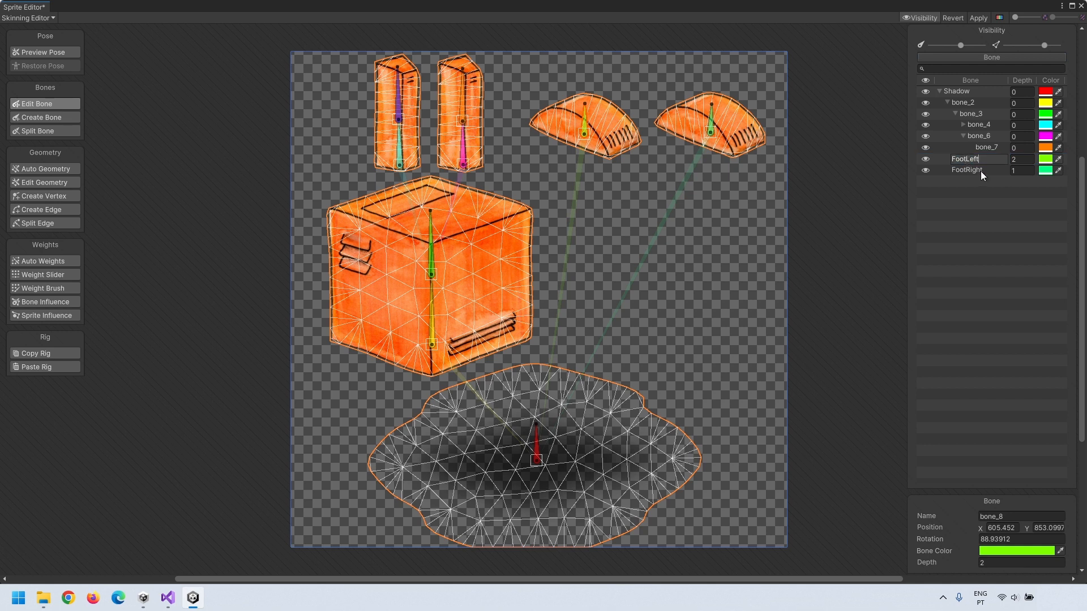
Step: Give bone_2 and bone_3 depth 3 and rename them BodyBottom and BodyTop
{"action": "left_click", "coordinate": [436, 315]}
{"action": "left_click", "coordinate": [1023, 103]}
{"action": "type", "text": "3"}
{"action": "left_click", "coordinate": [1024, 114]}
{"action": "type", "text": "3"}
{"action": "double_click", "coordinate": [969, 103]}
{"action": "type", "text": "BodyBottom"}
{"action": "double_click", "coordinate": [970, 114]}
{"action": "type", "text": "BodyTop"}
{"action": "left_click", "coordinate": [967, 124]}
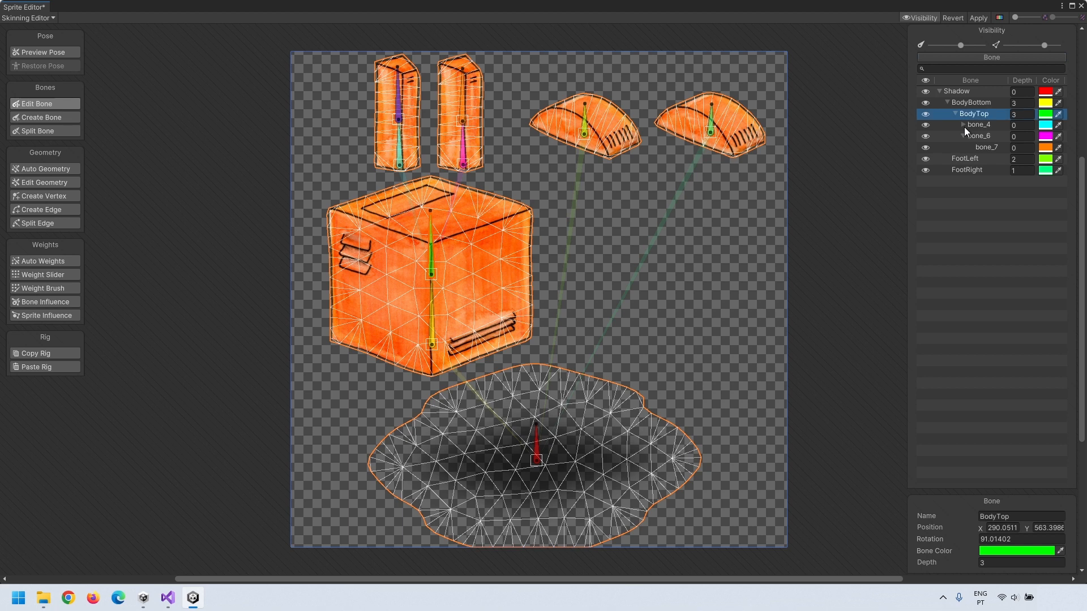
{"action": "left_click", "coordinate": [963, 125]}
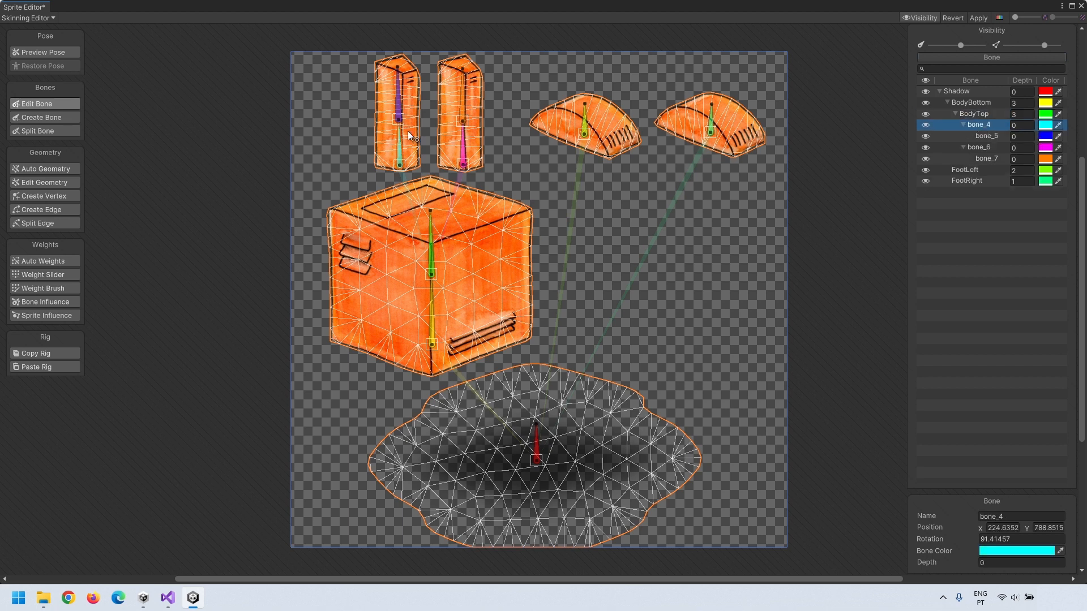
Step: Set bone_6 to depth 4 and bone_4/bone_5 to depth 5, naming them EyeRight and EyeLeft
{"action": "left_click", "coordinate": [463, 152]}
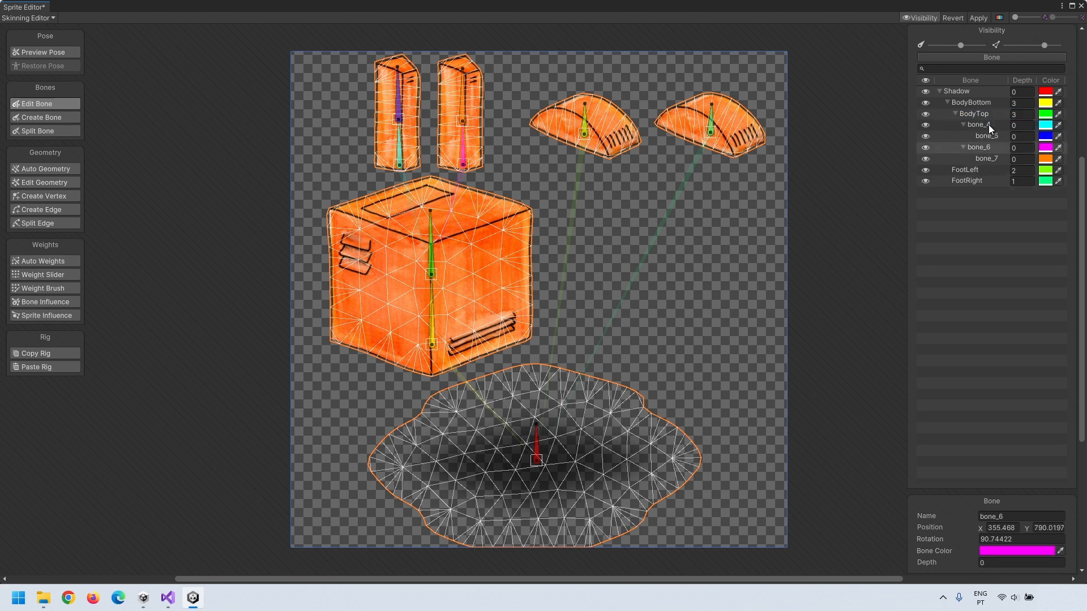
{"action": "left_click", "coordinate": [1026, 147]}
{"action": "type", "text": "4"}
{"action": "key", "text": "Tab"}
{"action": "type", "text": "4"}
{"action": "left_click", "coordinate": [1024, 125]}
{"action": "type", "text": "5"}
{"action": "key", "text": "Tab"}
{"action": "type", "text": "5"}
{"action": "double_click", "coordinate": [983, 147]}
{"action": "type", "text": "EyeRight"}
{"action": "left_click", "coordinate": [977, 126]}
{"action": "double_click", "coordinate": [976, 124]}
{"action": "type", "text": "EyeLeft"}
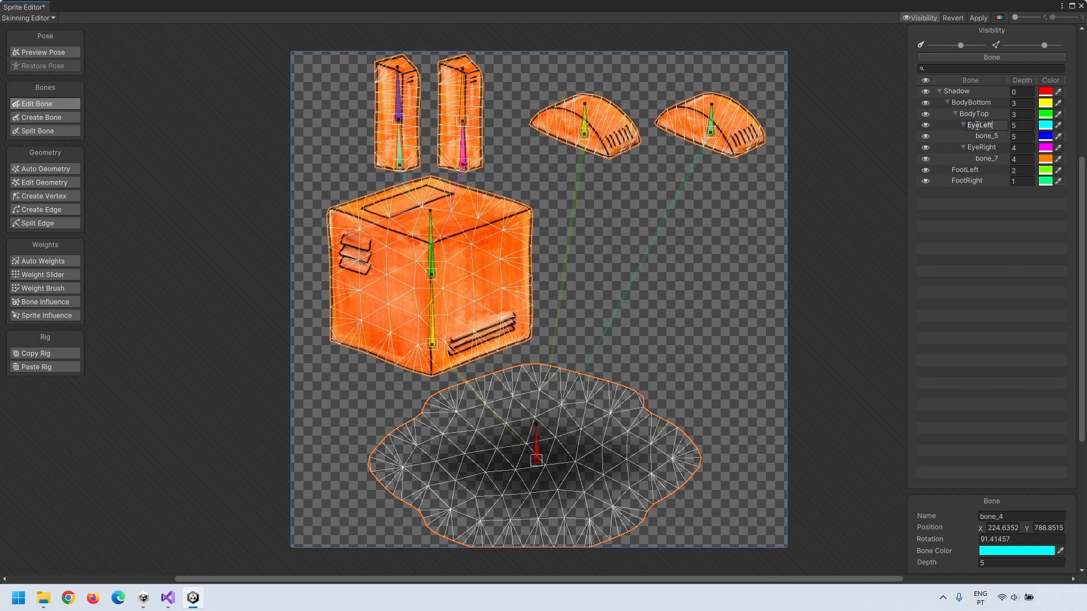
{"action": "key", "text": "Return"}
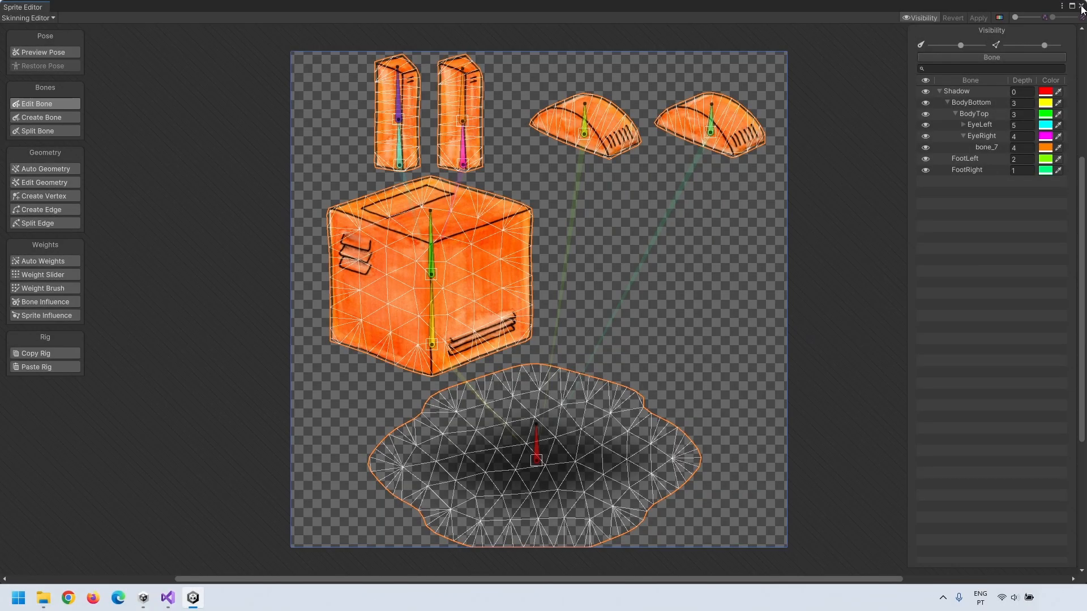
Step: Add a Sprite Skin component to RoboBack and create its bones rooted at Shadow
{"action": "left_click", "coordinate": [1077, 8]}
{"action": "scroll", "coordinate": [328, 193], "scroll_direction": "up", "scroll_amount": 5}
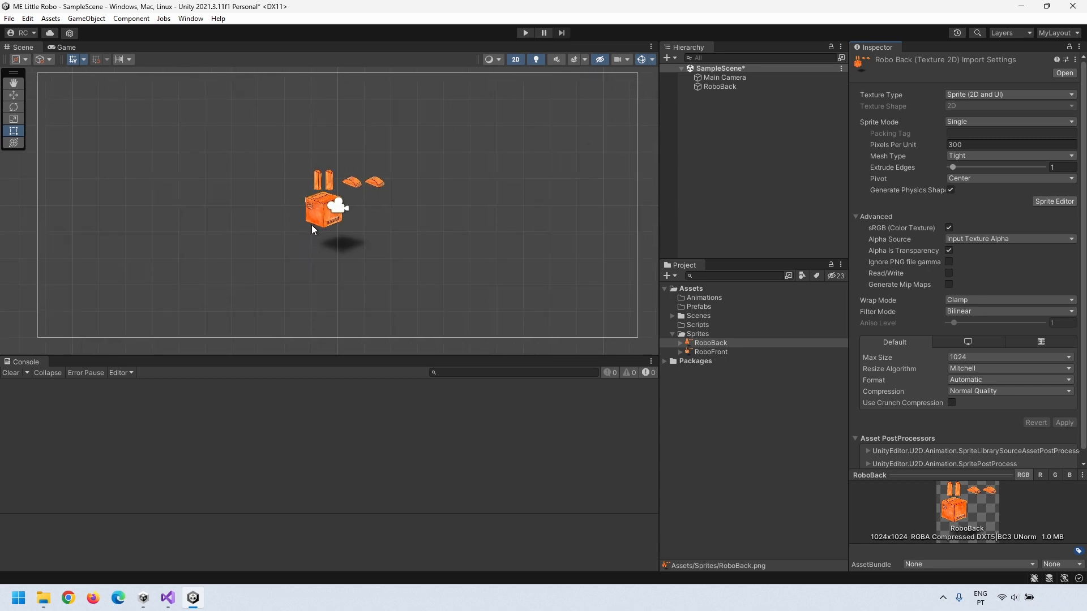
{"action": "left_click", "coordinate": [722, 87]}
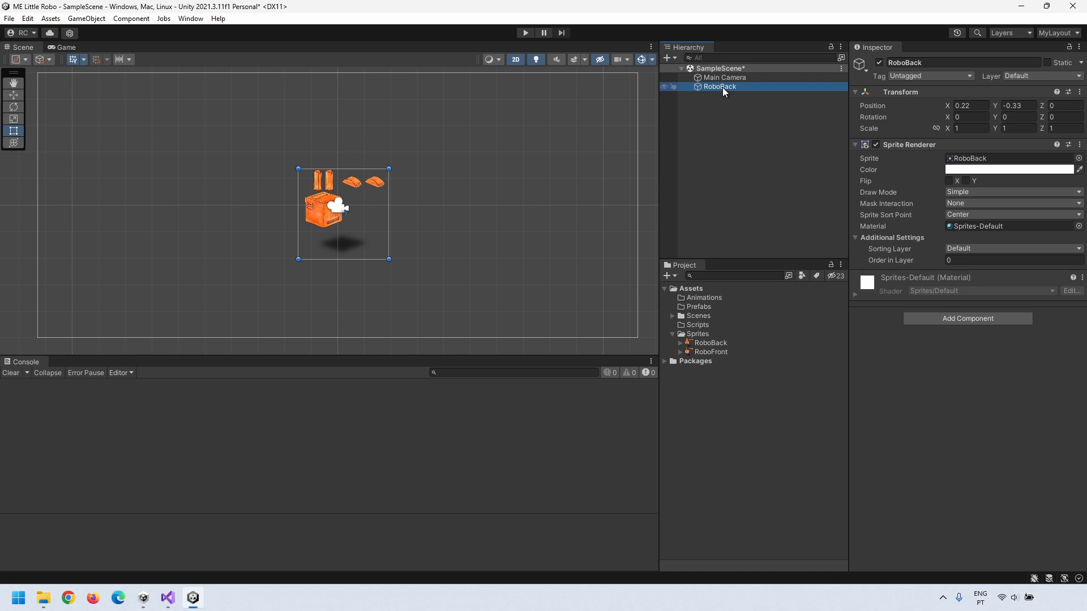
{"action": "left_click", "coordinate": [956, 319]}
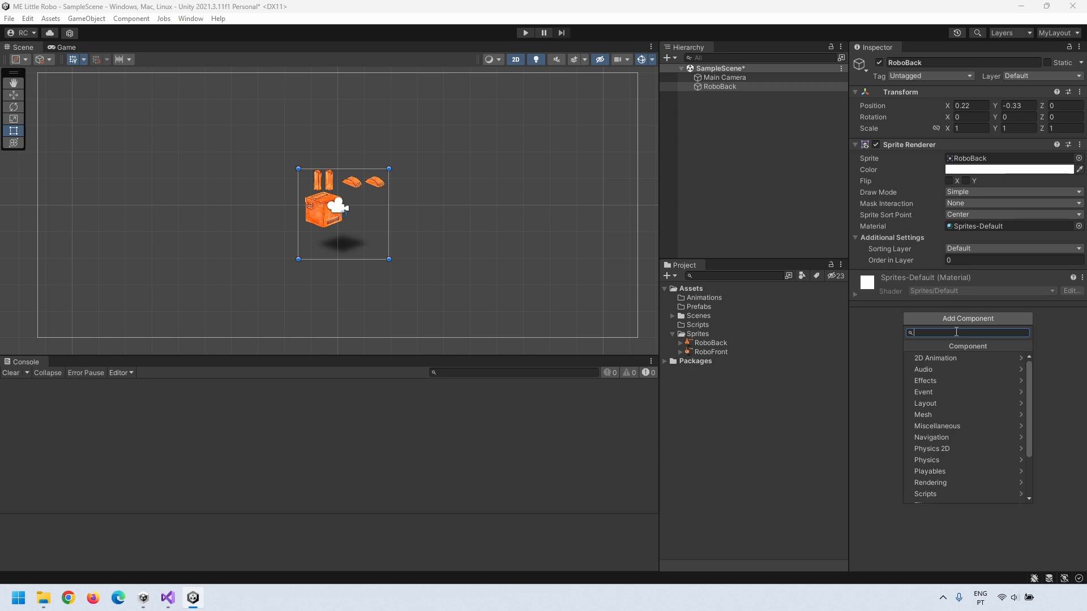
{"action": "type", "text": "sprite "}
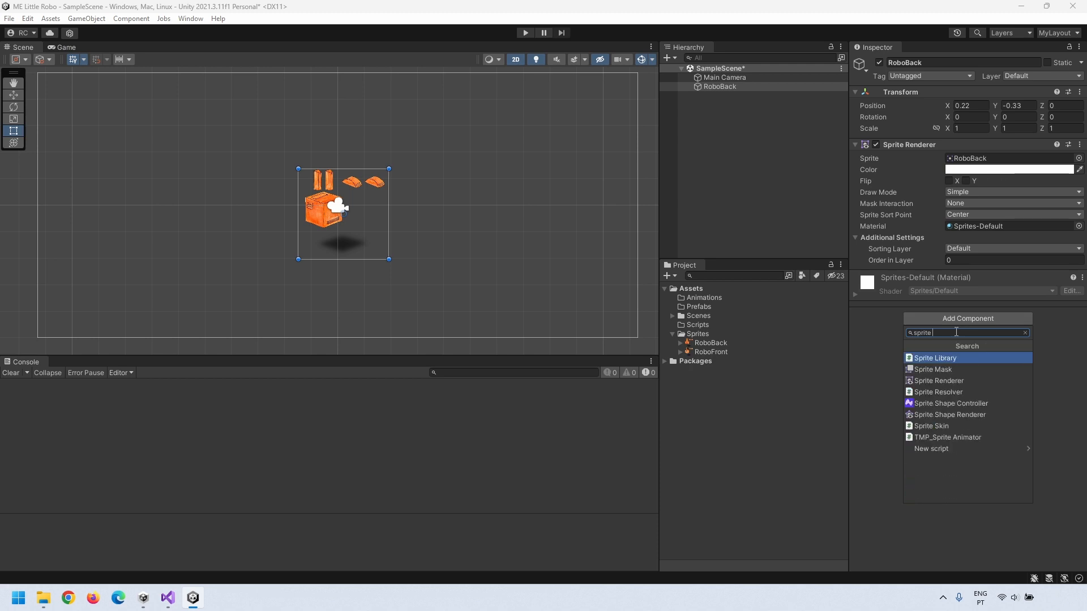
{"action": "type", "text": "skin"}
{"action": "left_click", "coordinate": [925, 359]}
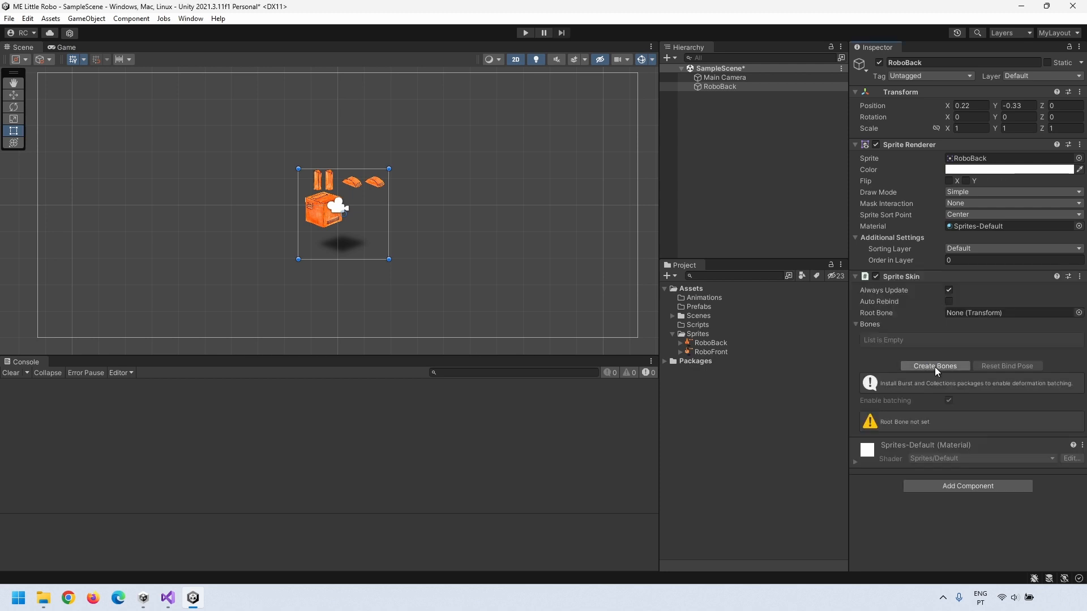
{"action": "left_click", "coordinate": [936, 367]}
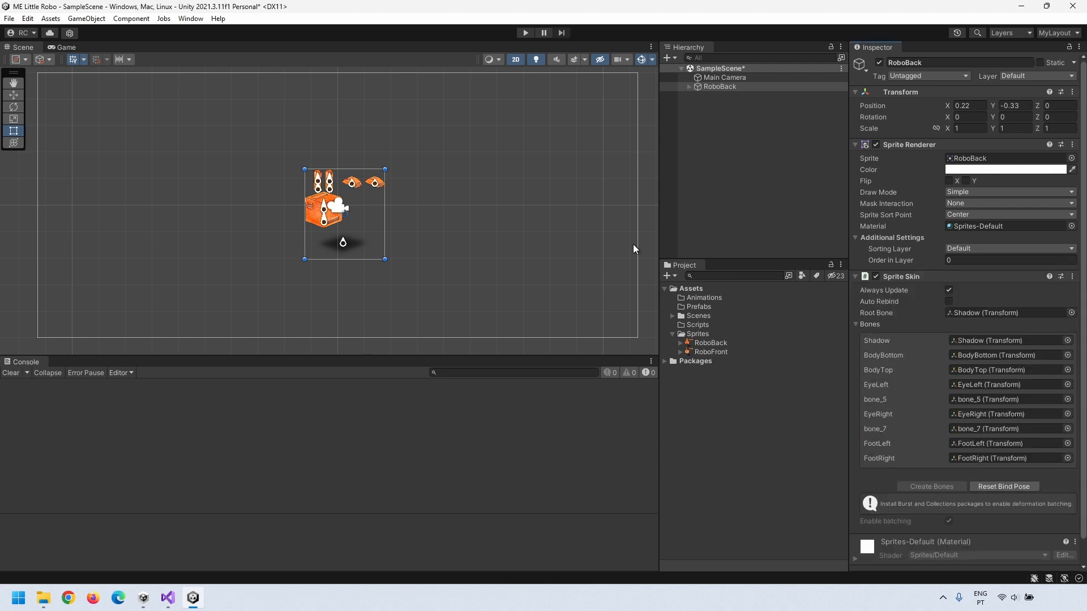
{"action": "scroll", "coordinate": [353, 195], "scroll_direction": "up", "scroll_amount": 3}
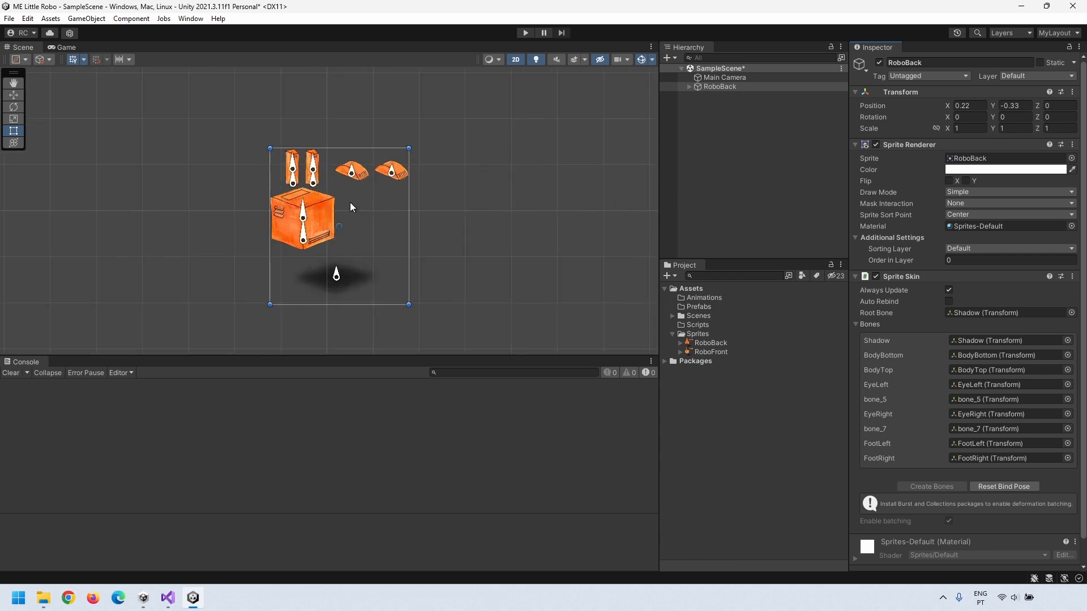
Step: Set the Shadow bone's position to X 0, Y 0
{"action": "left_click", "coordinate": [338, 277]}
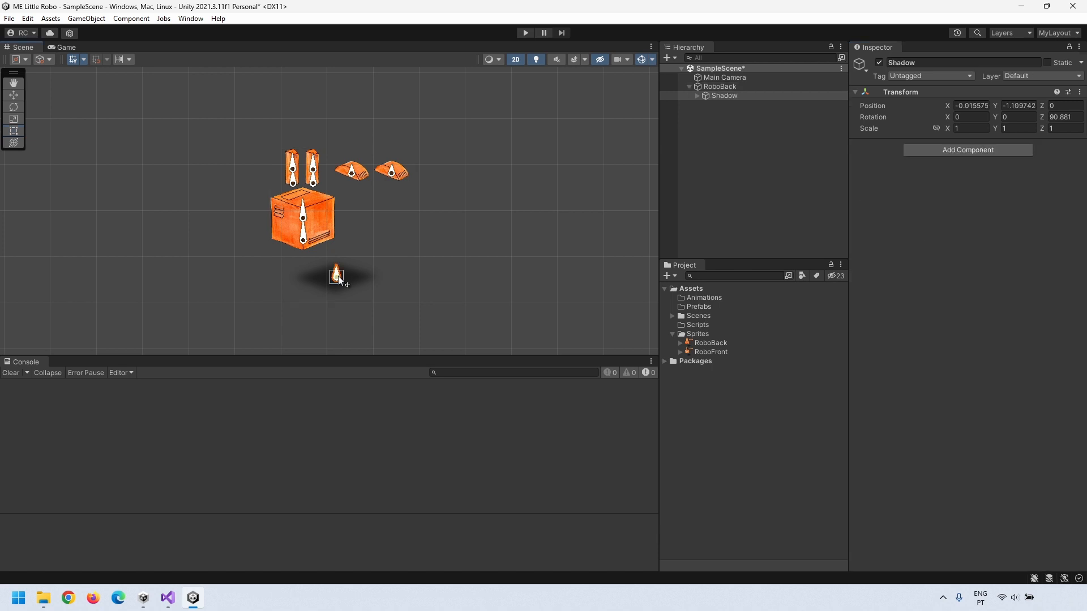
{"action": "left_click", "coordinate": [971, 105]}
{"action": "type", "text": "0"}
{"action": "left_click", "coordinate": [1022, 108]}
{"action": "type", "text": "0"}
{"action": "key", "text": "Tab"}
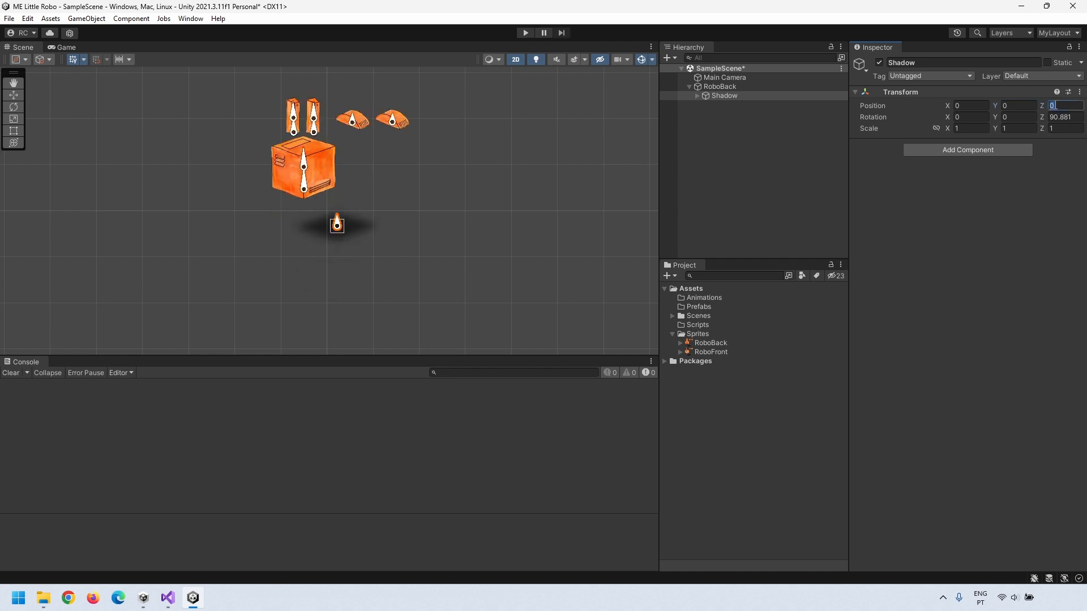
{"action": "left_click", "coordinate": [720, 95]}
{"action": "left_click", "coordinate": [343, 224]}
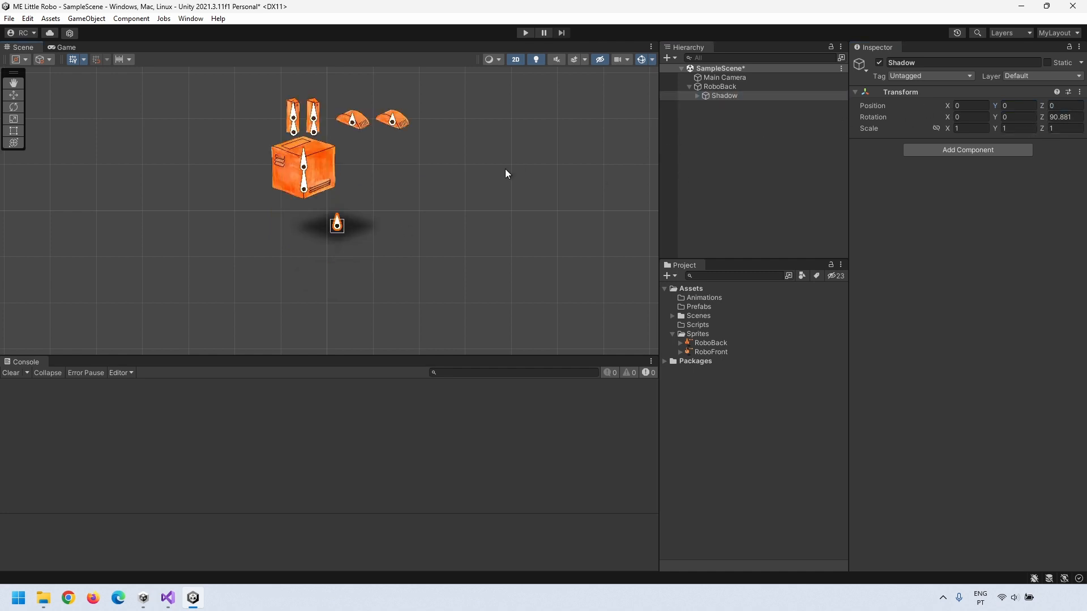
Step: Reset the RoboBack object's position to 0, 0
{"action": "left_click", "coordinate": [713, 87]}
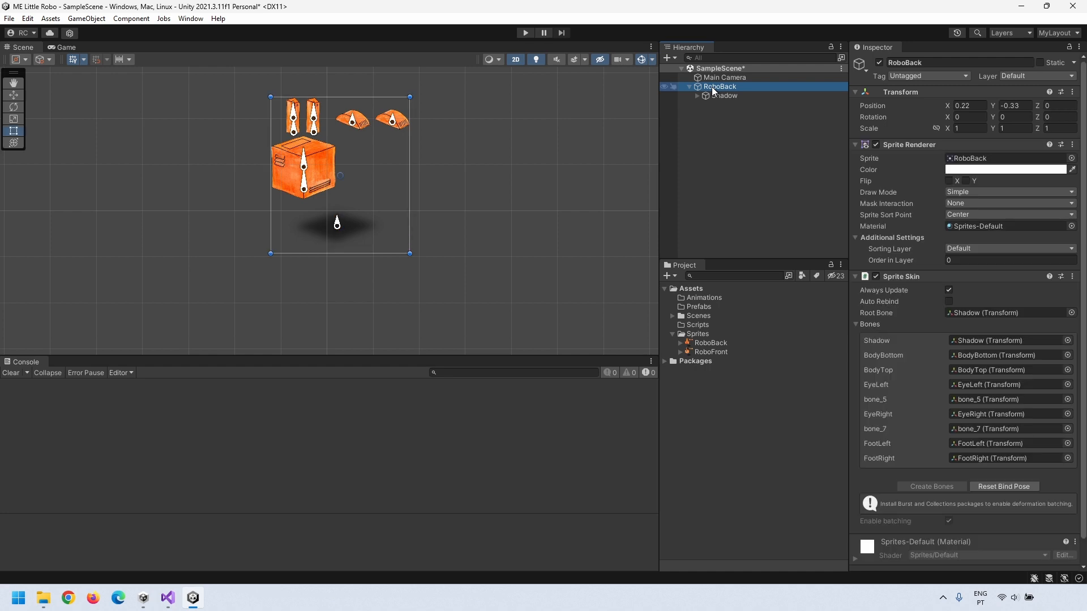
{"action": "left_click_drag", "start_coordinate": [969, 106], "coordinate": [918, 106]}
{"action": "type", "text": "0"}
{"action": "key", "text": "Tab"}
{"action": "type", "text": "0"}
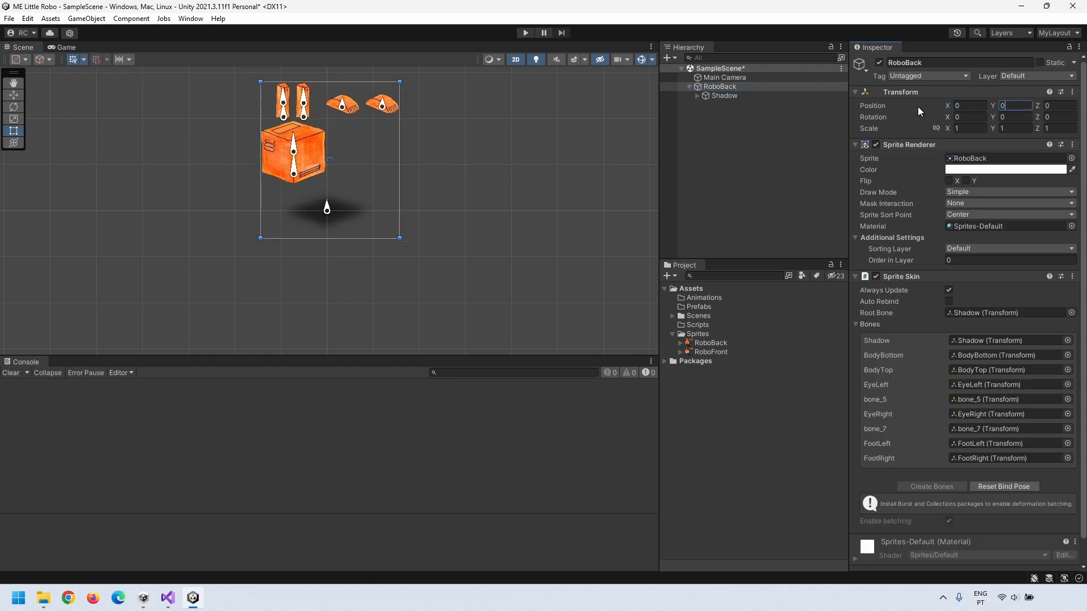
{"action": "left_click", "coordinate": [714, 87]}
{"action": "left_click", "coordinate": [712, 95]}
{"action": "left_click", "coordinate": [713, 88]}
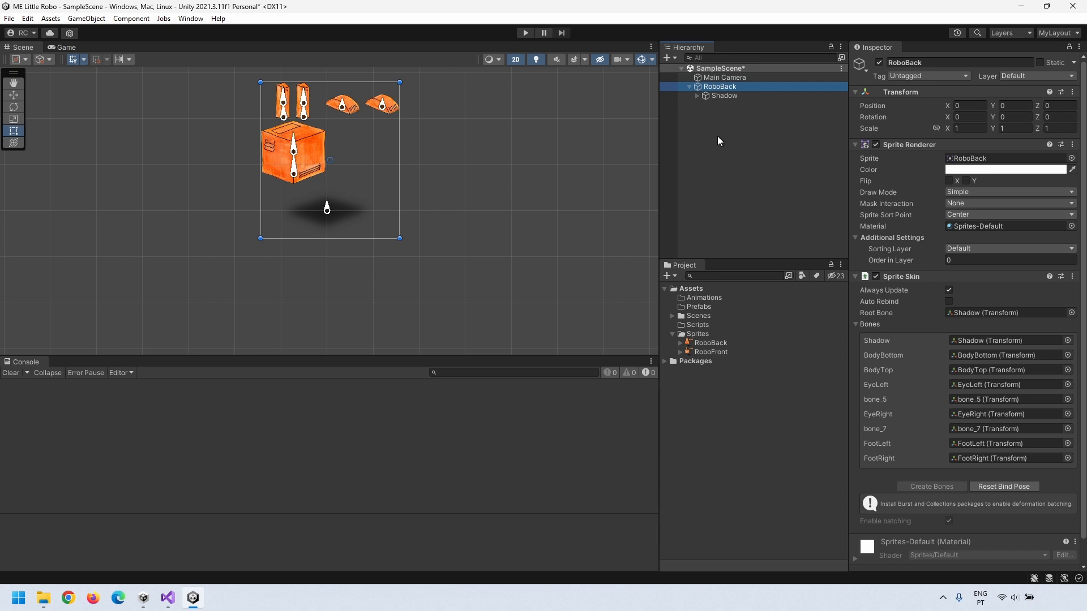
{"action": "key", "text": "Down"}
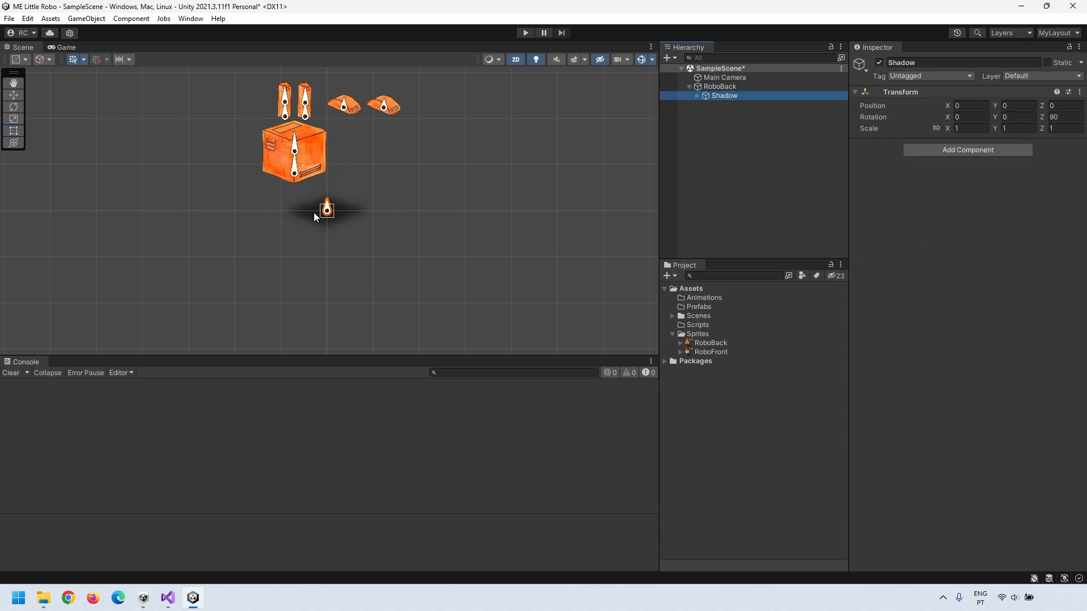
Step: Move BodyBottom onto the shadow and place both feet beneath it
{"action": "left_click", "coordinate": [296, 176]}
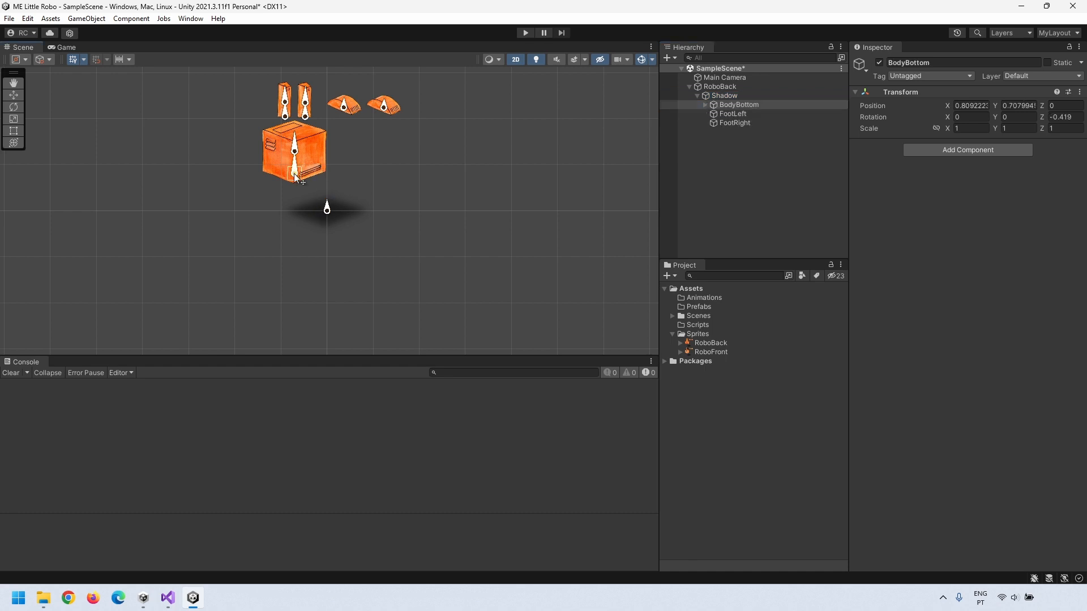
{"action": "left_click_drag", "start_coordinate": [296, 176], "coordinate": [327, 204]}
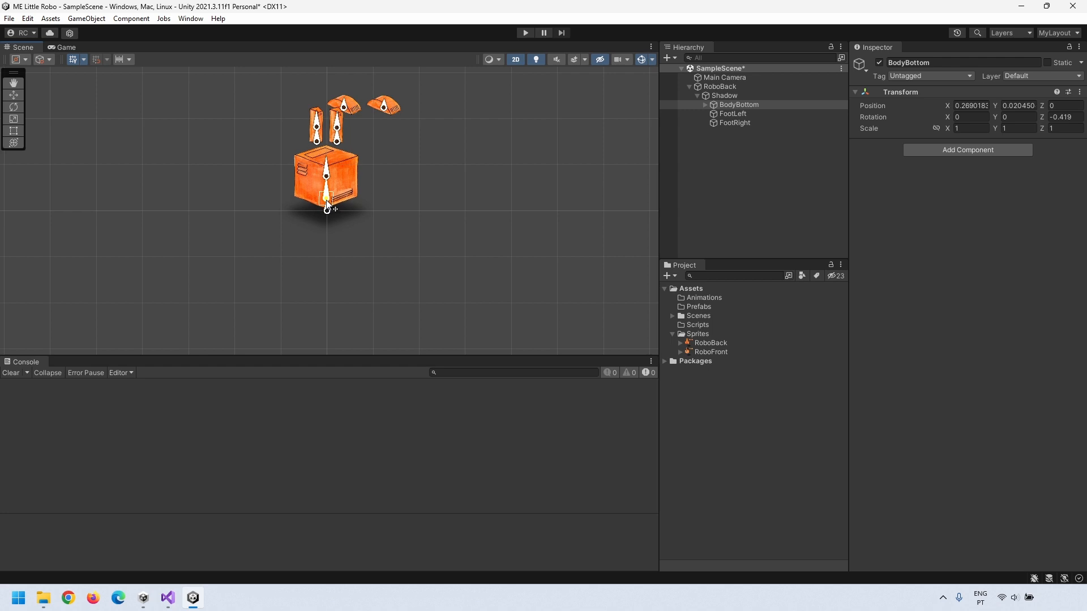
{"action": "left_click", "coordinate": [386, 109]}
{"action": "left_click_drag", "start_coordinate": [385, 109], "coordinate": [321, 219]}
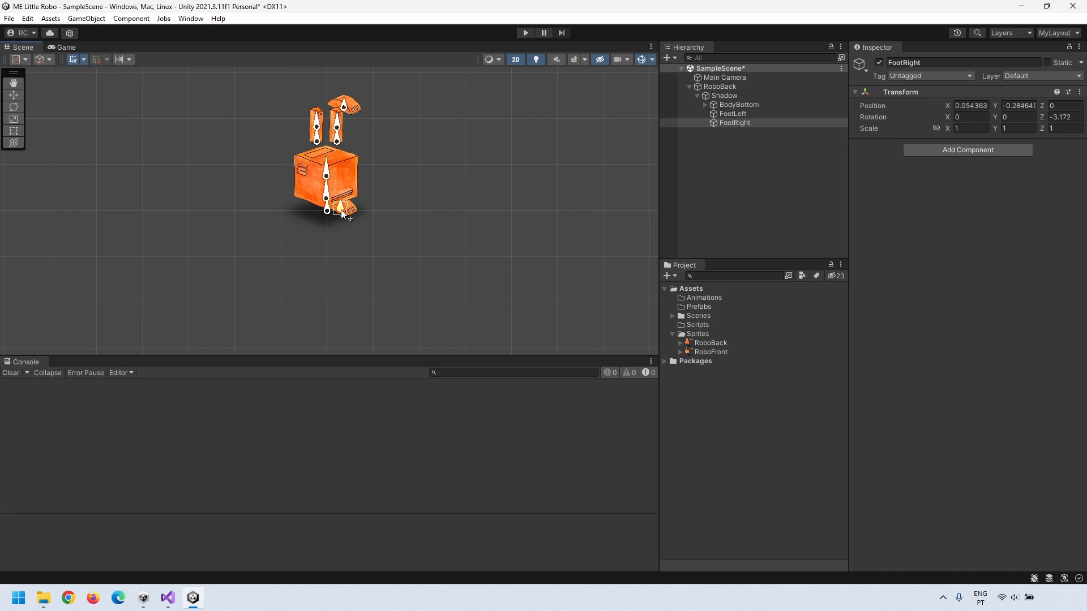
{"action": "left_click_drag", "start_coordinate": [344, 109], "coordinate": [318, 219]}
{"action": "scroll", "coordinate": [286, 150], "scroll_direction": "up", "scroll_amount": 10}
{"action": "mouse_move", "coordinate": [346, 284]}
{"action": "left_mouse_down"}
{"action": "mouse_move", "coordinate": [385, 281]}
{"action": "mouse_move", "coordinate": [347, 280]}
{"action": "left_mouse_up"}
{"action": "left_click_drag", "start_coordinate": [391, 266], "coordinate": [369, 259]}
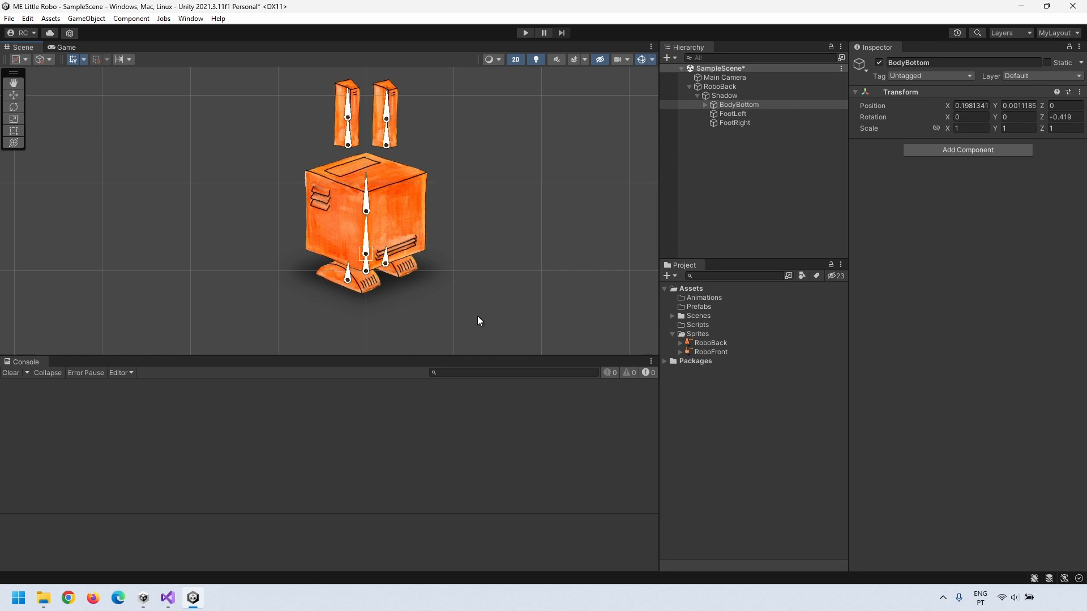
Step: Lower the left ear onto the top of the body
{"action": "left_click", "coordinate": [345, 279]}
{"action": "mouse_move", "coordinate": [351, 148]}
{"action": "left_mouse_down"}
{"action": "mouse_move", "coordinate": [344, 171]}
{"action": "mouse_move", "coordinate": [364, 163]}
{"action": "left_mouse_up"}
{"action": "left_click", "coordinate": [387, 149]}
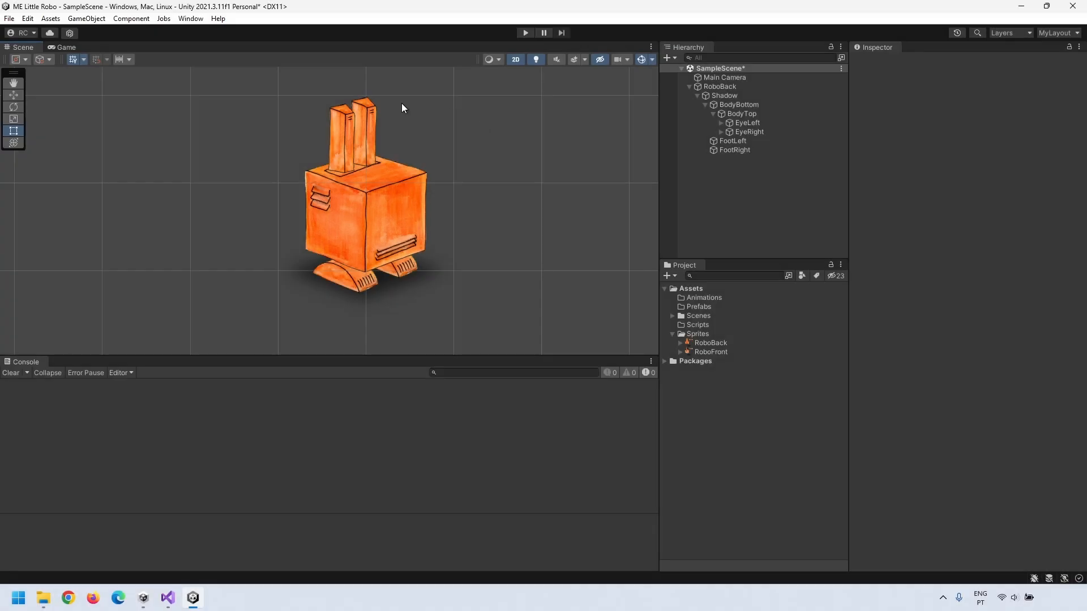
{"action": "left_click", "coordinate": [398, 242]}
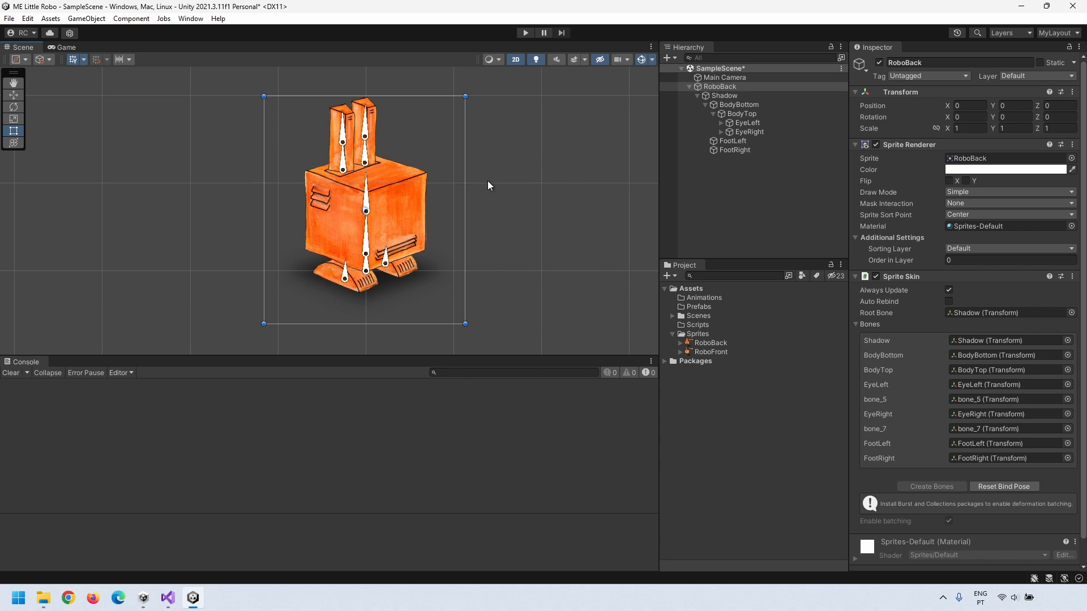
Step: Collapse RoboBack's Hierarchy branches and enlarge the Scene view above the Console
{"action": "left_click", "coordinate": [714, 114]}
{"action": "left_click", "coordinate": [705, 106]}
{"action": "left_click", "coordinate": [698, 95]}
{"action": "left_click", "coordinate": [689, 86]}
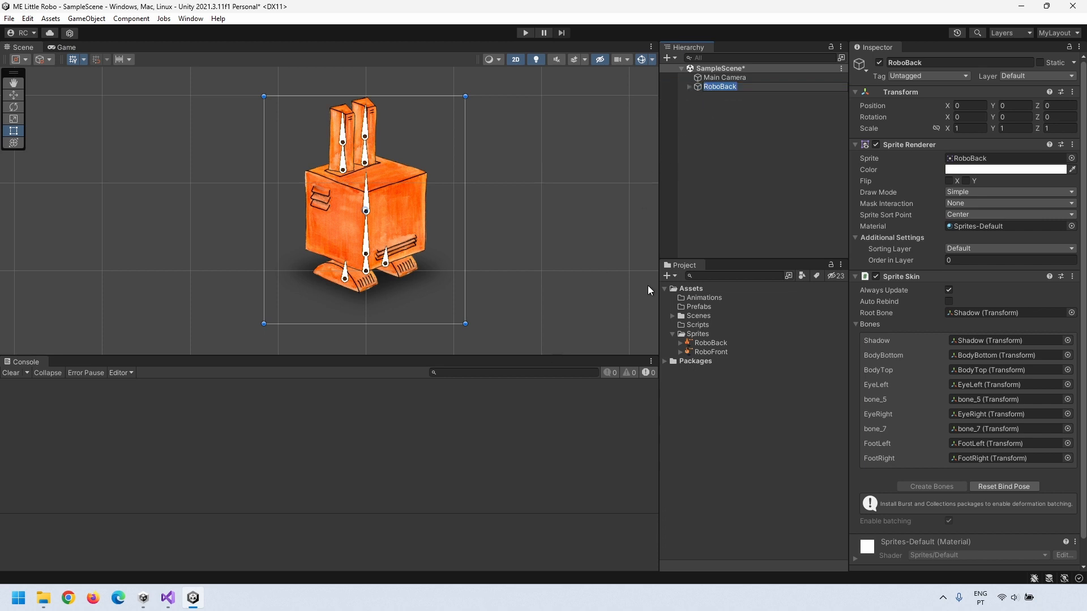
{"action": "left_click", "coordinate": [711, 153]}
{"action": "left_click", "coordinate": [694, 87]}
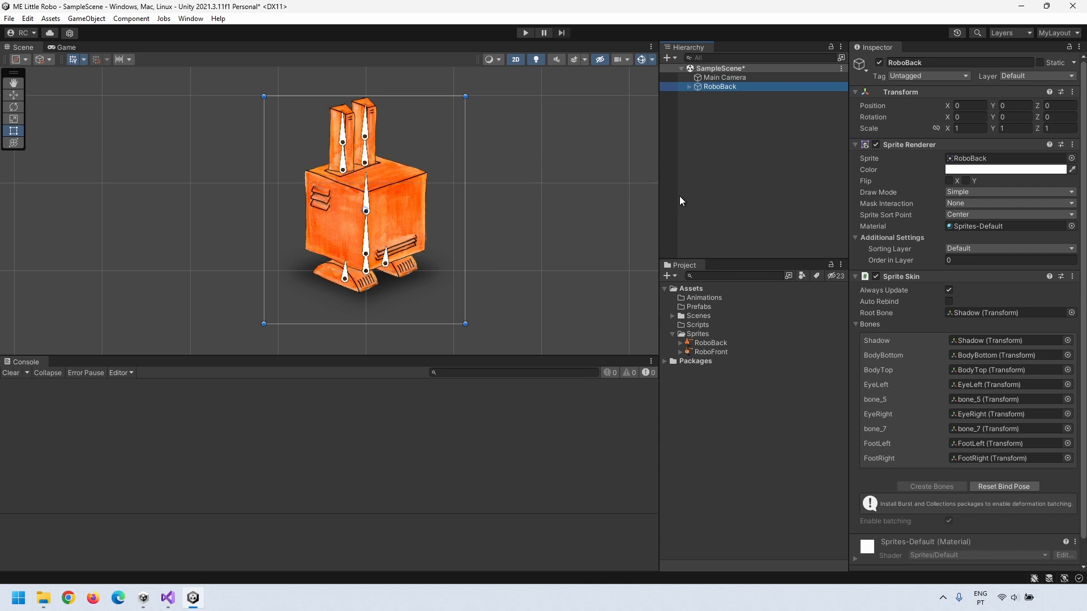
{"action": "left_click_drag", "start_coordinate": [427, 358], "coordinate": [430, 381]}
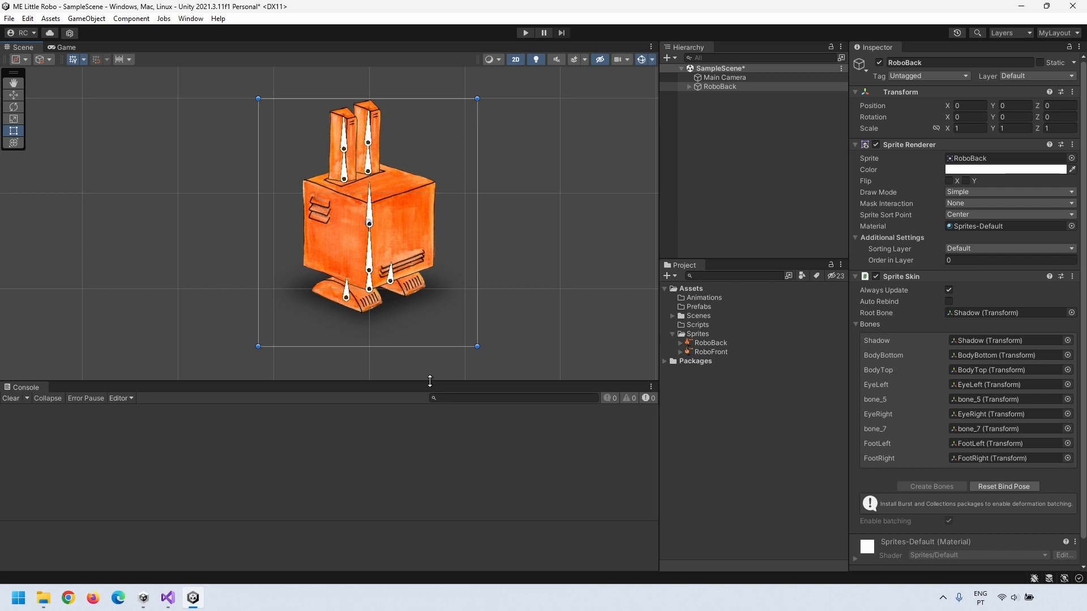
{"action": "left_click", "coordinate": [708, 296]}
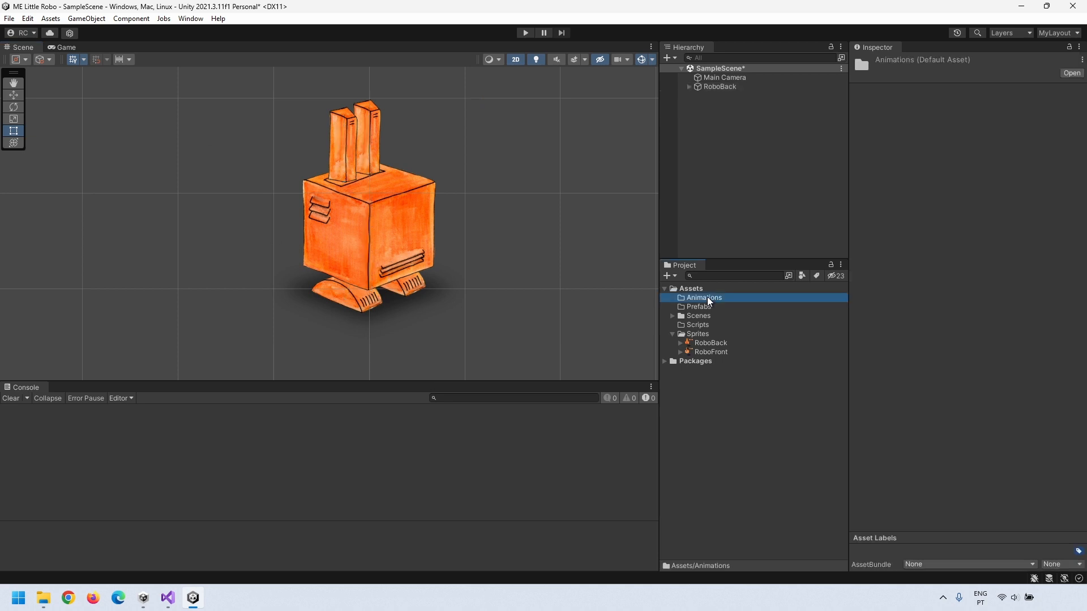
Step: Create an IdleBack animation clip in Animations and assign it to RoboBack
{"action": "right_click", "coordinate": [707, 297]}
{"action": "mouse_move", "coordinate": [755, 282]}
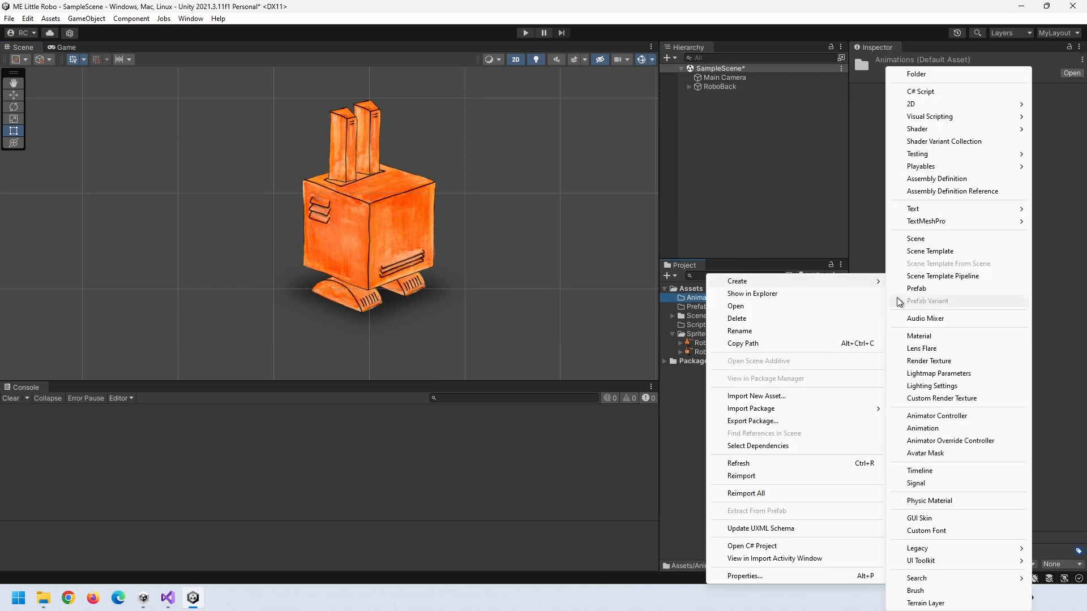
{"action": "left_click", "coordinate": [927, 428]}
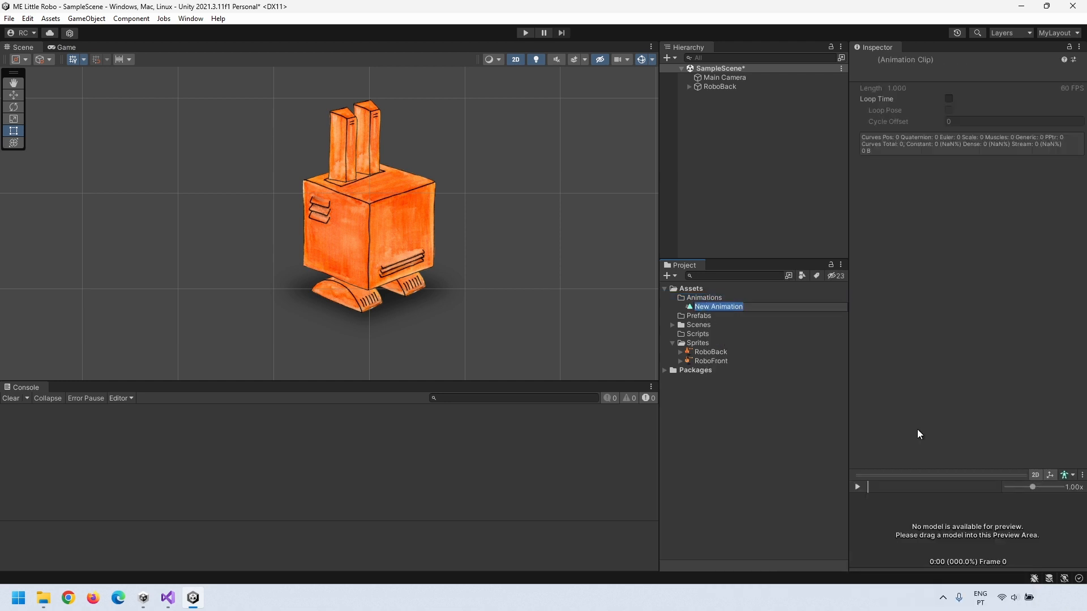
{"action": "type", "text": "IdleBack"}
{"action": "left_click", "coordinate": [719, 399]}
{"action": "left_click_drag", "start_coordinate": [709, 307], "coordinate": [716, 87]}
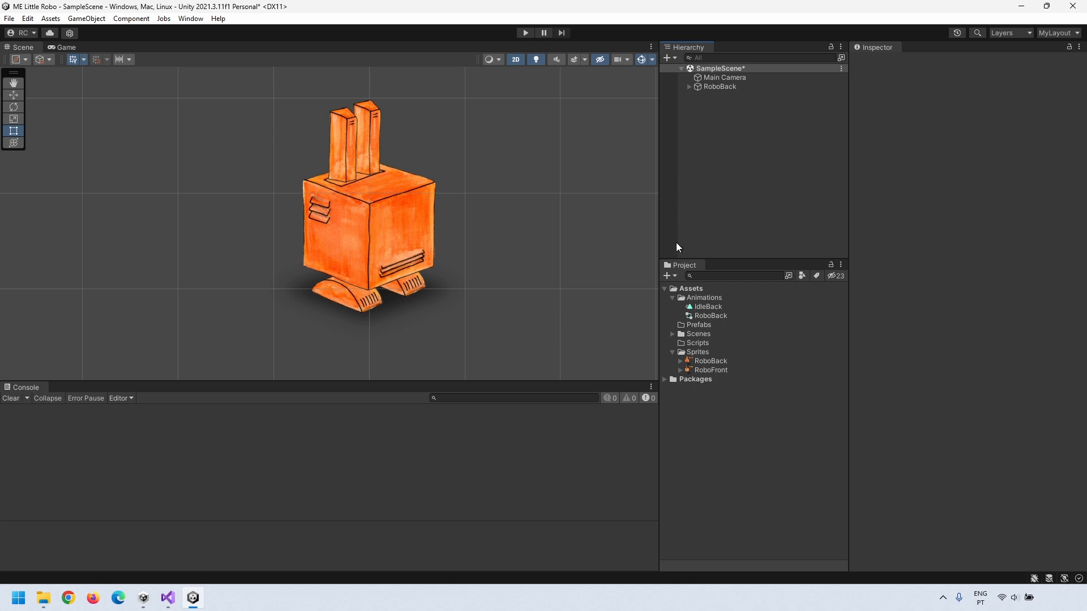
Step: Arrange the RoboBack controller's Entry, IdleBack, Any State and Exit nodes
{"action": "double_click", "coordinate": [708, 316]}
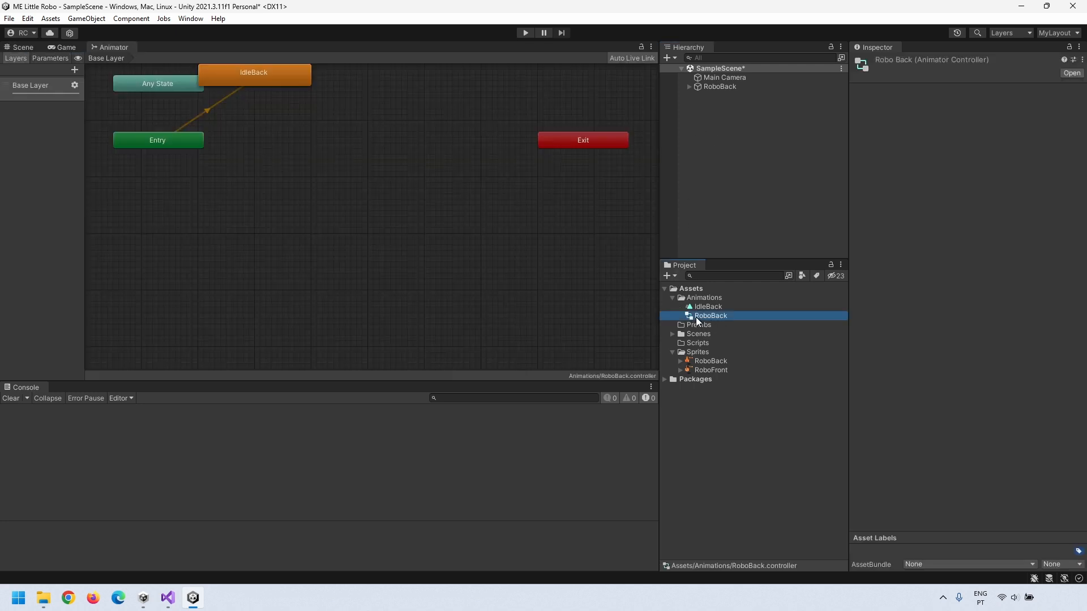
{"action": "left_click_drag", "start_coordinate": [173, 139], "coordinate": [183, 176]}
{"action": "left_click_drag", "start_coordinate": [247, 79], "coordinate": [160, 219]}
{"action": "left_click_drag", "start_coordinate": [175, 89], "coordinate": [350, 242]}
{"action": "left_click_drag", "start_coordinate": [567, 140], "coordinate": [163, 137]}
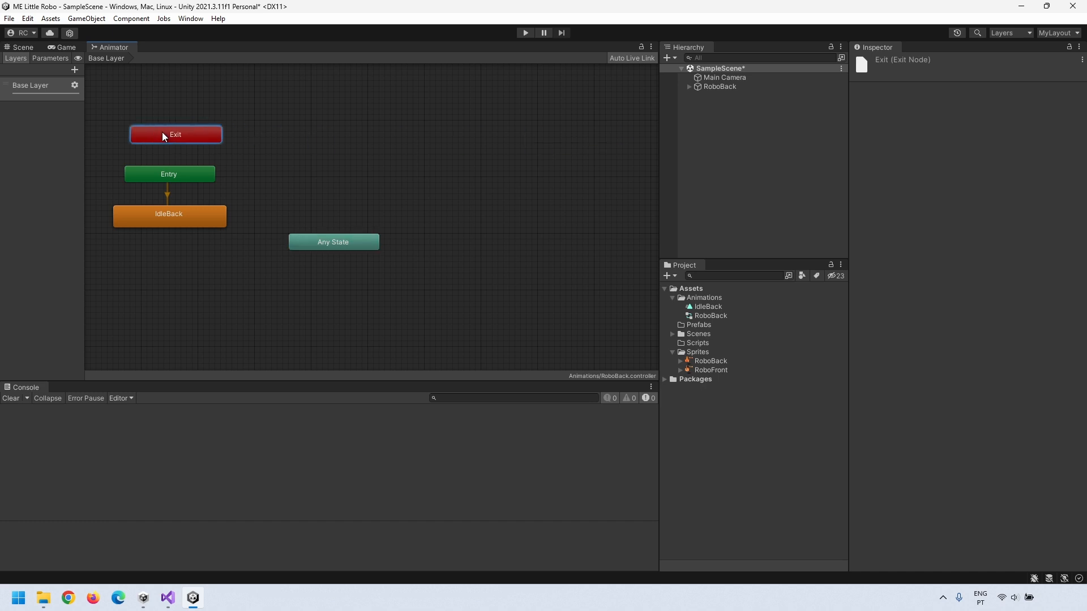
Step: Open IdleBack in the Animation window, docked beside the Console
{"action": "double_click", "coordinate": [176, 219]}
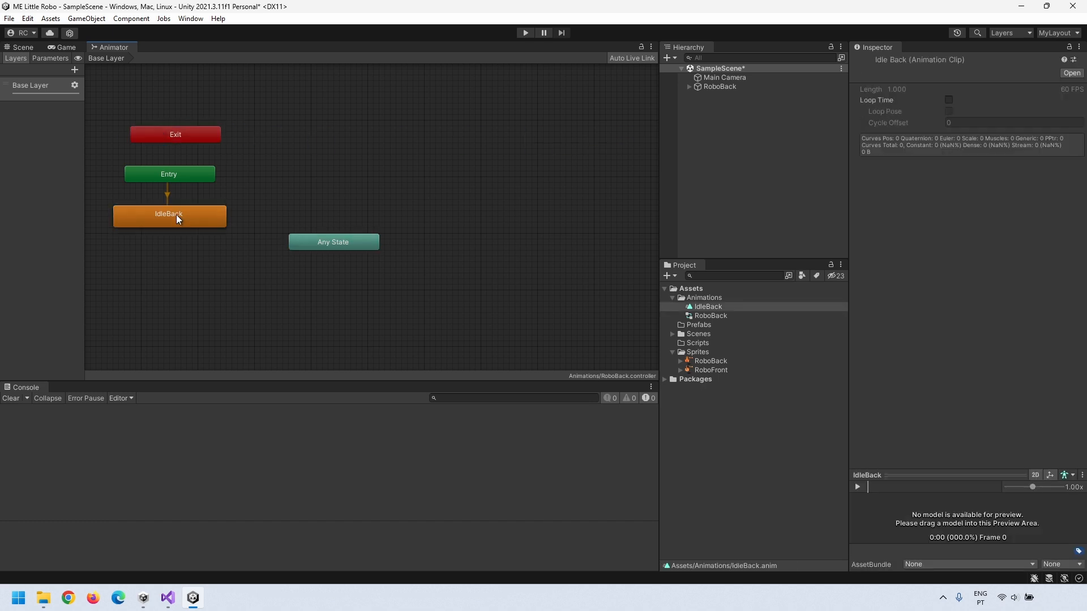
{"action": "double_click", "coordinate": [702, 307]}
{"action": "left_click_drag", "start_coordinate": [756, 273], "coordinate": [79, 390]}
{"action": "left_click", "coordinate": [25, 47]}
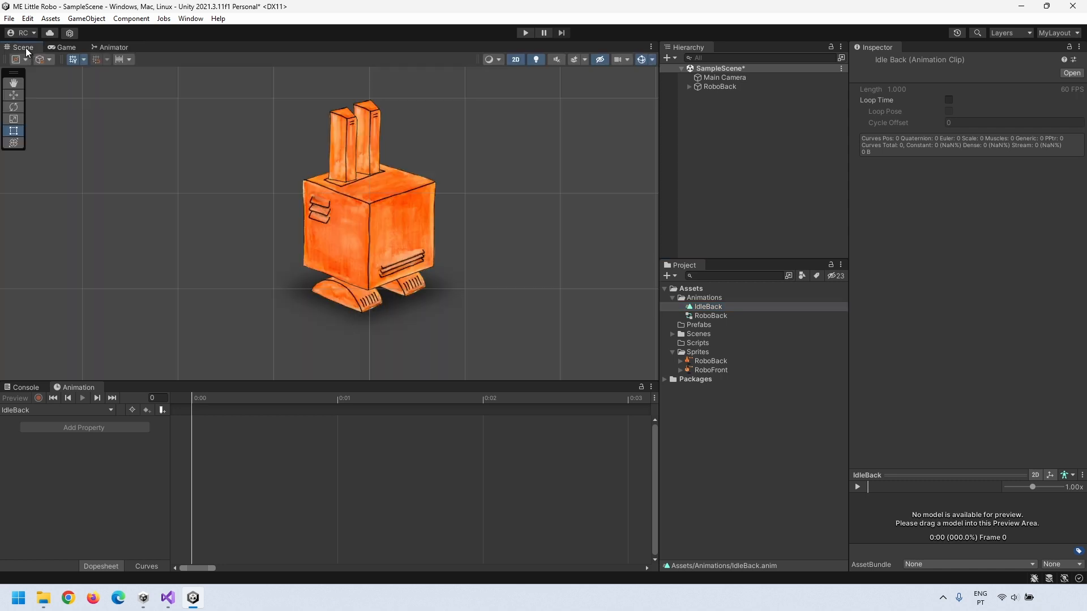
Step: Start recording and key BodyBottom shifted down at 0:30
{"action": "left_click", "coordinate": [372, 239]}
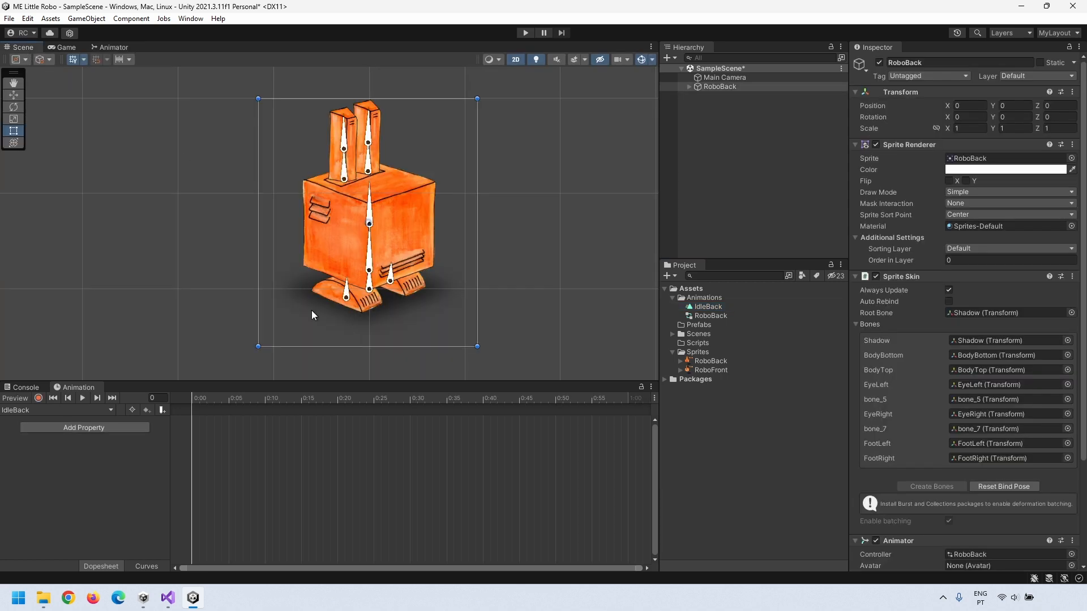
{"action": "left_click", "coordinate": [39, 398]}
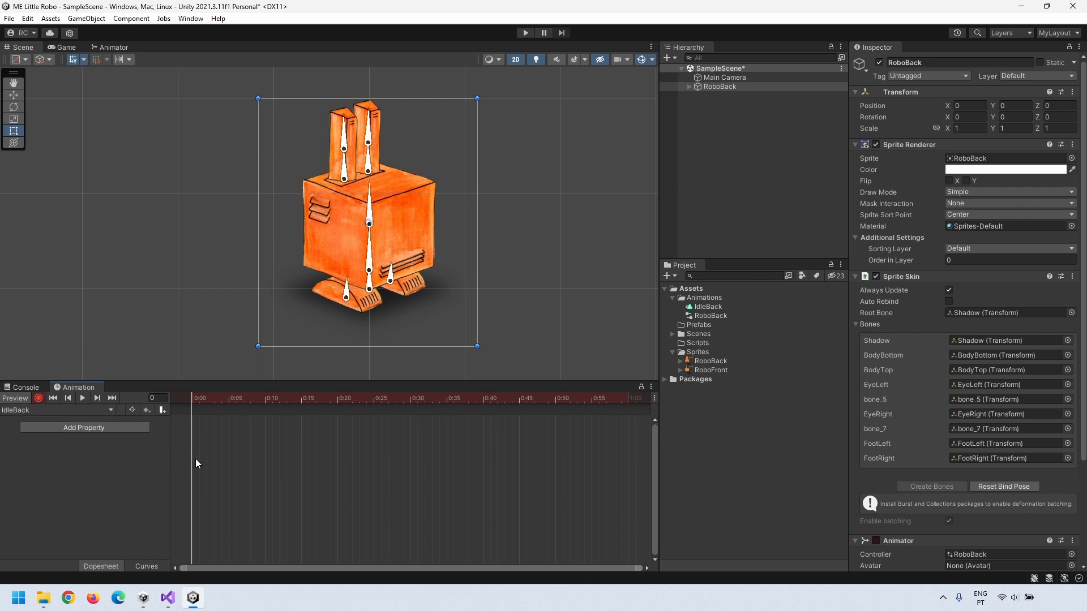
{"action": "left_click", "coordinate": [410, 397]}
{"action": "left_click", "coordinate": [370, 266]}
{"action": "left_click_drag", "start_coordinate": [371, 267], "coordinate": [370, 269]}
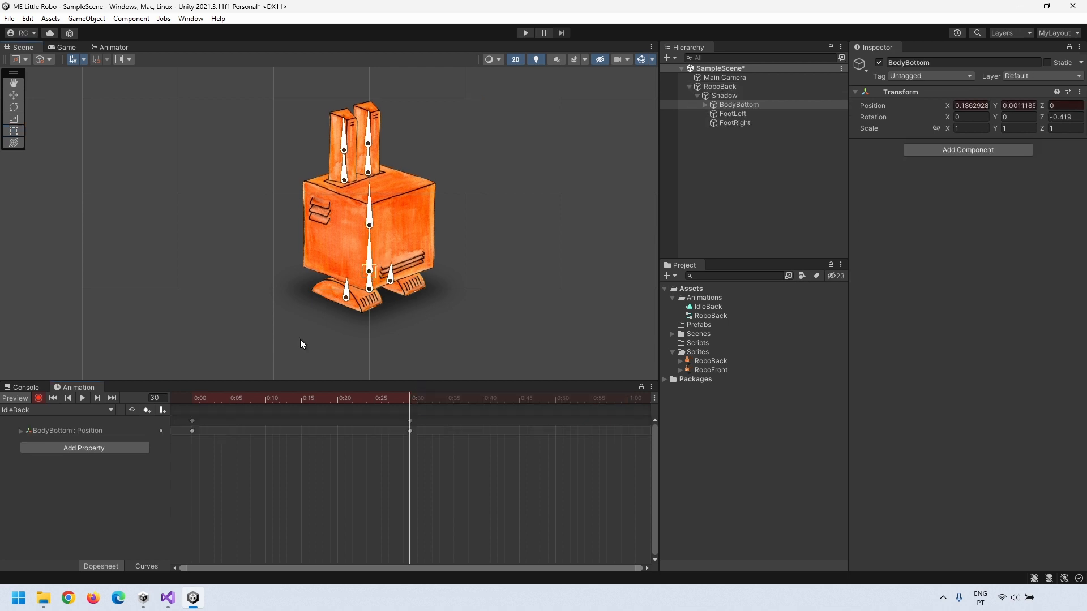
Step: Copy BodyBottom's 0:00 key to 1:00 and preview the bob
{"action": "left_click", "coordinate": [193, 431]}
{"action": "left_click", "coordinate": [193, 399]}
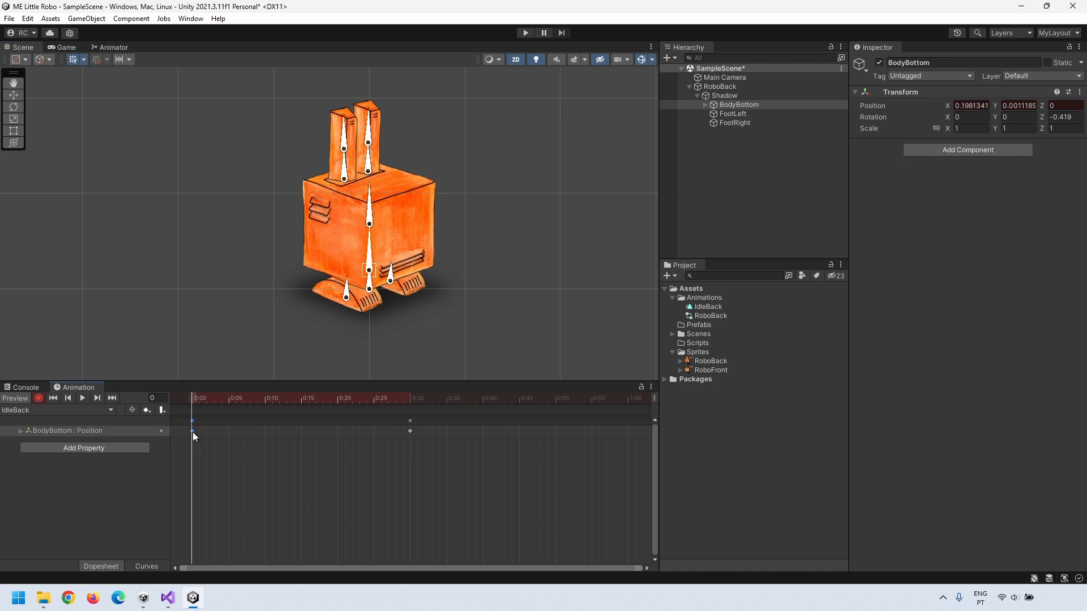
{"action": "left_click", "coordinate": [630, 398]}
{"action": "key", "text": "ctrl+v"}
{"action": "left_click", "coordinate": [82, 398]}
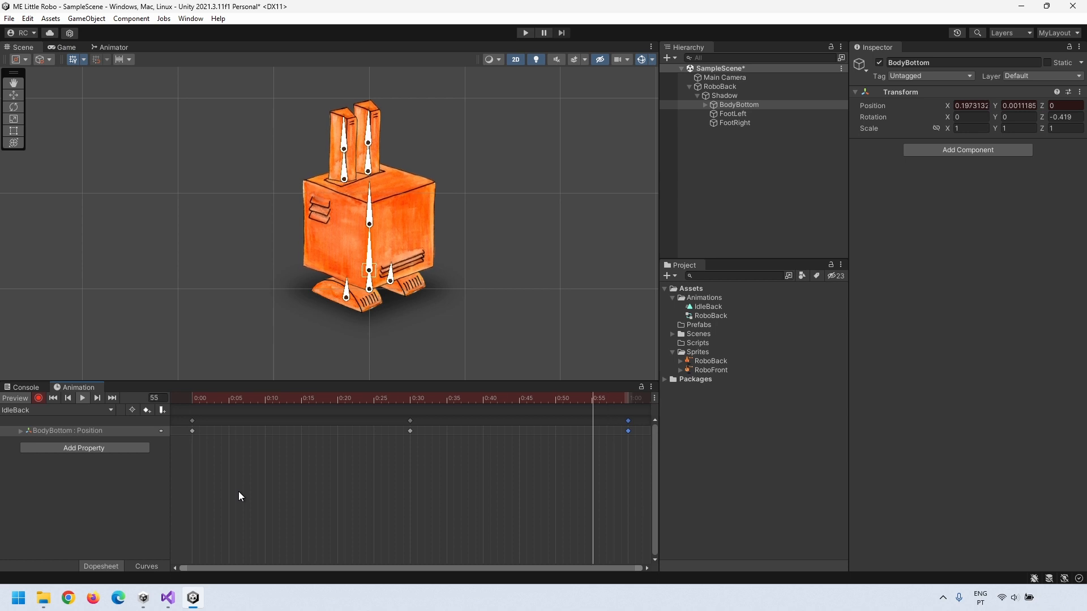
{"action": "left_click", "coordinate": [83, 399]}
{"action": "left_click_drag", "start_coordinate": [273, 401], "coordinate": [409, 398]}
Step: Copy the eye keyframes and paste them at 1:00
{"action": "scroll", "coordinate": [373, 171], "scroll_direction": "up", "scroll_amount": 5}
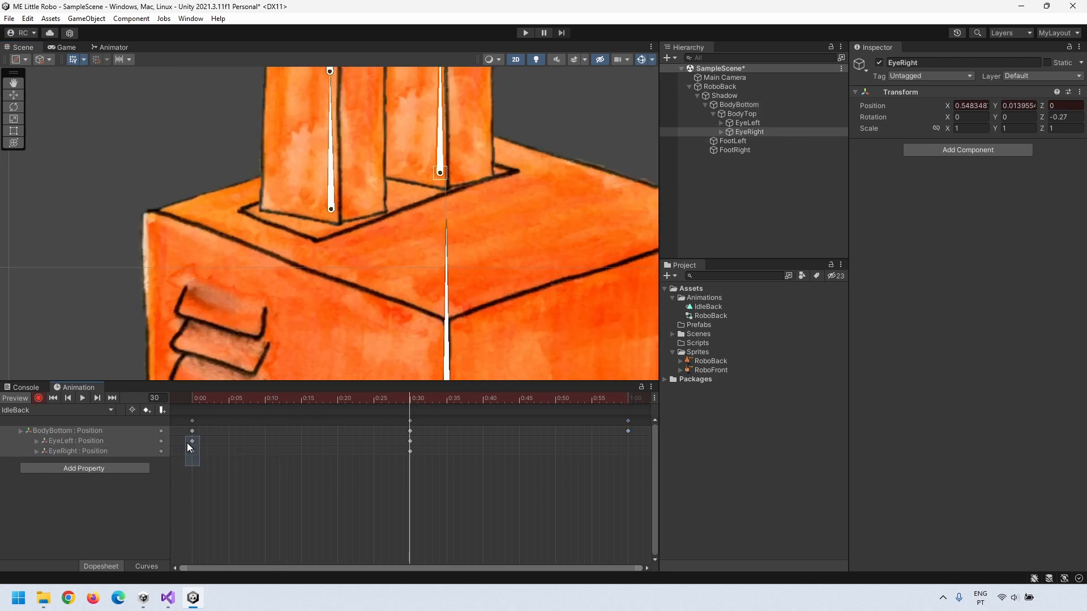
{"action": "right_click", "coordinate": [194, 432]}
{"action": "left_click", "coordinate": [177, 419]}
{"action": "key", "text": "ctrl+c"}
{"action": "left_click", "coordinate": [628, 400]}
{"action": "key", "text": "ctrl+v"}
{"action": "left_click", "coordinate": [83, 399]}
{"action": "scroll", "coordinate": [396, 238], "scroll_direction": "down", "scroll_amount": 8}
{"action": "key", "text": "t"}
{"action": "left_click", "coordinate": [474, 298]}
Step: Retime the eye keys to 0:35 and BodyBottom's middle key to 0:25, then stop recording
{"action": "left_click_drag", "start_coordinate": [397, 460], "coordinate": [422, 439]}
{"action": "left_click_drag", "start_coordinate": [410, 442], "coordinate": [374, 432]}
{"action": "left_click", "coordinate": [192, 403]}
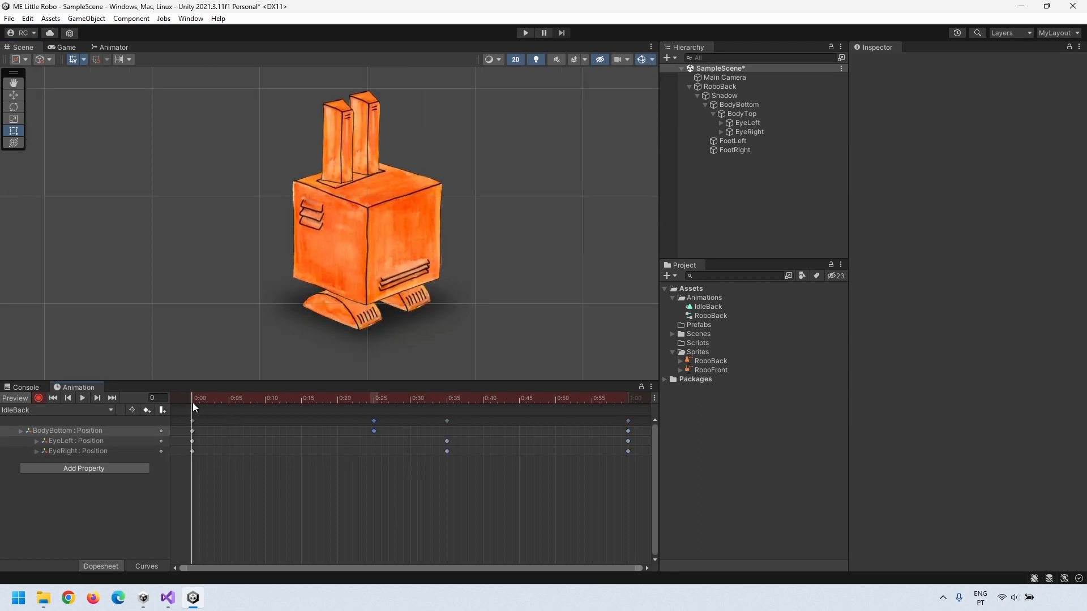
{"action": "left_click", "coordinate": [39, 398]}
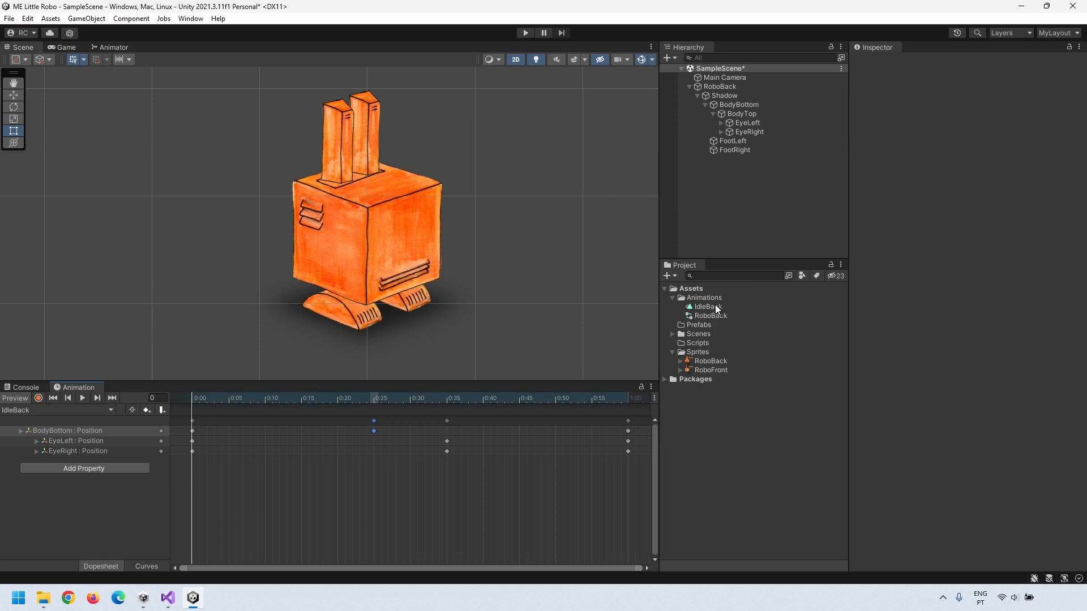
{"action": "left_click", "coordinate": [33, 412]}
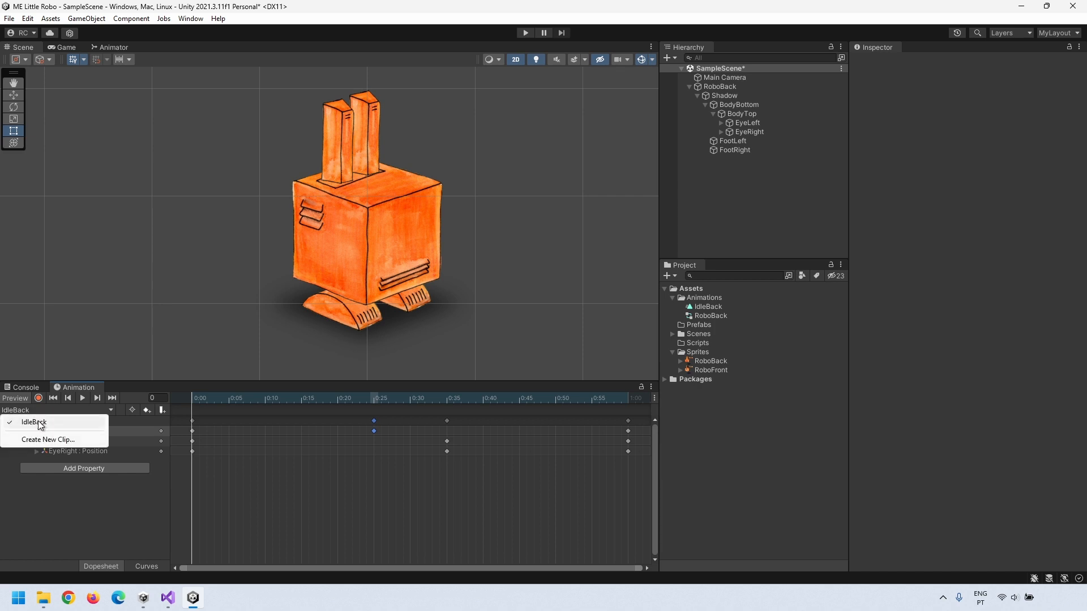
Step: Save a new WalkBack clip in the Animations folder and turn on recording for the robot
{"action": "left_click", "coordinate": [42, 440]}
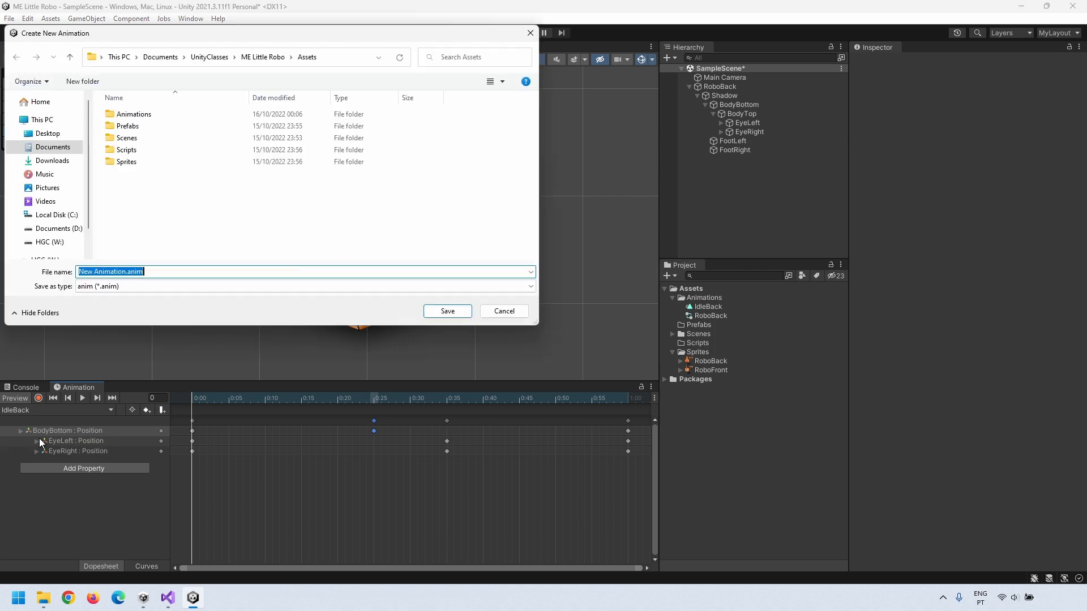
{"action": "double_click", "coordinate": [136, 115]}
{"action": "left_click", "coordinate": [154, 273]}
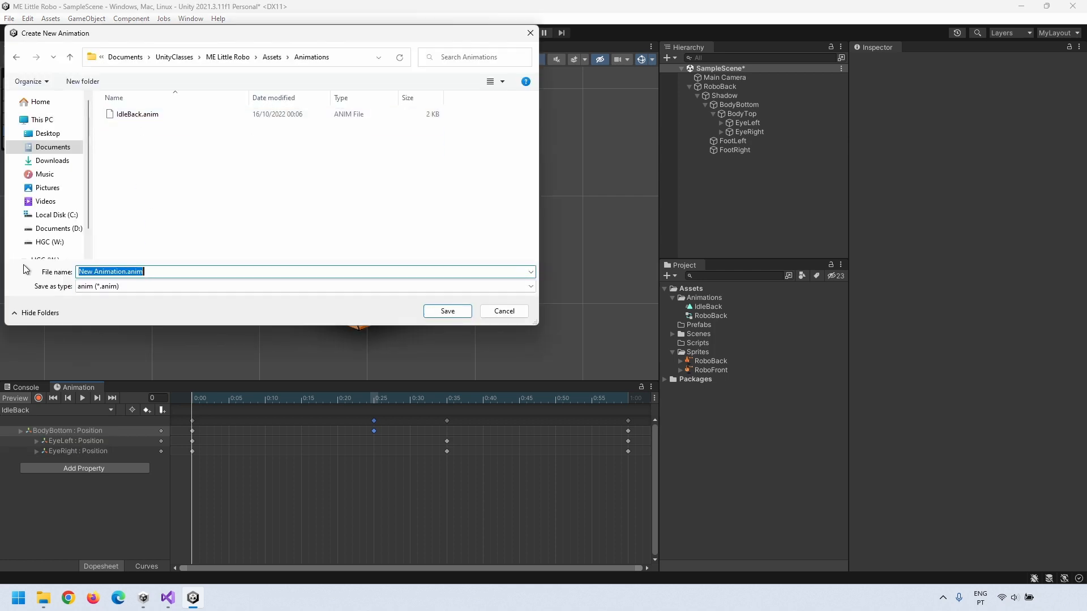
{"action": "type", "text": "WalkBack"}
{"action": "key", "text": "Return"}
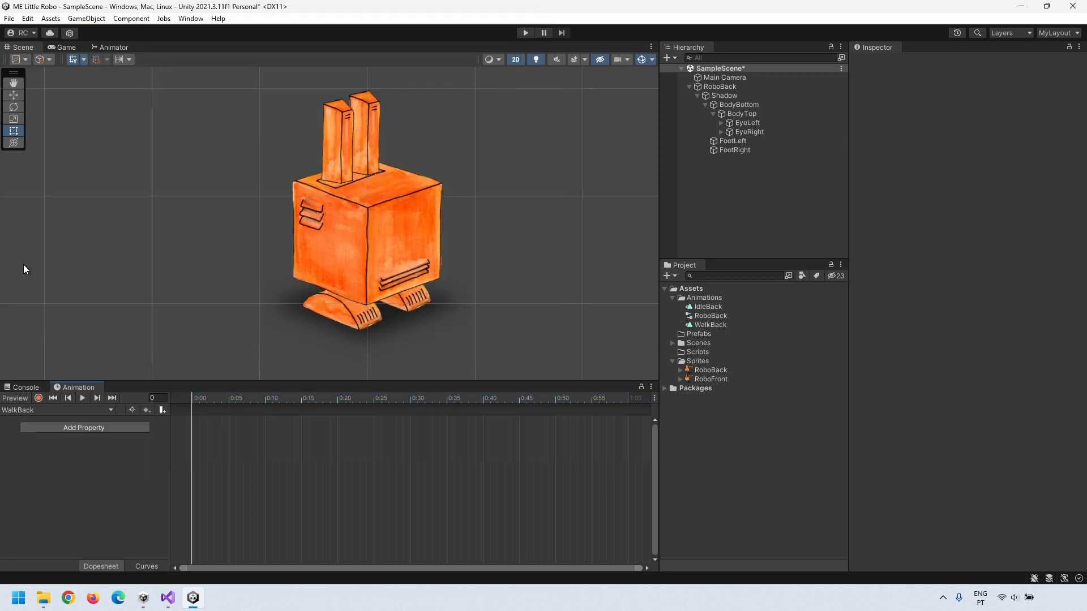
{"action": "left_click", "coordinate": [38, 398]}
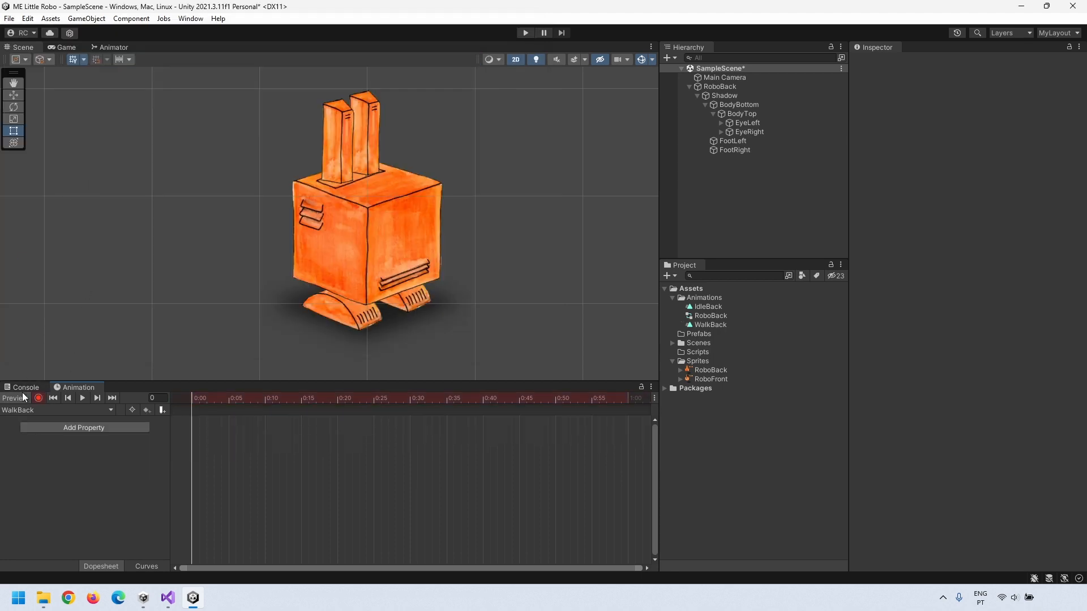
{"action": "left_click", "coordinate": [371, 248]}
Step: Spread both feet apart at 0:00 and paste that pose at 1:00
{"action": "left_click_drag", "start_coordinate": [342, 312], "coordinate": [306, 305]}
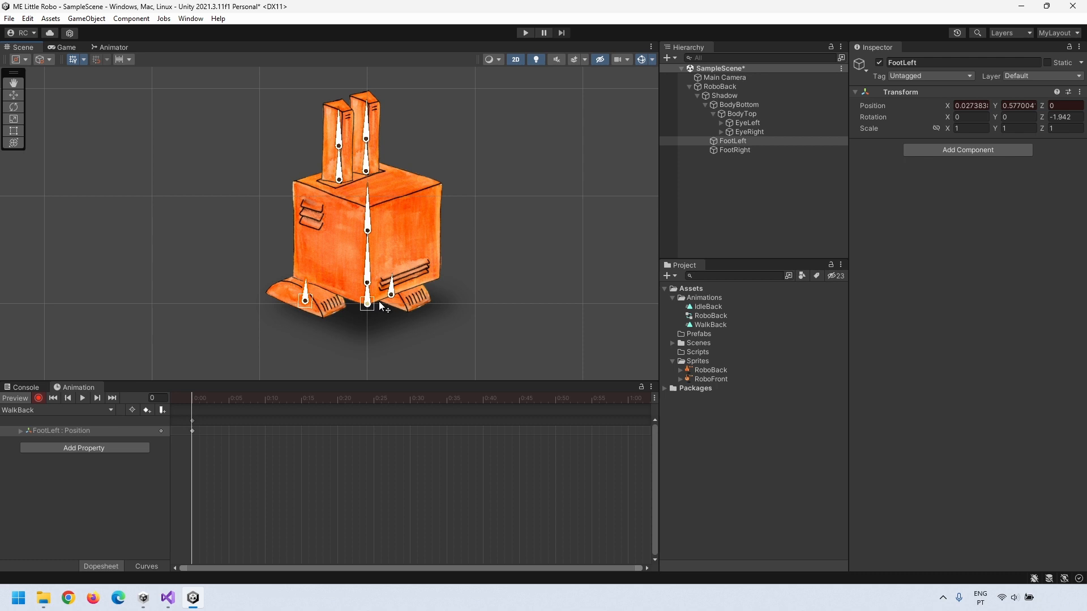
{"action": "left_click_drag", "start_coordinate": [391, 293], "coordinate": [409, 313]}
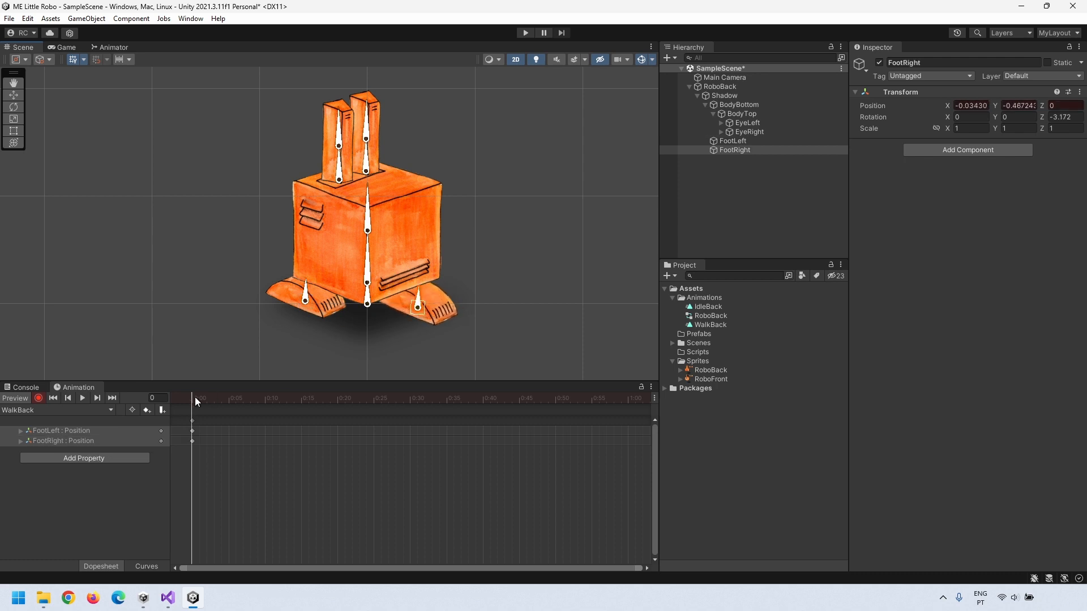
{"action": "left_click_drag", "start_coordinate": [206, 464], "coordinate": [166, 408]}
{"action": "left_click_drag", "start_coordinate": [391, 398], "coordinate": [626, 407]}
{"action": "key", "text": "ctrl+v"}
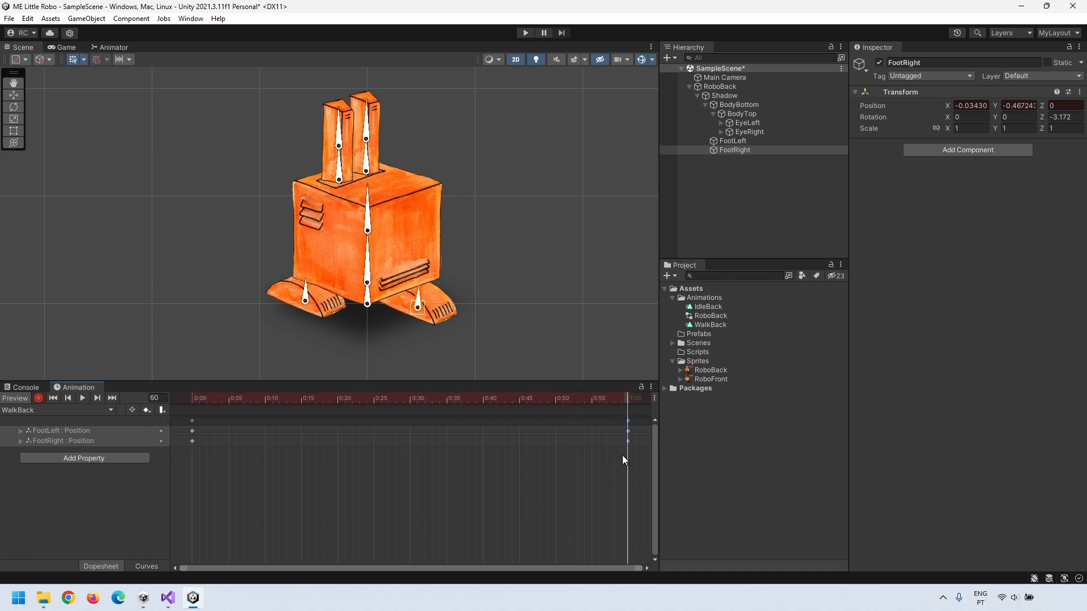
Step: Bring both feet under the body at 0:30 and preview the walk
{"action": "left_click", "coordinate": [412, 398]}
{"action": "left_click_drag", "start_coordinate": [309, 307], "coordinate": [360, 325]}
{"action": "left_click_drag", "start_coordinate": [419, 307], "coordinate": [352, 279]}
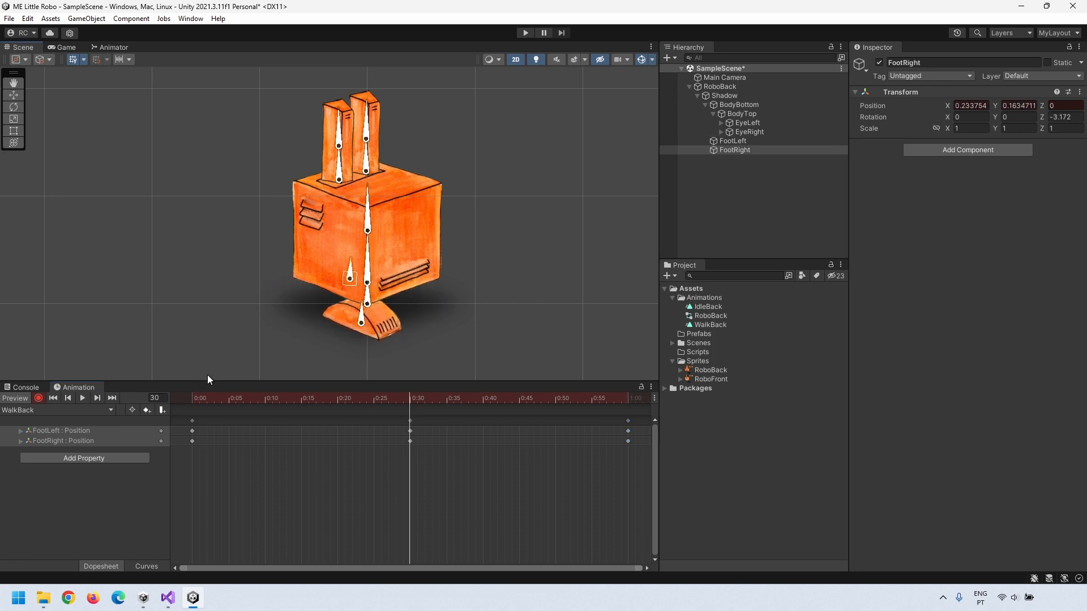
{"action": "left_click", "coordinate": [81, 397]}
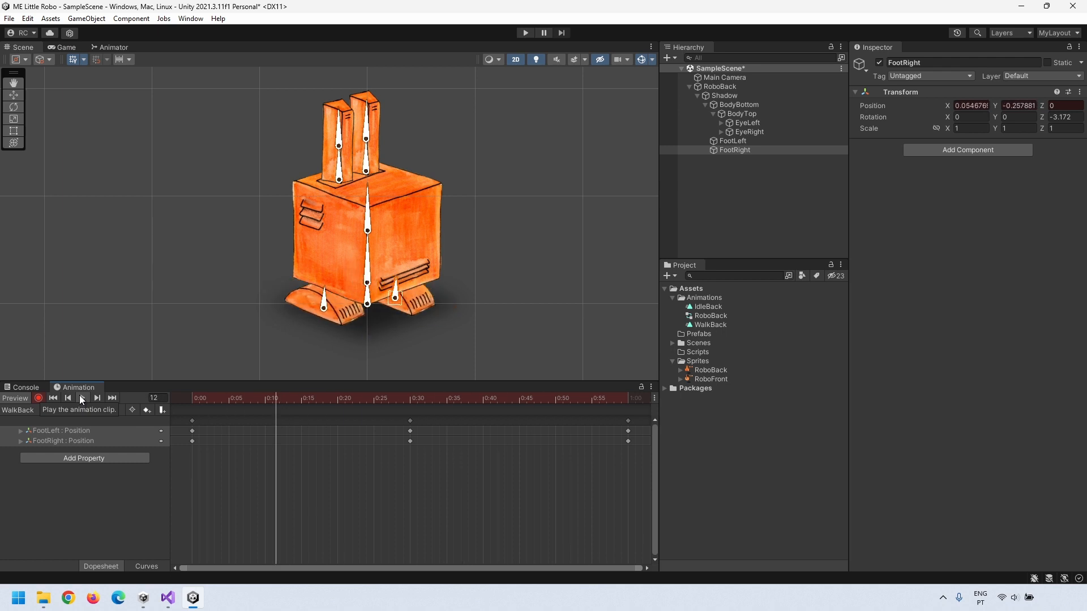
{"action": "left_click", "coordinate": [80, 397]}
Step: Lift and tilt the left foot at frame 34
{"action": "left_click_drag", "start_coordinate": [256, 395], "coordinate": [410, 397]}
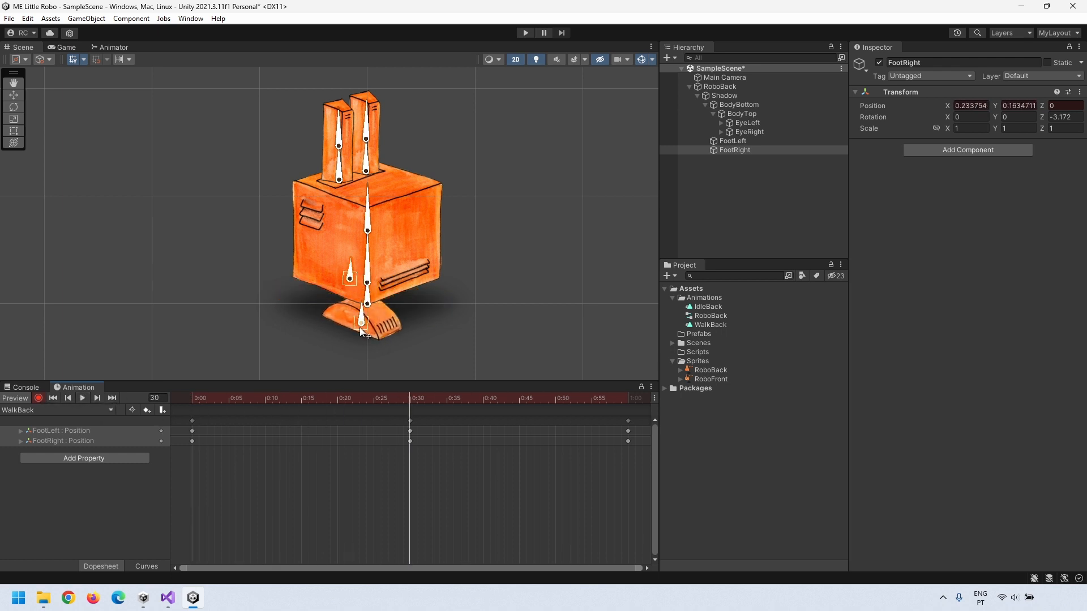
{"action": "left_click", "coordinate": [440, 398]}
{"action": "left_click_drag", "start_coordinate": [360, 321], "coordinate": [356, 312]}
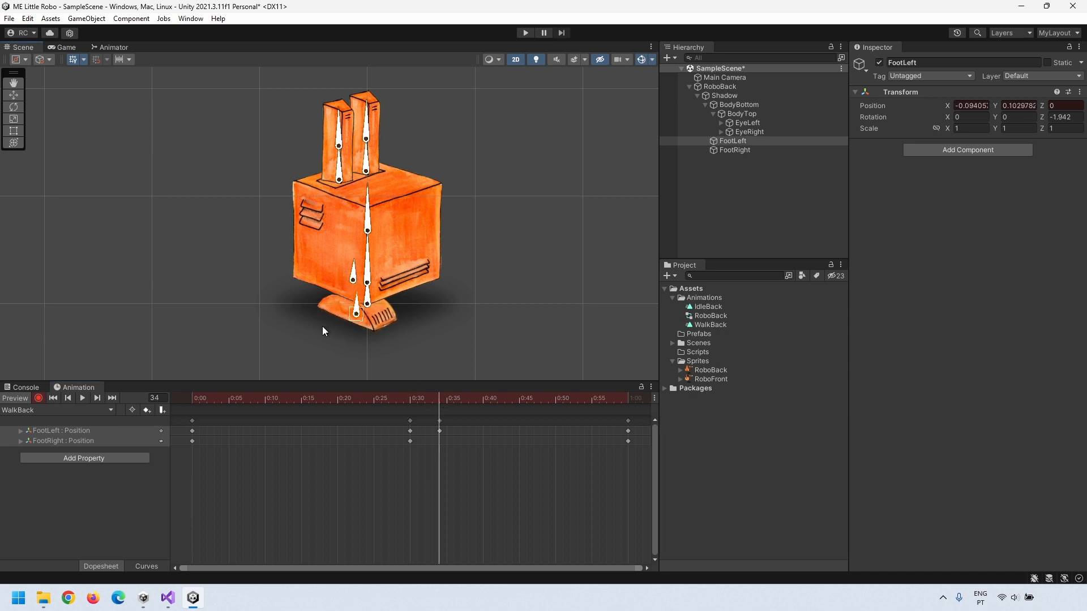
{"action": "left_click_drag", "start_coordinate": [485, 399], "coordinate": [443, 399]}
{"action": "mouse_move", "coordinate": [358, 298]}
{"action": "left_mouse_down"}
{"action": "mouse_move", "coordinate": [328, 314]}
{"action": "mouse_move", "coordinate": [356, 304]}
{"action": "left_mouse_up"}
{"action": "left_click_drag", "start_coordinate": [423, 398], "coordinate": [97, 451]}
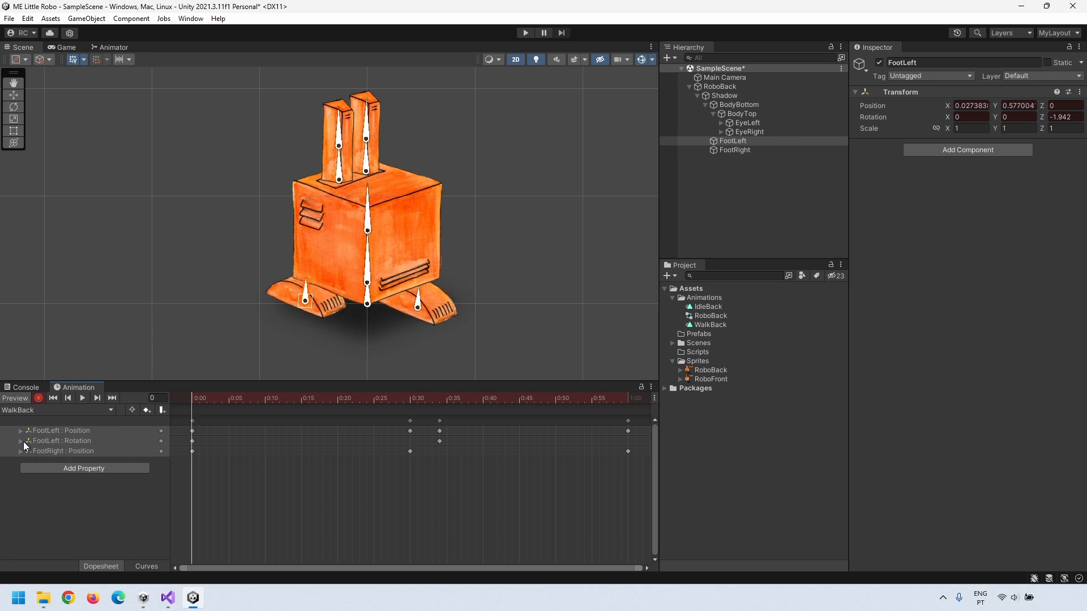
Step: Set FootLeft Rotation.z to 0 at 0:00 and 0:30
{"action": "left_click", "coordinate": [21, 441]}
{"action": "left_click", "coordinate": [113, 471]}
{"action": "type", "text": "0"}
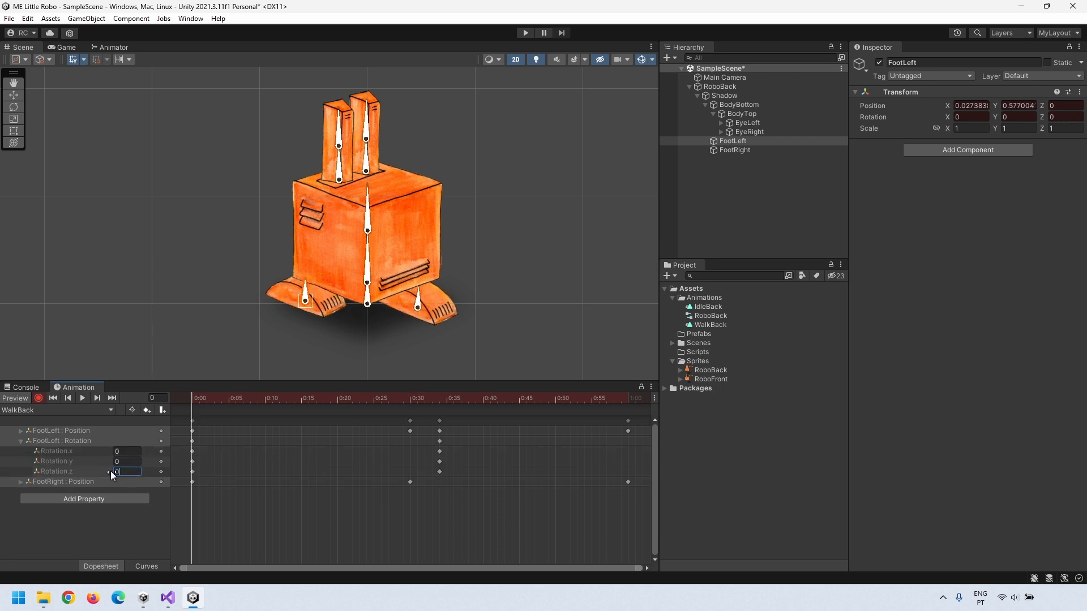
{"action": "left_click", "coordinate": [192, 471]}
{"action": "left_click_drag", "start_coordinate": [194, 396], "coordinate": [409, 408]}
{"action": "left_click", "coordinate": [130, 472]}
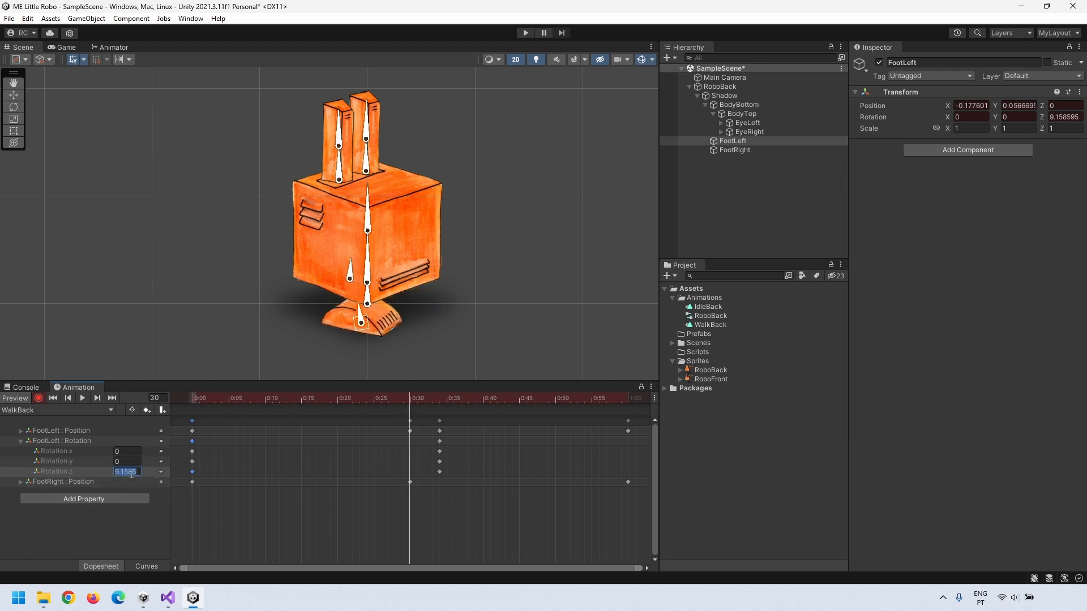
{"action": "type", "text": "0"}
Step: Tilt the left foot at frame 51 and the right foot at frame 5, levelling it at 30
{"action": "left_click_drag", "start_coordinate": [405, 401], "coordinate": [562, 403]}
{"action": "left_click_drag", "start_coordinate": [312, 287], "coordinate": [317, 287]}
{"action": "left_click_drag", "start_coordinate": [555, 401], "coordinate": [228, 419]}
{"action": "left_click", "coordinate": [563, 471]}
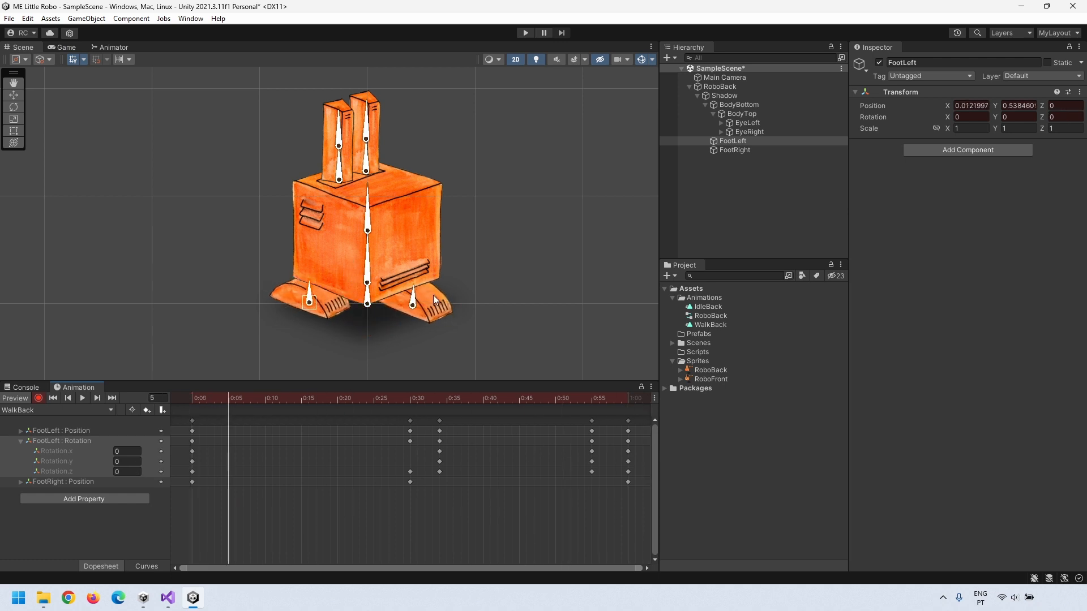
{"action": "left_click_drag", "start_coordinate": [435, 293], "coordinate": [406, 283]}
{"action": "left_click_drag", "start_coordinate": [229, 399], "coordinate": [410, 399]}
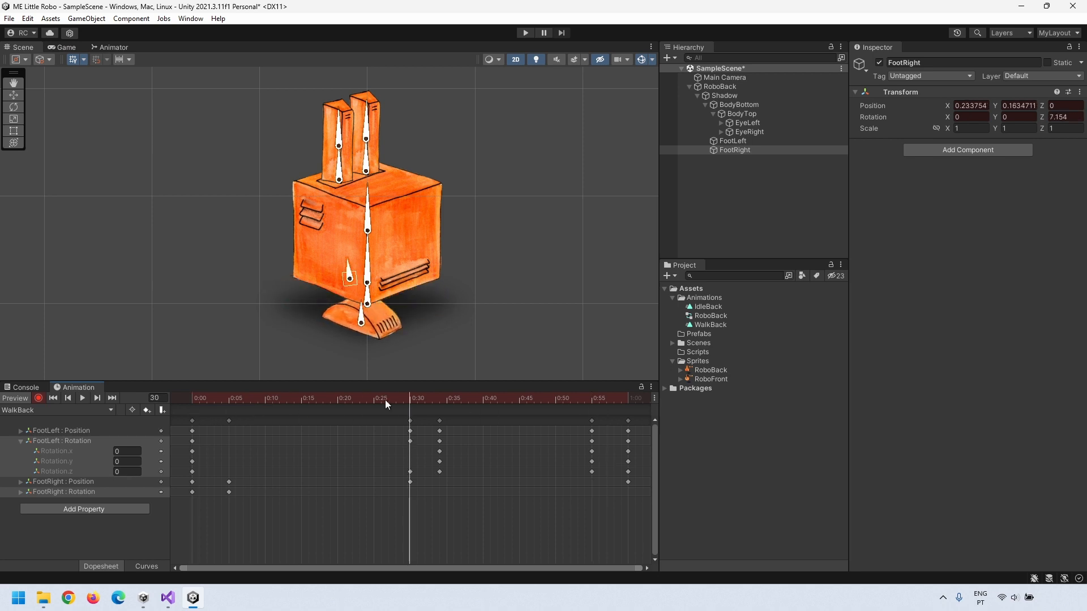
{"action": "left_click", "coordinate": [22, 492]}
{"action": "type", "text": "0"}
Step: Copy all frame-0 keys to frame 60 so the walk loops
{"action": "left_click_drag", "start_coordinate": [609, 399], "coordinate": [628, 419]}
{"action": "left_click_drag", "start_coordinate": [212, 534], "coordinate": [182, 420]}
{"action": "key", "text": "ctrl+c"}
{"action": "left_click_drag", "start_coordinate": [609, 398], "coordinate": [628, 403]}
{"action": "key", "text": "ctrl+v"}
Step: Collapse the rotation channels and review the walk cycle frame by frame
{"action": "left_click", "coordinate": [83, 398]}
{"action": "left_click", "coordinate": [83, 398]}
{"action": "left_click", "coordinate": [21, 441]}
{"action": "left_click", "coordinate": [21, 462]}
{"action": "left_click_drag", "start_coordinate": [402, 398], "coordinate": [227, 405]}
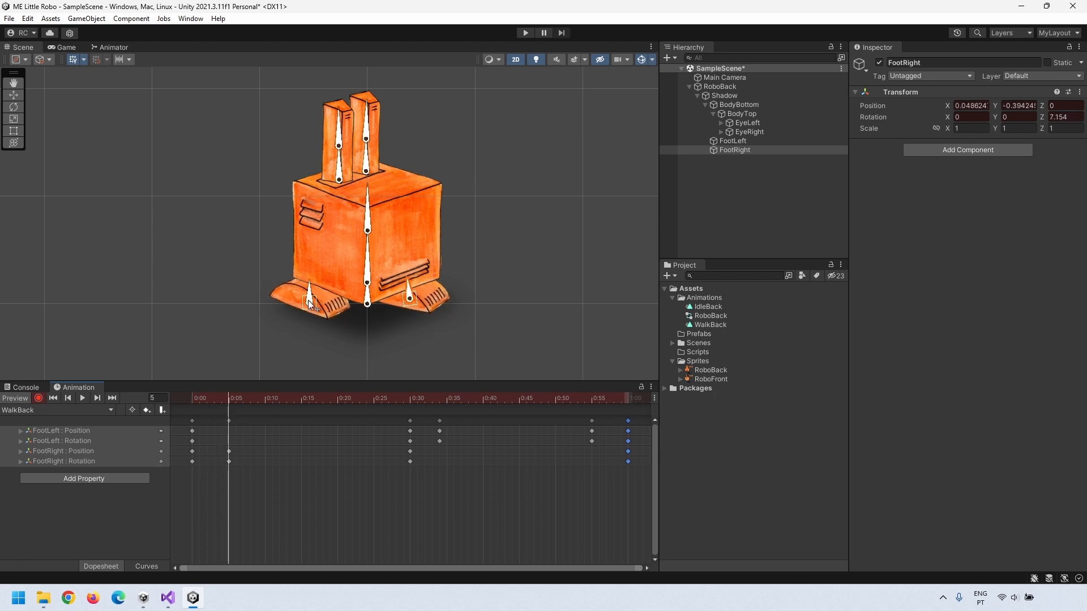
{"action": "left_click", "coordinate": [373, 285]}
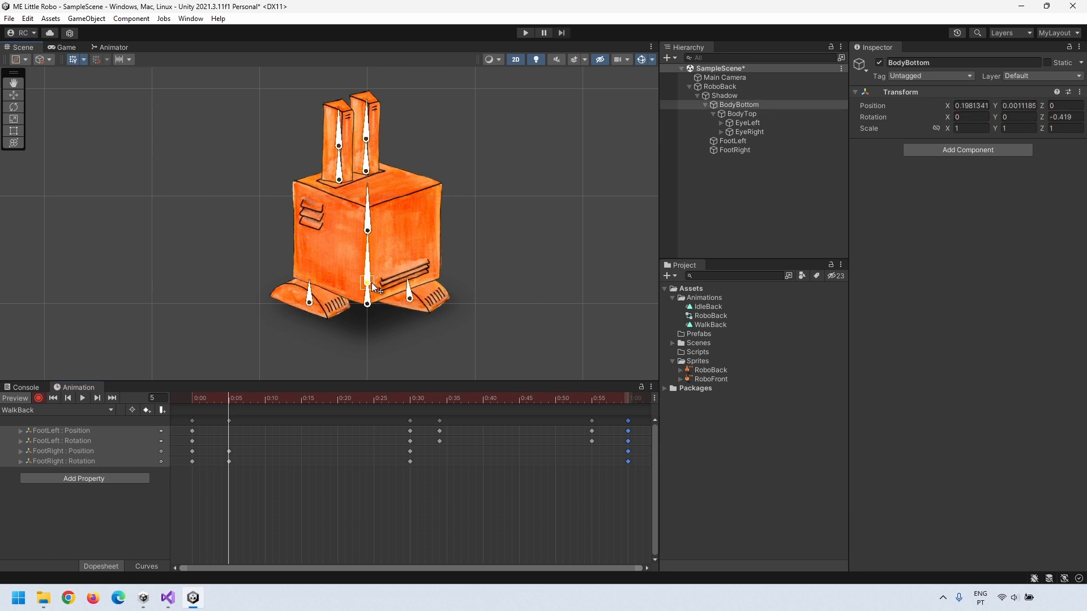
Step: Bob BodyBottom down at frame 5 and up at frame 9, then move the first key to frame 3
{"action": "left_click_drag", "start_coordinate": [373, 287], "coordinate": [373, 287]}
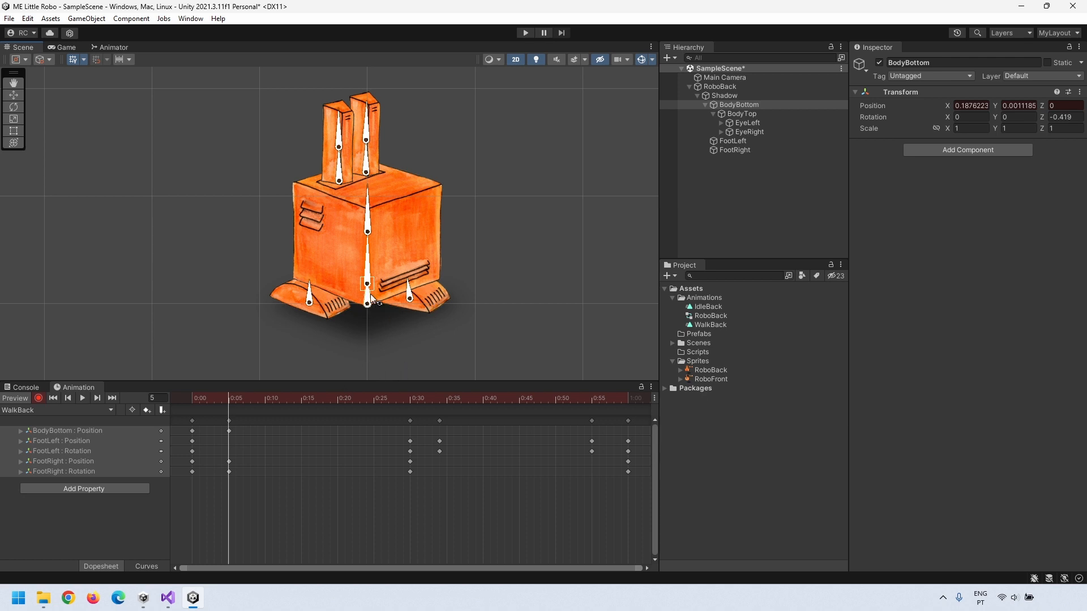
{"action": "left_click_drag", "start_coordinate": [232, 399], "coordinate": [257, 396]}
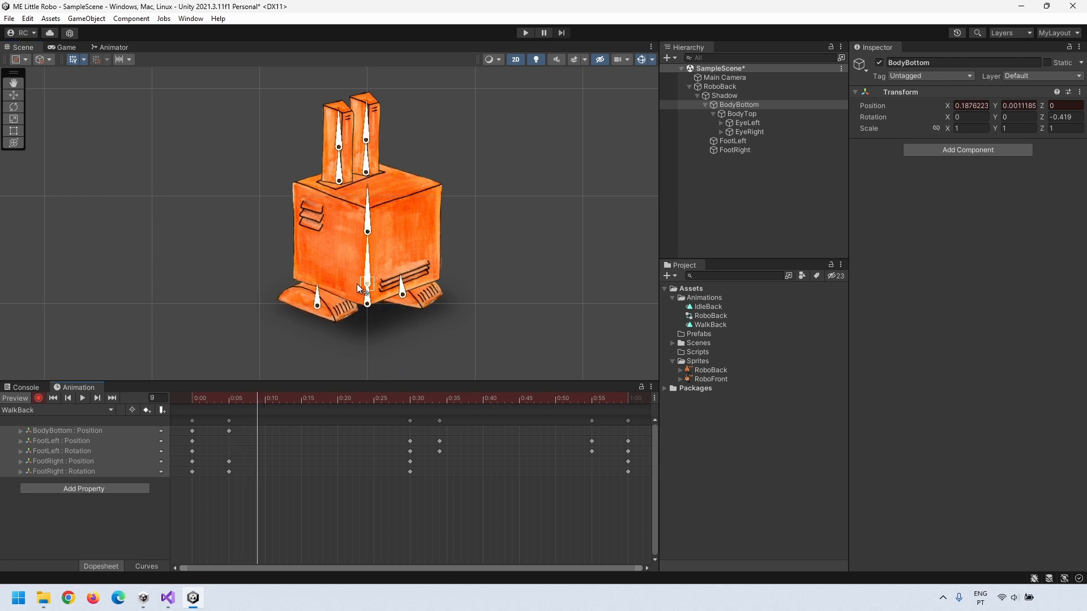
{"action": "left_click_drag", "start_coordinate": [370, 284], "coordinate": [370, 280]}
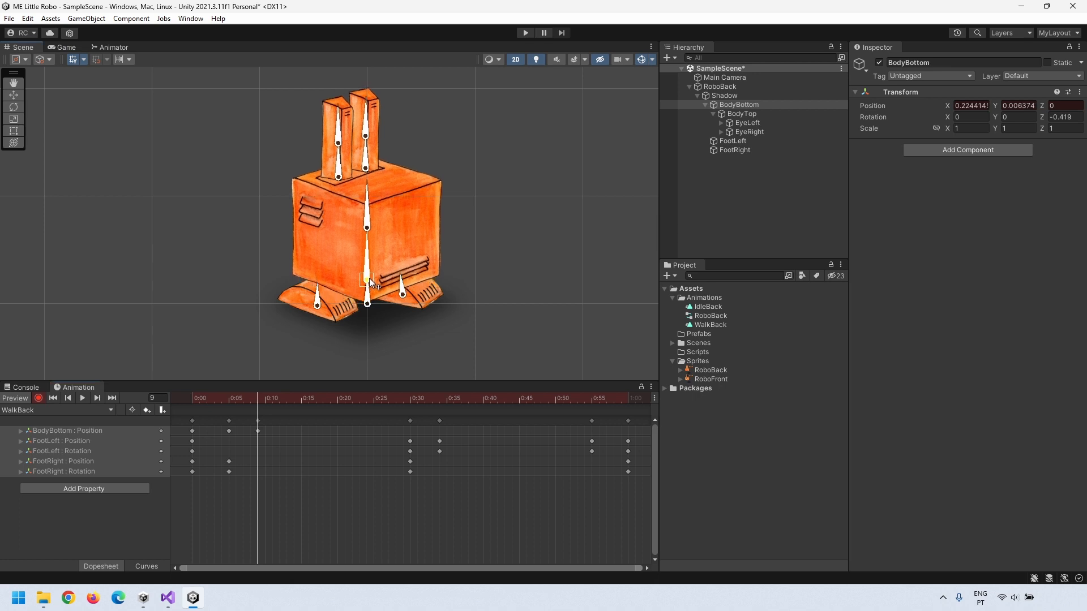
{"action": "left_click_drag", "start_coordinate": [229, 431], "coordinate": [193, 400]}
Step: Add BodyBottom position keys at 0:30 and 1:00
{"action": "left_click", "coordinate": [192, 431]}
{"action": "left_click", "coordinate": [20, 431]}
{"action": "left_click", "coordinate": [410, 398]}
{"action": "left_click", "coordinate": [21, 431]}
{"action": "left_click", "coordinate": [192, 431]}
{"action": "left_click", "coordinate": [409, 435]}
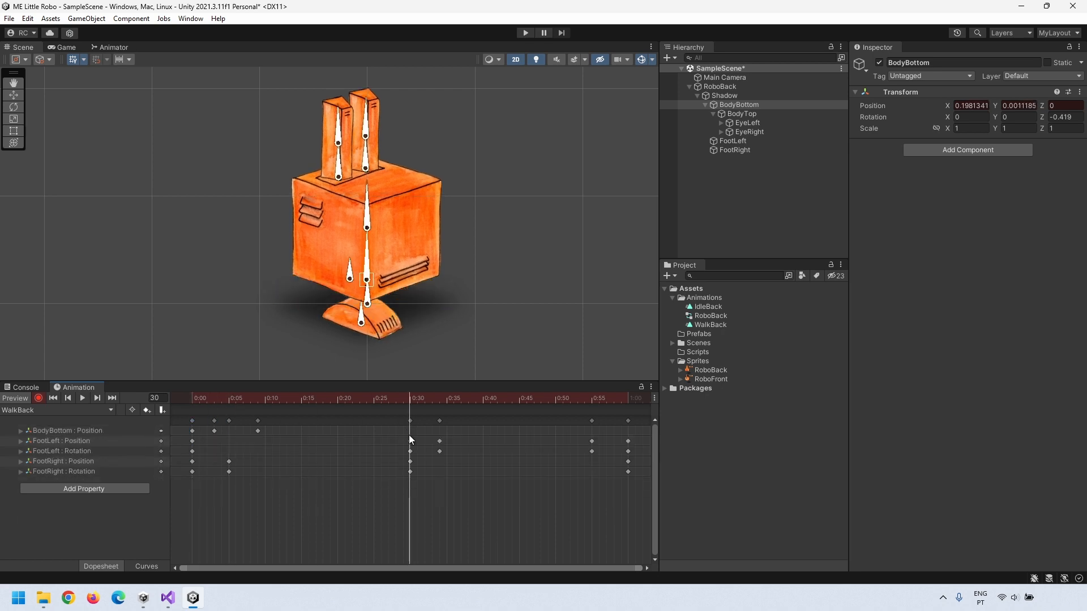
{"action": "double_click", "coordinate": [408, 433]}
{"action": "double_click", "coordinate": [629, 433]}
Step: Repeat the frame 3 and 9 bob keys just after 0:30 and delete the extra 0:30 key
{"action": "left_click_drag", "start_coordinate": [628, 399], "coordinate": [193, 398]}
{"action": "left_click_drag", "start_coordinate": [205, 427], "coordinate": [266, 435]}
{"action": "left_click", "coordinate": [416, 398]}
{"action": "left_click_drag", "start_coordinate": [416, 398], "coordinate": [432, 398]}
{"action": "key", "text": "ctrl+v"}
{"action": "key", "text": "space"}
{"action": "left_click", "coordinate": [409, 431]}
{"action": "key", "text": "Delete"}
{"action": "left_click", "coordinate": [193, 431]}
{"action": "left_click", "coordinate": [202, 399]}
Step: Shift the bob keys to 0:26 and 0:38 and preview the walk
{"action": "key", "text": "space"}
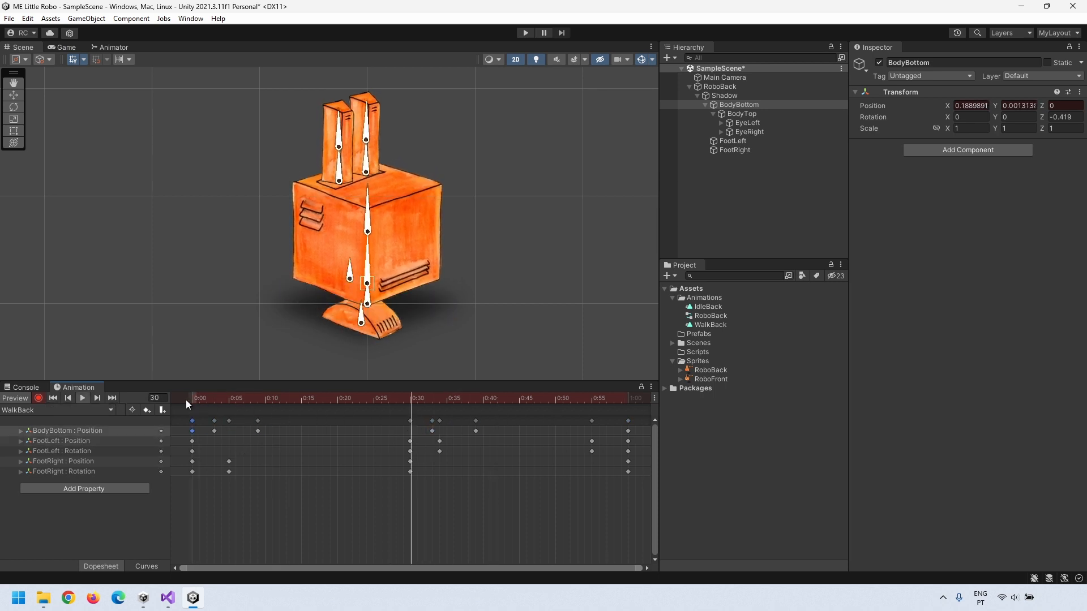
{"action": "left_click_drag", "start_coordinate": [215, 431], "coordinate": [387, 432]}
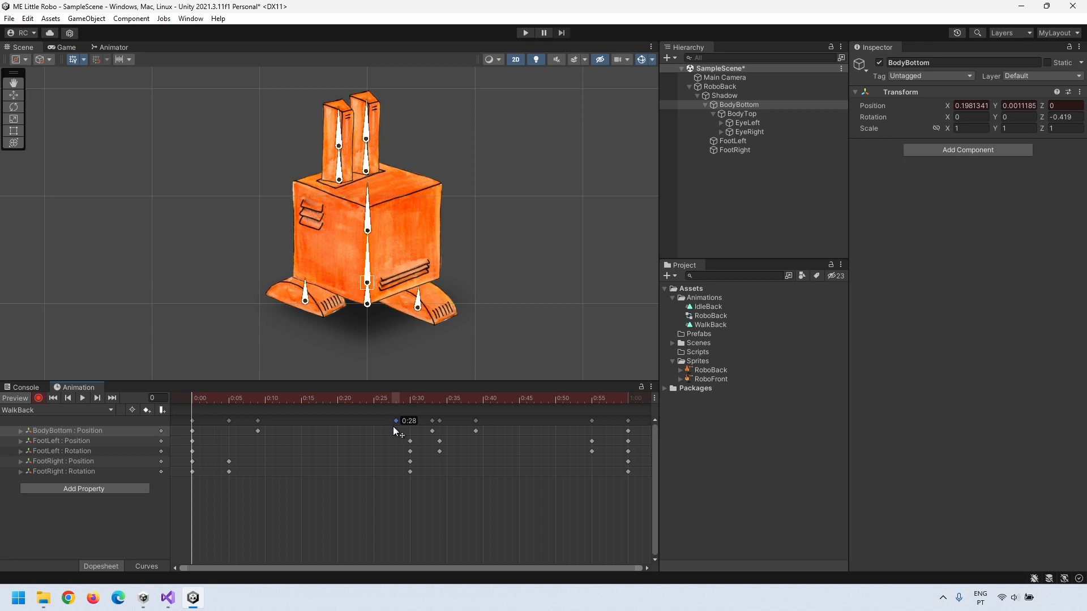
{"action": "left_click_drag", "start_coordinate": [432, 431], "coordinate": [473, 433]}
{"action": "key", "text": "space"}
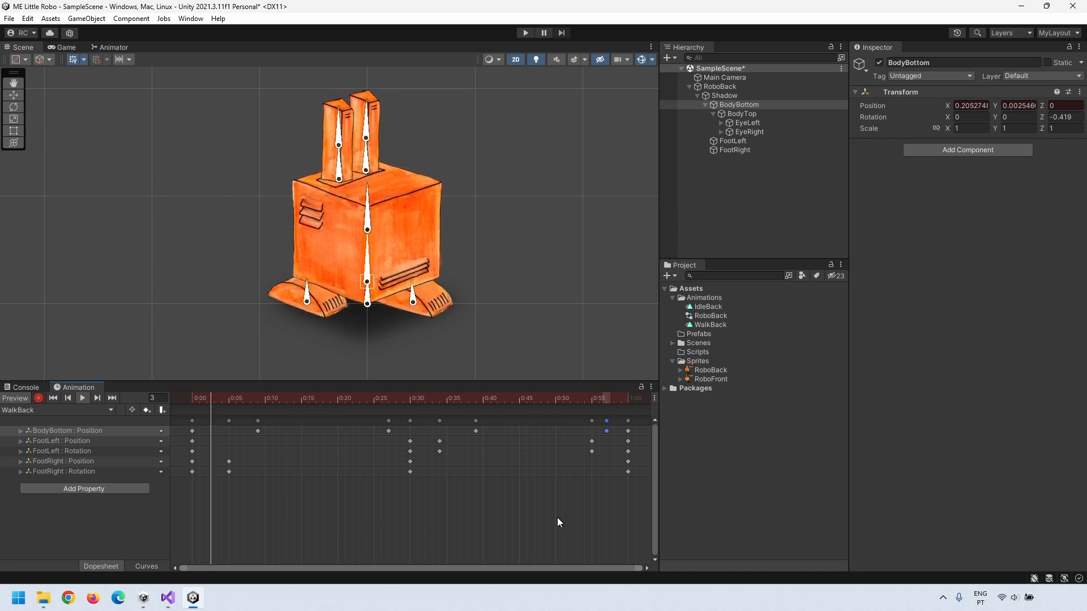
Step: Tilt BodyTop at frames 9 and 27
{"action": "left_click_drag", "start_coordinate": [224, 399], "coordinate": [258, 400]}
{"action": "left_click_drag", "start_coordinate": [367, 185], "coordinate": [370, 184]}
{"action": "left_click_drag", "start_coordinate": [257, 400], "coordinate": [388, 403]}
{"action": "left_click_drag", "start_coordinate": [376, 185], "coordinate": [365, 192]}
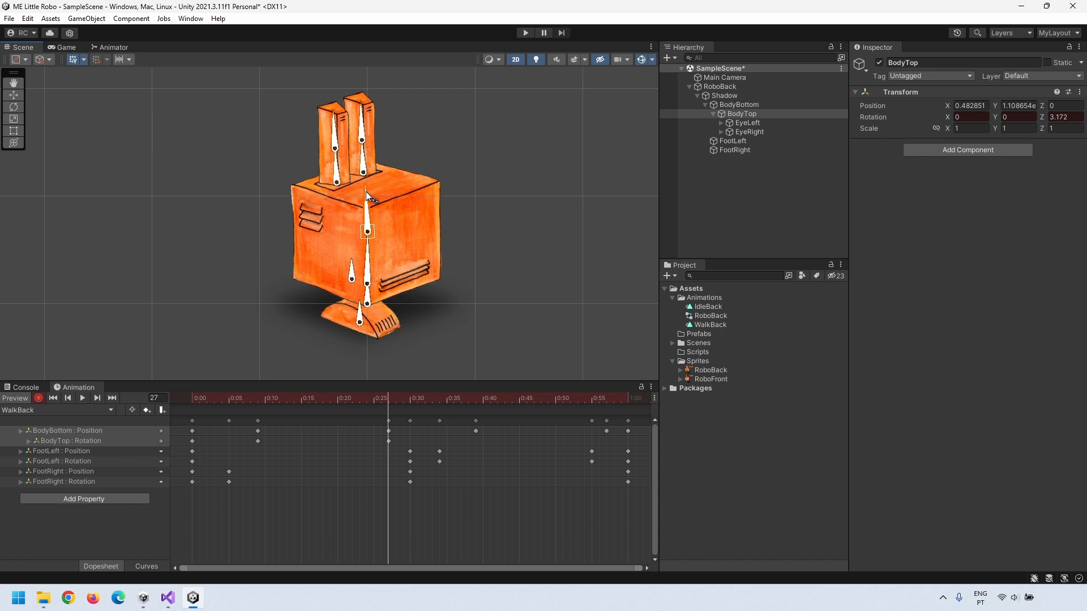
Step: Tilt BodyTop at frames 39 and 57, copy the frame-0 keys to 1:00, and preview the walk
{"action": "left_click_drag", "start_coordinate": [389, 397], "coordinate": [474, 437]}
{"action": "left_click_drag", "start_coordinate": [366, 186], "coordinate": [369, 186]}
{"action": "left_click_drag", "start_coordinate": [579, 401], "coordinate": [606, 403]}
{"action": "left_click_drag", "start_coordinate": [367, 196], "coordinate": [364, 196]}
{"action": "left_click_drag", "start_coordinate": [208, 494], "coordinate": [177, 400]}
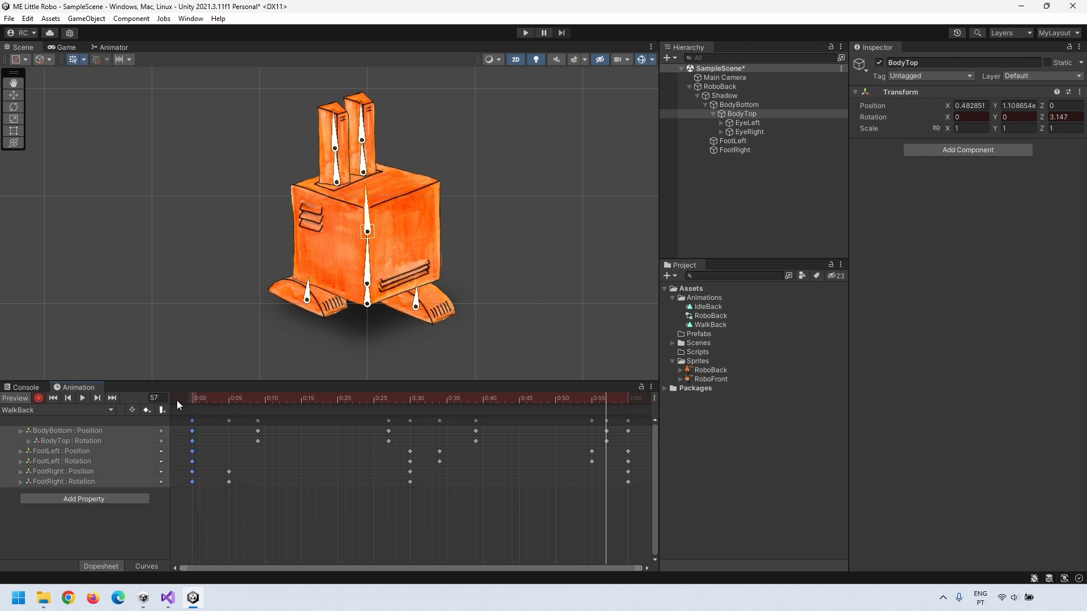
{"action": "key", "text": "ctrl+c"}
{"action": "key", "text": "ctrl+v"}
{"action": "key", "text": "ctrl+z"}
{"action": "left_click", "coordinate": [628, 401]}
{"action": "left_click", "coordinate": [628, 421]}
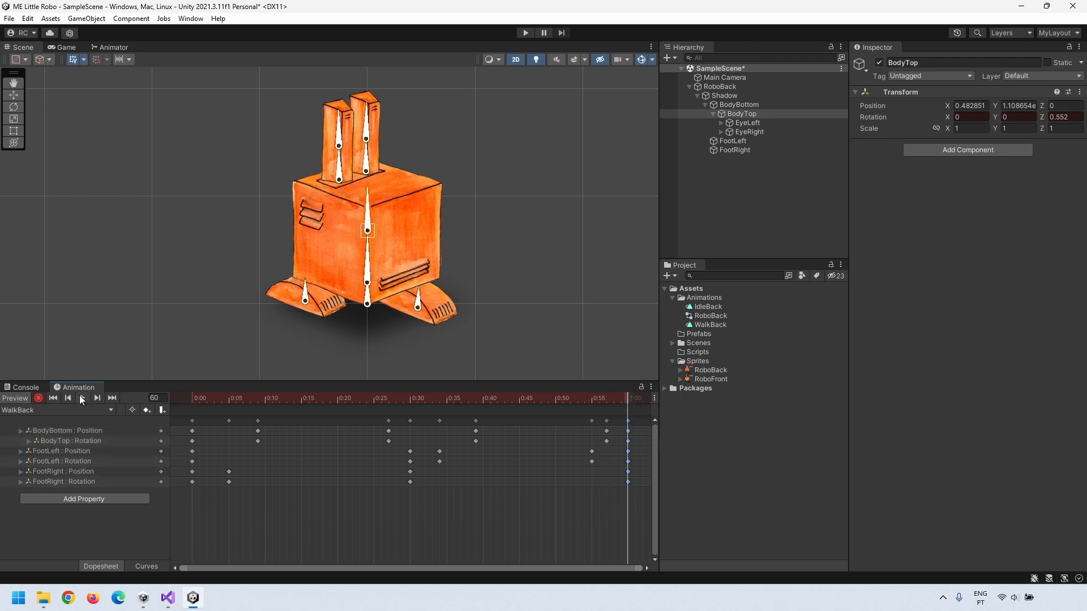
{"action": "left_click", "coordinate": [83, 398]}
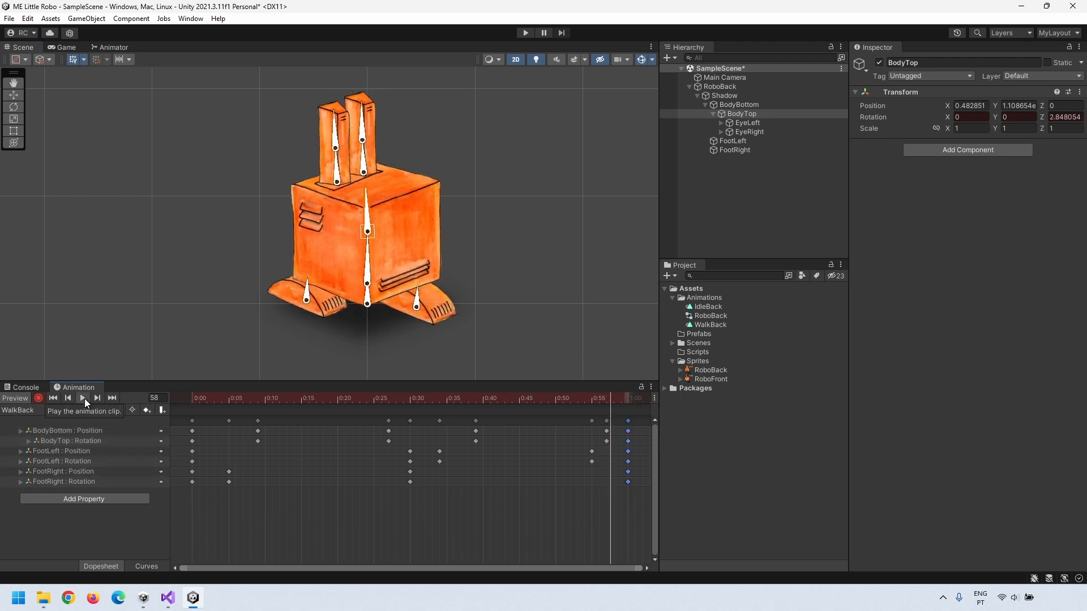
Step: Rotate BodyBottom at frames 9, 27, 39 and 57, and copy the frame-0 keys to 1:00
{"action": "left_click_drag", "start_coordinate": [190, 399], "coordinate": [257, 404]}
{"action": "left_click_drag", "start_coordinate": [367, 242], "coordinate": [369, 242]}
{"action": "left_click_drag", "start_coordinate": [257, 403], "coordinate": [388, 403]}
{"action": "left_click_drag", "start_coordinate": [369, 242], "coordinate": [367, 243]}
{"action": "left_click_drag", "start_coordinate": [388, 403], "coordinate": [476, 446]}
{"action": "left_click_drag", "start_coordinate": [368, 244], "coordinate": [369, 243]}
{"action": "left_click_drag", "start_coordinate": [476, 403], "coordinate": [606, 403]}
{"action": "left_click_drag", "start_coordinate": [367, 243], "coordinate": [368, 243]}
{"action": "left_click_drag", "start_coordinate": [606, 403], "coordinate": [388, 403]}
{"action": "left_click_drag", "start_coordinate": [201, 505], "coordinate": [184, 421]}
{"action": "left_click_drag", "start_coordinate": [192, 399], "coordinate": [629, 402]}
{"action": "key", "text": "ctrl+v"}
{"action": "key", "text": "space"}
Step: Wiggle eye bones bone_5 and bone_7 at frames 13 and 30, repeating the frame-13 keys at 44
{"action": "left_click_drag", "start_coordinate": [193, 402], "coordinate": [287, 404]}
{"action": "left_click_drag", "start_coordinate": [344, 128], "coordinate": [346, 128]}
{"action": "left_click_drag", "start_coordinate": [372, 122], "coordinate": [373, 122]}
{"action": "left_click_drag", "start_coordinate": [369, 149], "coordinate": [371, 148]}
{"action": "key", "text": "ctrl+z"}
{"action": "left_click_drag", "start_coordinate": [289, 399], "coordinate": [410, 401]}
{"action": "left_click_drag", "start_coordinate": [364, 122], "coordinate": [334, 128]}
{"action": "left_click_drag", "start_coordinate": [410, 400], "coordinate": [498, 403]}
{"action": "left_click_drag", "start_coordinate": [297, 476], "coordinate": [279, 457]}
{"action": "left_click_drag", "start_coordinate": [498, 401], "coordinate": [512, 403]}
{"action": "key", "text": "ctrl+v"}
{"action": "key", "text": "space"}
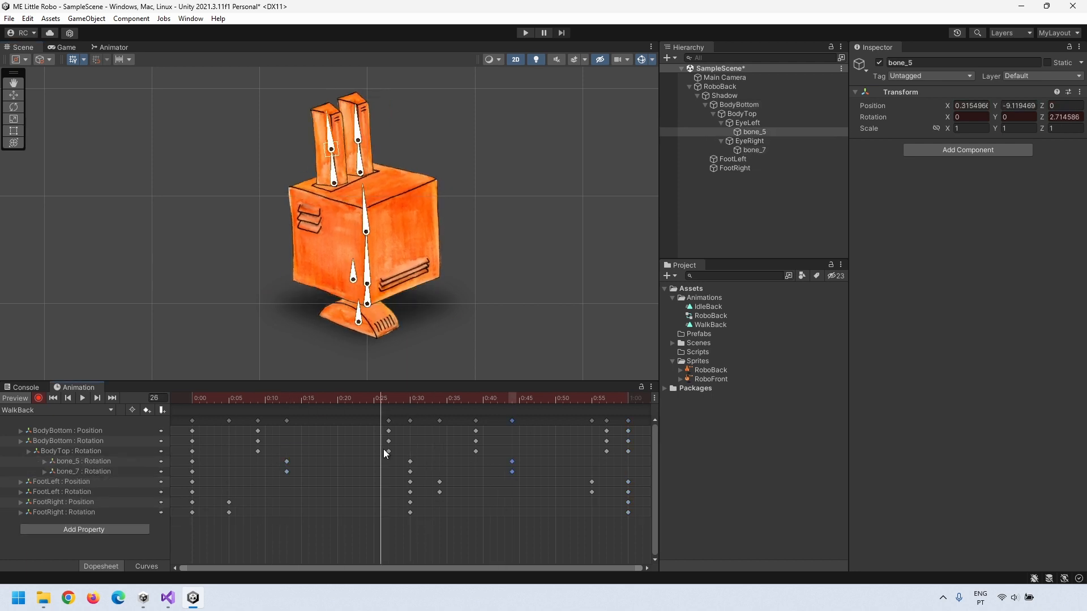
Step: Copy the frame-0 keys to frame 60 to close the loop, turn off Record, and select all keys
{"action": "left_click", "coordinate": [83, 398]}
{"action": "left_click", "coordinate": [522, 274]}
{"action": "left_click", "coordinate": [83, 398]}
{"action": "left_click_drag", "start_coordinate": [184, 522], "coordinate": [200, 428]}
{"action": "key", "text": "ctrl+c"}
{"action": "left_click", "coordinate": [628, 399]}
{"action": "key", "text": "ctrl+v"}
{"action": "left_click", "coordinate": [83, 398]}
{"action": "left_click", "coordinate": [39, 398]}
{"action": "left_click", "coordinate": [431, 507]}
{"action": "key", "text": "ctrl+a"}
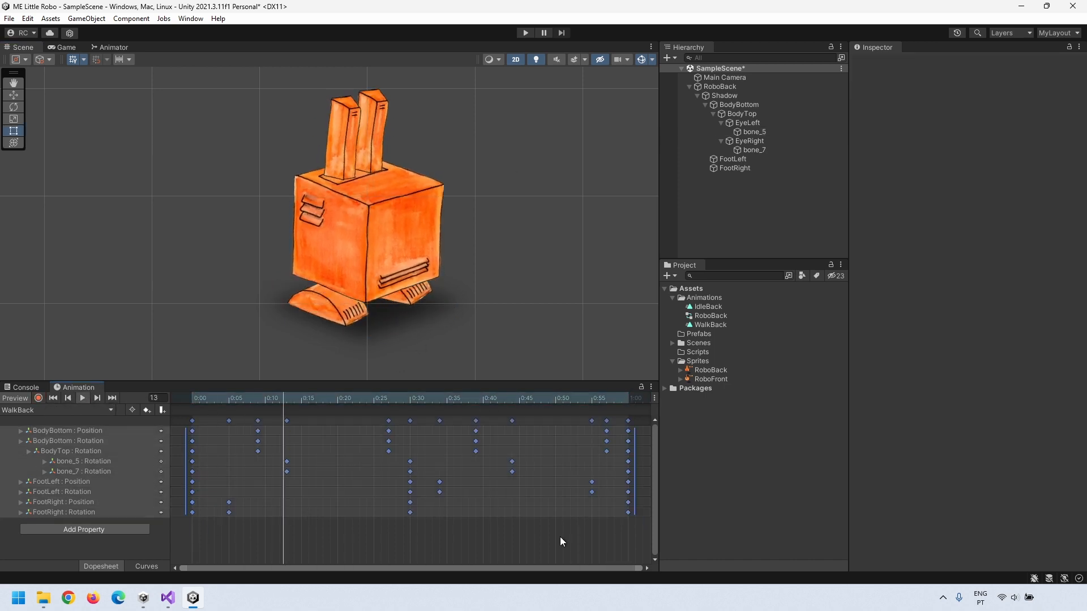
Step: Squeeze the walk cycle into 0:00–0:32, then switch back to the WalkBack clip's keyframes
{"action": "left_click_drag", "start_coordinate": [631, 464], "coordinate": [380, 465]}
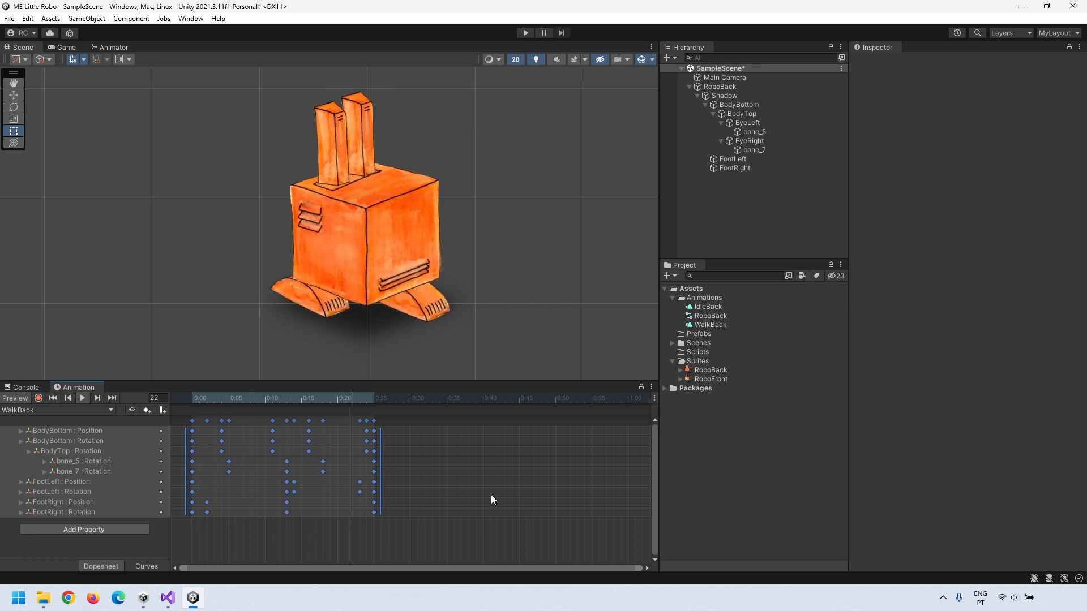
{"action": "scroll", "coordinate": [396, 236], "scroll_direction": "down", "scroll_amount": 5}
{"action": "left_click", "coordinate": [36, 410]}
{"action": "left_click", "coordinate": [36, 421]}
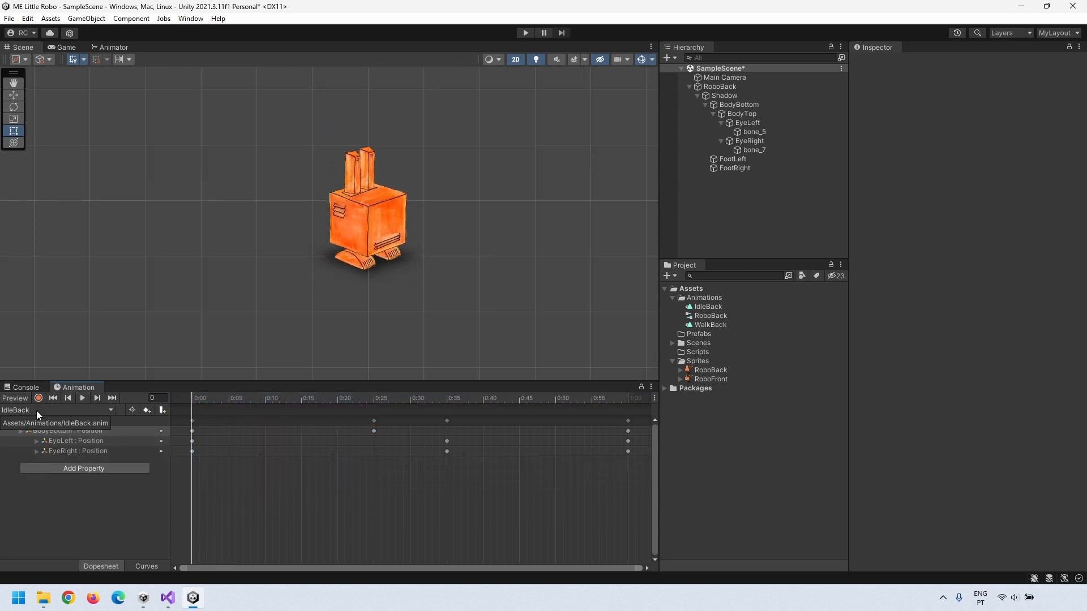
{"action": "left_click", "coordinate": [37, 410]}
{"action": "left_click", "coordinate": [46, 433]}
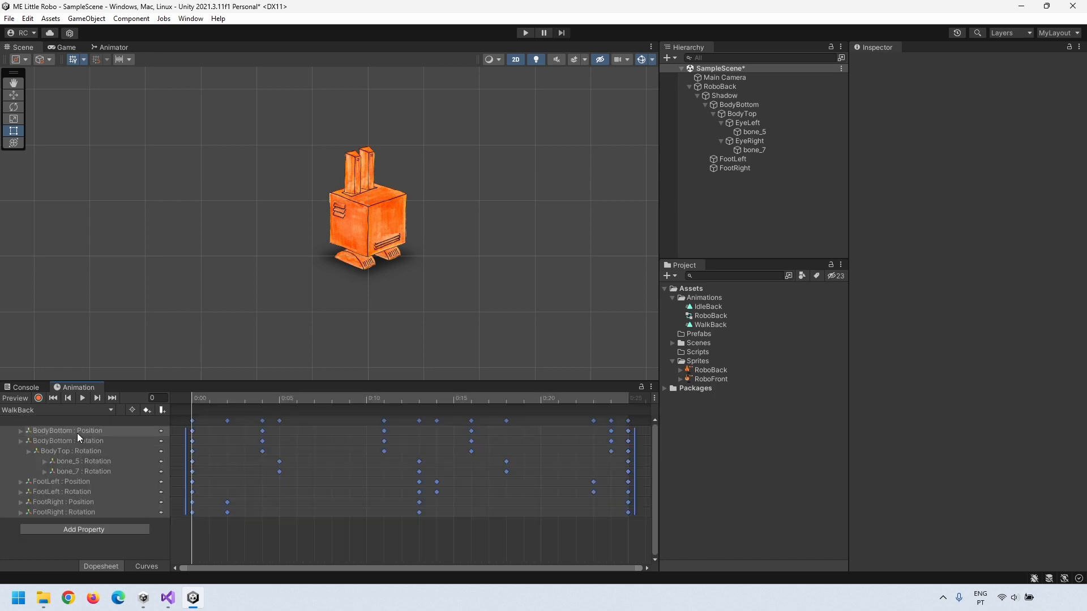
{"action": "double_click", "coordinate": [702, 316]}
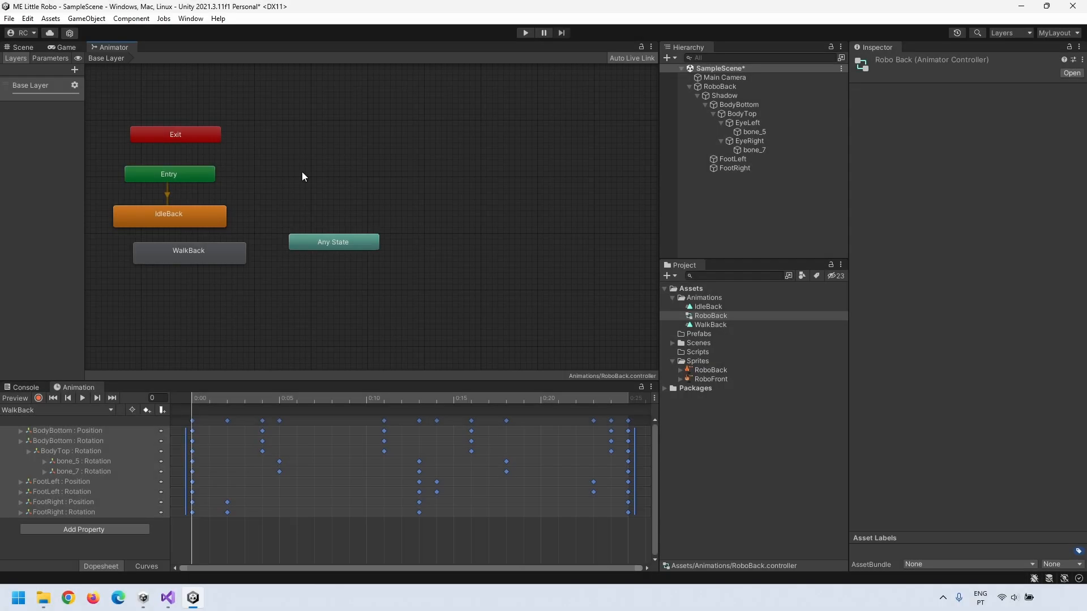
Step: Add a trigger parameter named Idle to the RoboBack controller
{"action": "left_click_drag", "start_coordinate": [85, 123], "coordinate": [156, 122]}
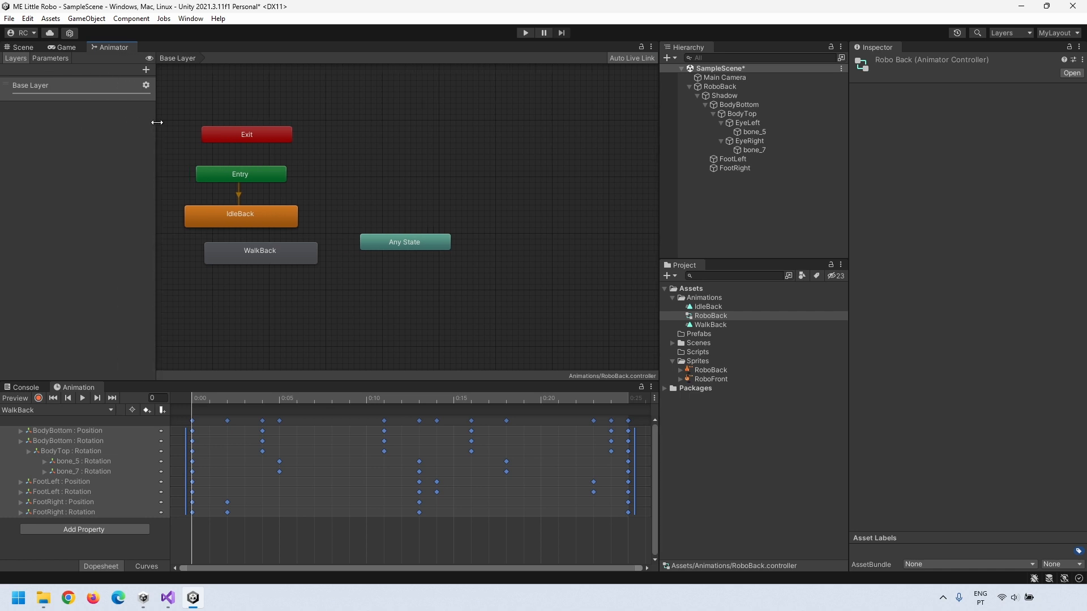
{"action": "left_click", "coordinate": [55, 58]}
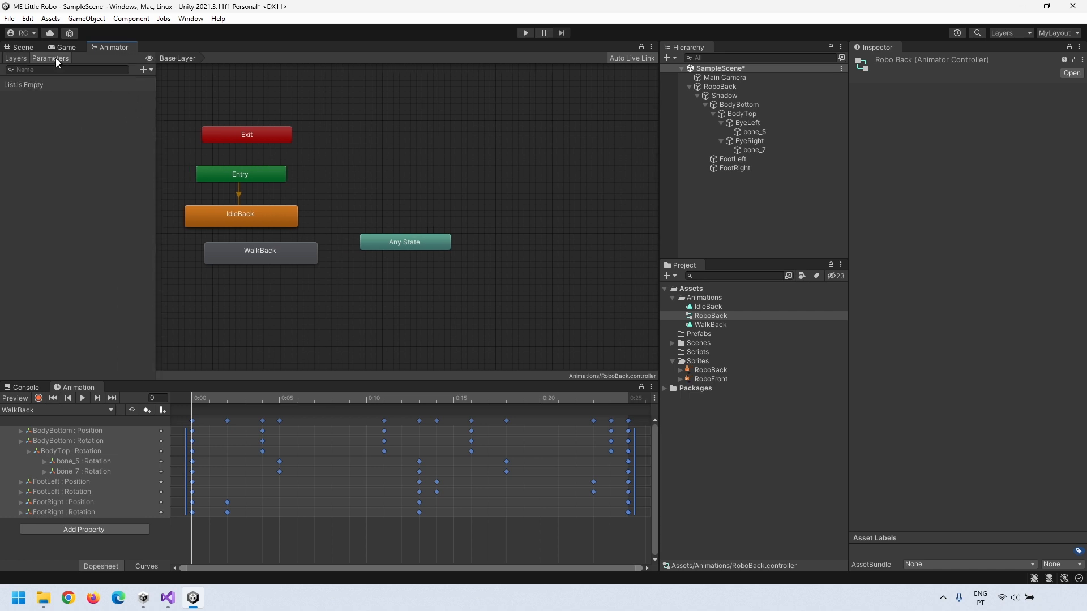
{"action": "left_click", "coordinate": [145, 69]}
{"action": "left_click", "coordinate": [163, 120]}
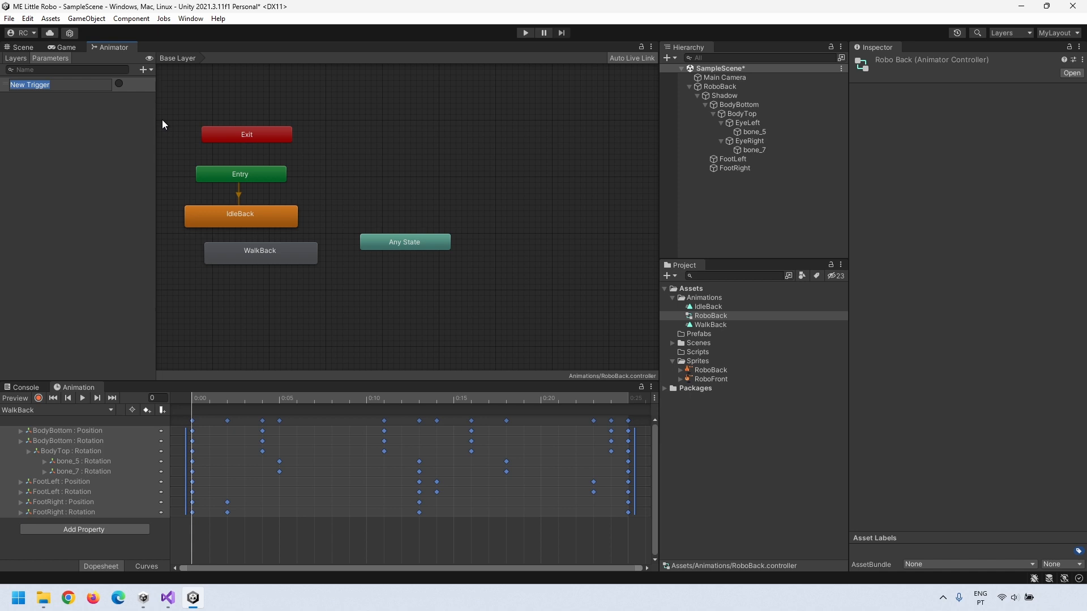
{"action": "type", "text": "Idle"}
{"action": "key", "text": "Return"}
Step: Add a second trigger parameter named Walk and move the WalkBack state lower in the graph
{"action": "left_click", "coordinate": [141, 66]}
{"action": "left_click", "coordinate": [152, 120]}
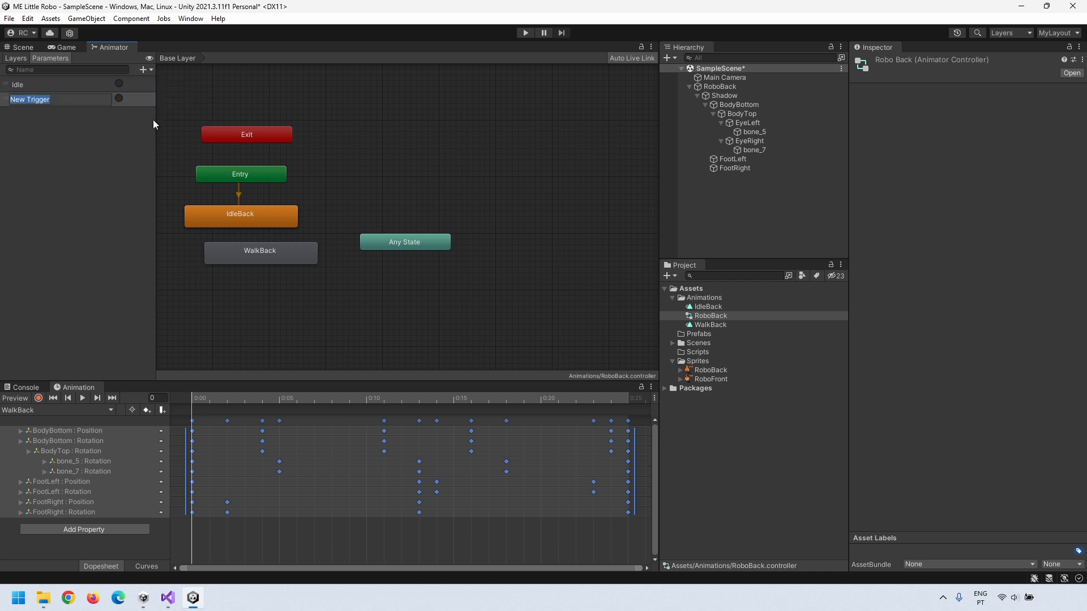
{"action": "type", "text": "Walk"}
{"action": "key", "text": "Return"}
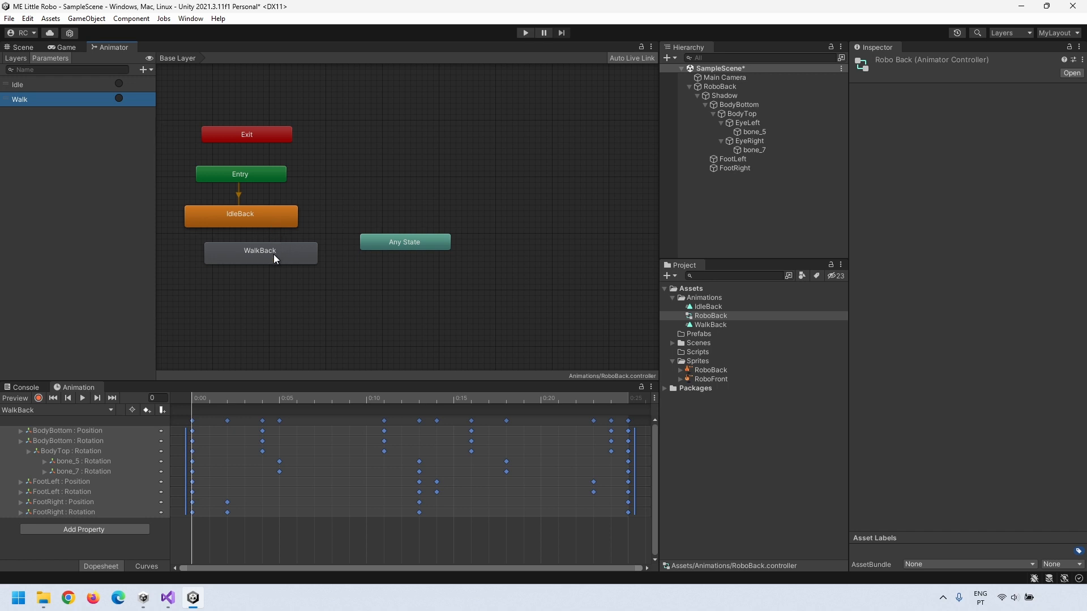
{"action": "left_click_drag", "start_coordinate": [274, 253], "coordinate": [259, 268]}
{"action": "left_click", "coordinate": [394, 243]}
Step: Make transitions from Any State to IdleBack and WalkBack, then review them
{"action": "right_click", "coordinate": [391, 242]}
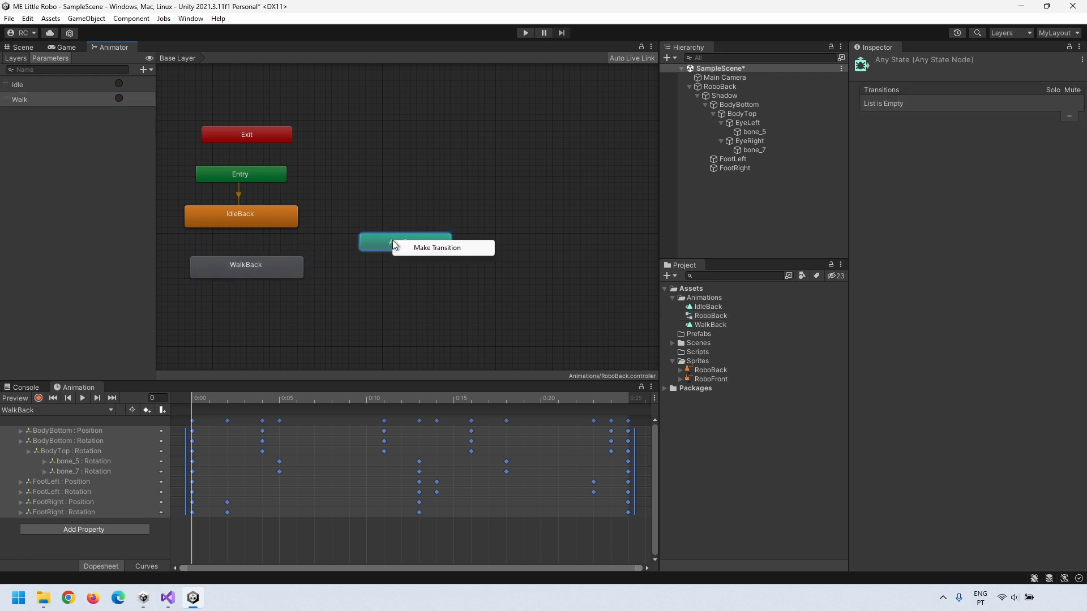
{"action": "left_click", "coordinate": [417, 250]}
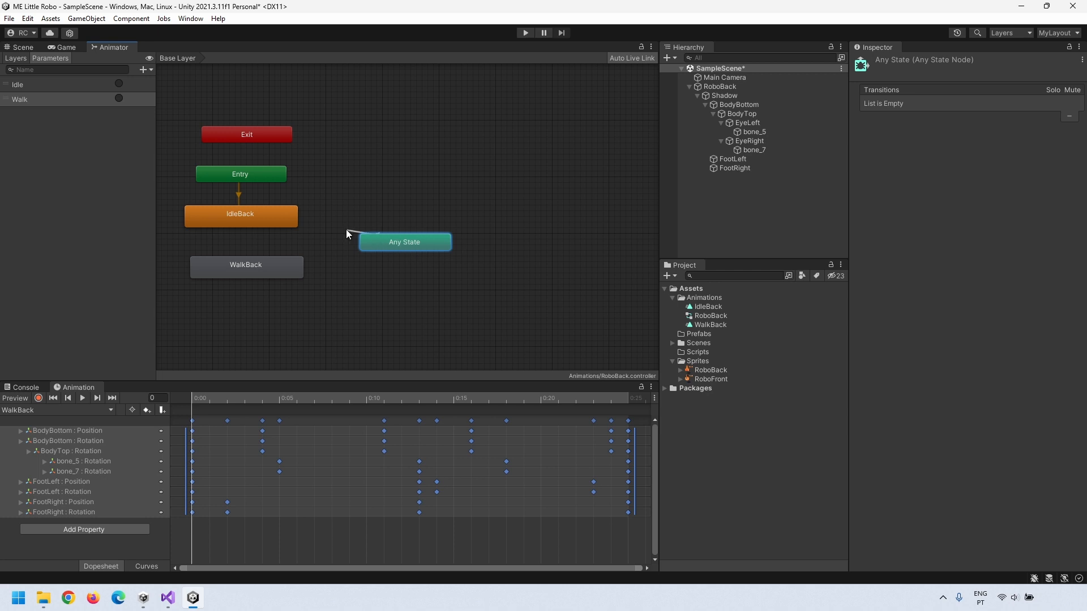
{"action": "left_click", "coordinate": [275, 216]}
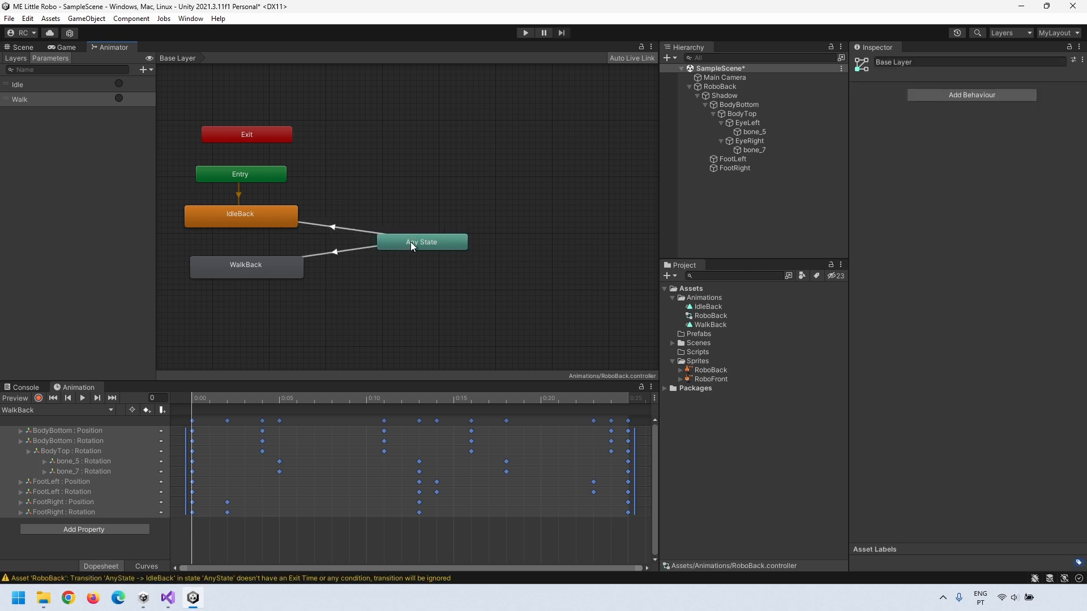
{"action": "left_click", "coordinate": [336, 252]}
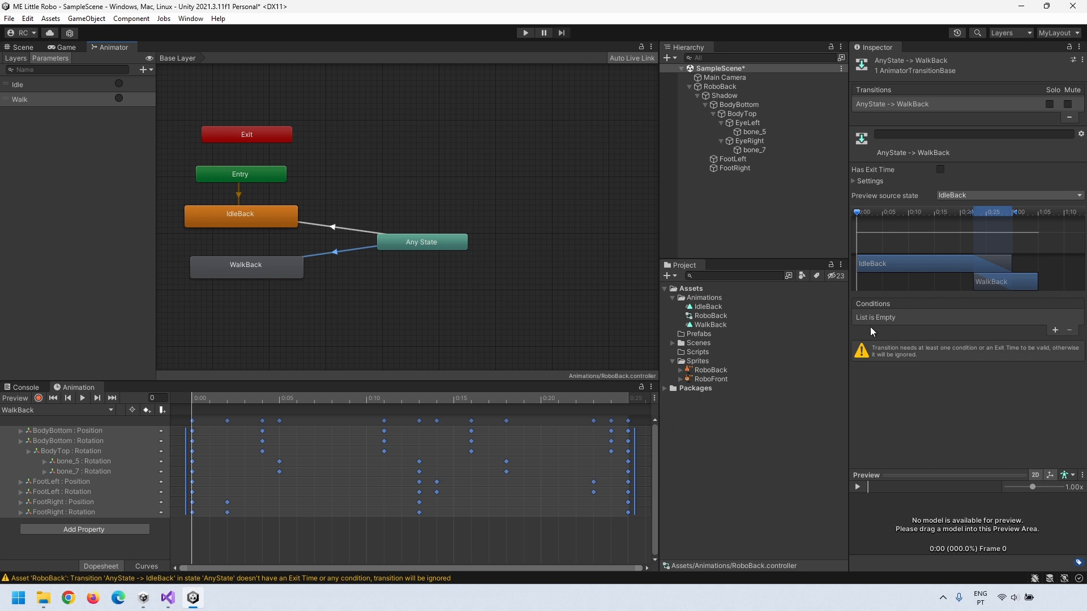
{"action": "left_click", "coordinate": [450, 246]}
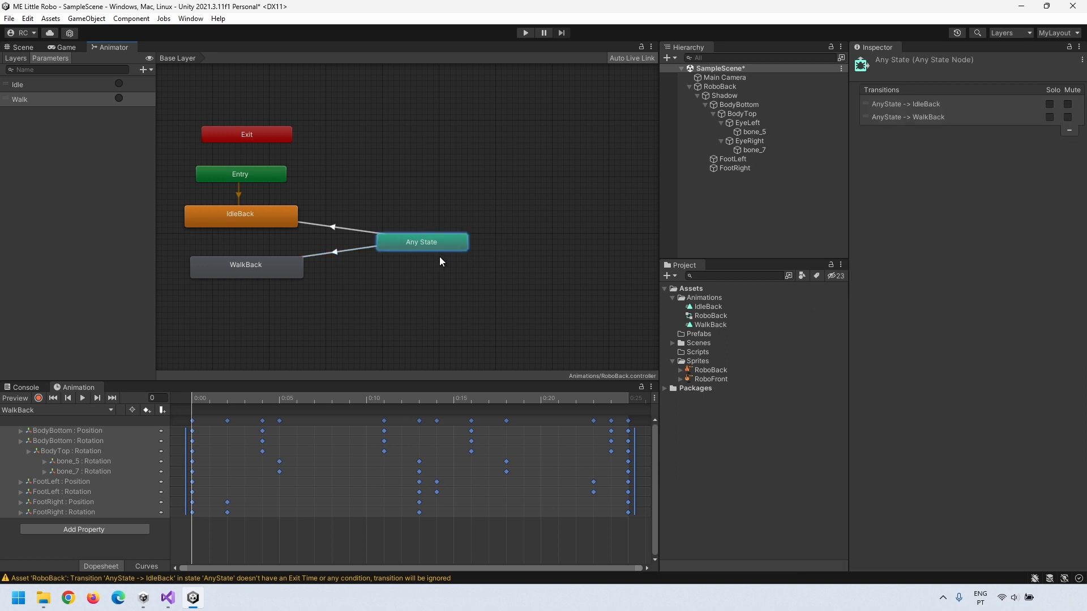
{"action": "left_click_drag", "start_coordinate": [437, 240], "coordinate": [425, 239]}
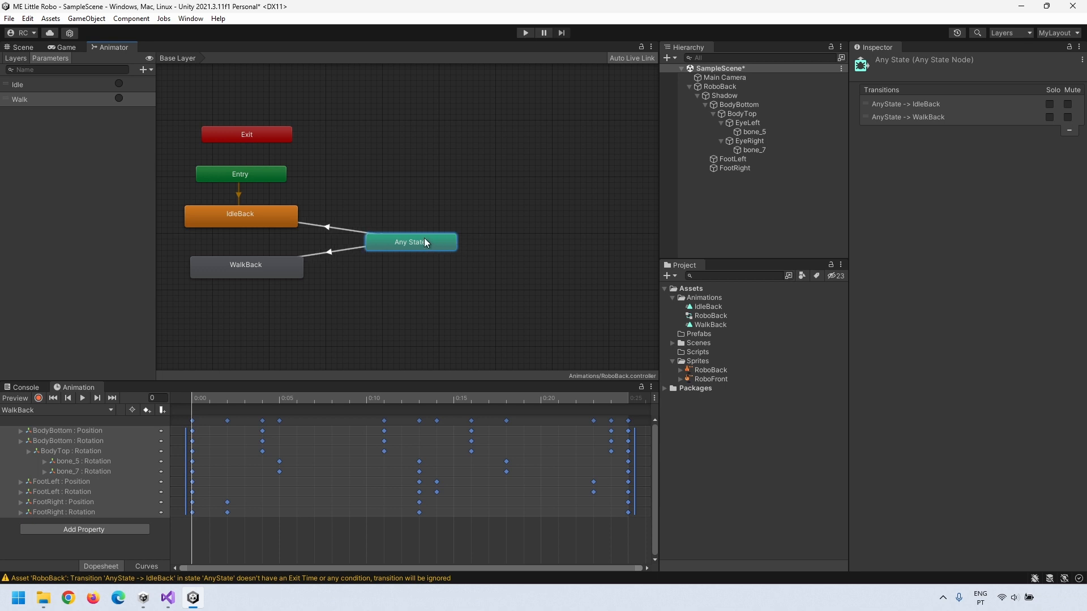
Step: Add a Walk trigger condition to the Any State → WalkBack transition
{"action": "left_click", "coordinate": [333, 250]}
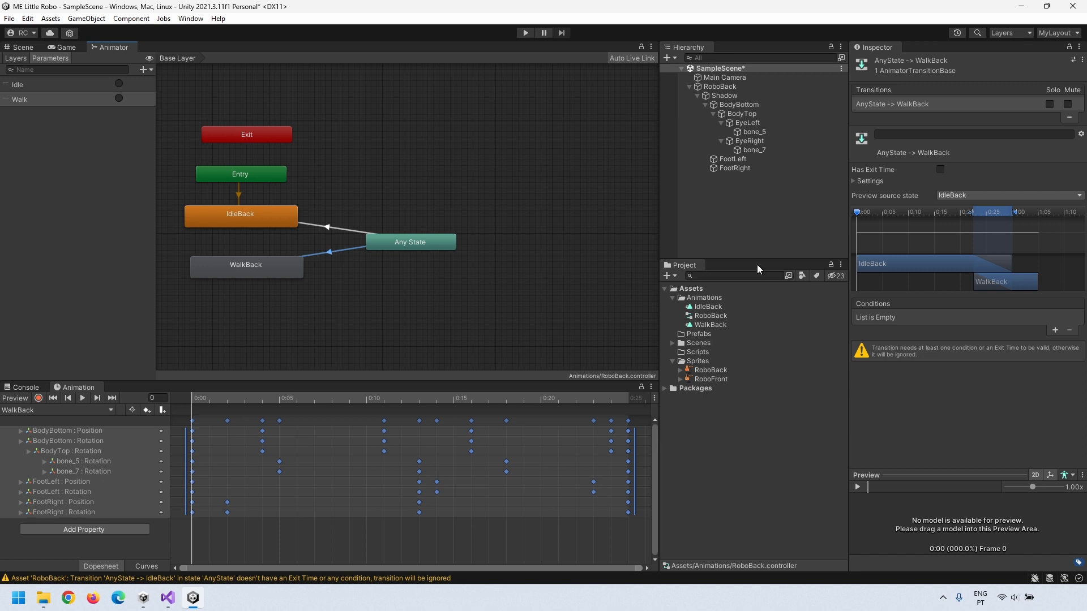
{"action": "left_click", "coordinate": [1054, 331]}
{"action": "left_click", "coordinate": [880, 318]}
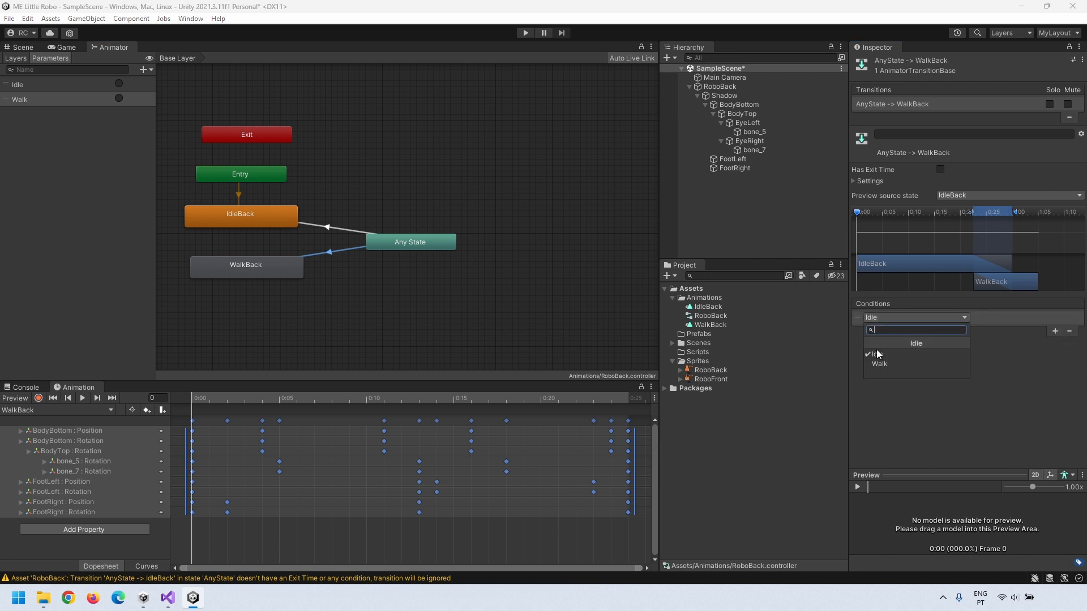
{"action": "left_click", "coordinate": [874, 364]}
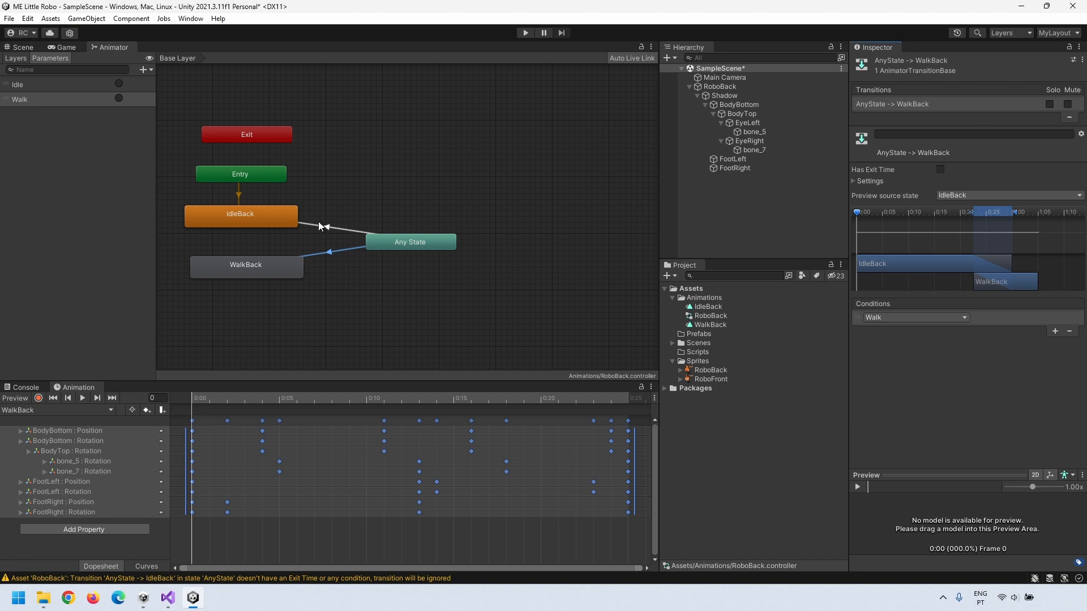
Step: Give the IdleBack transition an Idle trigger condition and dock the Animator beside the Animation timeline
{"action": "left_click", "coordinate": [319, 224]}
{"action": "left_click", "coordinate": [1055, 331]}
{"action": "left_click", "coordinate": [892, 318]}
{"action": "left_click", "coordinate": [878, 362]}
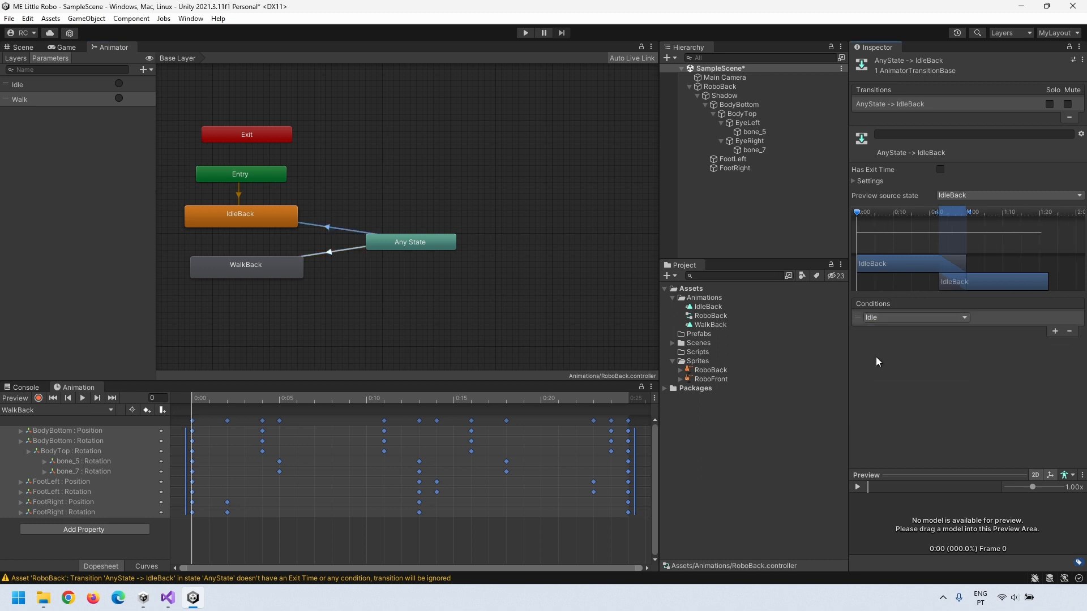
{"action": "left_click", "coordinate": [534, 269]}
{"action": "left_click_drag", "start_coordinate": [111, 47], "coordinate": [565, 477]}
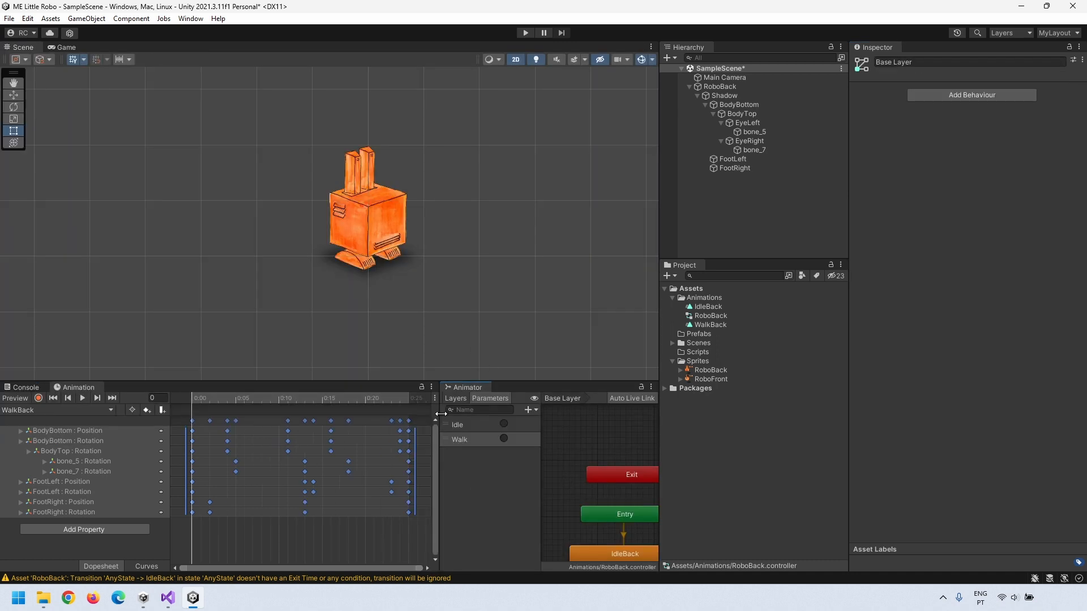
Step: Give the Animator graph more room and turn on Loop Time for IdleBack
{"action": "left_click_drag", "start_coordinate": [438, 423], "coordinate": [305, 423]}
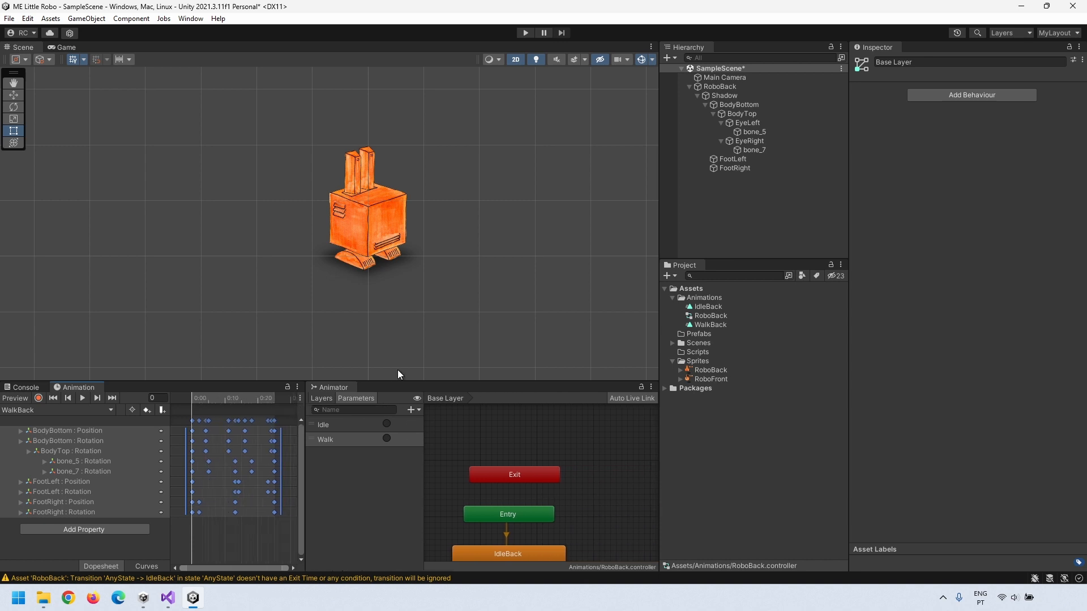
{"action": "left_click", "coordinate": [714, 308]}
{"action": "left_click", "coordinate": [949, 100]}
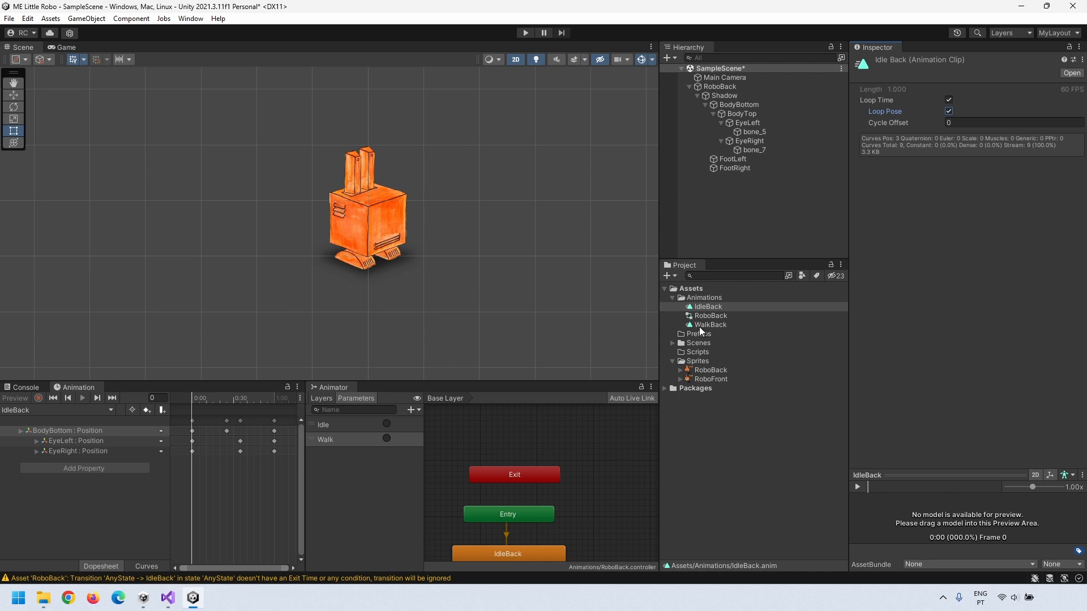
Step: Enable Loop Time and Loop Pose on WalkBack, then enter Play mode with RoboBack selected
{"action": "left_click", "coordinate": [702, 325]}
{"action": "left_click", "coordinate": [948, 100]}
{"action": "left_click", "coordinate": [949, 112]}
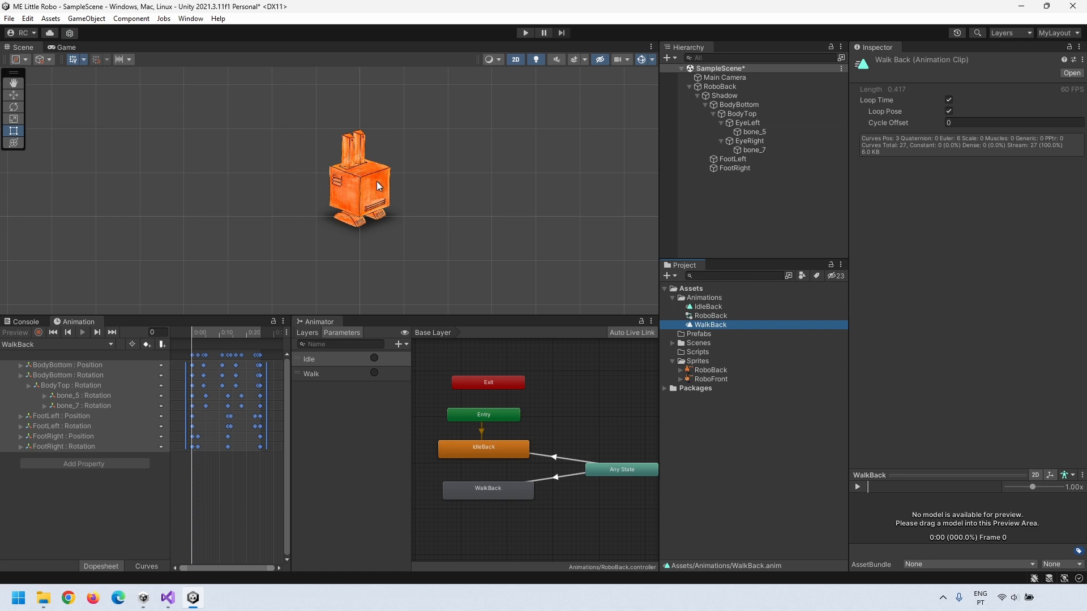
{"action": "left_click", "coordinate": [376, 181]}
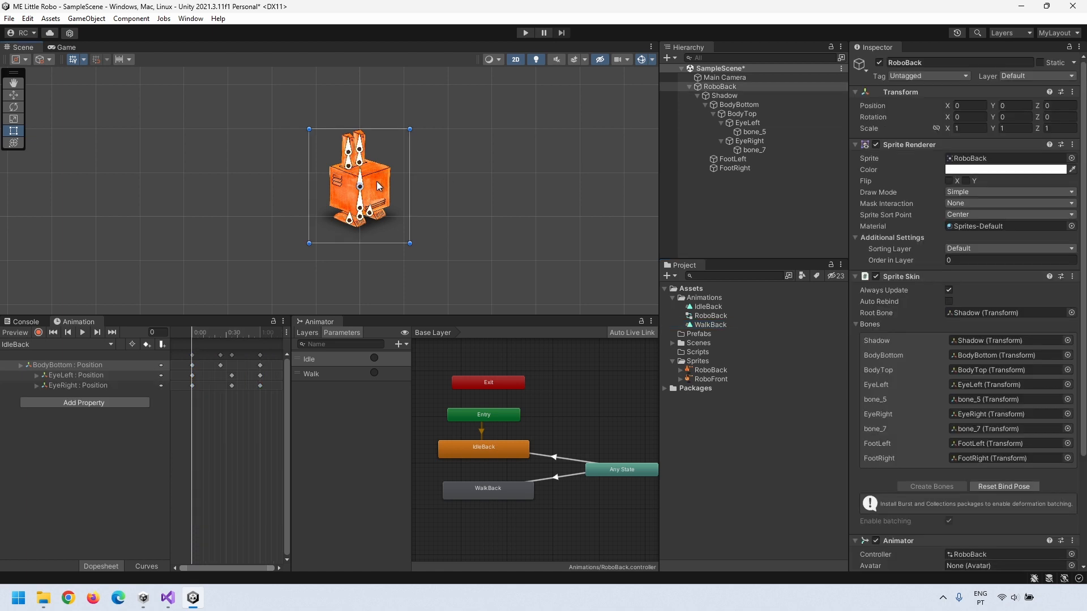
{"action": "left_click", "coordinate": [525, 32]}
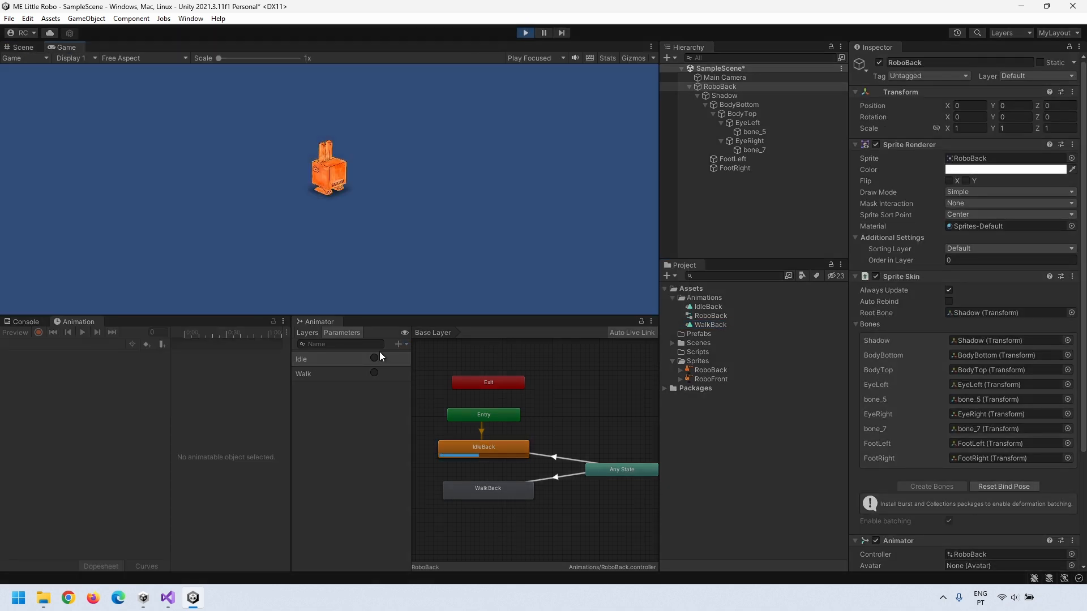
Step: Fire the Walk and Idle triggers to switch RoboBack between WalkBack and IdleBack
{"action": "left_click", "coordinate": [374, 372]}
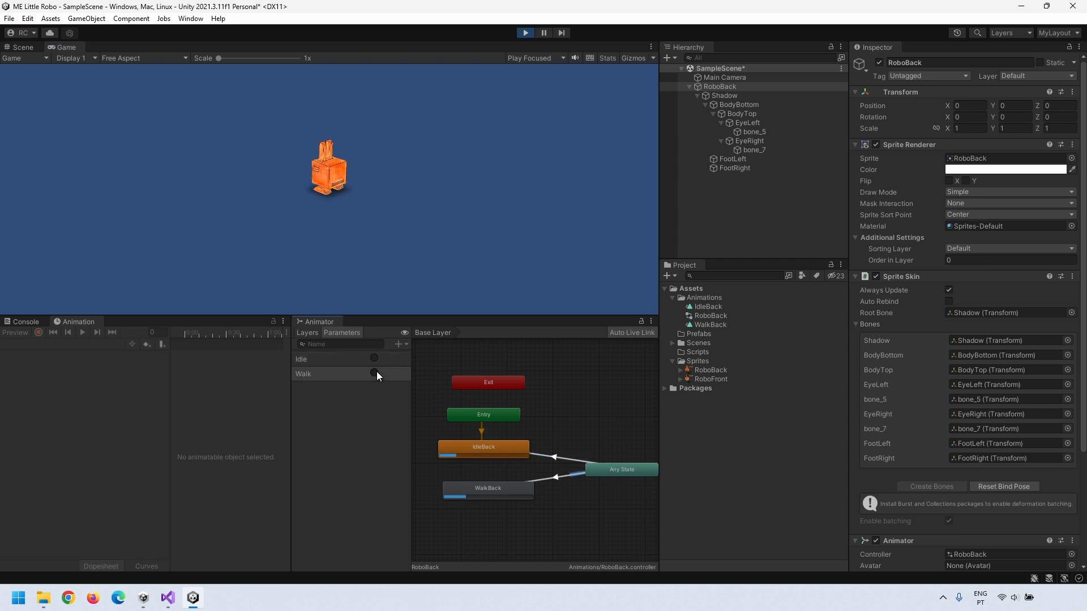
{"action": "left_click", "coordinate": [376, 359]}
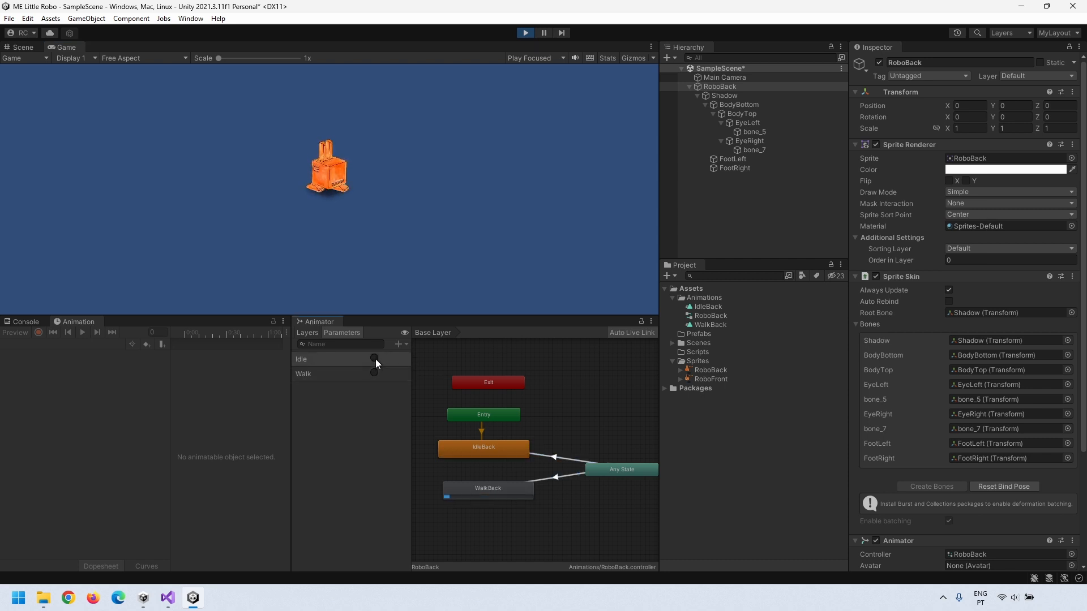
{"action": "left_click", "coordinate": [372, 368]}
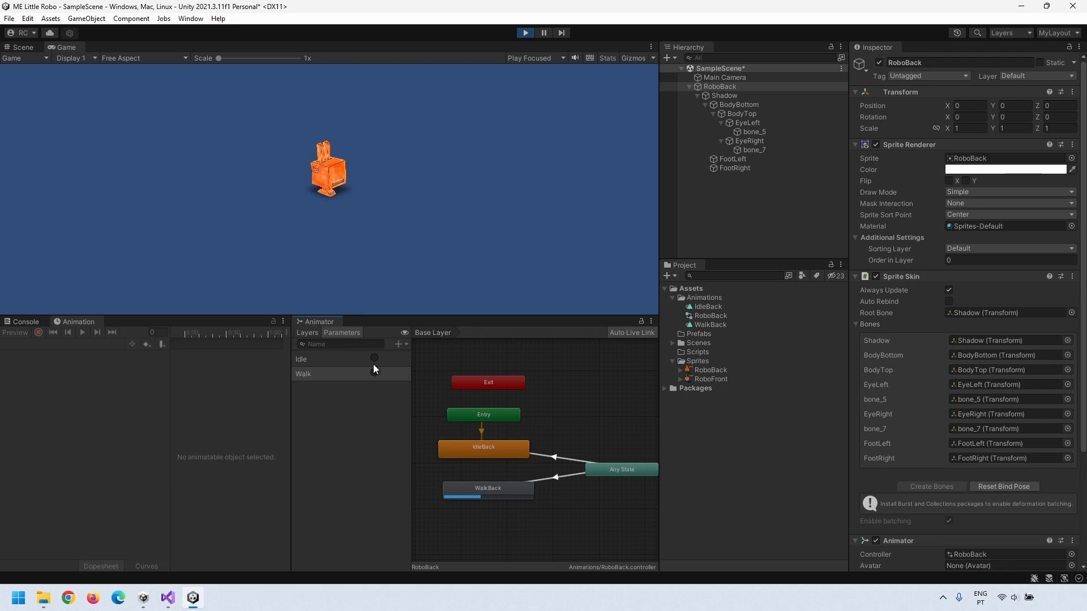
{"action": "left_click", "coordinate": [373, 359]}
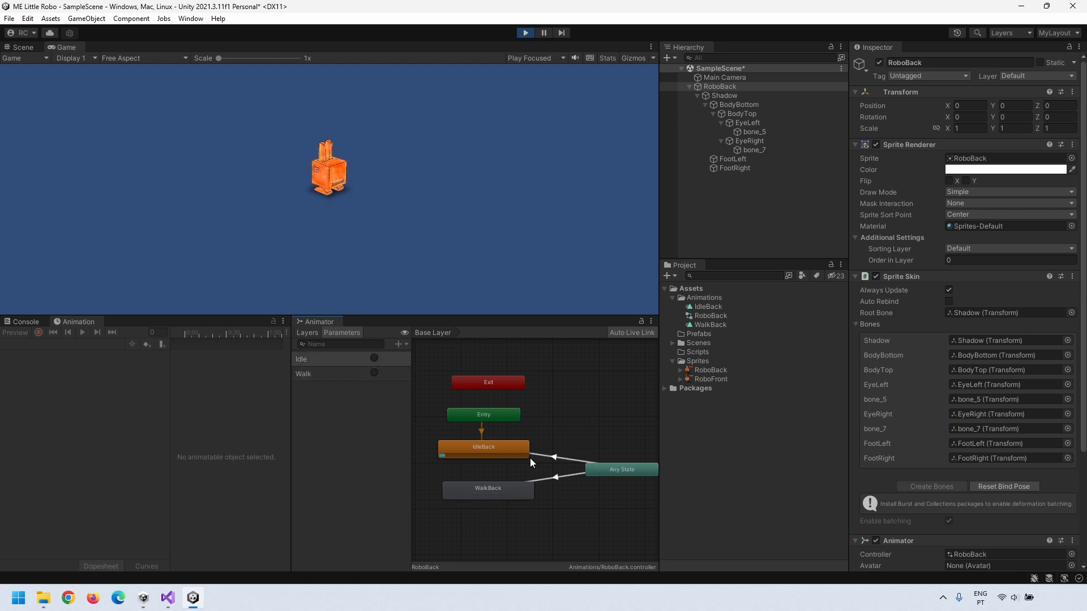
Step: Shorten the blend durations of the transitions into WalkBack and IdleBack
{"action": "left_click", "coordinate": [558, 476]}
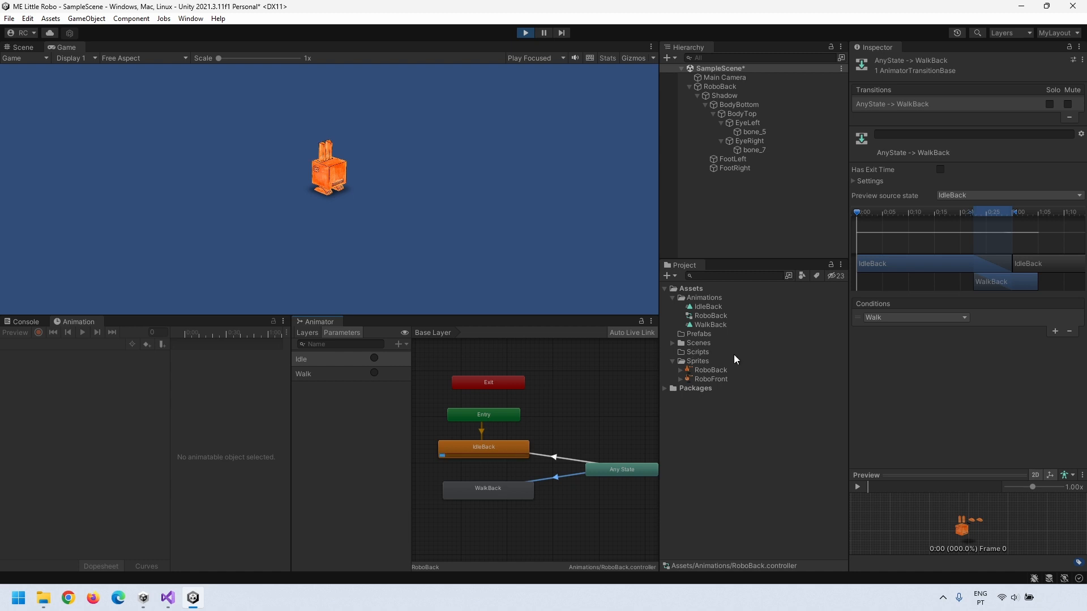
{"action": "left_click_drag", "start_coordinate": [1010, 217], "coordinate": [995, 215]}
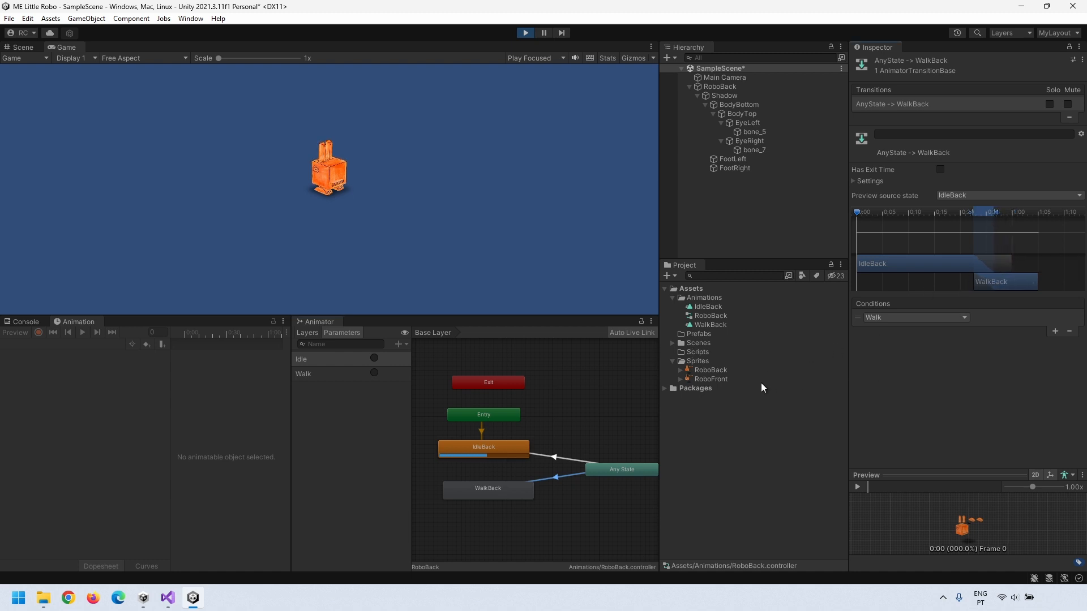
{"action": "left_click", "coordinate": [559, 457]}
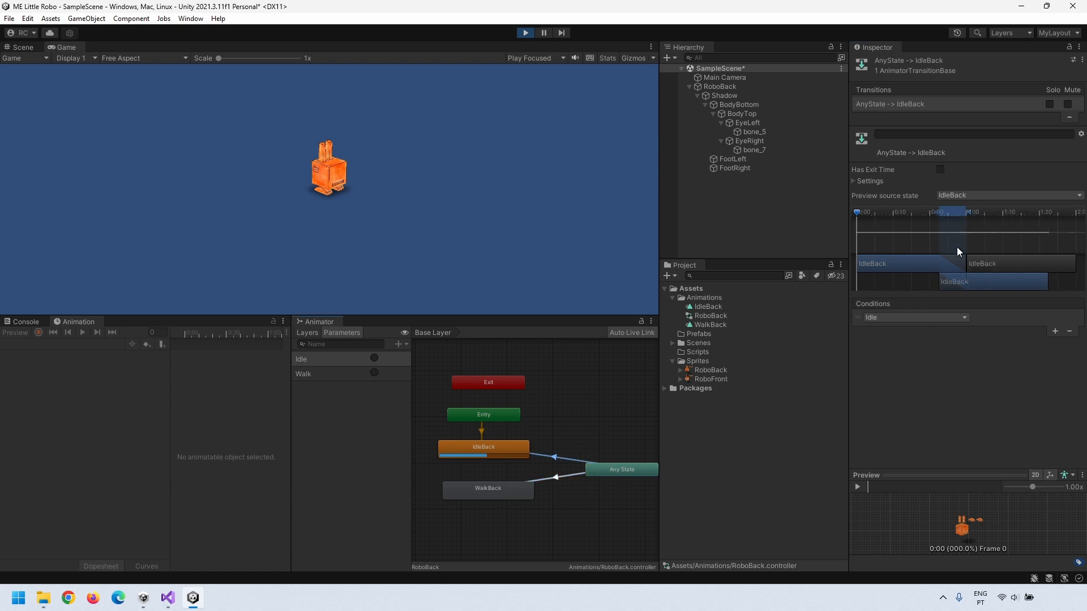
{"action": "left_click_drag", "start_coordinate": [971, 212], "coordinate": [959, 212]}
Step: Retest the shorter blends by firing Walk and Idle repeatedly, then exit Play mode
{"action": "left_click", "coordinate": [374, 373]}
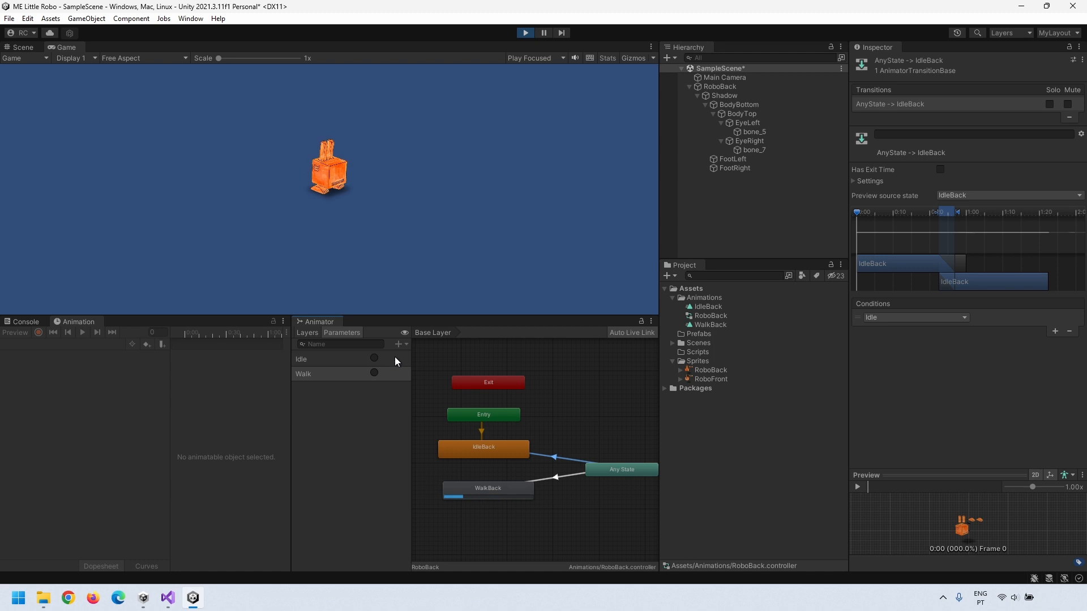
{"action": "left_click", "coordinate": [395, 356]}
{"action": "left_click", "coordinate": [395, 372]}
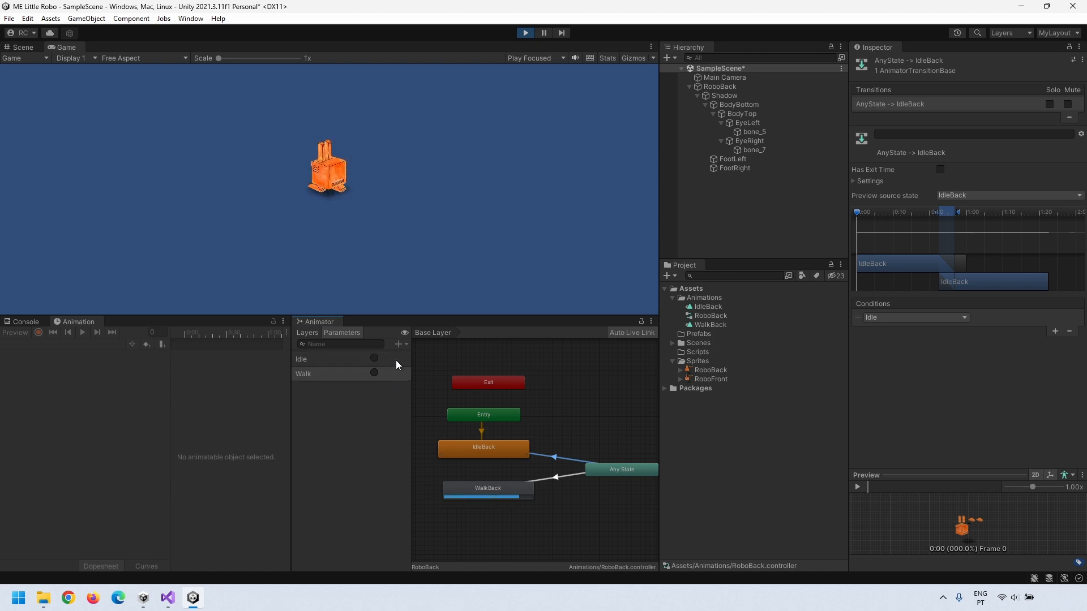
{"action": "left_click", "coordinate": [396, 360]}
{"action": "left_click", "coordinate": [396, 372]}
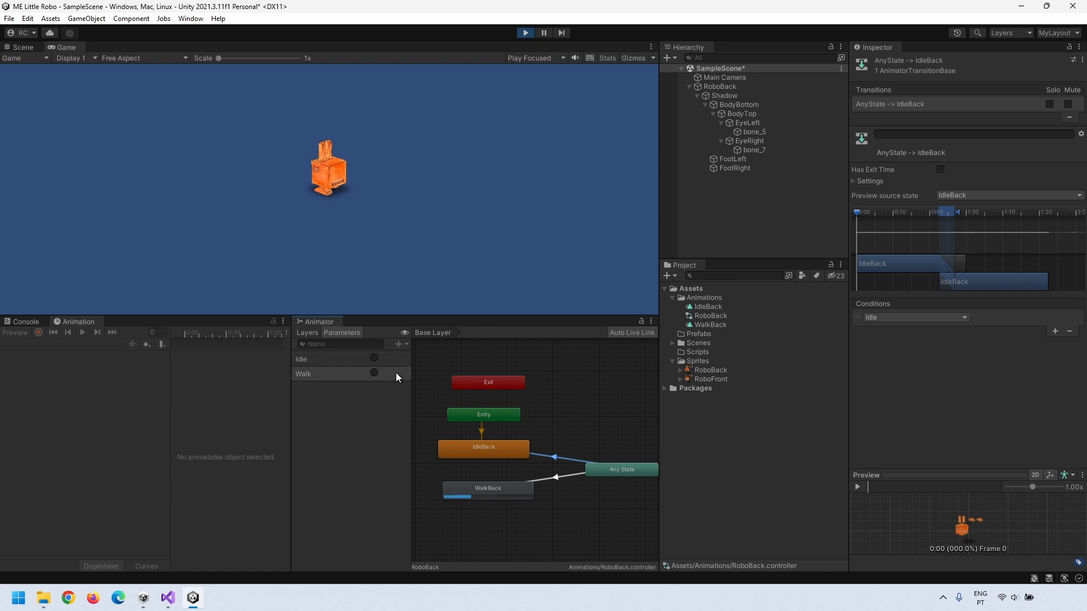
{"action": "left_click", "coordinate": [396, 357]}
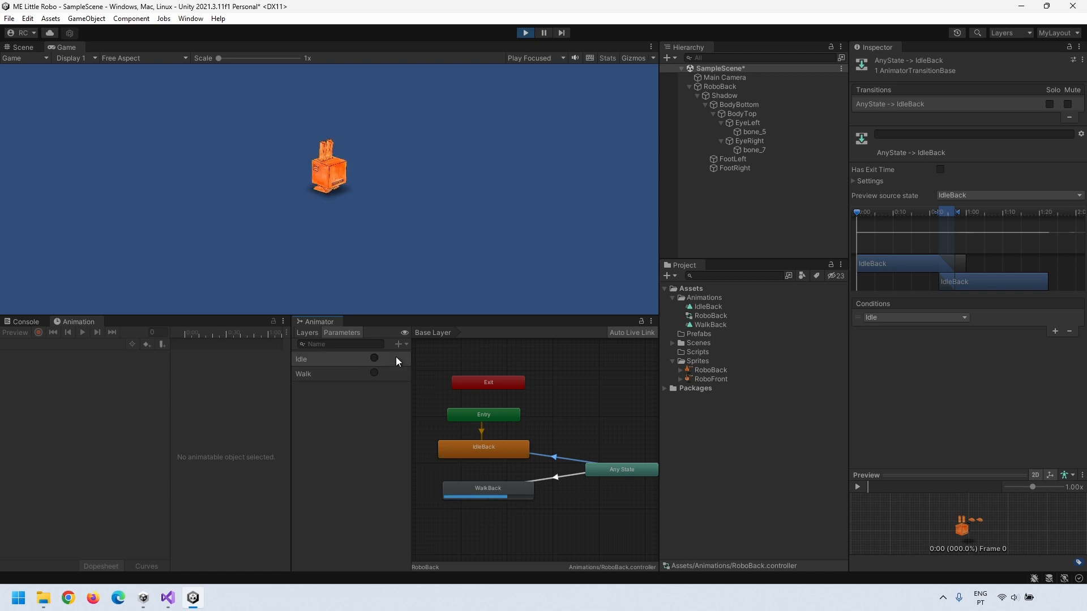
{"action": "left_click", "coordinate": [525, 33]}
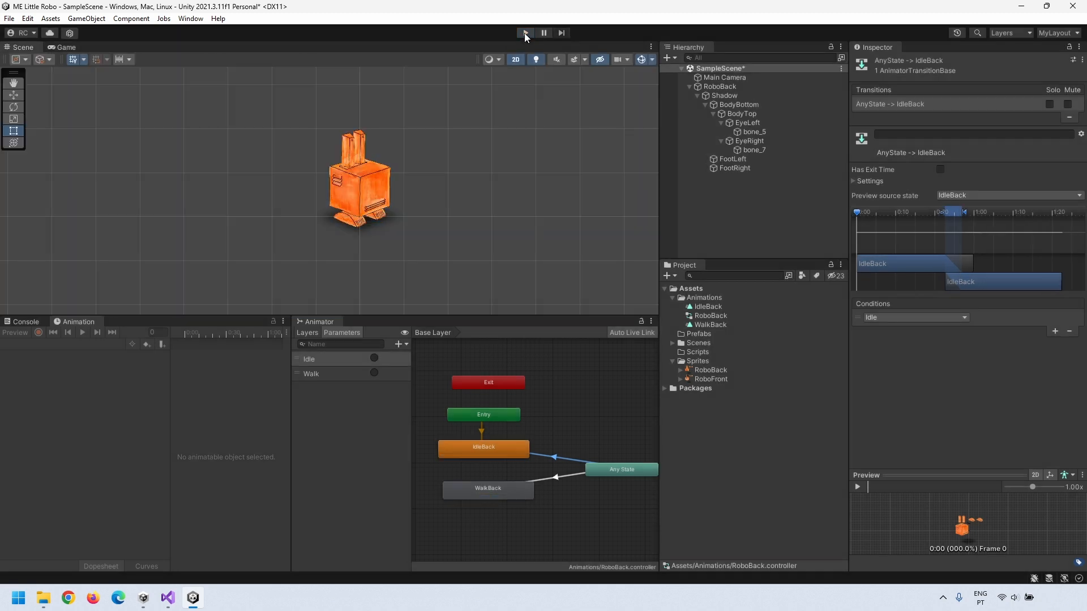
Step: Enlarge the Scene view and collapse RoboBack's Shadow and bone foldouts so only Main Camera and RoboBack show
{"action": "left_click_drag", "start_coordinate": [357, 317], "coordinate": [227, 355]}
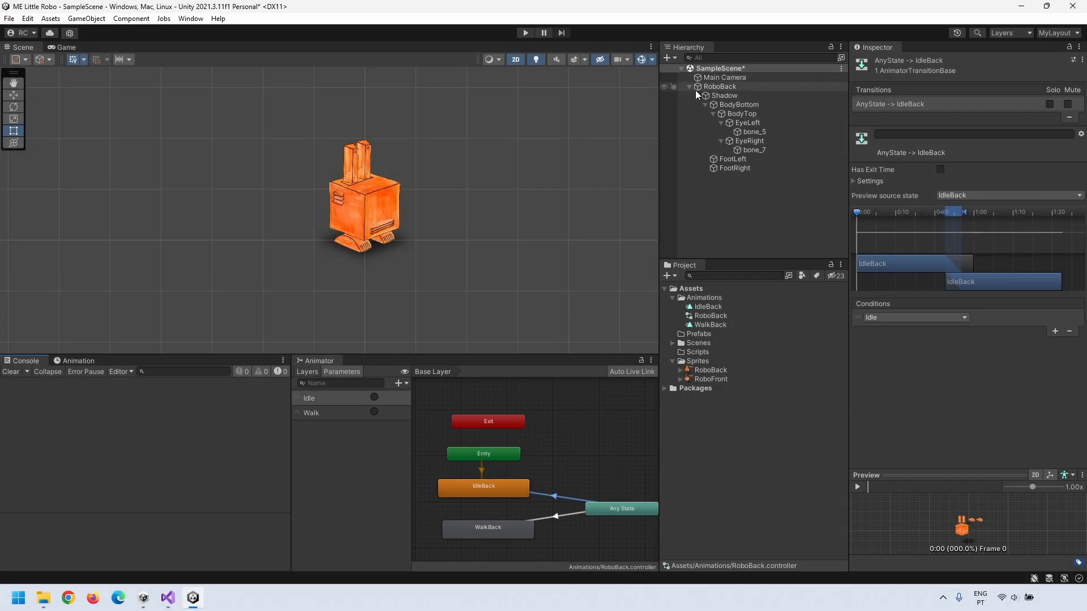
{"action": "left_click", "coordinate": [709, 86]}
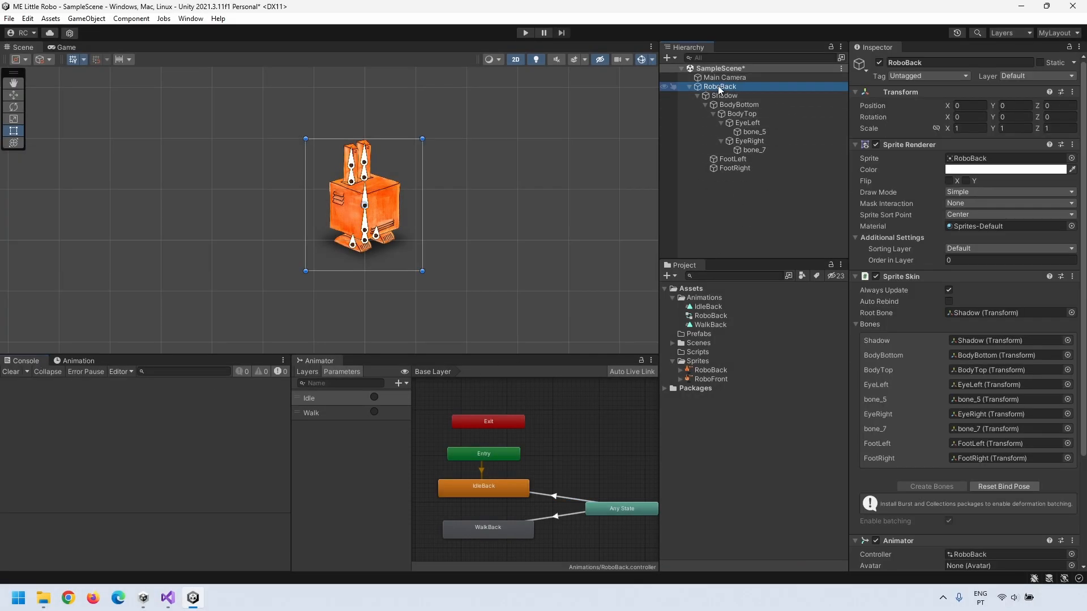
{"action": "left_click", "coordinate": [697, 96]}
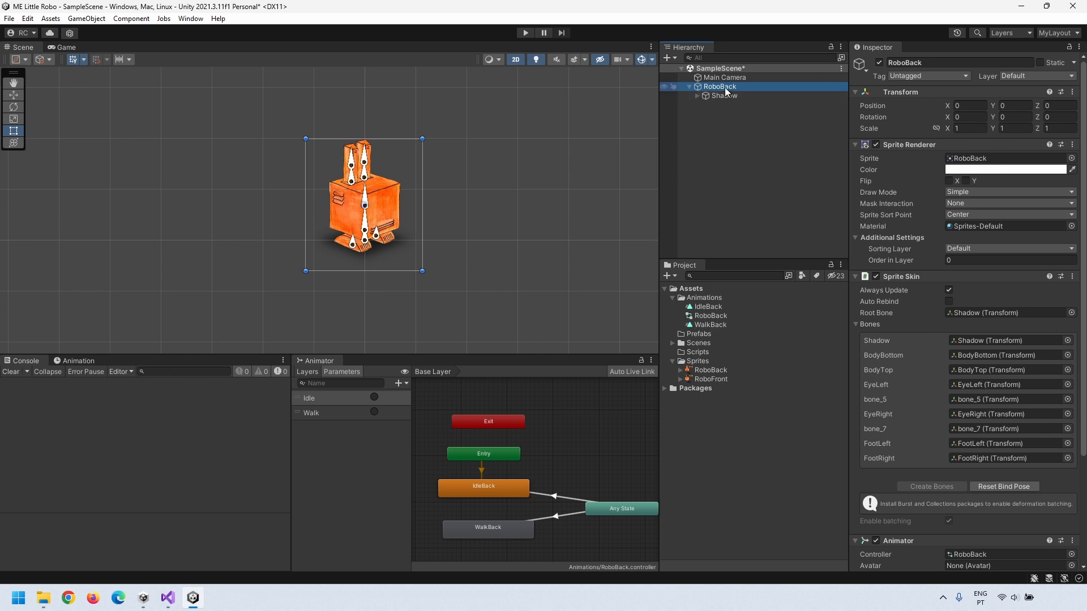
{"action": "left_click", "coordinate": [730, 97]}
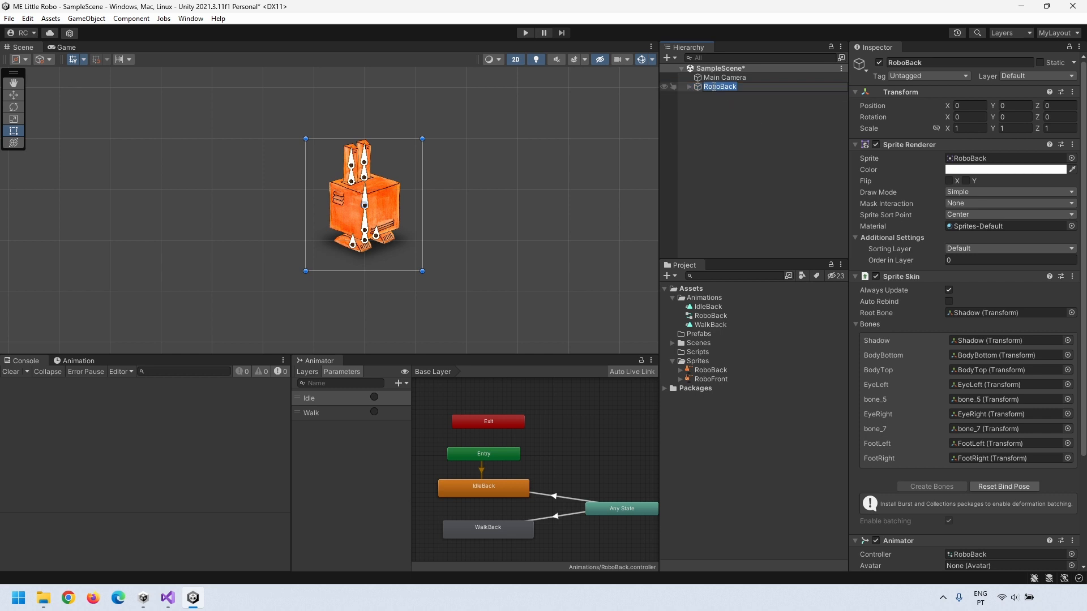
{"action": "left_click", "coordinate": [726, 86]}
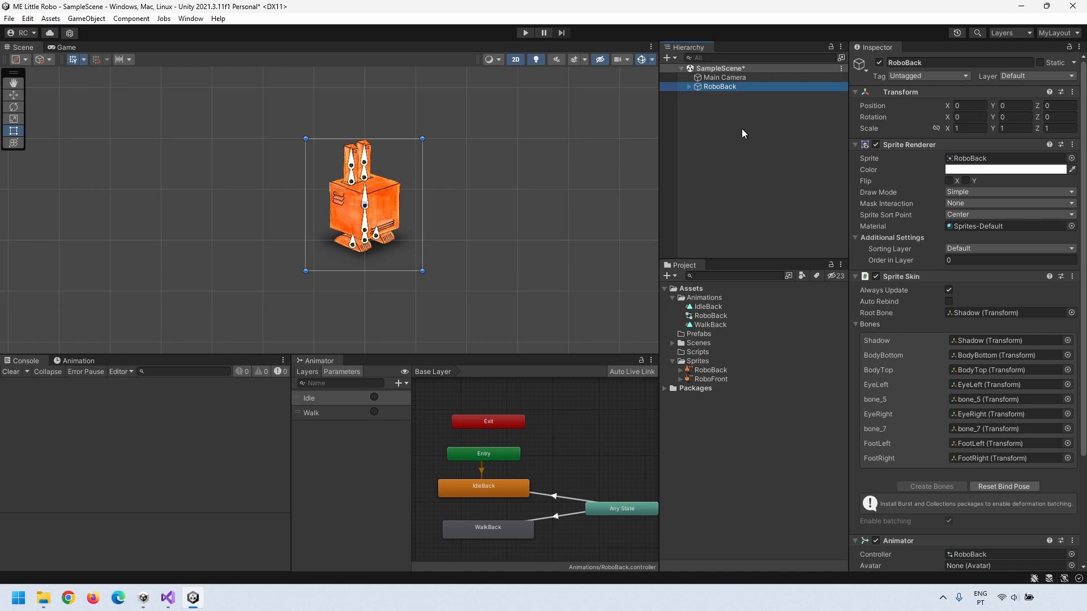
{"action": "left_click", "coordinate": [707, 117]}
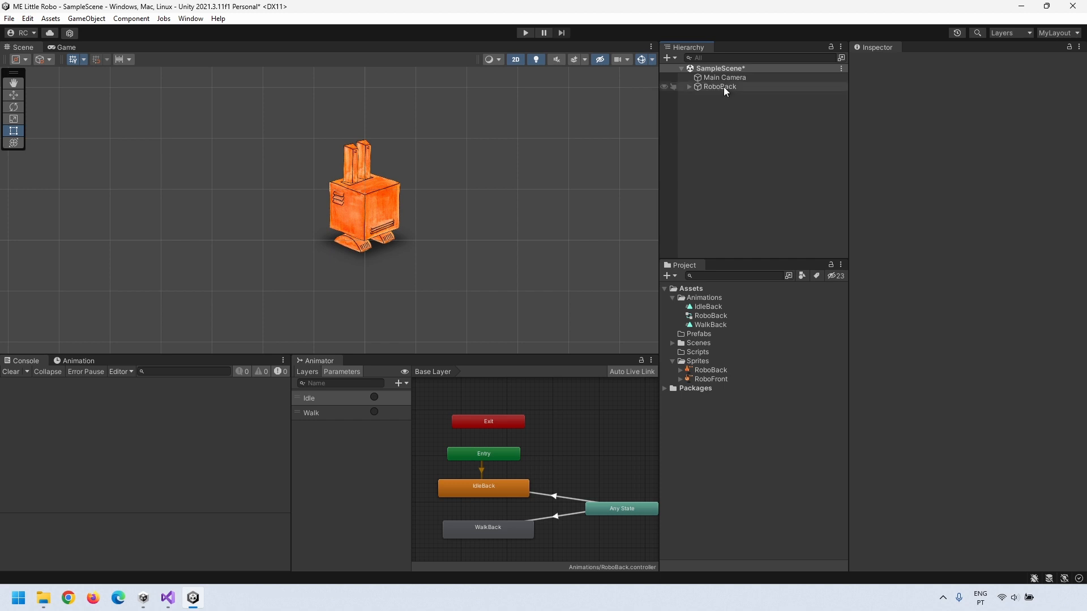
Step: Create an empty object named Robo at position 0, 0 and make RoboBack its child
{"action": "right_click", "coordinate": [721, 114]}
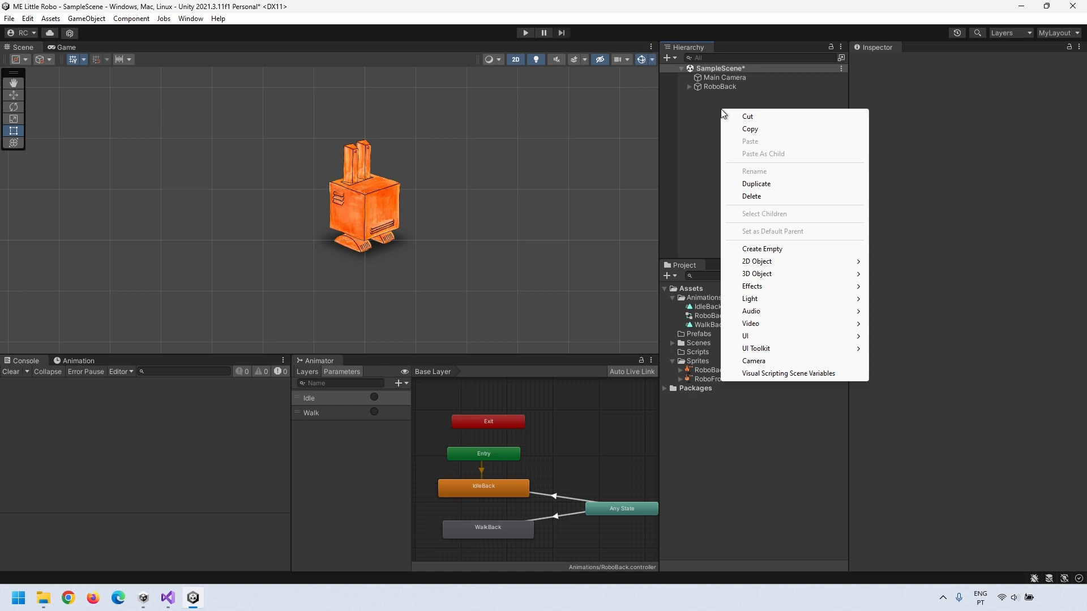
{"action": "left_click", "coordinate": [765, 249]}
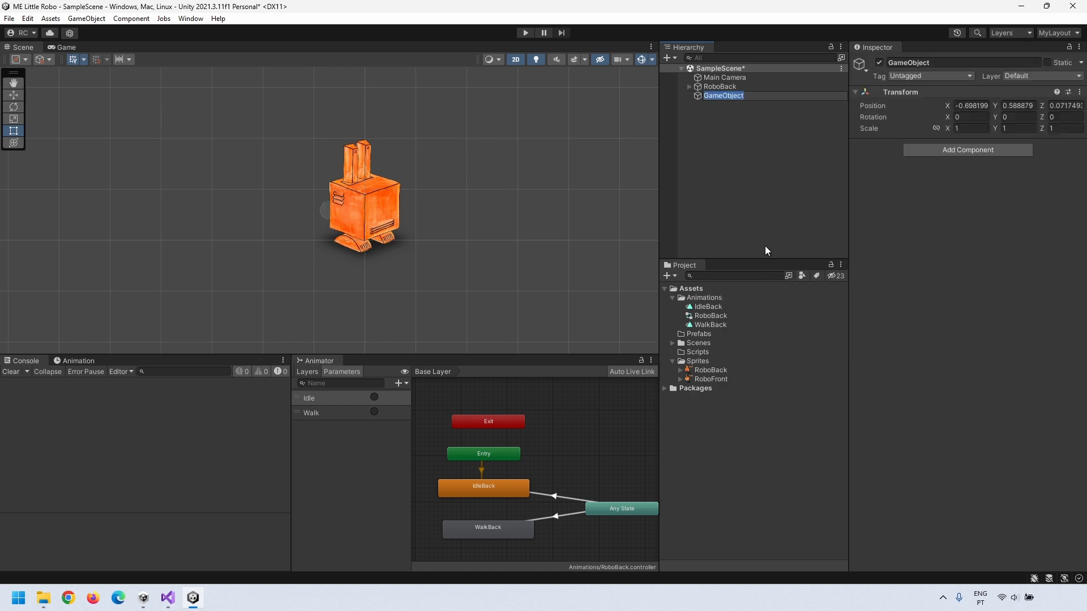
{"action": "type", "text": "Robo"}
{"action": "key", "text": "Return"}
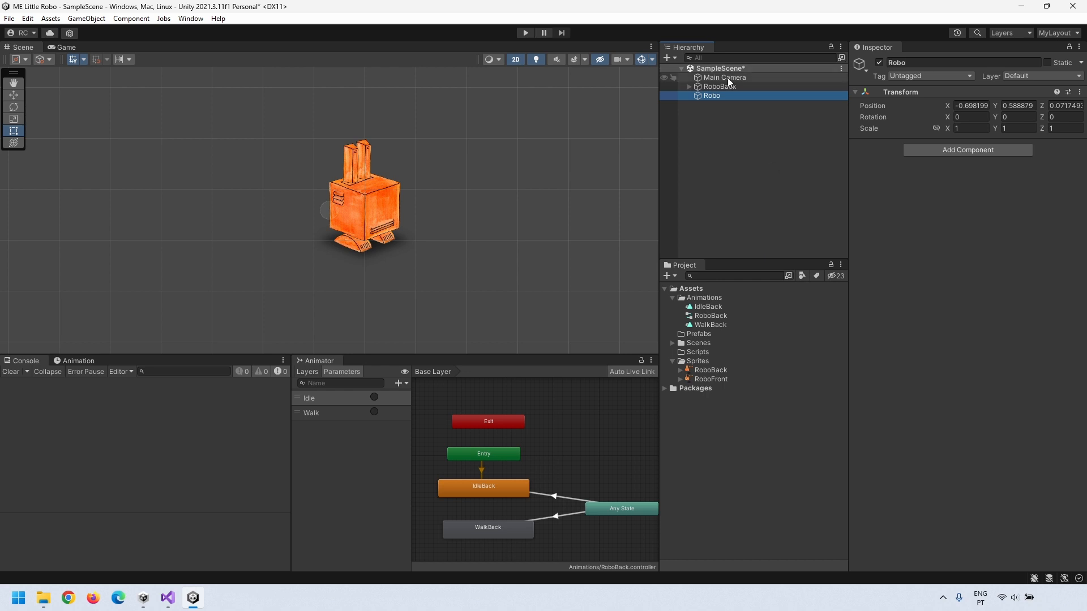
{"action": "left_click", "coordinate": [726, 133]}
{"action": "left_click", "coordinate": [712, 96]}
{"action": "left_click", "coordinate": [971, 106]}
{"action": "type", "text": "0"}
{"action": "key", "text": "Tab"}
{"action": "type", "text": "0"}
{"action": "key", "text": "Tab"}
{"action": "type", "text": "0"}
{"action": "left_click", "coordinate": [714, 96]}
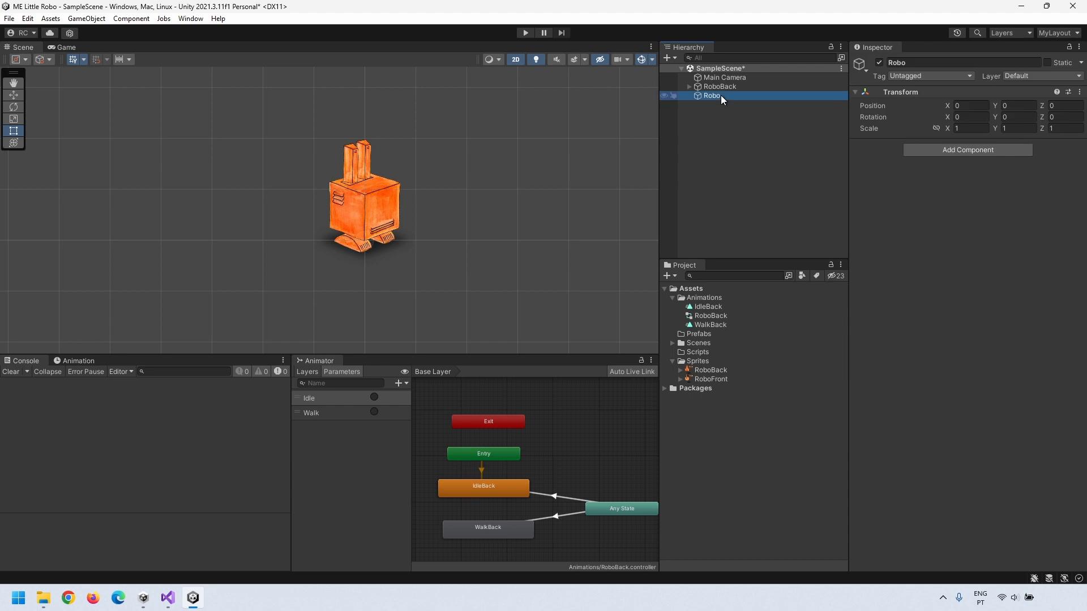
{"action": "left_click_drag", "start_coordinate": [709, 86], "coordinate": [712, 94]}
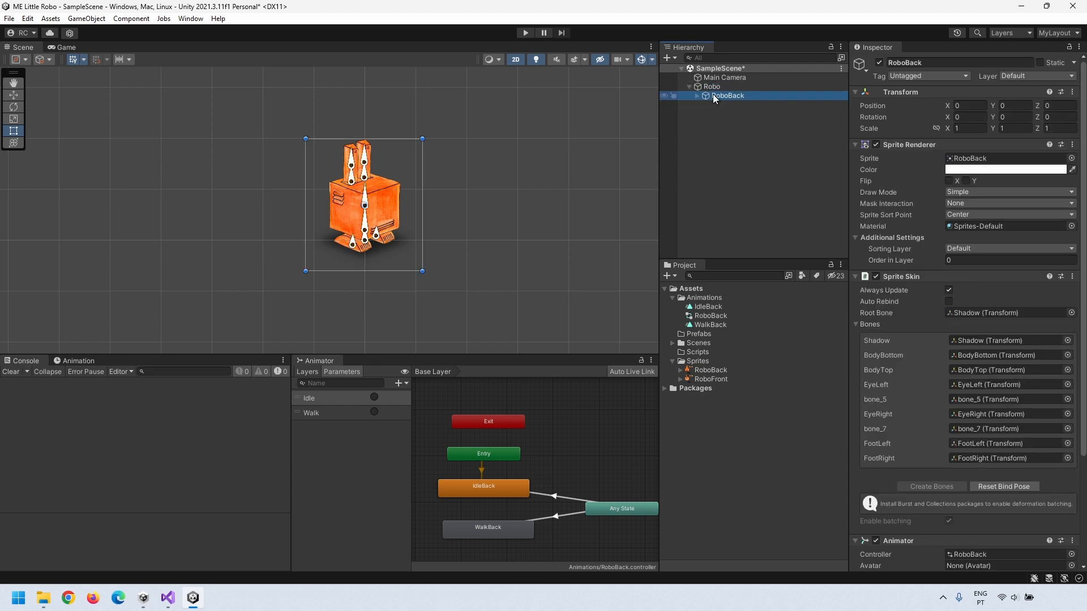
Step: Create a C# script named Robo in Scripts, attach it to the Robo object, and open it
{"action": "right_click", "coordinate": [702, 353]}
{"action": "mouse_move", "coordinate": [747, 48]}
{"action": "left_click", "coordinate": [933, 71]}
{"action": "type", "text": "Robo"}
{"action": "key", "text": "Return"}
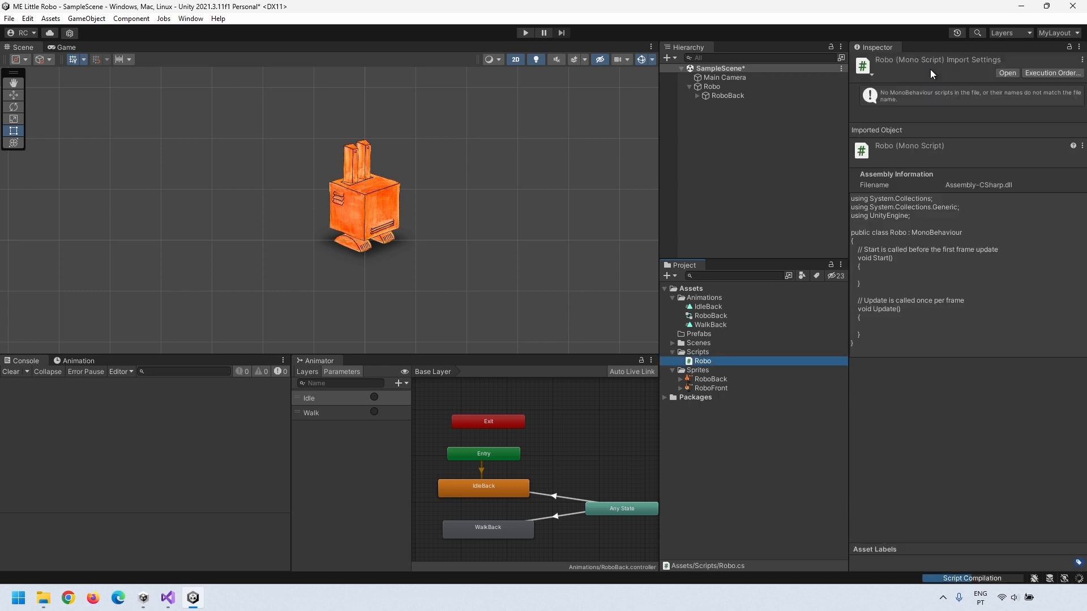
{"action": "left_click_drag", "start_coordinate": [703, 360], "coordinate": [714, 86]}
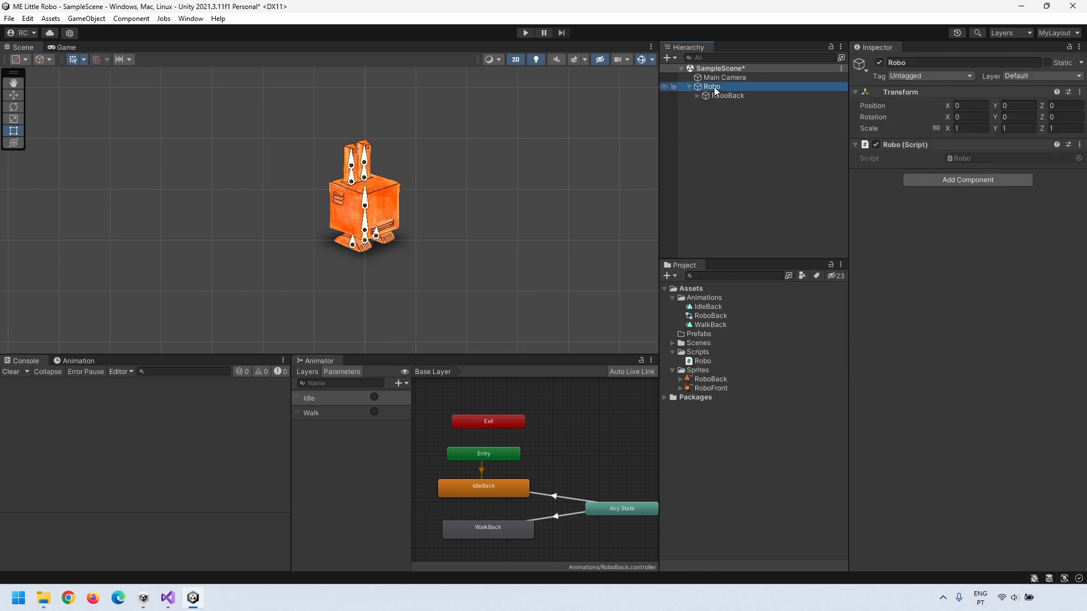
{"action": "double_click", "coordinate": [956, 158]}
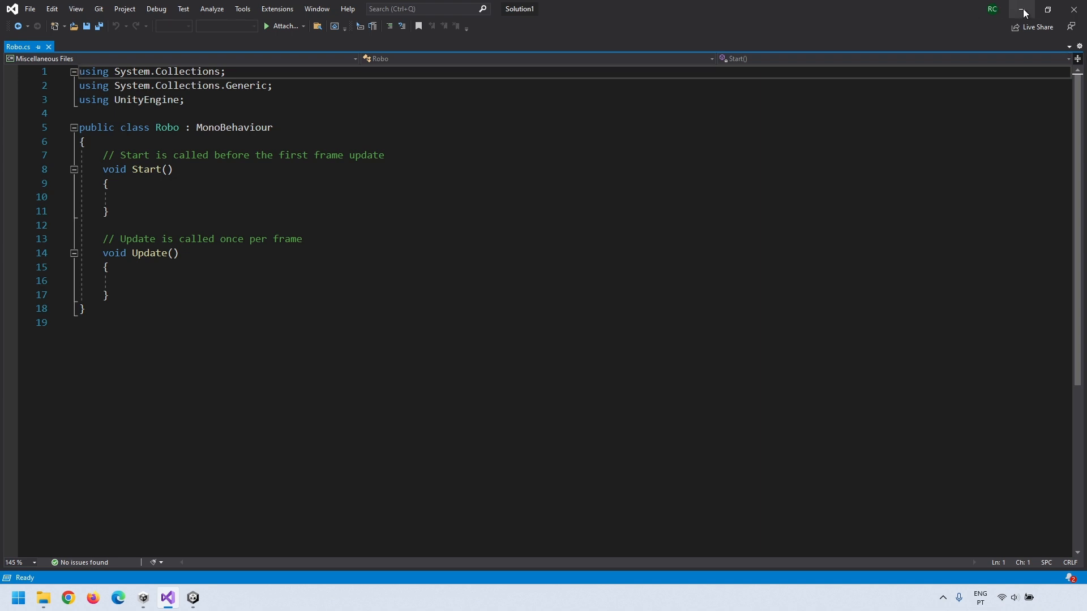
Step: Resize Visual Studio into a narrower window beside Unity, then search the browser for 'unity move character'
{"action": "left_click", "coordinate": [1048, 9]}
{"action": "scroll", "coordinate": [390, 308], "scroll_direction": "up", "scroll_amount": 3, "text": "ctrl"}
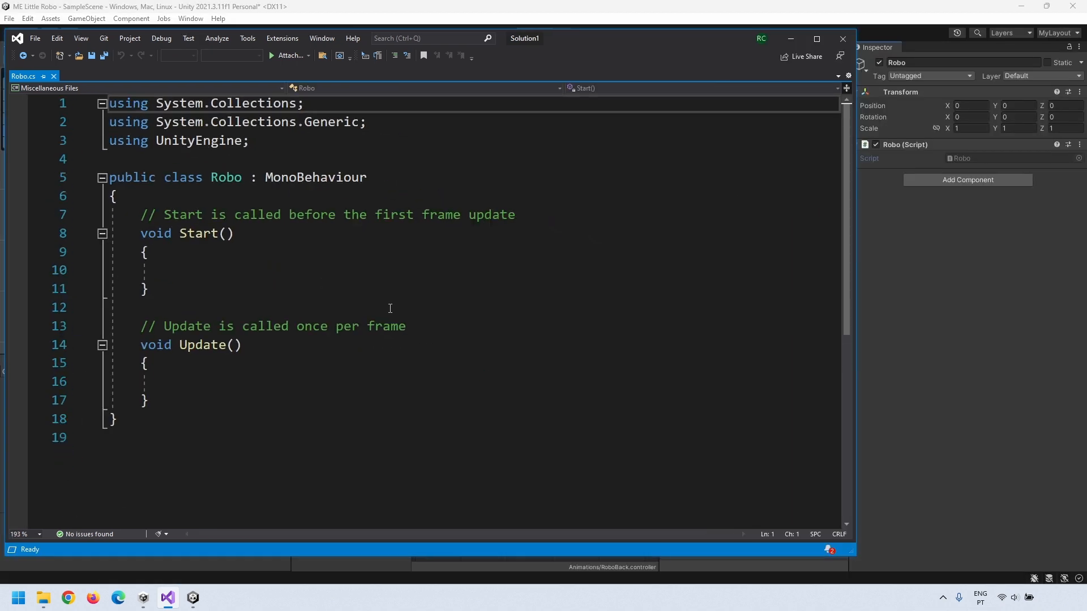
{"action": "left_click_drag", "start_coordinate": [856, 349], "coordinate": [762, 348]}
{"action": "left_click_drag", "start_coordinate": [580, 39], "coordinate": [602, 39]}
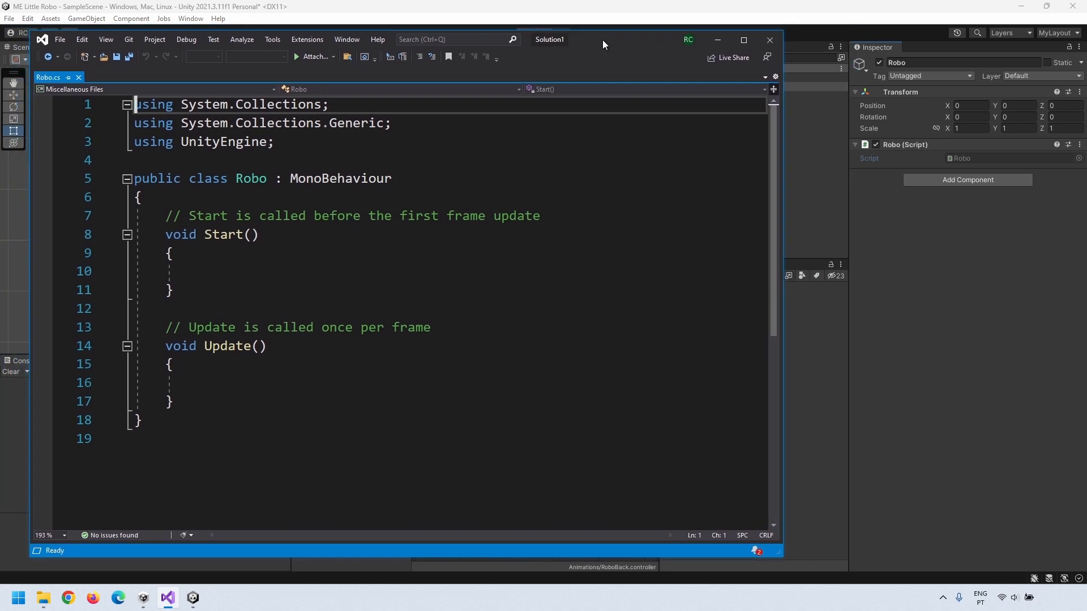
{"action": "left_click", "coordinate": [118, 598]}
{"action": "type", "text": "unity move character"}
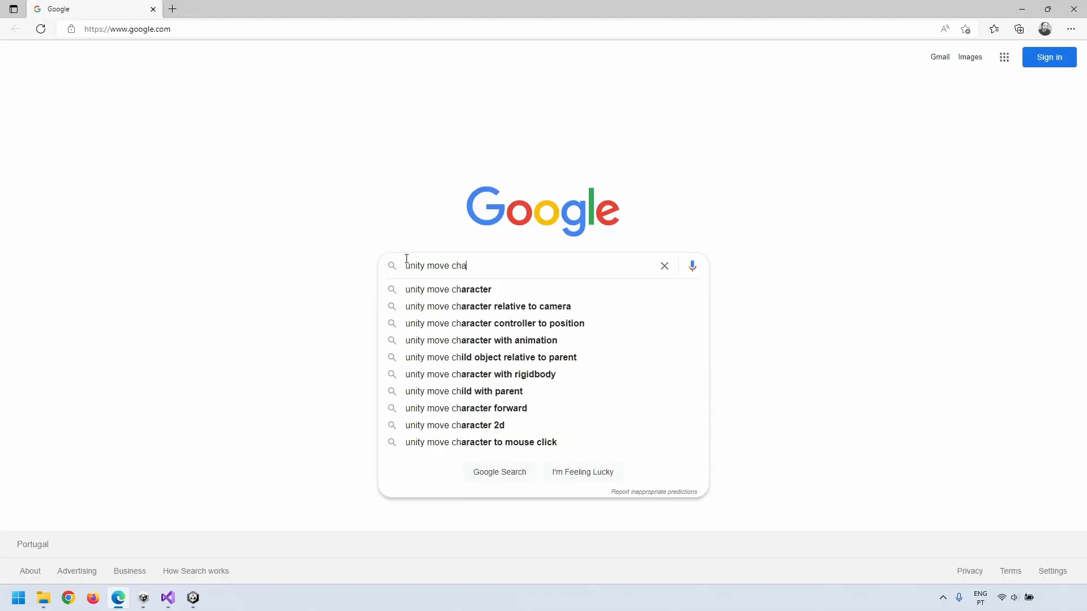
Step: Search 'unity move 2d character' and review the transform.position and rigidbody velocity code examples
{"action": "left_click", "coordinate": [452, 266]}
{"action": "type", "text": "2d"}
{"action": "key", "text": "Return"}
{"action": "scroll", "coordinate": [291, 220], "scroll_direction": "down", "scroll_amount": 12}
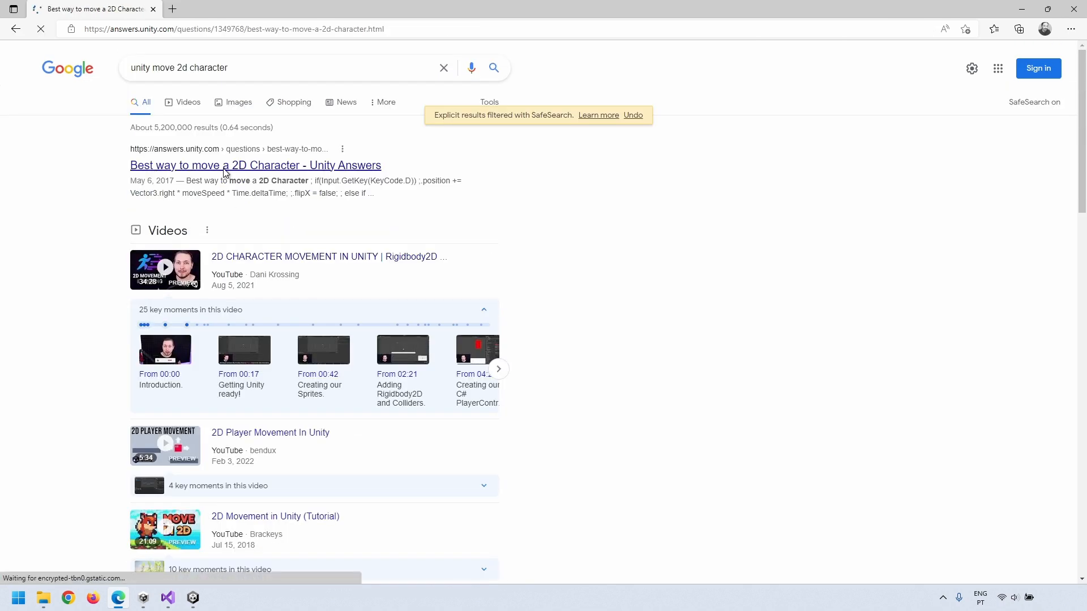
{"action": "left_click_drag", "start_coordinate": [303, 283], "coordinate": [505, 283]}
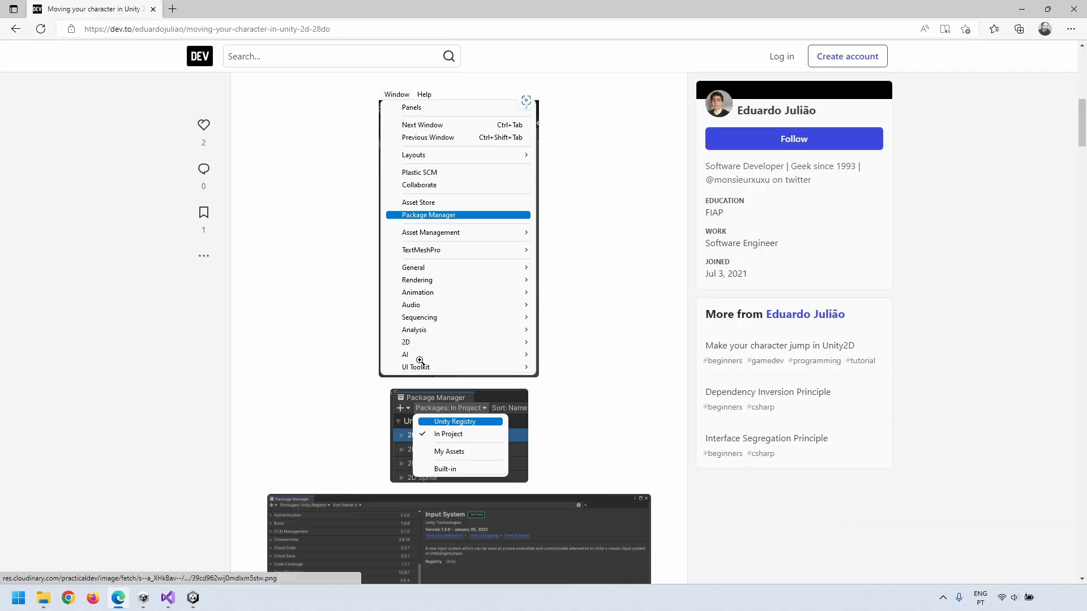
{"action": "scroll", "coordinate": [396, 368], "scroll_direction": "down", "scroll_amount": 10}
{"action": "left_click_drag", "start_coordinate": [281, 437], "coordinate": [558, 438]}
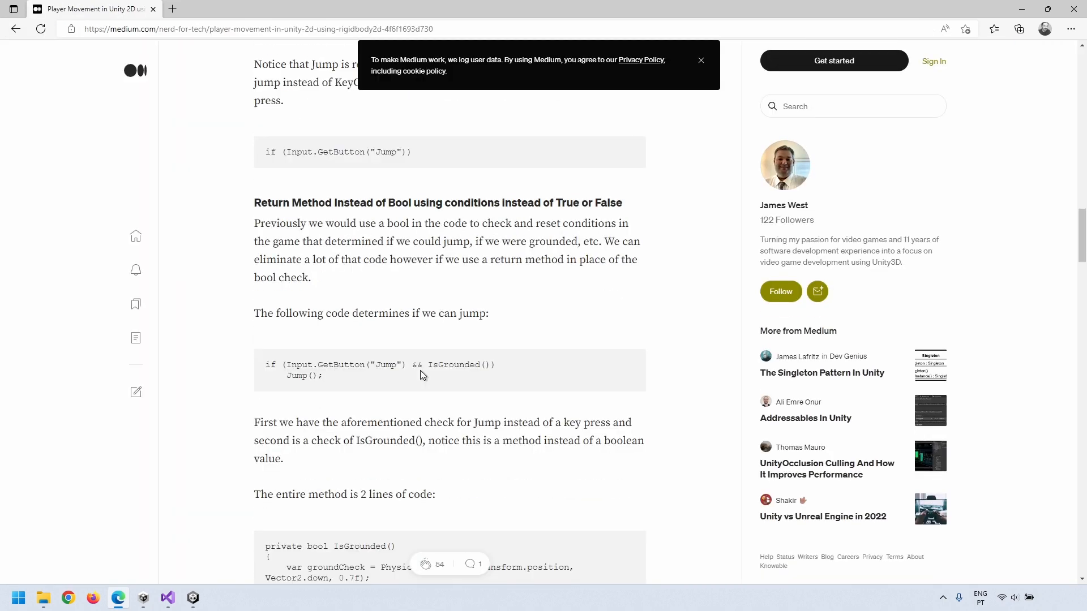
{"action": "scroll", "coordinate": [333, 438], "scroll_direction": "down", "scroll_amount": 10}
{"action": "left_click_drag", "start_coordinate": [287, 329], "coordinate": [535, 338]}
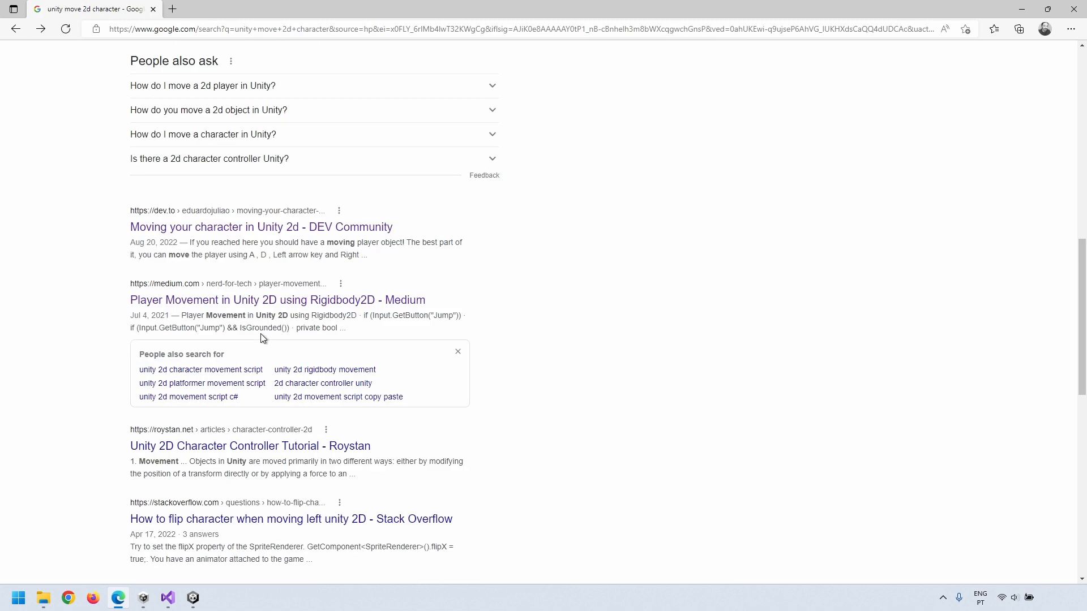
{"action": "scroll", "coordinate": [262, 339], "scroll_direction": "down", "scroll_amount": 4}
Step: Read the CharacterController.Move docs and the Day 6 of Game Dev movement article
{"action": "left_click", "coordinate": [316, 359]}
{"action": "left_click_drag", "start_coordinate": [211, 117], "coordinate": [423, 118]}
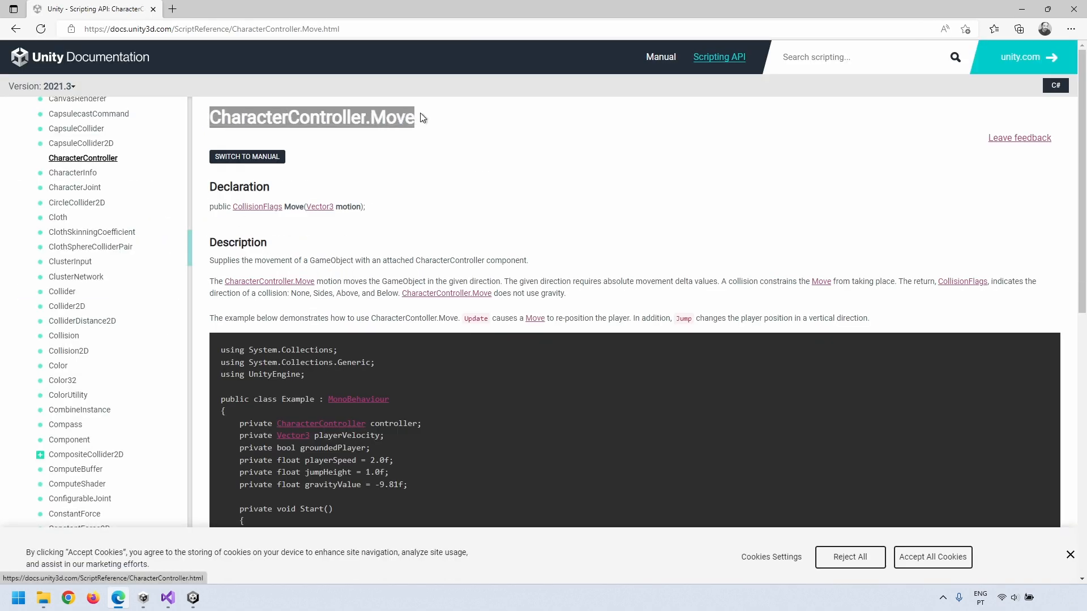
{"action": "left_click", "coordinate": [16, 29]}
{"action": "scroll", "coordinate": [483, 376], "scroll_direction": "down", "scroll_amount": 4}
{"action": "left_click", "coordinate": [345, 301]}
{"action": "scroll", "coordinate": [345, 297], "scroll_direction": "down", "scroll_amount": 20}
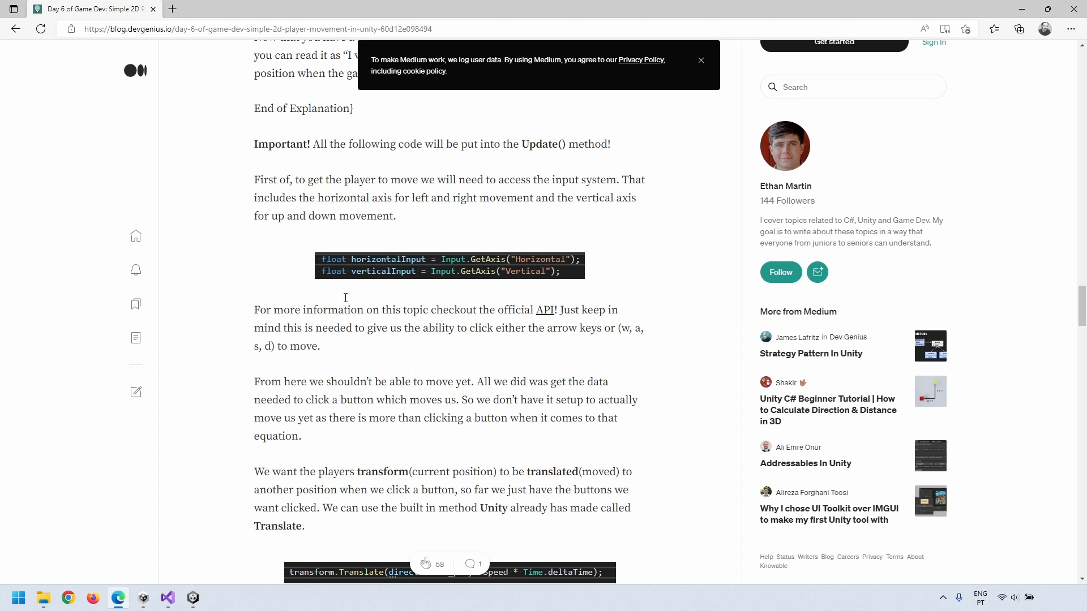
{"action": "scroll", "coordinate": [345, 298], "scroll_direction": "down", "scroll_amount": 5}
{"action": "left_click_drag", "start_coordinate": [286, 246], "coordinate": [643, 259]}
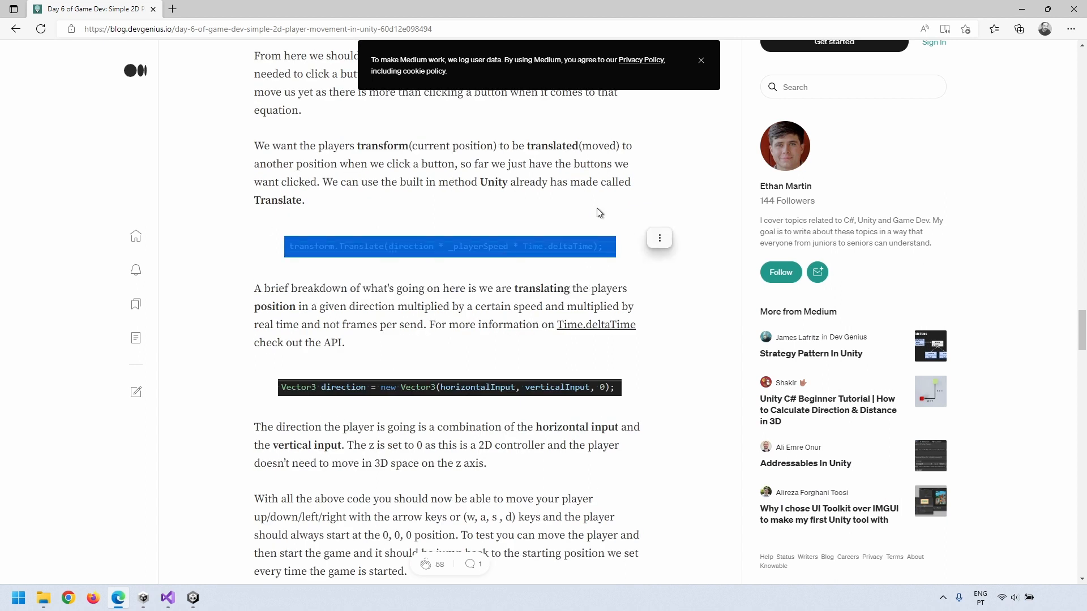
{"action": "left_click", "coordinate": [295, 235]}
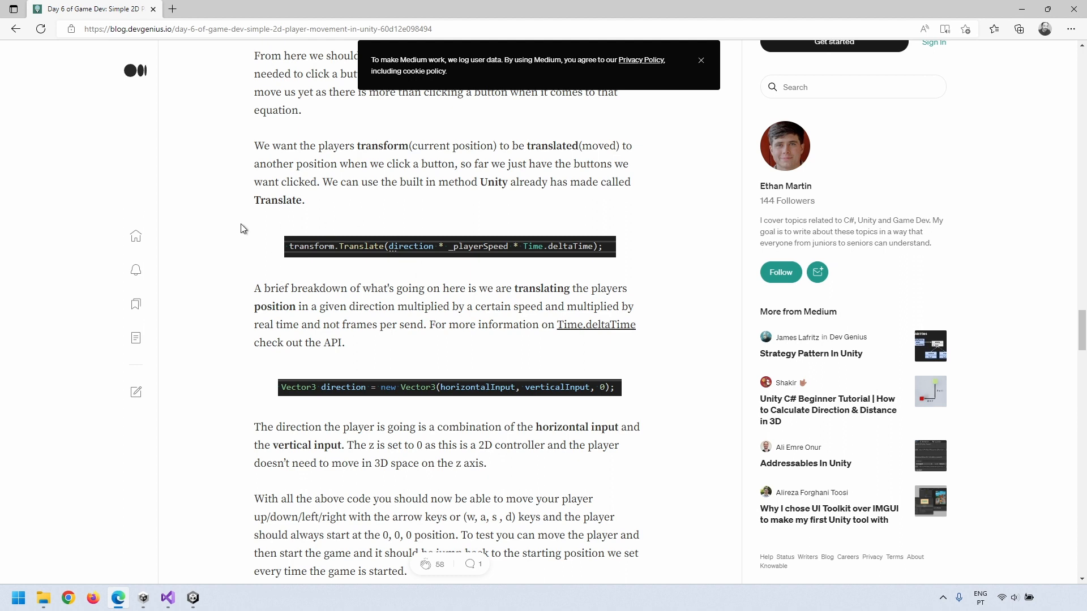
Step: Search 'unity transform translate' and open the Transform.Translate Scripting API page
{"action": "left_click", "coordinate": [129, 28]}
{"action": "type", "text": "unity transform translate"}
{"action": "key", "text": "Return"}
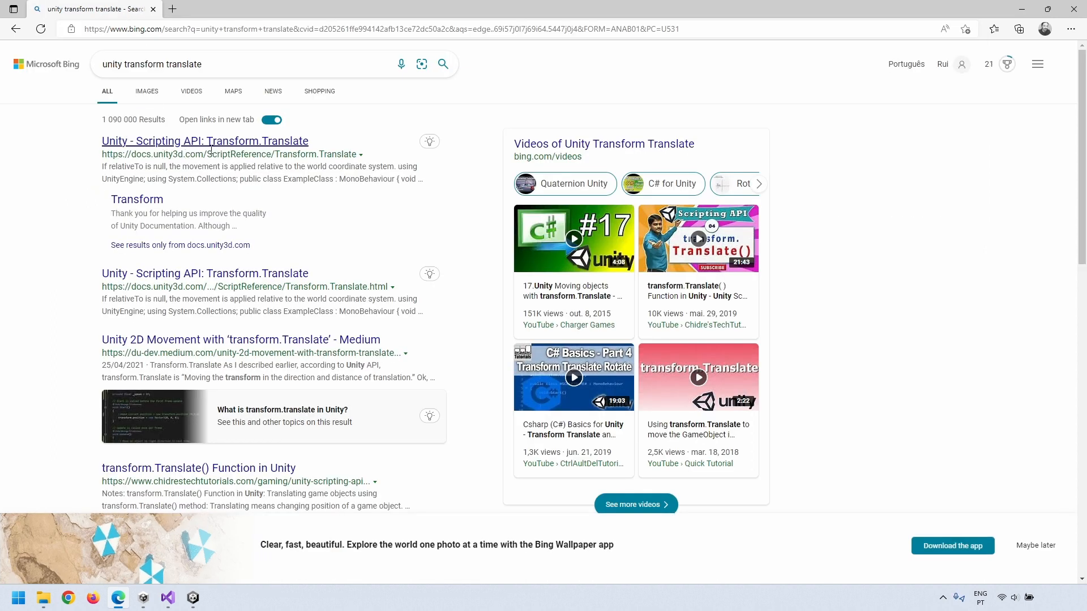
{"action": "left_click", "coordinate": [140, 141]}
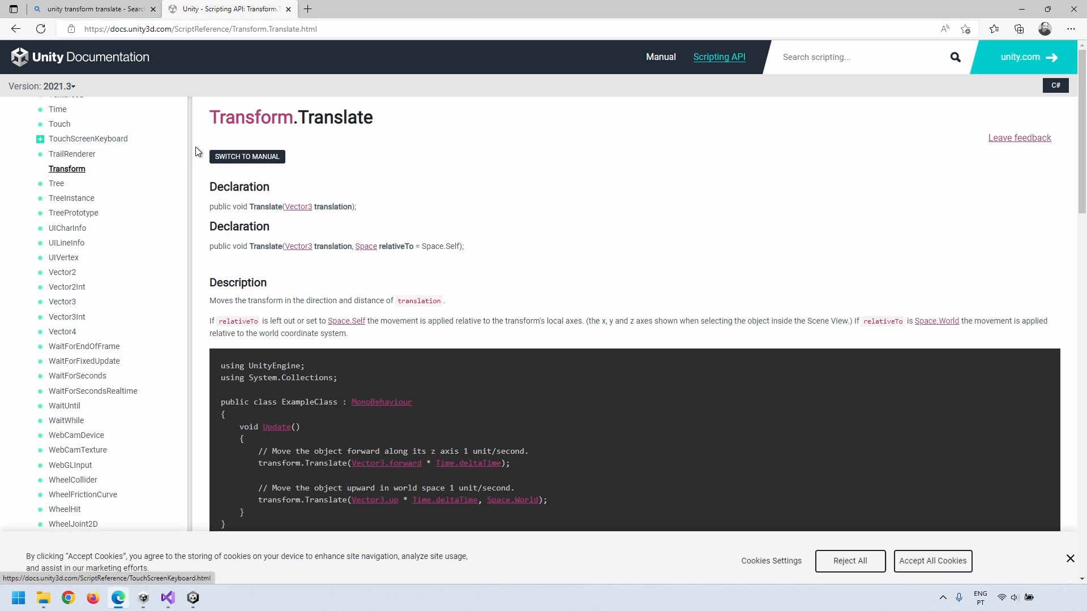
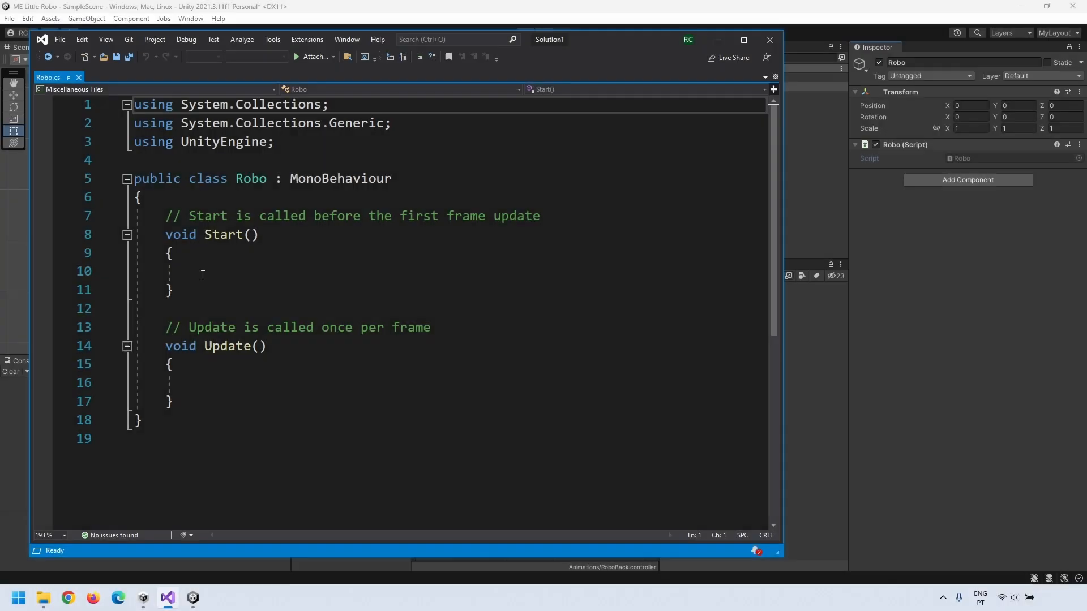
Step: Declare a Vector3 movement field and a serialized float walkingSpeed = 3f in the Robo class
{"action": "left_click", "coordinate": [174, 199]}
{"action": "key", "text": "Return"}
{"action": "key", "text": "Return"}
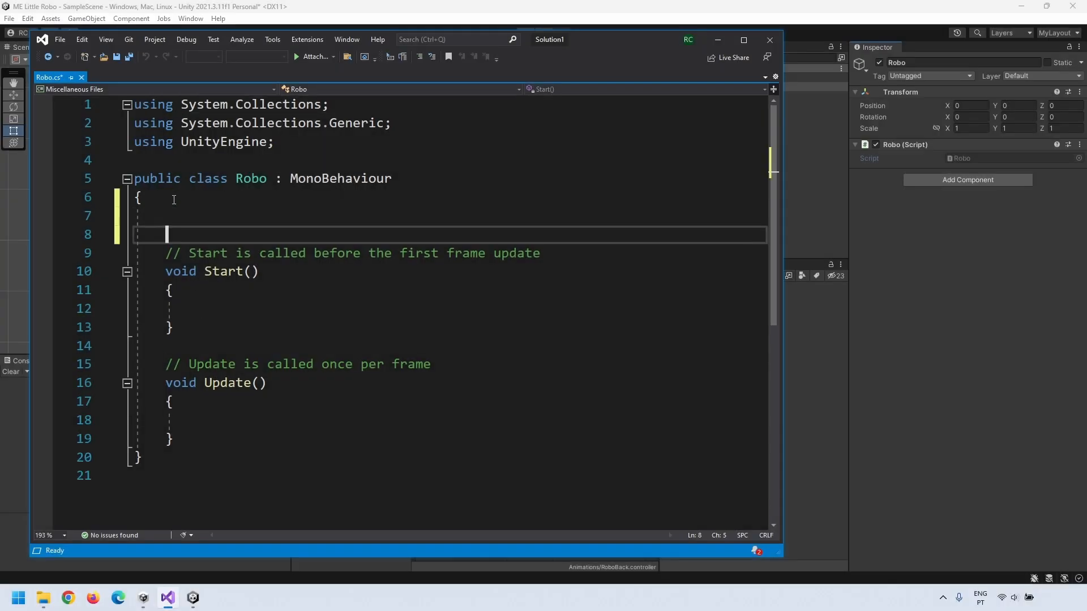
{"action": "key", "text": "Up"}
{"action": "type", "text": "Vect"}
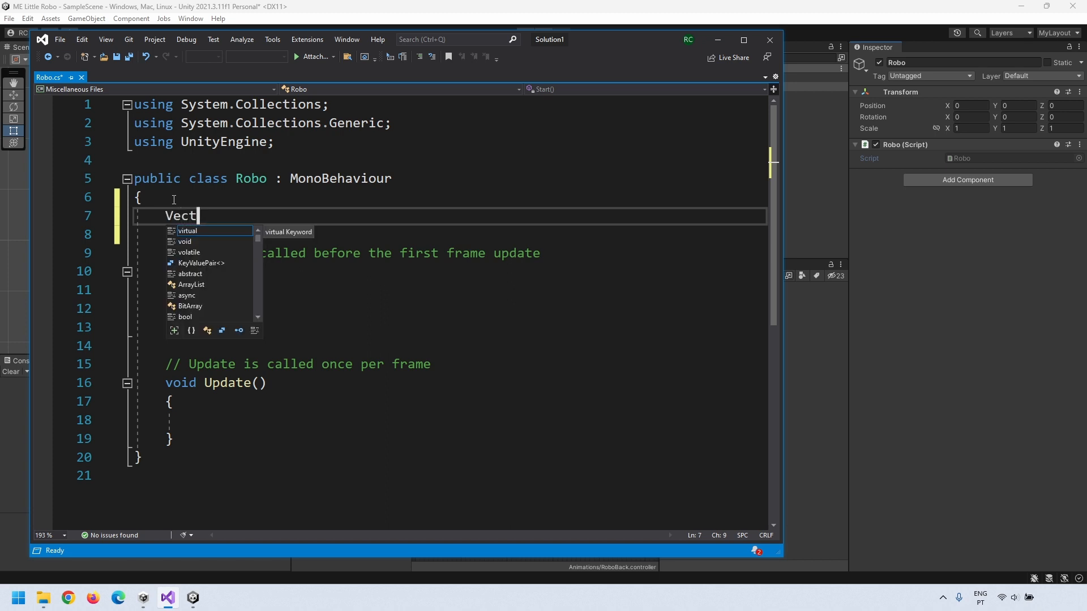
{"action": "type", "text": "or3 movement;"}
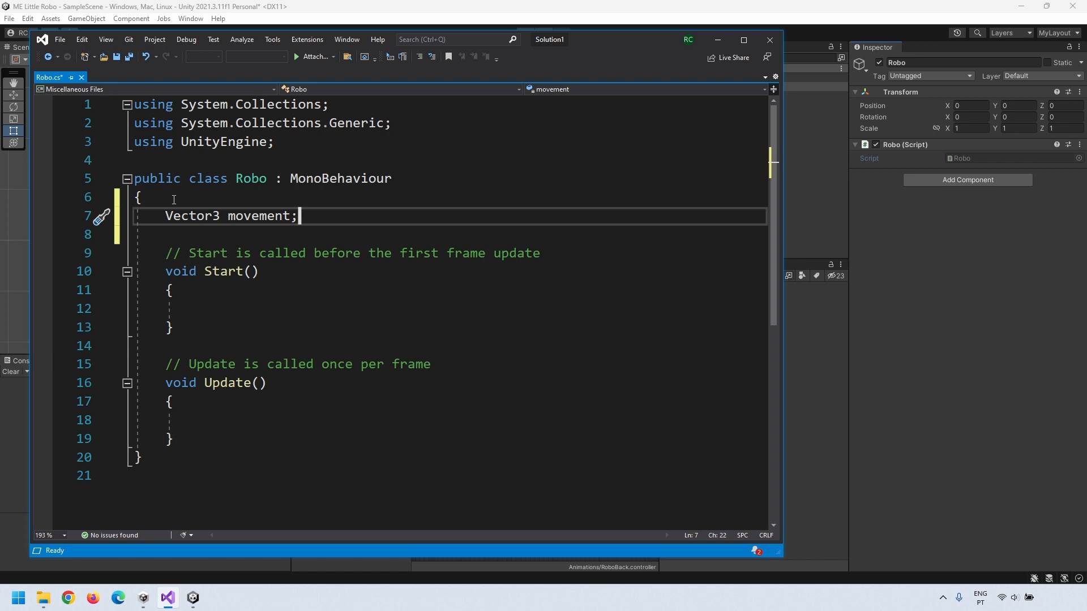
{"action": "key", "text": "Return"}
{"action": "type", "text": "[SerializeField]"}
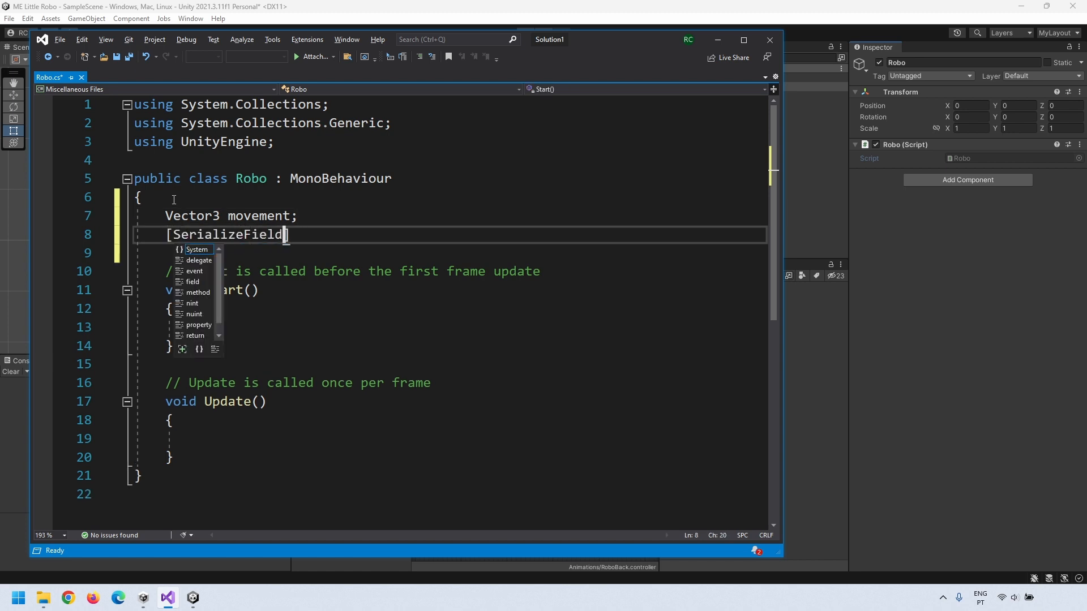
{"action": "type", "text": " float walki"}
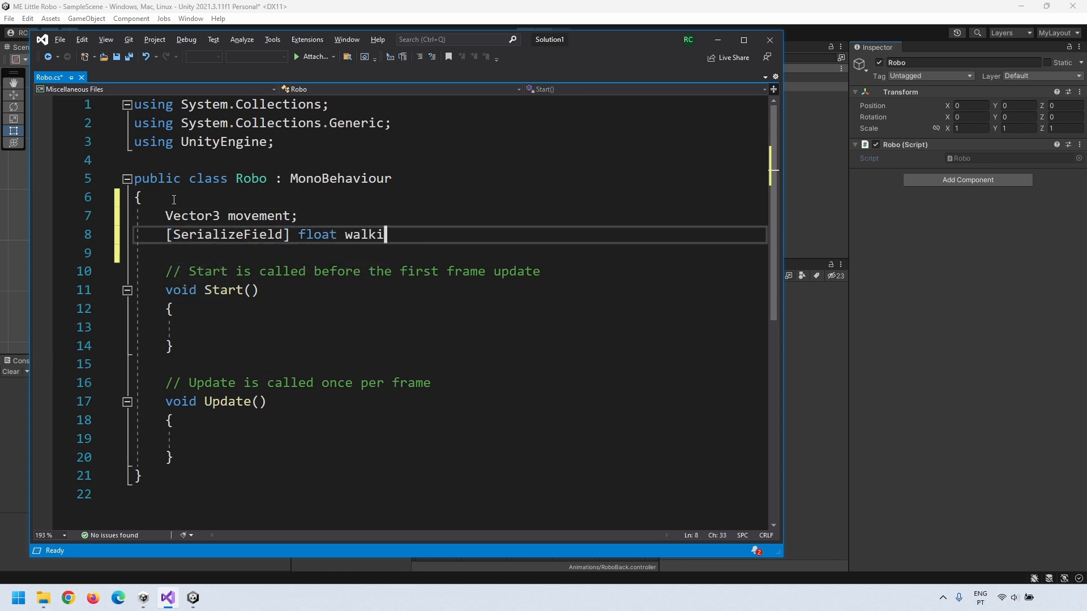
{"action": "type", "text": "ngSpeed = 3f;"}
Step: In Update(), add transform.translate(movement.normalized * walkingSpeed * Time.delatTime);
{"action": "scroll", "coordinate": [244, 314], "scroll_direction": "down", "scroll_amount": 2}
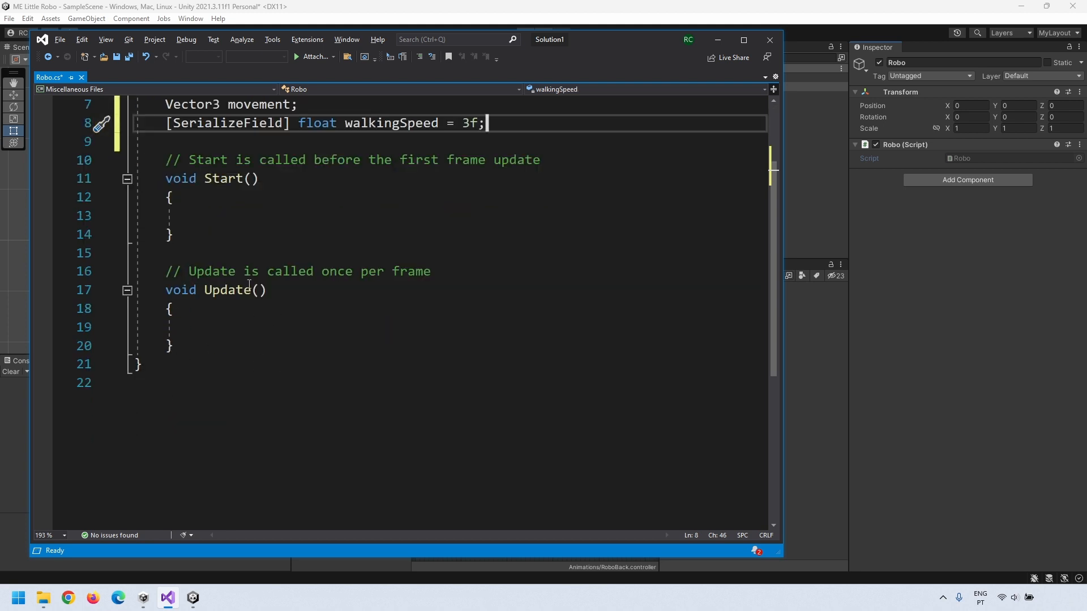
{"action": "left_click", "coordinate": [208, 328]}
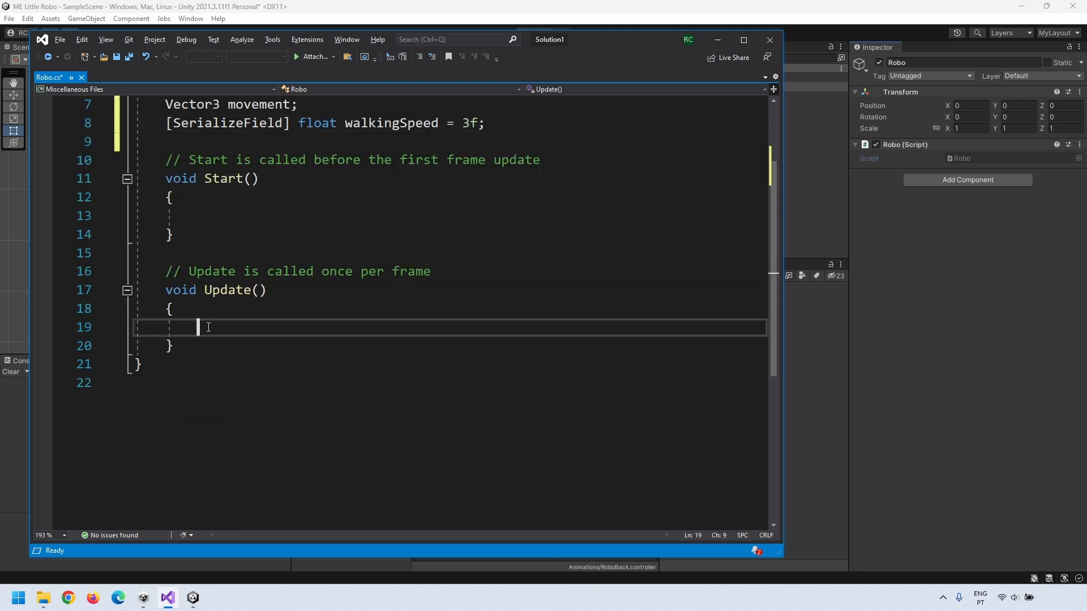
{"action": "key", "text": "Return"}
{"action": "key", "text": "Return"}
{"action": "key", "text": "Return"}
{"action": "key", "text": "Return"}
{"action": "key", "text": "Return"}
{"action": "key", "text": "Return"}
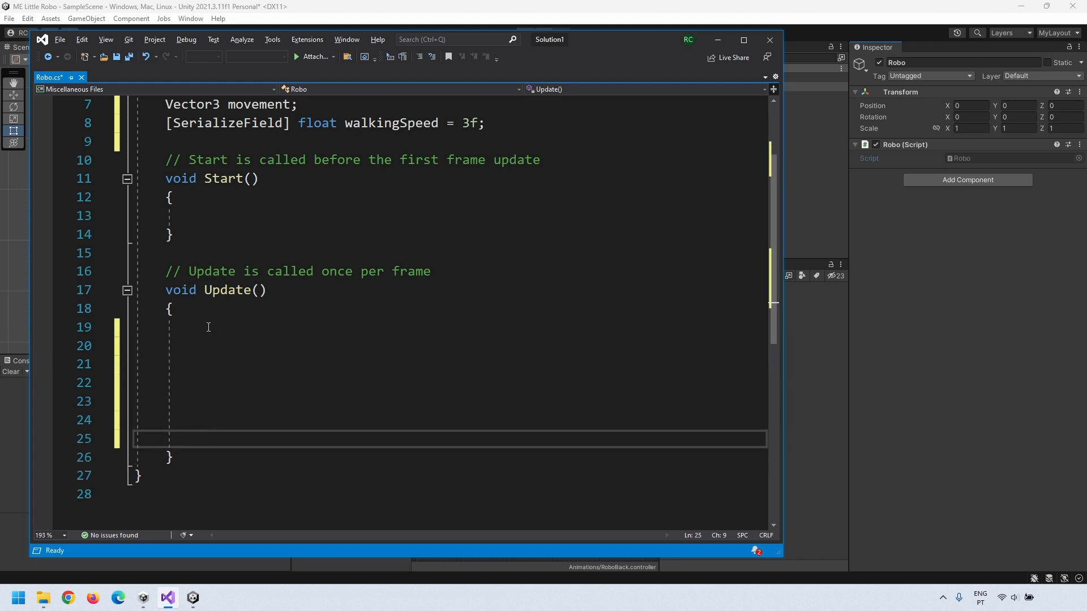
{"action": "type", "text": "transfo"}
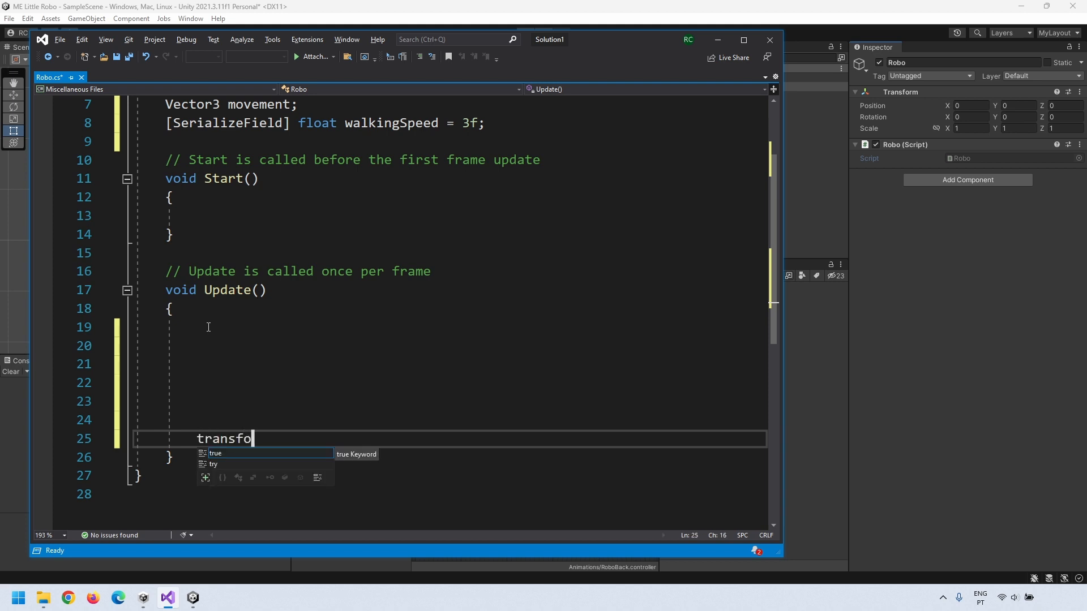
{"action": "type", "text": "rm.translate(movement"}
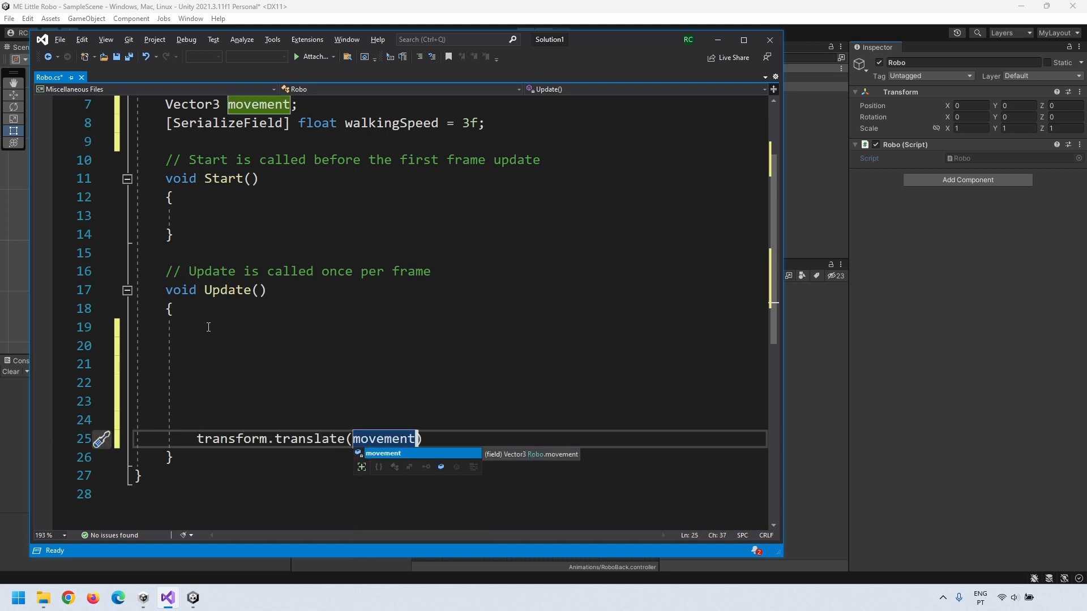
{"action": "type", "text": ".normaliz"}
{"action": "type", "text": "ed * walkingSpeed"}
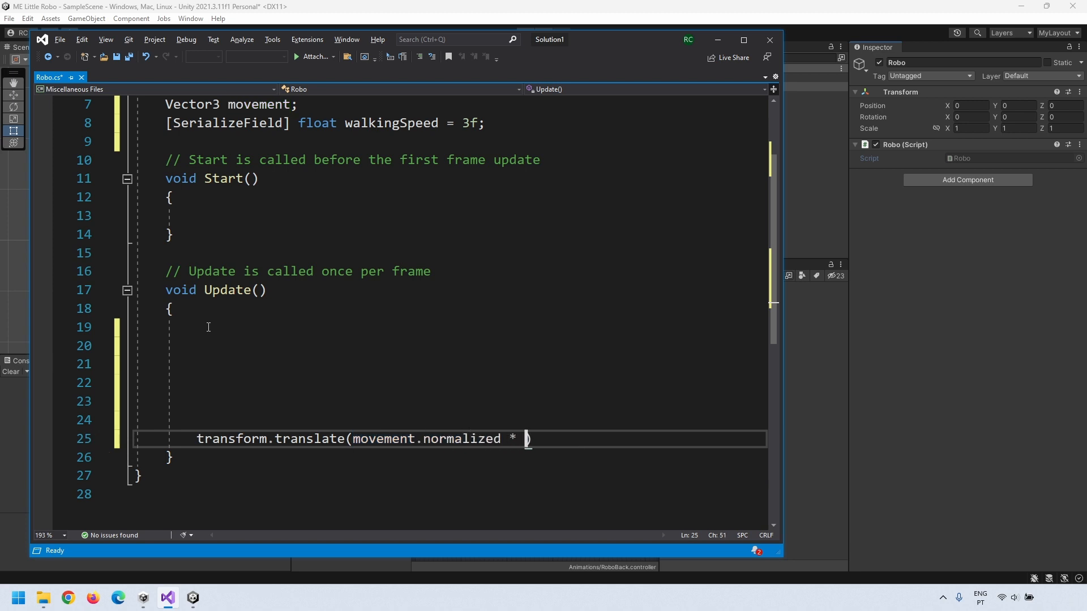
{"action": "type", "text": " * Time.delatTime"}
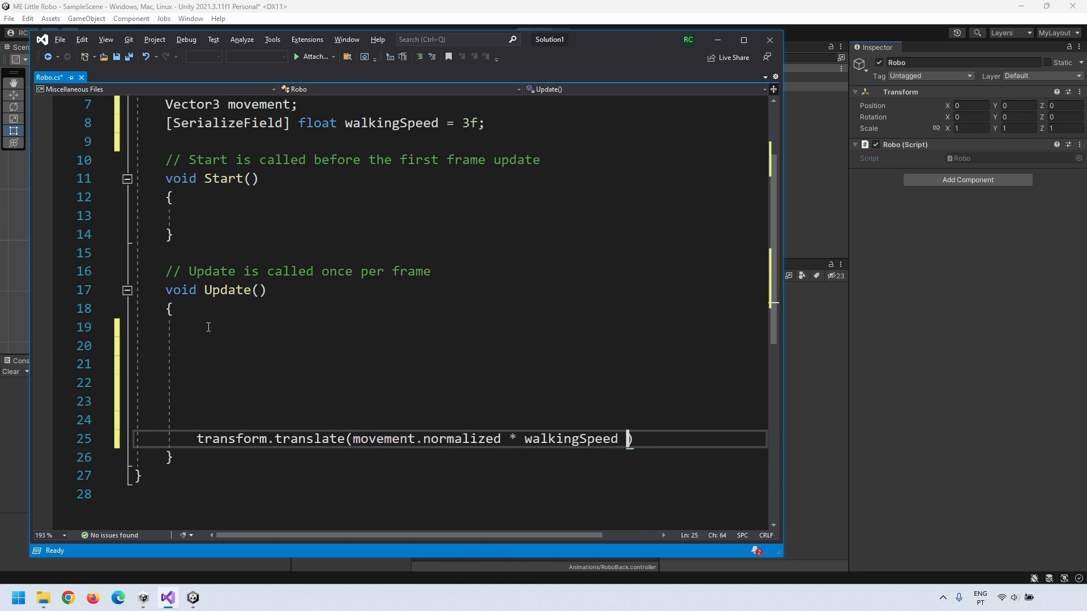
{"action": "type", "text": ");"}
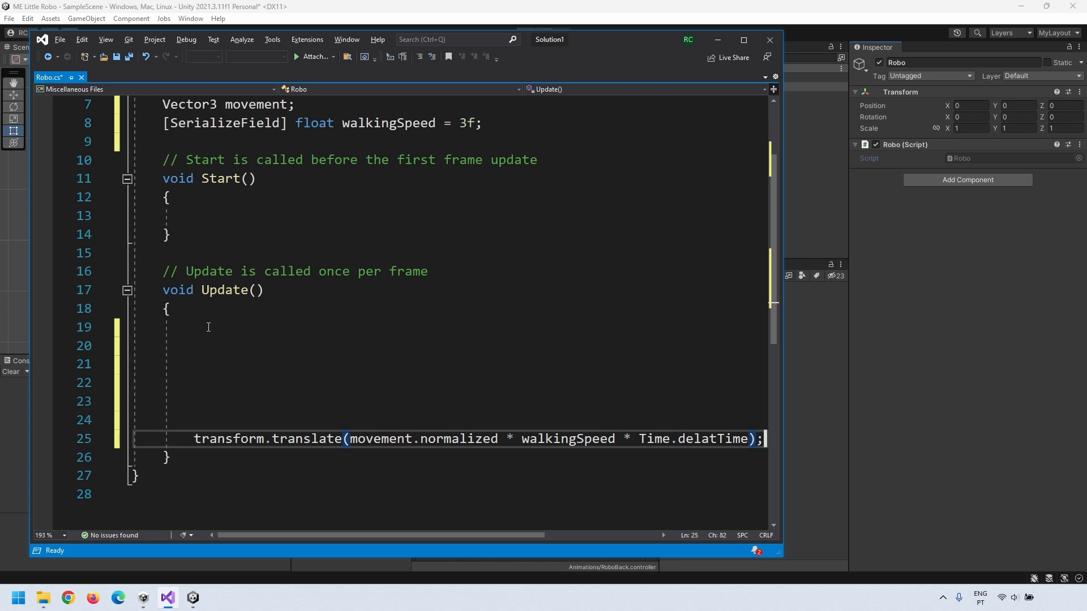
{"action": "left_click_drag", "start_coordinate": [782, 468], "coordinate": [840, 468]}
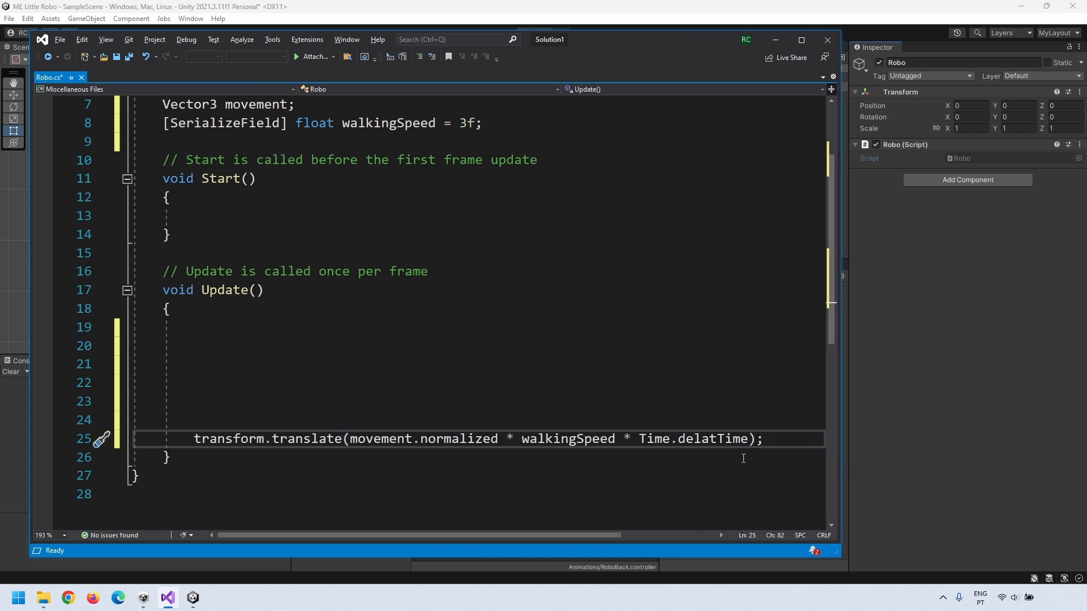
Step: Review the time, walkingSpeed and argument terms of the translate line, then save Robo.cs
{"action": "left_click_drag", "start_coordinate": [638, 440], "coordinate": [757, 441]}
{"action": "left_click_drag", "start_coordinate": [624, 440], "coordinate": [744, 439]}
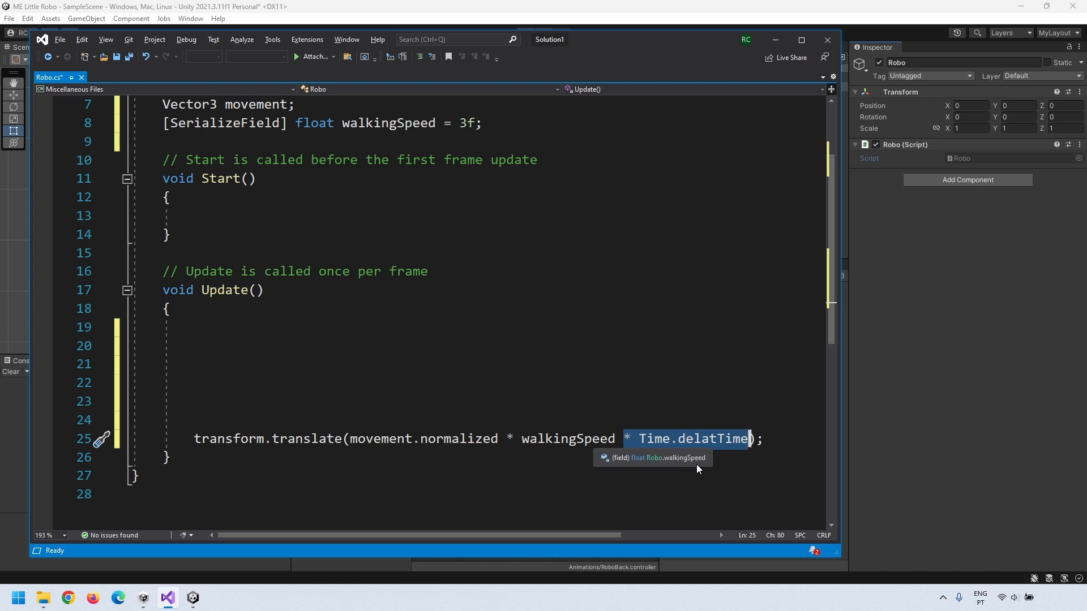
{"action": "left_click", "coordinate": [715, 476]}
{"action": "left_click_drag", "start_coordinate": [521, 440], "coordinate": [611, 440]}
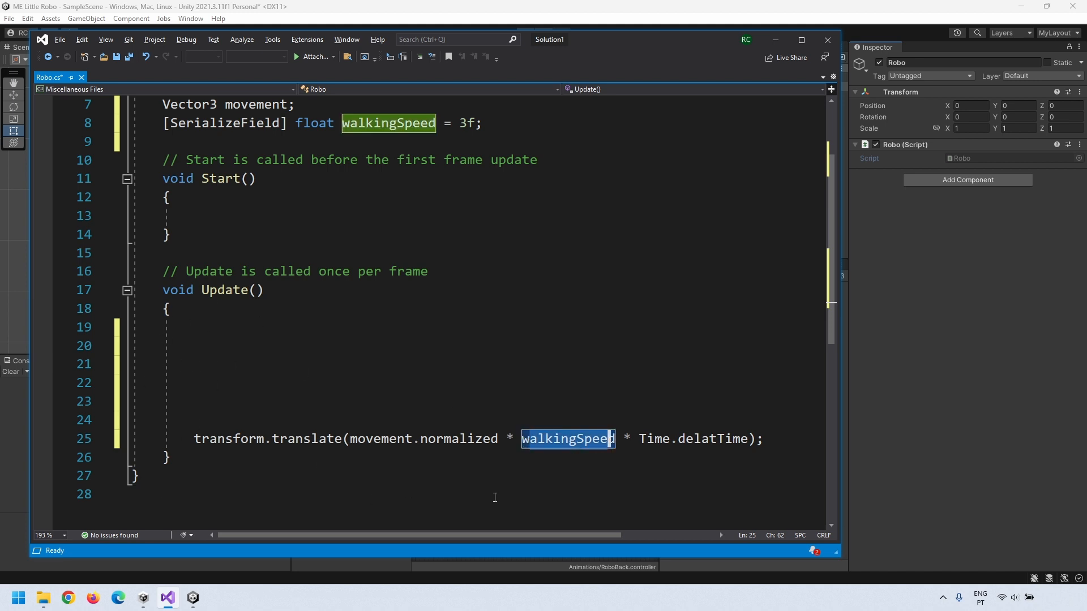
{"action": "left_click", "coordinate": [502, 421]}
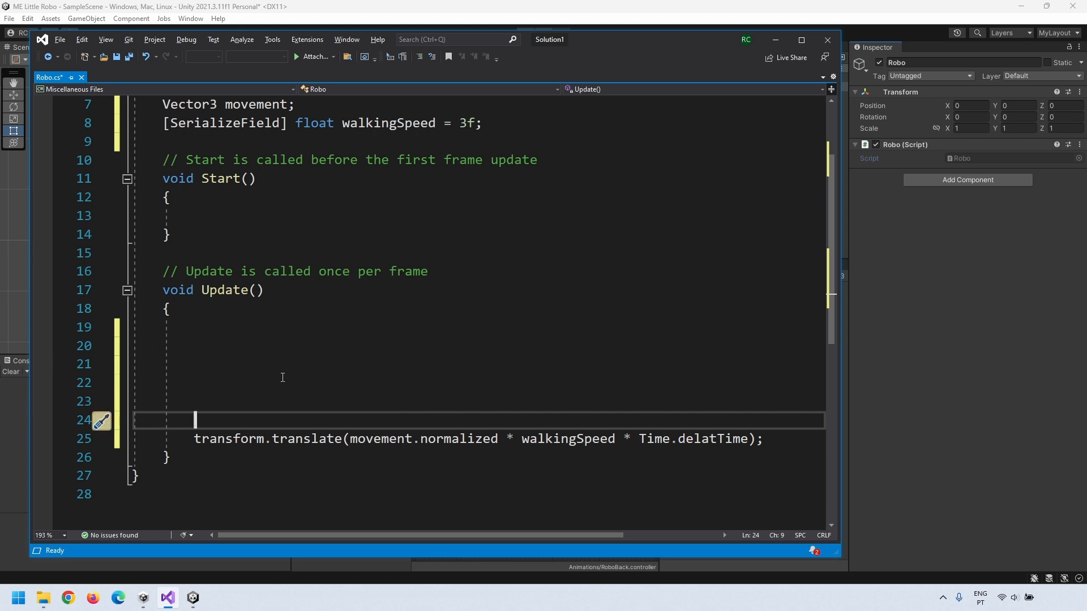
{"action": "left_click_drag", "start_coordinate": [327, 439], "coordinate": [753, 450]}
{"action": "left_click", "coordinate": [697, 483]}
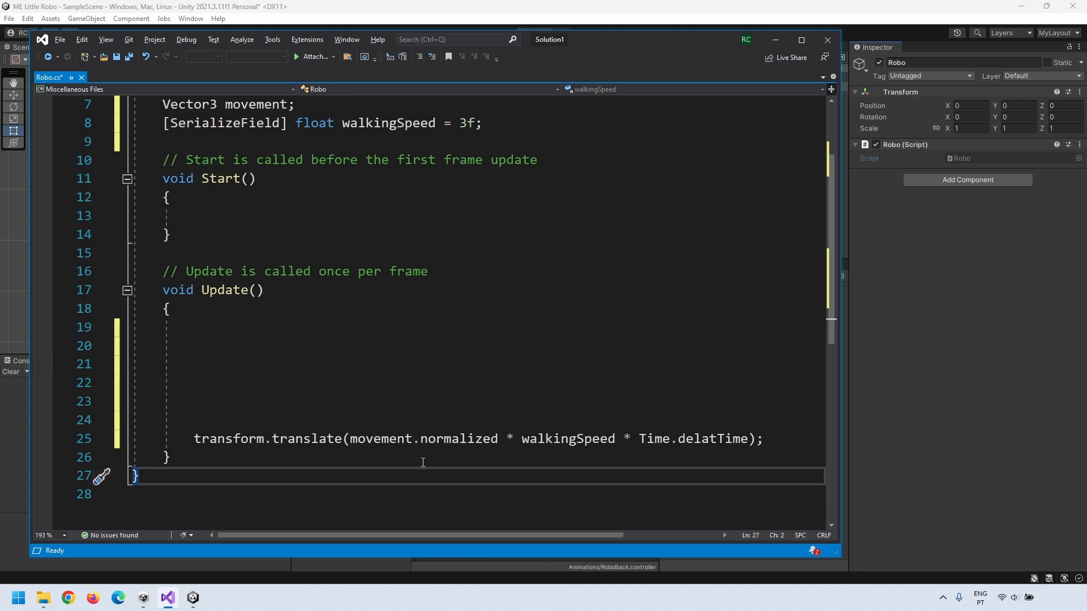
{"action": "key", "text": "ctrl+s"}
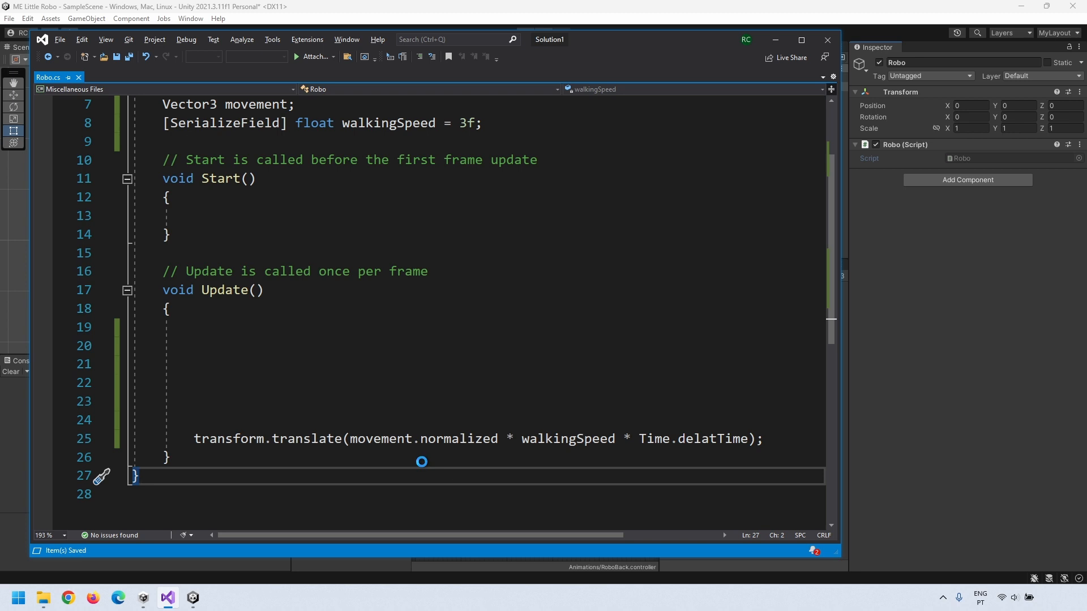
Step: Re-examine movement, normalized and walkingSpeed on line 25, then return to Unity
{"action": "scroll", "coordinate": [422, 462], "scroll_direction": "up", "scroll_amount": 2}
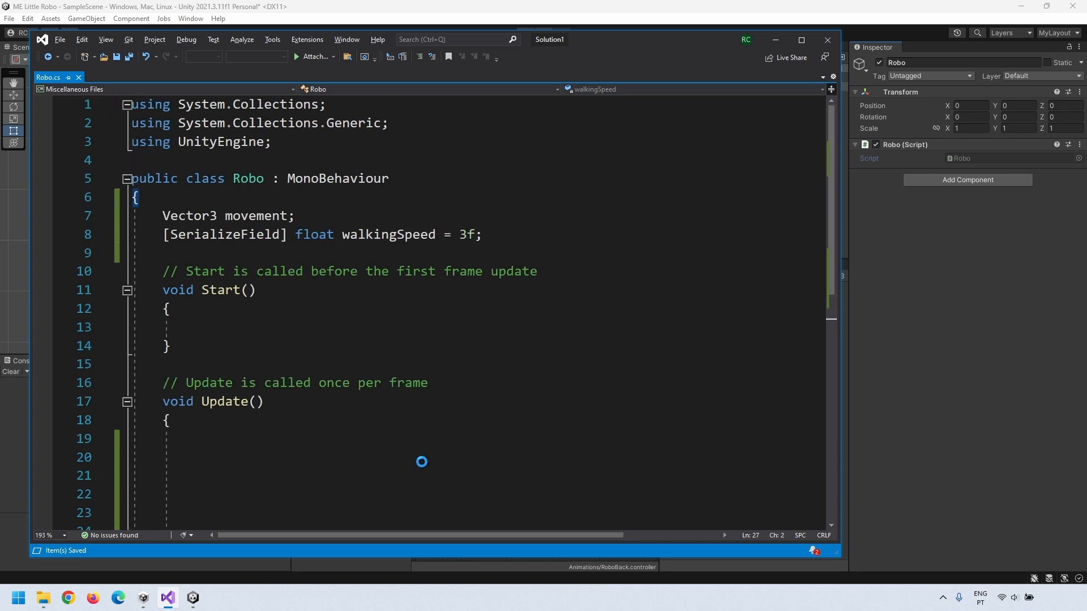
{"action": "scroll", "coordinate": [412, 341], "scroll_direction": "down", "scroll_amount": 4}
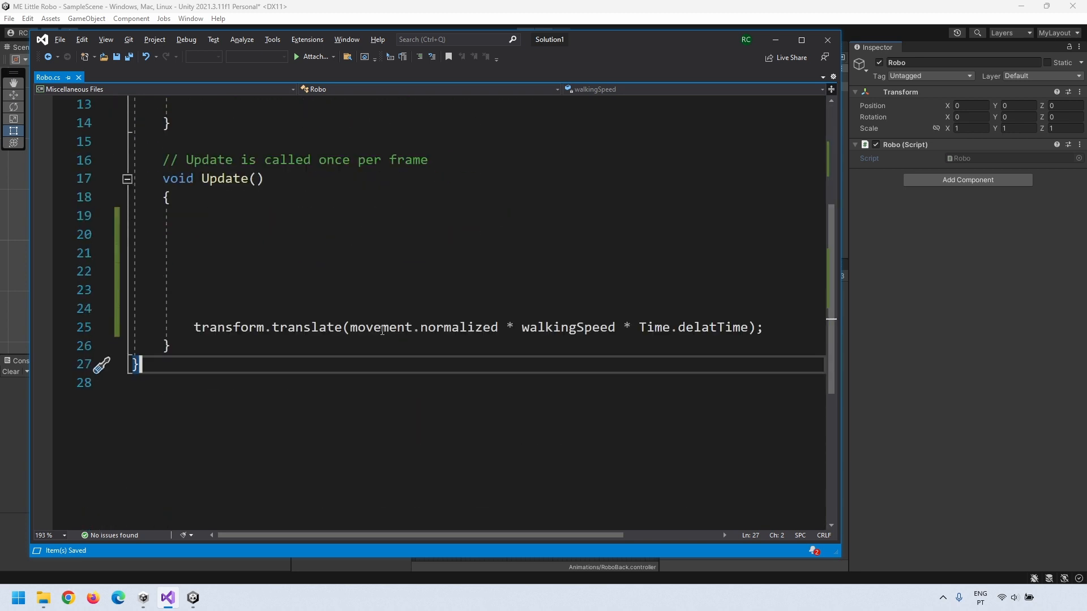
{"action": "left_click_drag", "start_coordinate": [350, 328], "coordinate": [618, 328]}
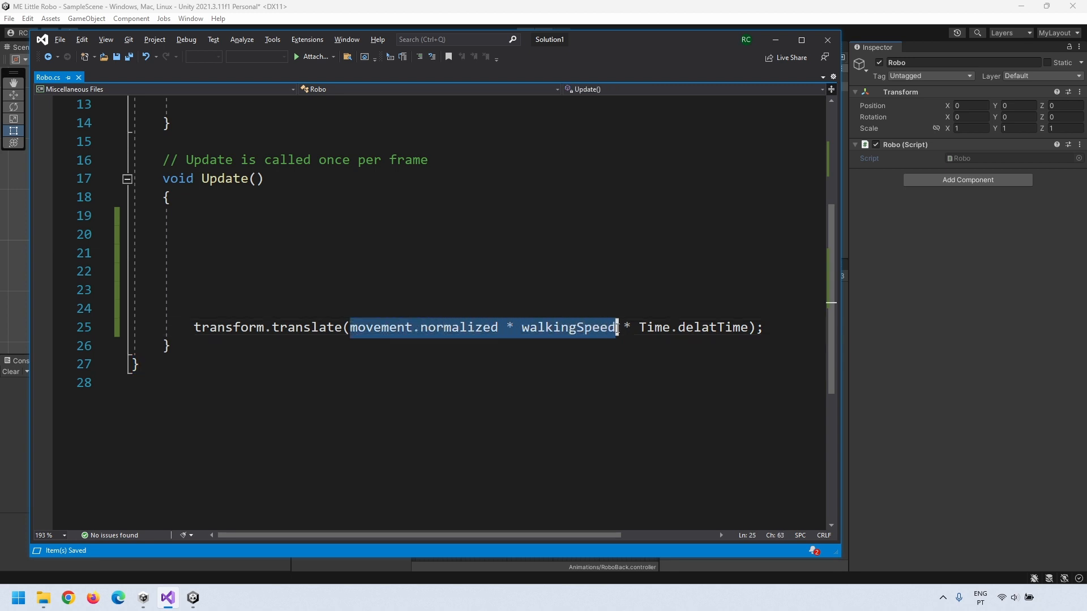
{"action": "left_click", "coordinate": [558, 380]}
{"action": "left_click_drag", "start_coordinate": [350, 328], "coordinate": [421, 328]}
{"action": "left_click", "coordinate": [453, 395]}
{"action": "left_click_drag", "start_coordinate": [498, 329], "coordinate": [516, 329]}
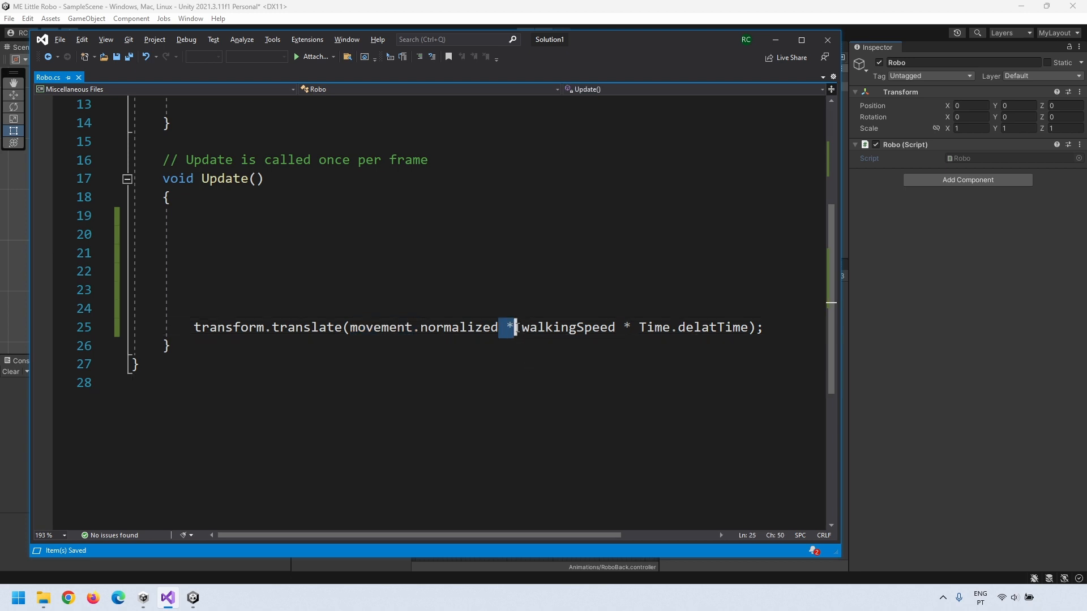
{"action": "left_click_drag", "start_coordinate": [522, 328], "coordinate": [613, 328]}
{"action": "left_click", "coordinate": [371, 328]}
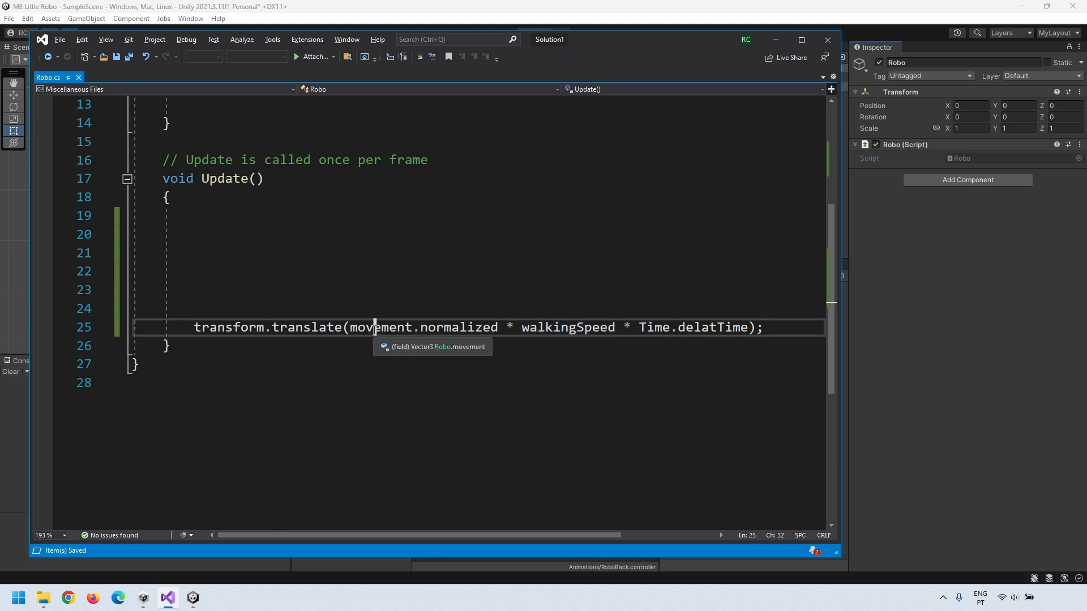
{"action": "left_click", "coordinate": [456, 370]}
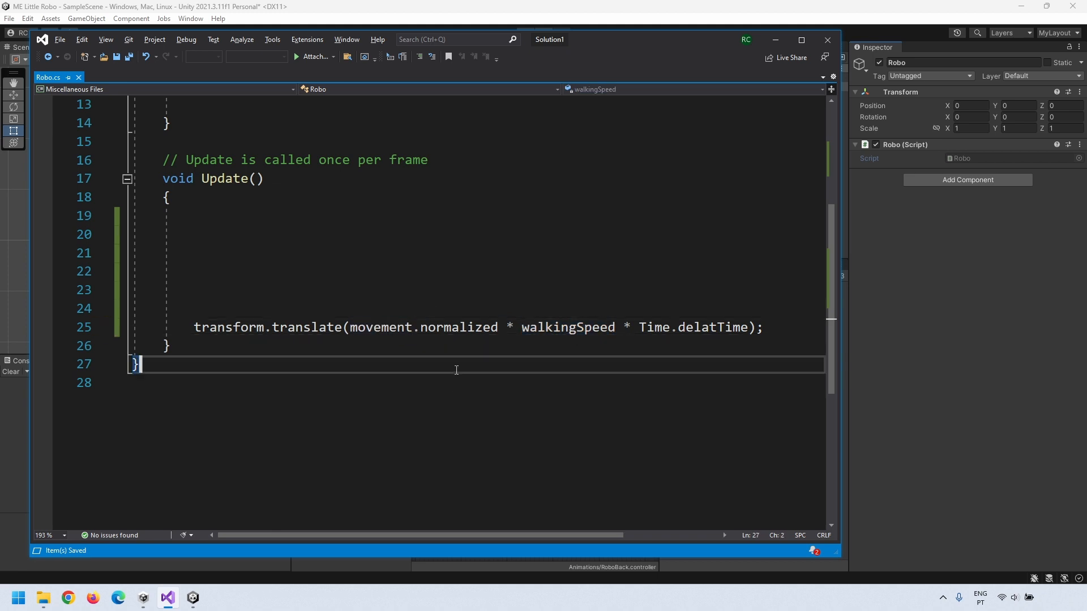
{"action": "scroll", "coordinate": [408, 391], "scroll_direction": "up", "scroll_amount": 4}
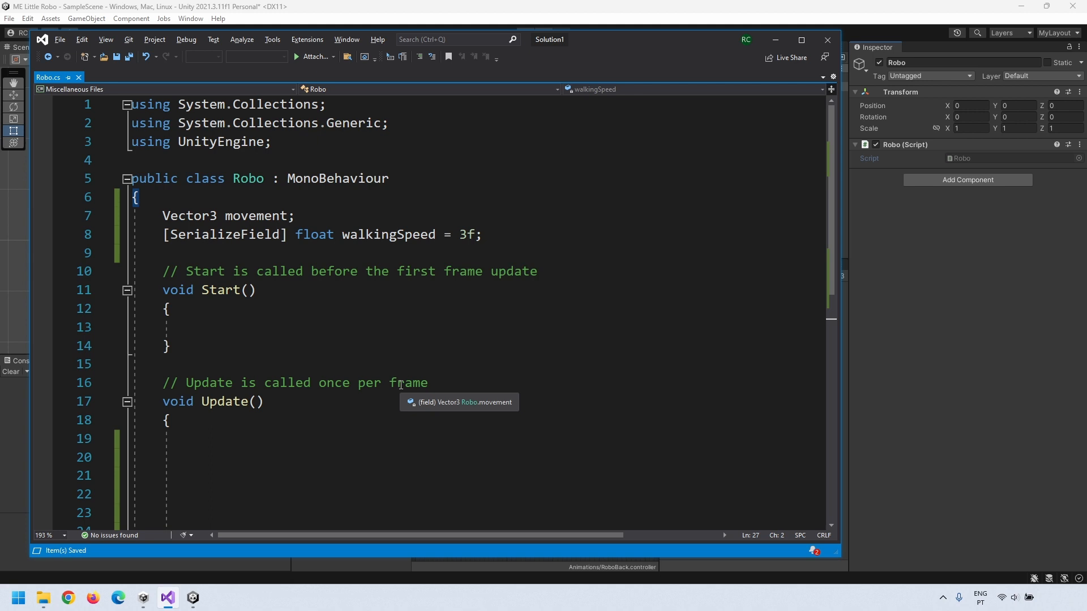
{"action": "scroll", "coordinate": [368, 388], "scroll_direction": "down", "scroll_amount": 1}
{"action": "left_click", "coordinate": [358, 385]}
{"action": "key", "text": "alt+Tab"}
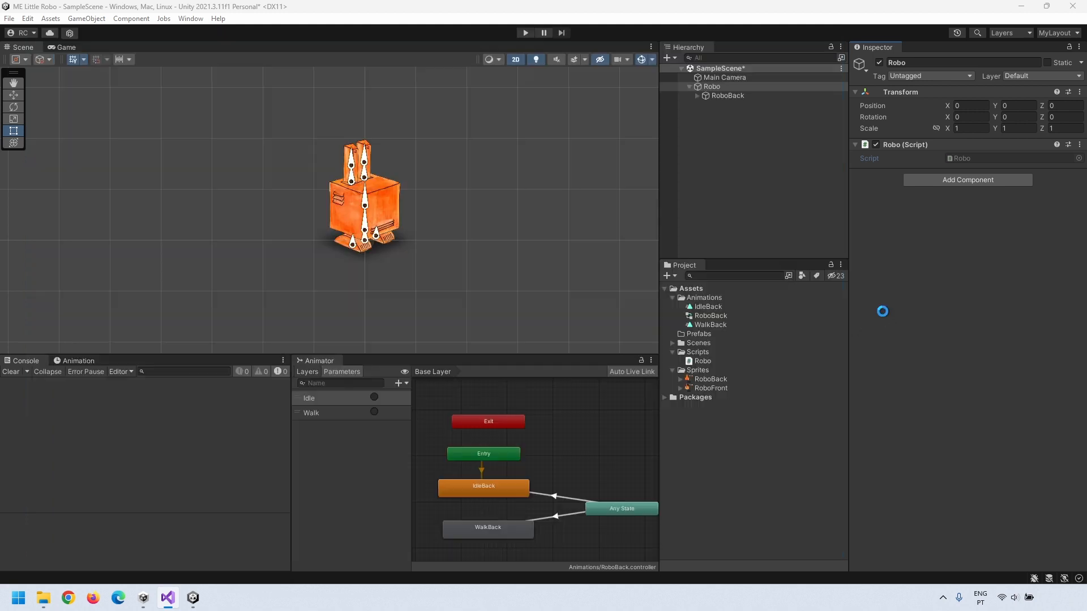
Step: Fix the misspelled delatTime to deltaTime in Robo.cs and save it
{"action": "left_click", "coordinate": [168, 598]}
{"action": "left_click", "coordinate": [717, 496]}
{"action": "key", "text": "BackSpace"}
{"action": "key", "text": "BackSpace"}
{"action": "type", "text": "ta"}
{"action": "key", "text": "ctrl+s"}
{"action": "key", "text": "alt+Tab"}
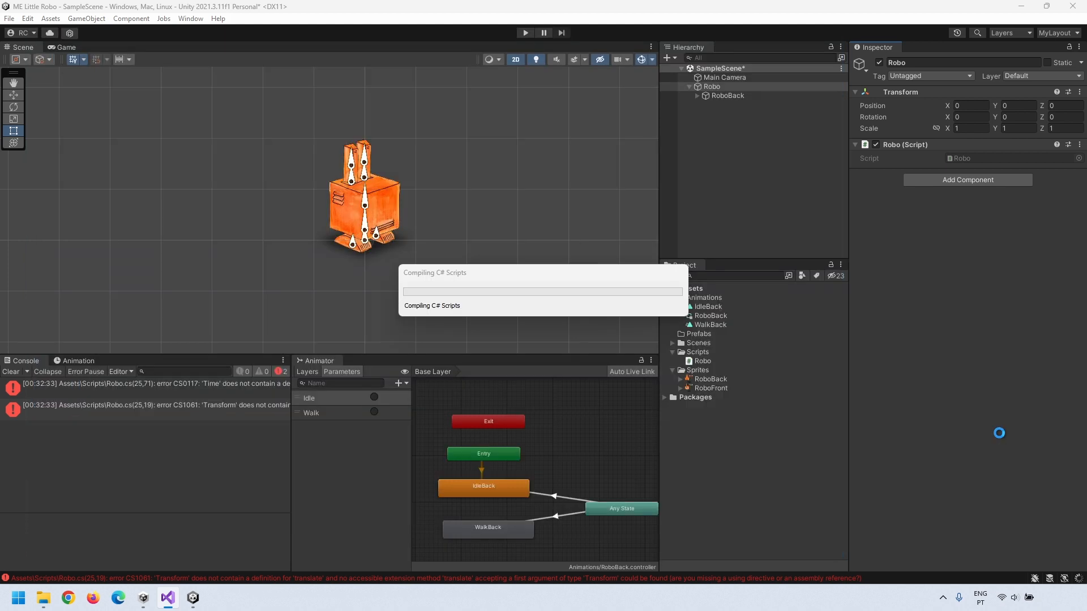
Step: Dock the Preferences and Project Settings windows beside the Inspector, showing Input Manager
{"action": "left_click", "coordinate": [28, 18]}
{"action": "left_click", "coordinate": [45, 401]}
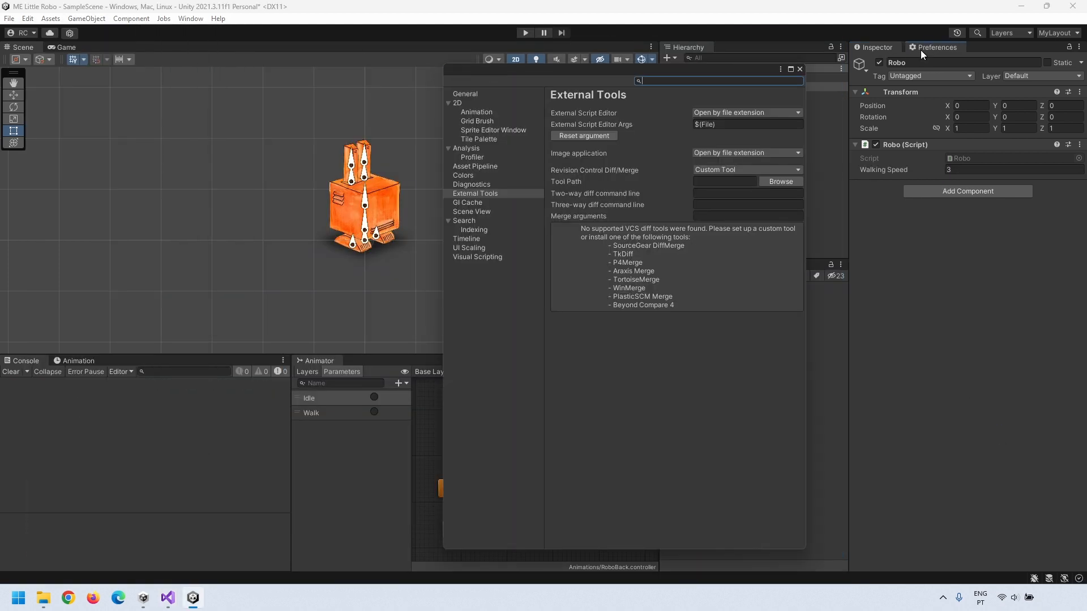
{"action": "left_click_drag", "start_coordinate": [474, 73], "coordinate": [906, 47]}
{"action": "left_click", "coordinate": [28, 18]}
{"action": "left_click", "coordinate": [45, 392]}
{"action": "left_click_drag", "start_coordinate": [876, 246], "coordinate": [871, 50]}
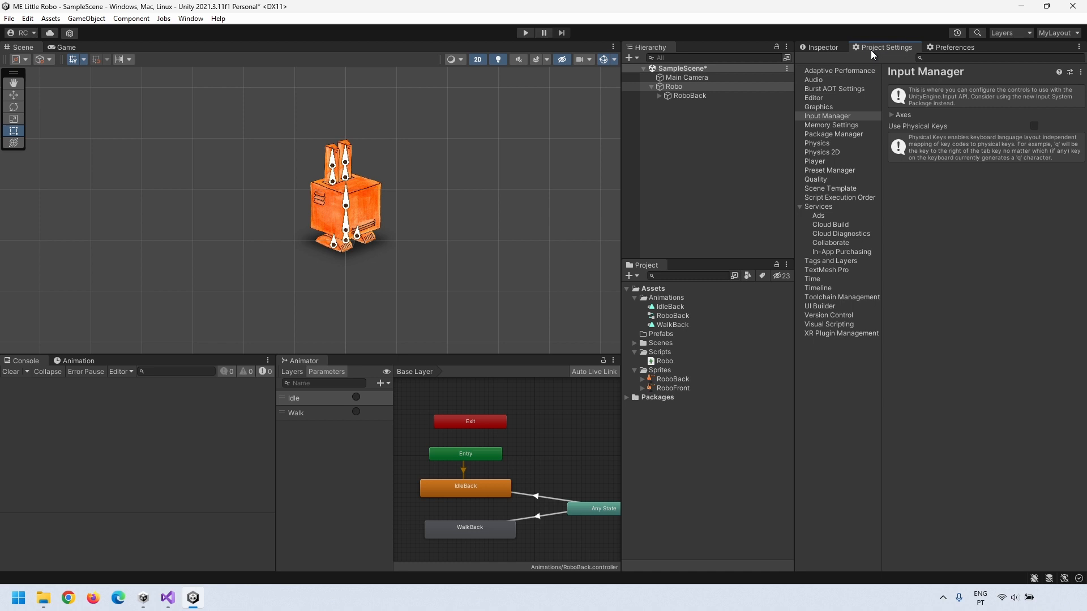
Step: Expand the input axes list to show the Horizontal and Vertical axis settings
{"action": "left_click", "coordinate": [905, 113]}
{"action": "left_click", "coordinate": [899, 137]}
{"action": "left_click", "coordinate": [899, 138]}
{"action": "left_click", "coordinate": [900, 148]}
{"action": "left_click", "coordinate": [900, 137]}
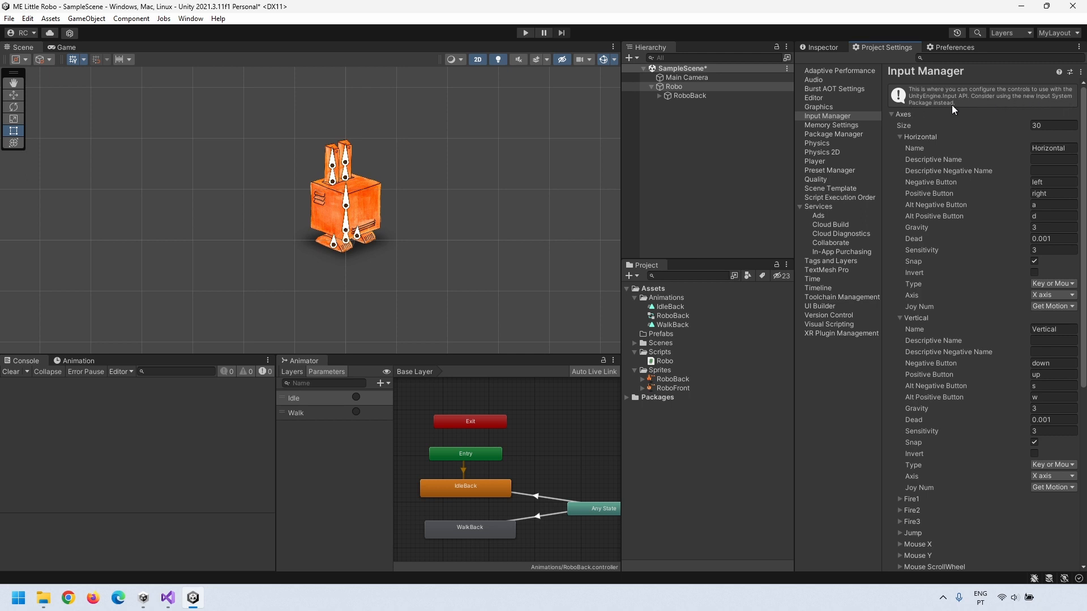
Step: Set movement.x = Input.GetAxis("Horizontal") and movement.y = Input.GetAxis("Vertical") in Update, then save
{"action": "key", "text": "alt+Tab"}
{"action": "type", "text": "movement"}
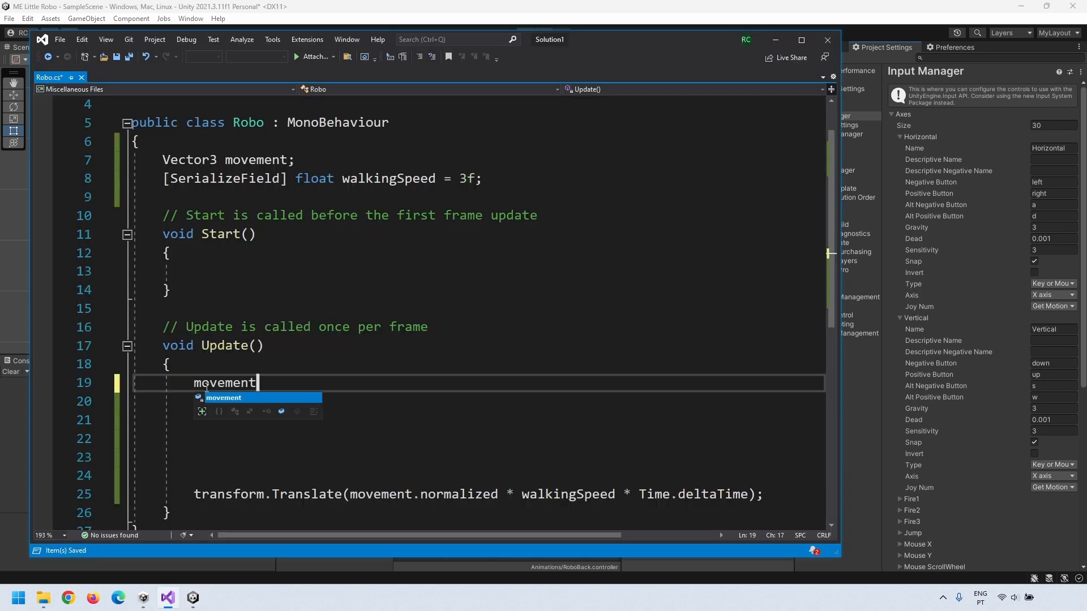
{"action": "type", "text": ".x = Input"}
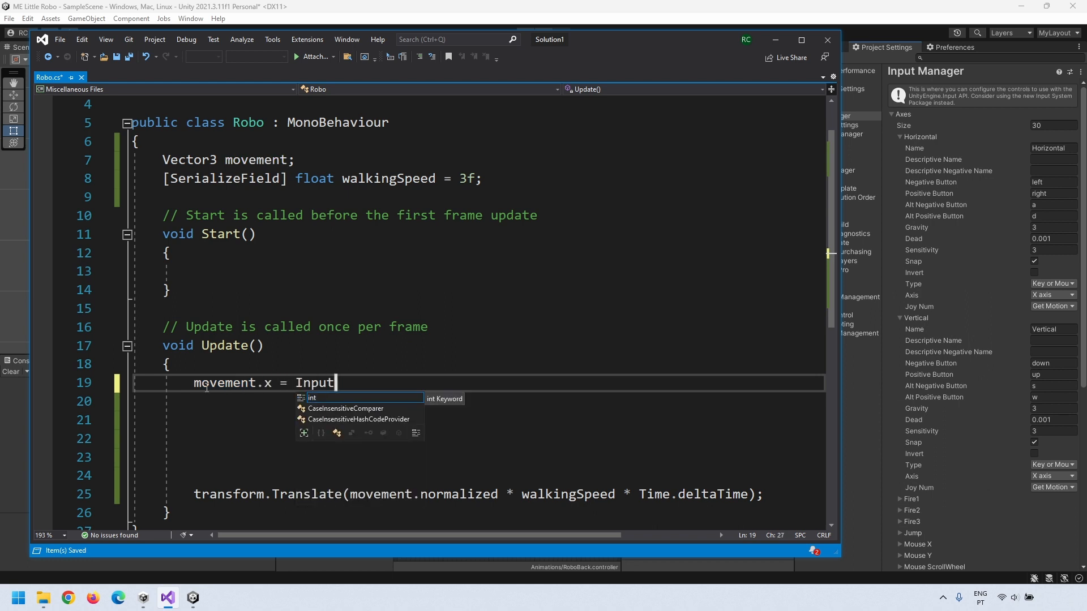
{"action": "type", "text": ".GetAxis(\""}
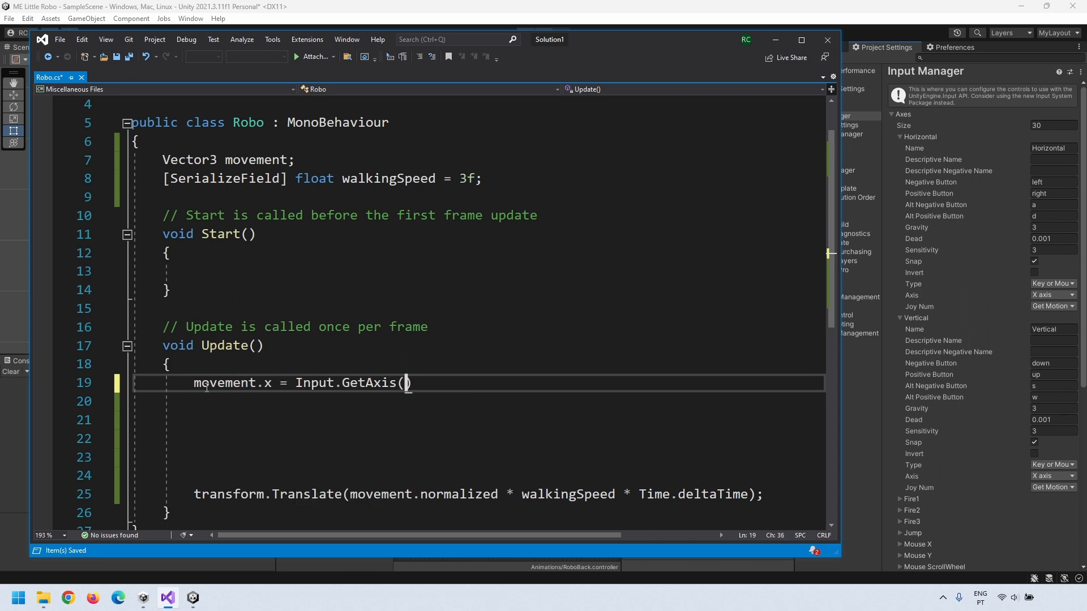
{"action": "type", "text": "Horizontal\");"}
{"action": "key", "text": "Return"}
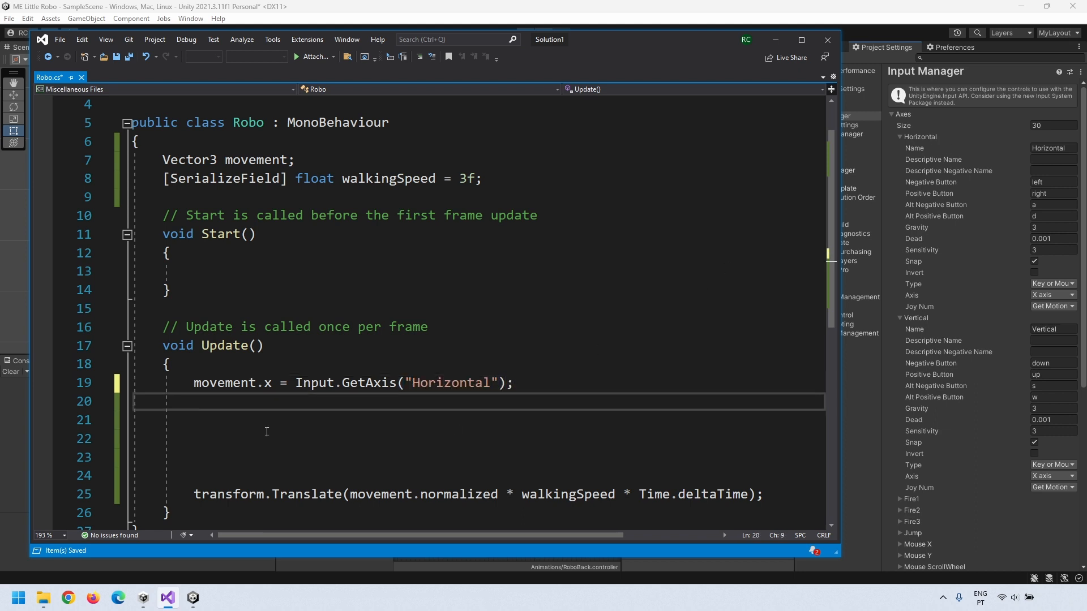
{"action": "type", "text": "movement.y = Input.GetAxis(\"Vertical\");"}
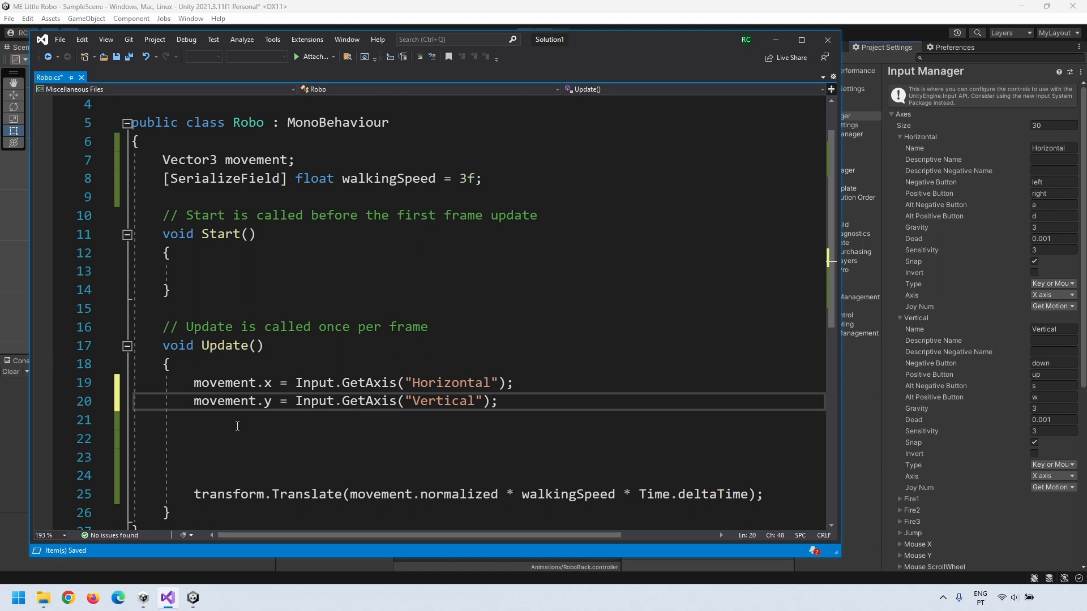
{"action": "key", "text": "Return"}
{"action": "key", "text": "Return"}
{"action": "scroll", "coordinate": [308, 437], "scroll_direction": "down", "scroll_amount": 2}
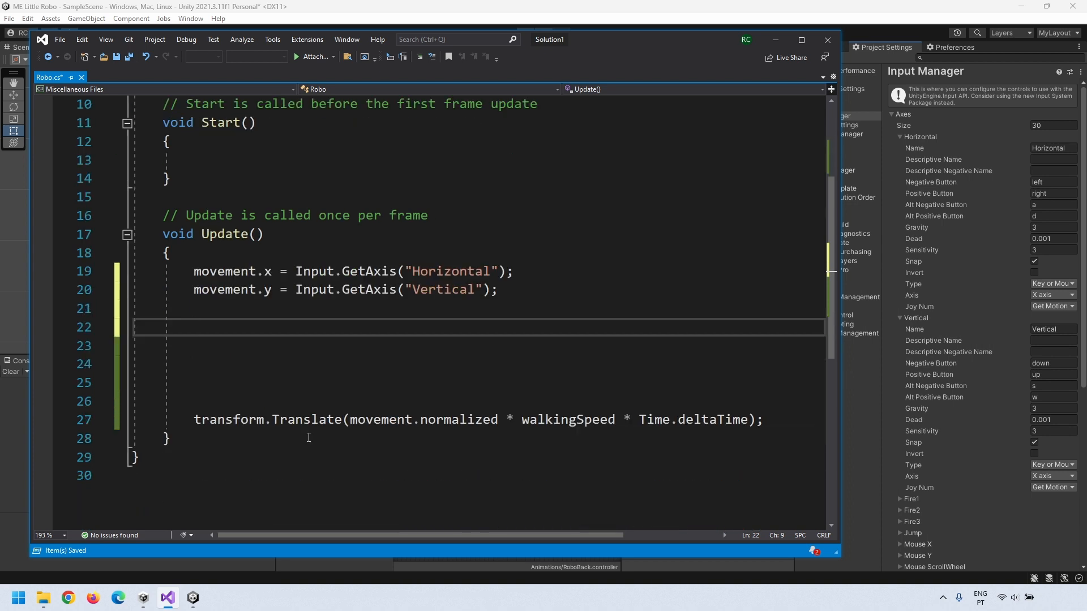
{"action": "key", "text": "ctrl+s"}
{"action": "left_click", "coordinate": [15, 468]}
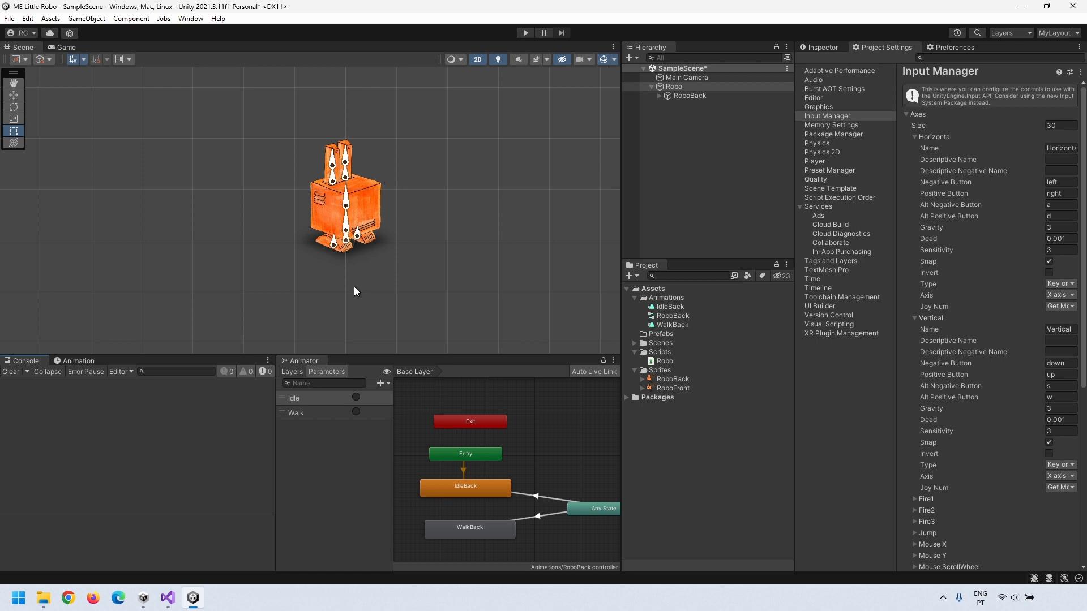
Step: Play the scene and move Robo left, right, up and down with the arrow keys
{"action": "left_click", "coordinate": [524, 32]}
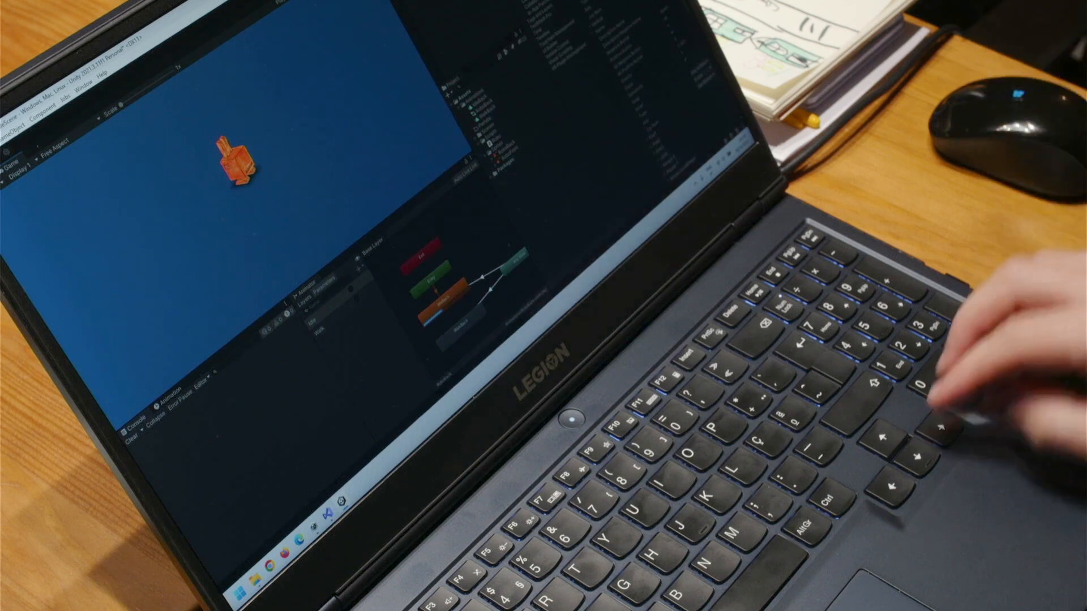
{"action": "key", "text": "Left"}
{"action": "key", "text": "Right"}
{"action": "key", "text": "Up"}
{"action": "key", "text": "Down"}
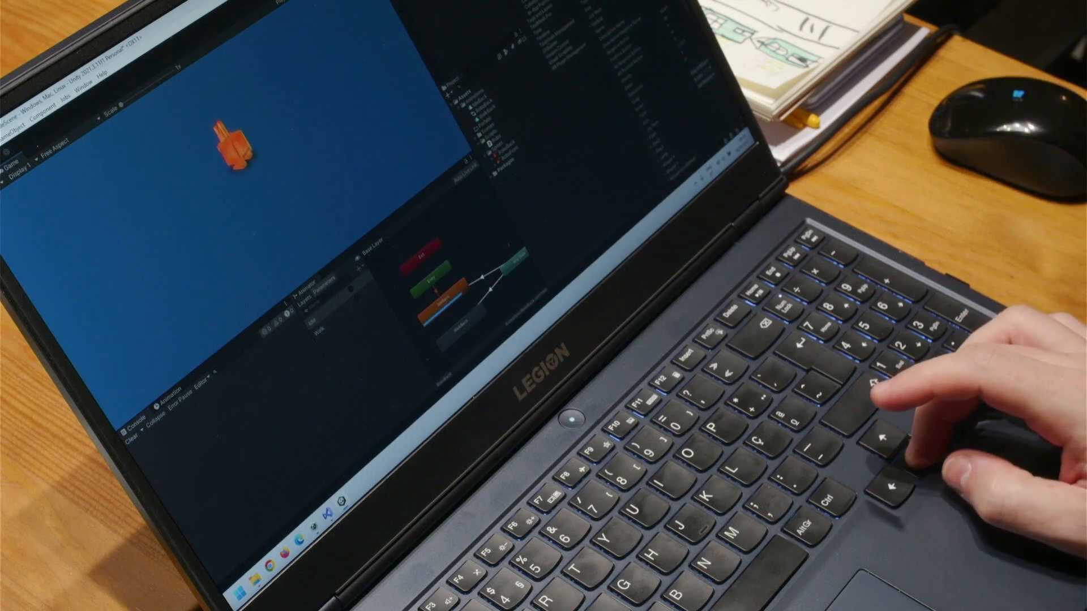
{"action": "key", "text": "Left"}
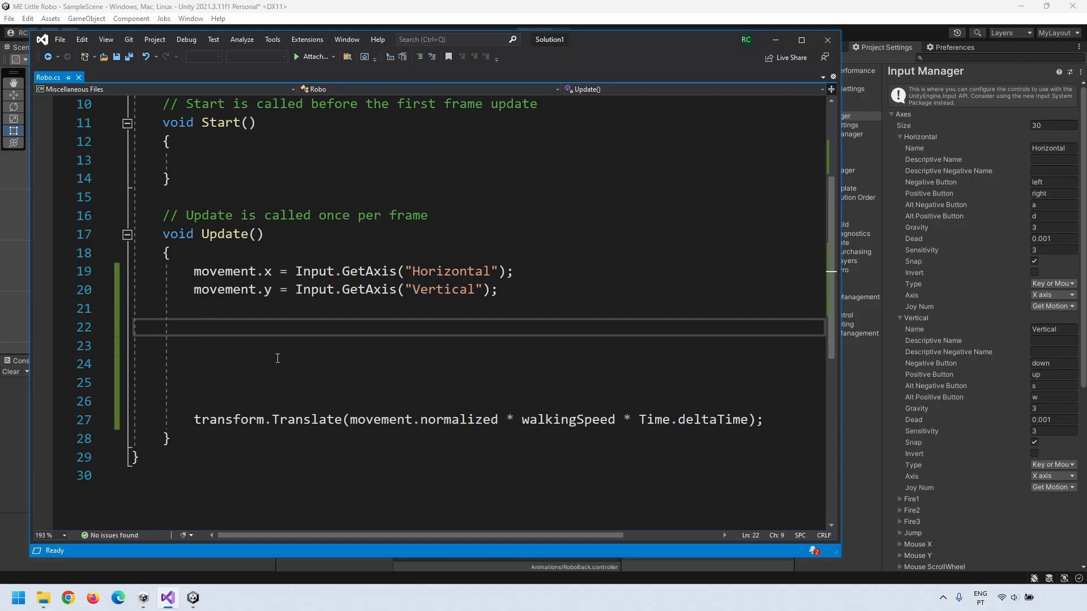
Step: Declare [SerializeField] Animator backBodyAnim; on line 9 of Robo.cs
{"action": "scroll", "coordinate": [275, 355], "scroll_direction": "up", "scroll_amount": 3, "text": "ctrl"}
{"action": "left_click", "coordinate": [192, 251]}
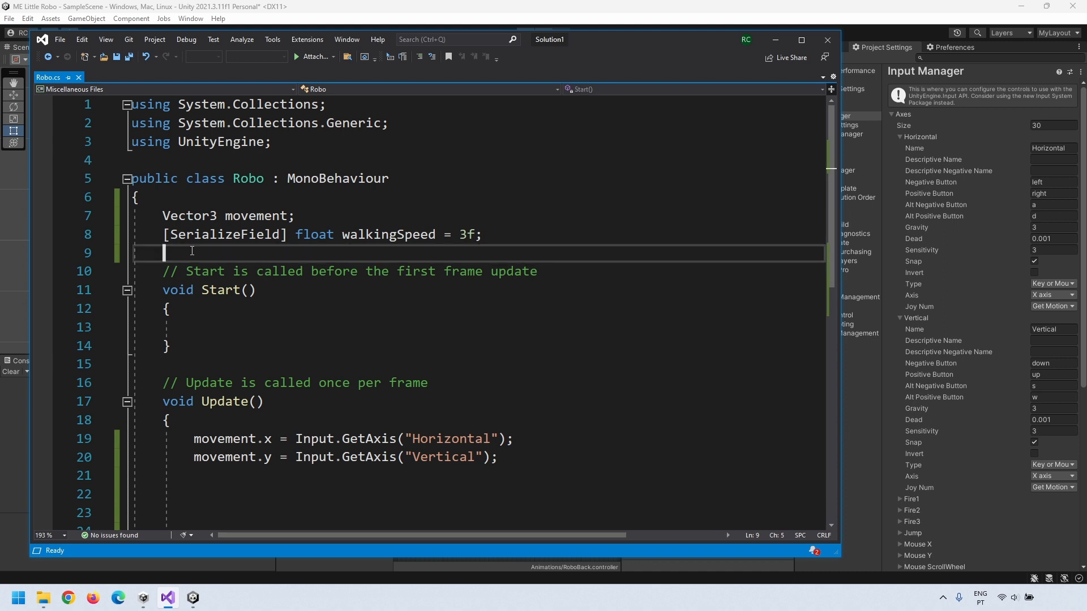
{"action": "type", "text": "[SerializeField]"}
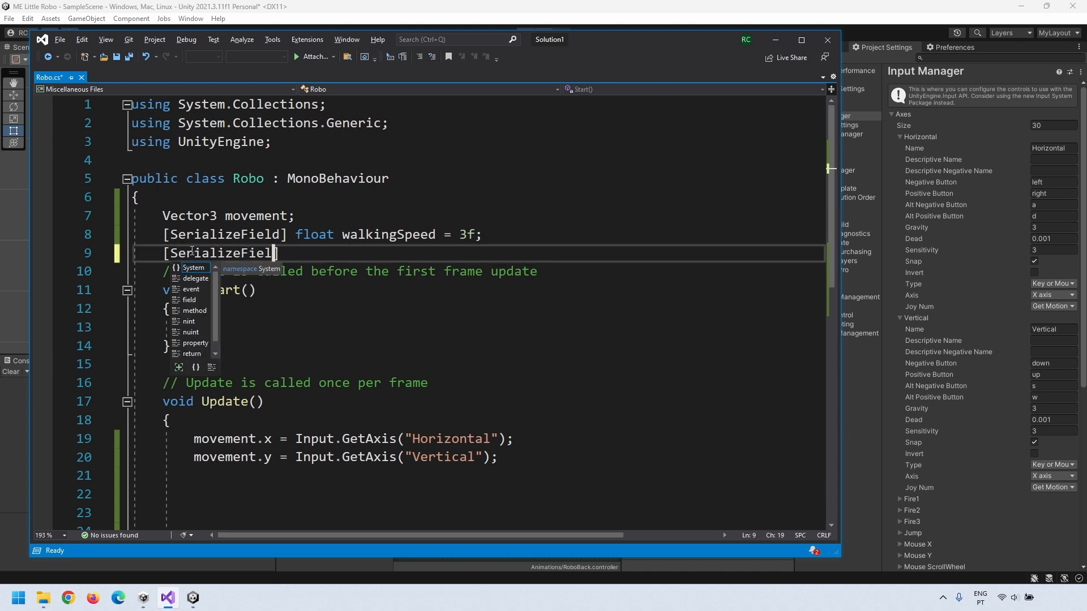
{"action": "type", "text": " Animator"}
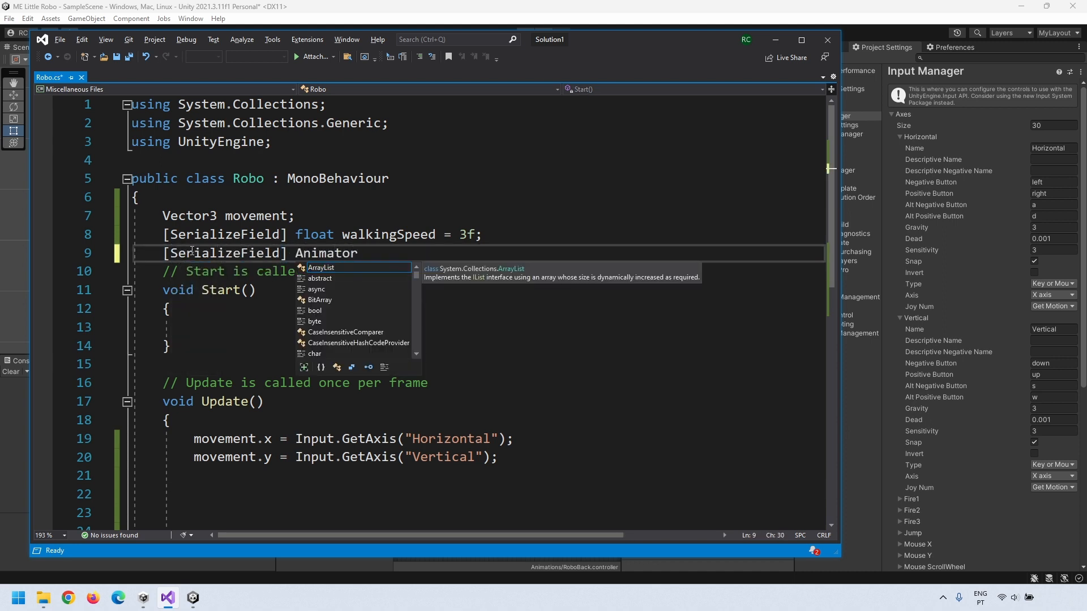
{"action": "type", "text": " backBodyAnim;"}
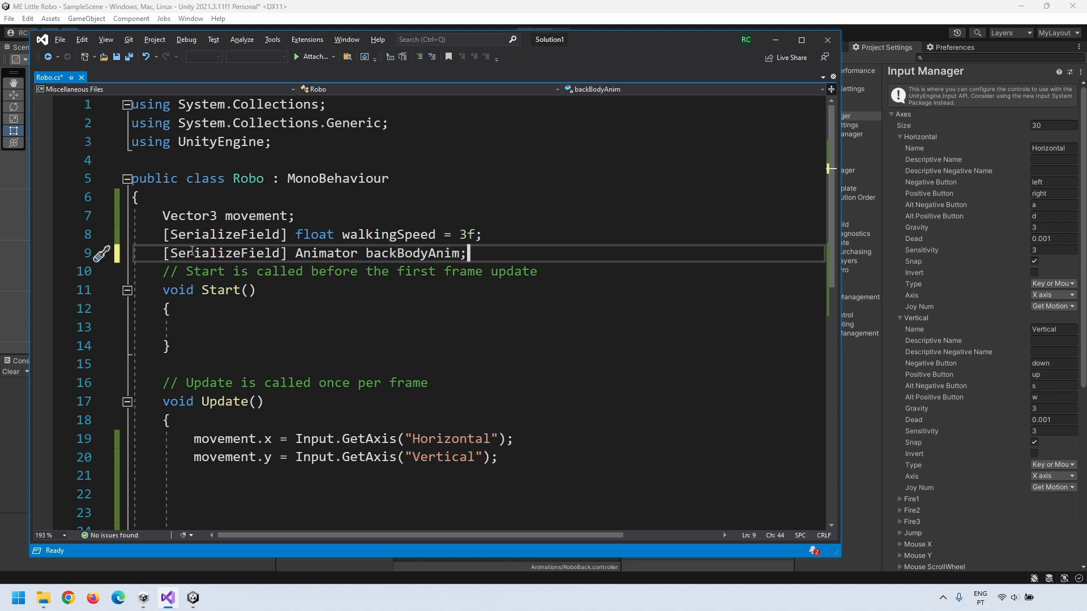
{"action": "key", "text": "Return"}
{"action": "key", "text": "Return"}
{"action": "key", "text": "Up"}
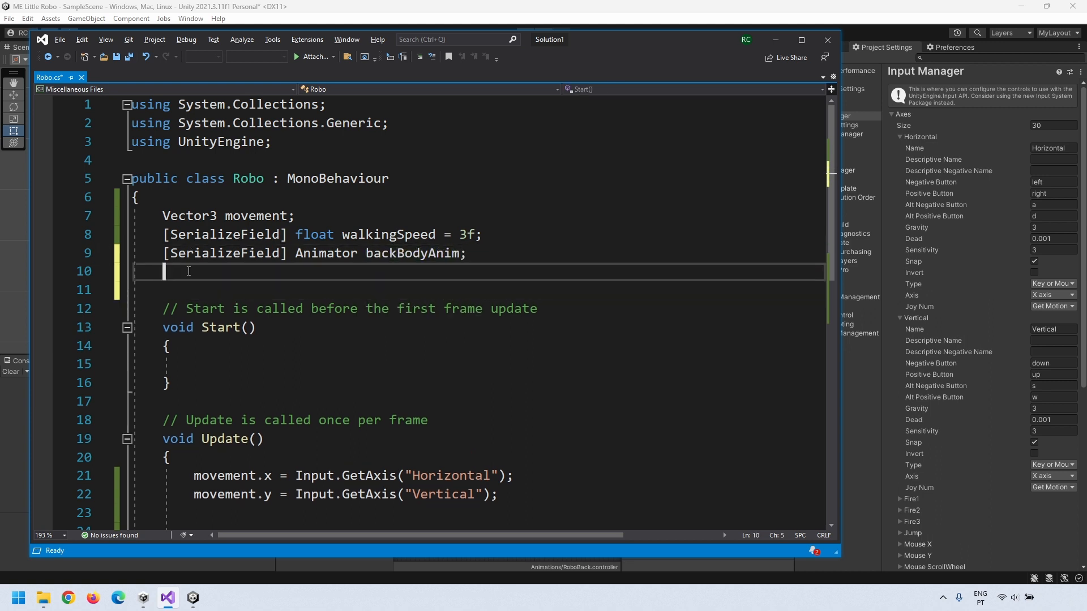
Step: Declare string nextAnimation and add if(movement.magnitude > 0) nextAnimation = "Walk"; in Update
{"action": "key", "text": "Return"}
{"action": "key", "text": "Return"}
{"action": "type", "text": "string nextAnimation;"}
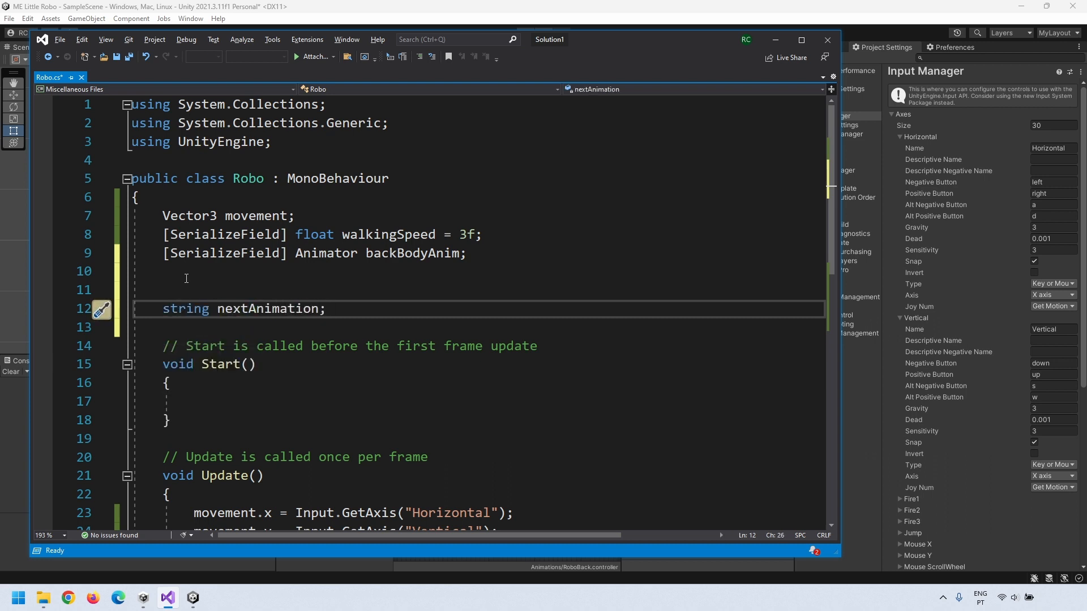
{"action": "scroll", "coordinate": [235, 244], "scroll_direction": "down", "scroll_amount": 5}
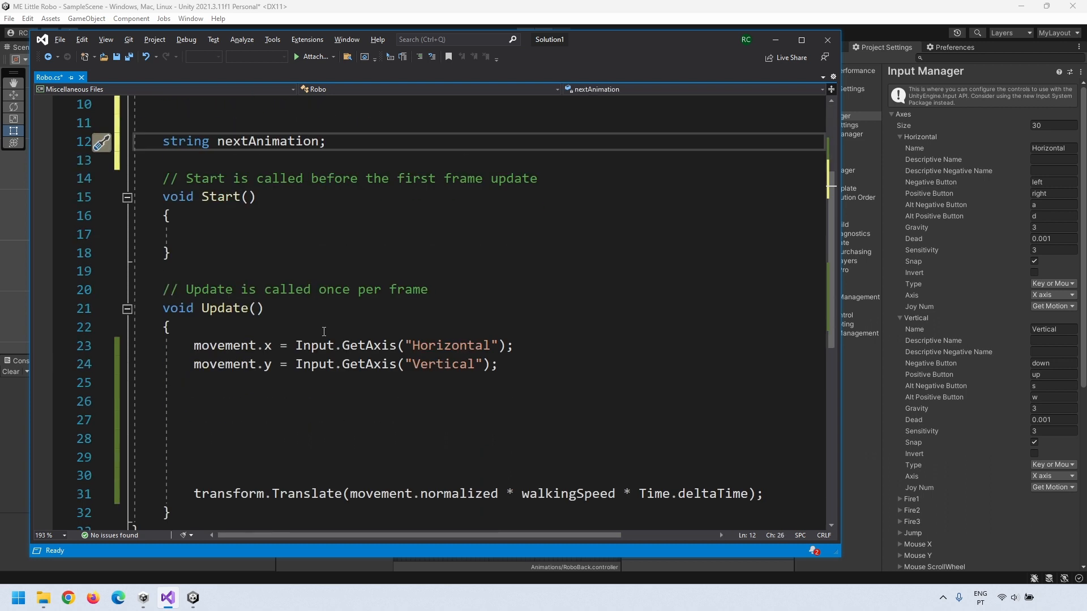
{"action": "left_click", "coordinate": [207, 346]}
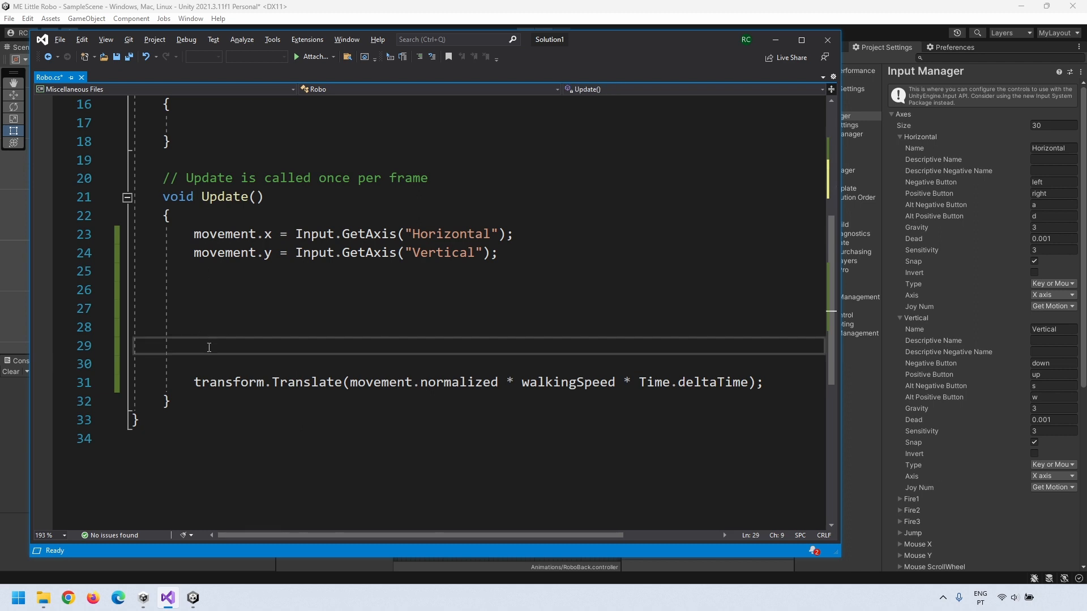
{"action": "type", "text": "if(movement.magnitu"}
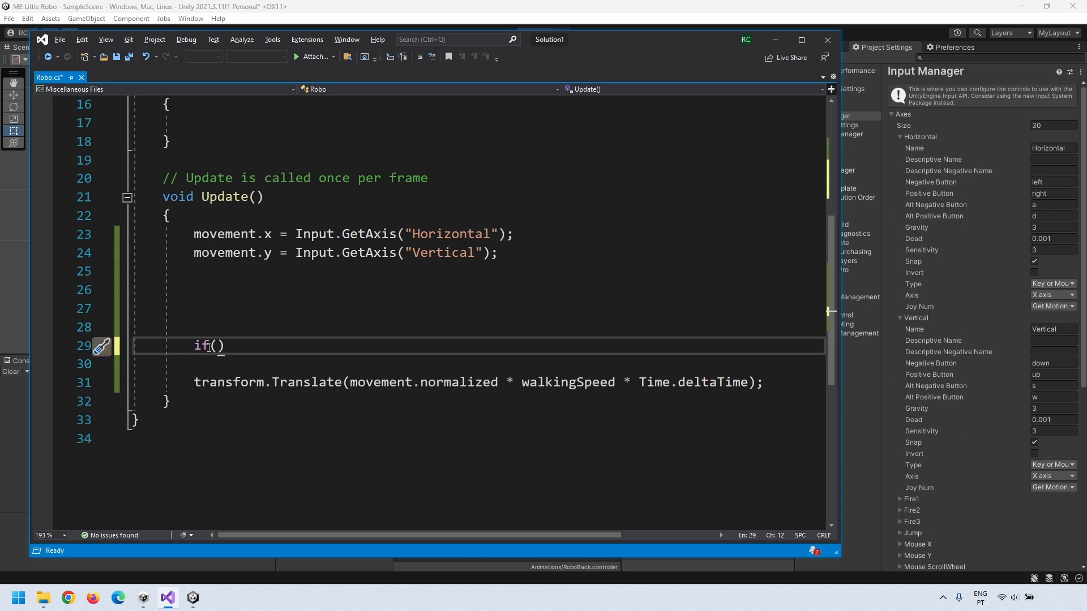
{"action": "type", "text": "de > 0) nextAnimation"}
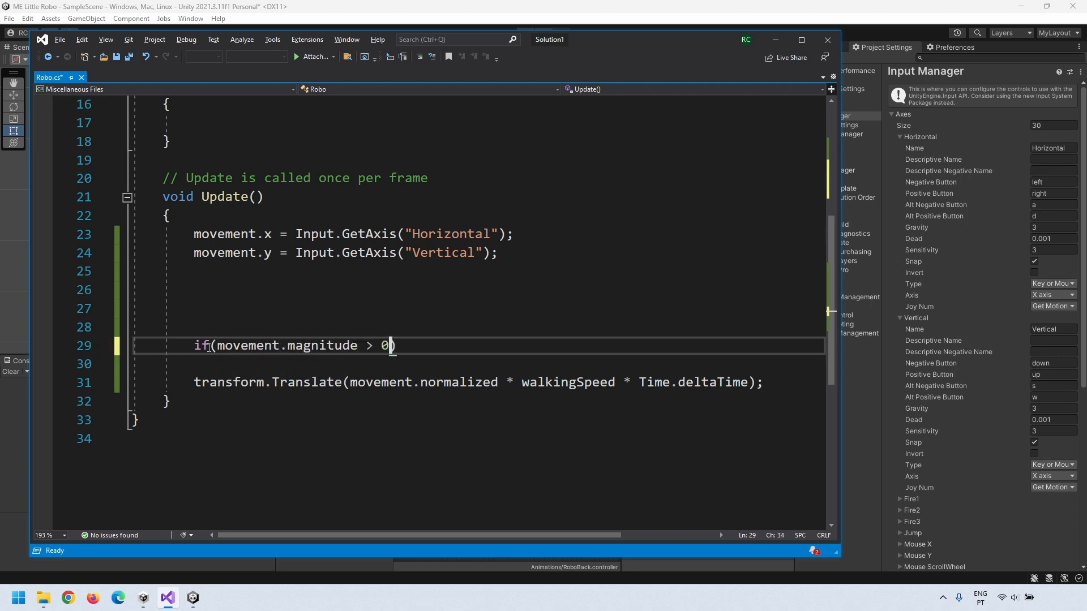
{"action": "type", "text": " = \"Walk"}
{"action": "key", "text": "BackSpace"}
{"action": "type", "text": "k\";"}
{"action": "key", "text": "Return"}
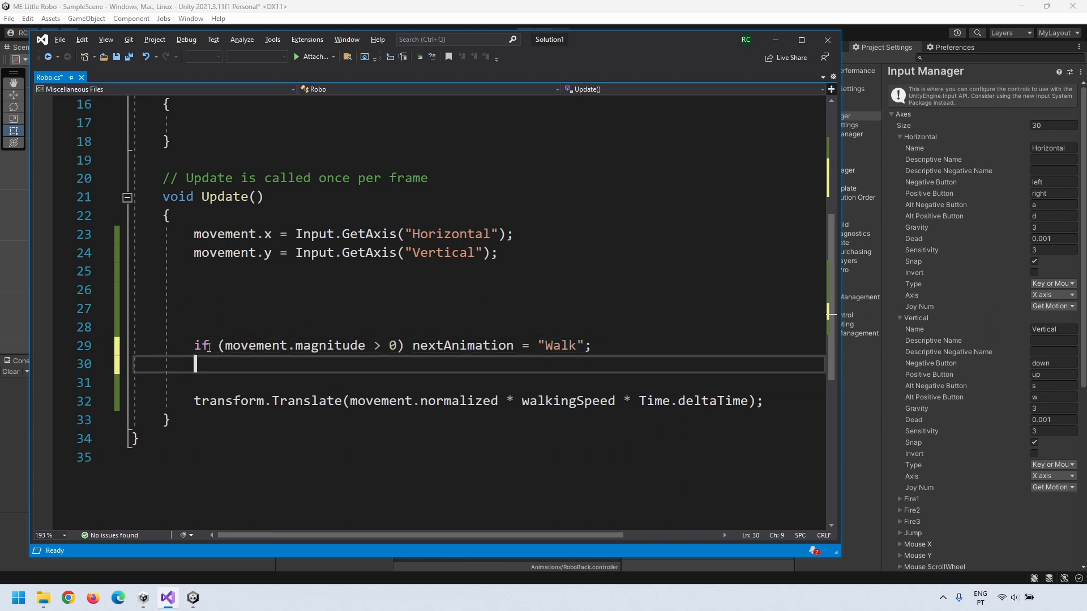
Step: Duplicate that line as an == 0 condition setting nextAnimation to "Idle"
{"action": "type", "text": "if (movement.magnitude > 0) nextAnimation = \"Walk\";"}
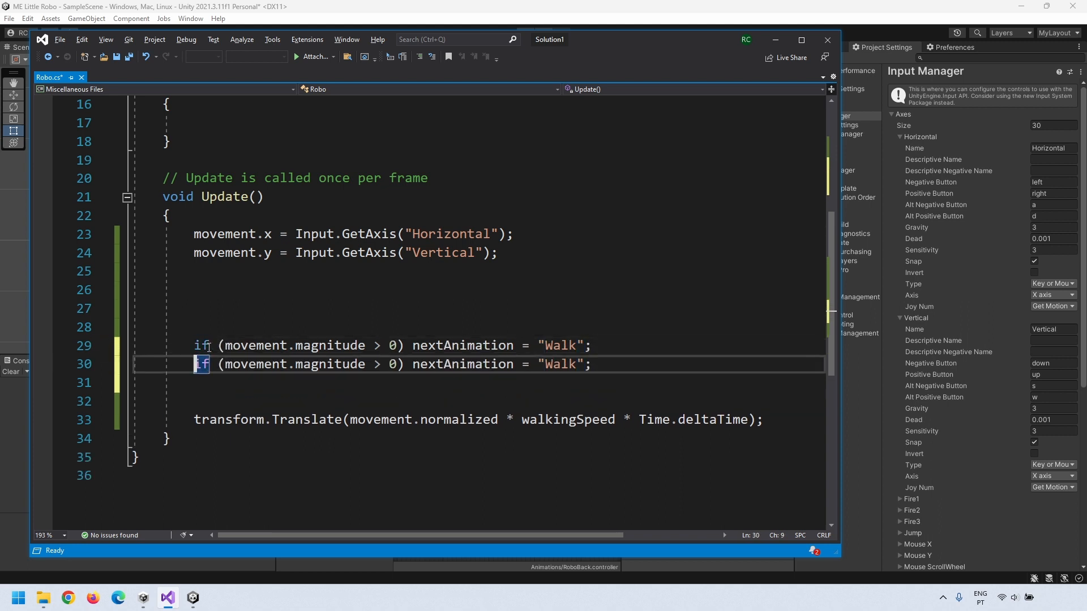
{"action": "left_click", "coordinate": [379, 366]}
{"action": "key", "text": "BackSpace"}
{"action": "type", "text": "=="}
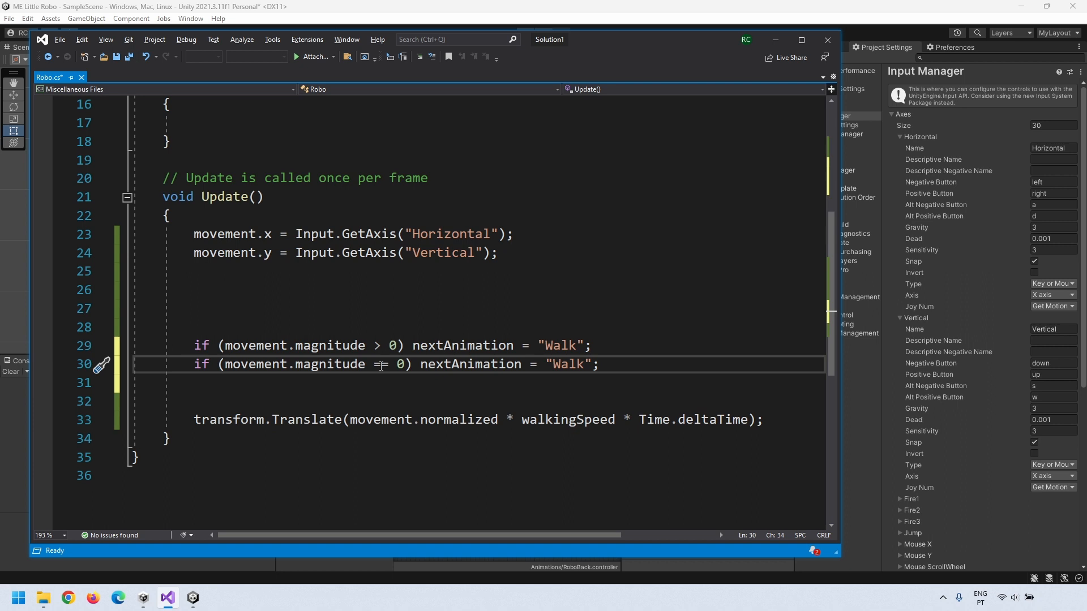
{"action": "double_click", "coordinate": [565, 365]}
{"action": "type", "text": "Idle"}
{"action": "left_click", "coordinate": [241, 380]}
{"action": "left_click_drag", "start_coordinate": [195, 364], "coordinate": [607, 371]}
{"action": "left_click", "coordinate": [467, 366]}
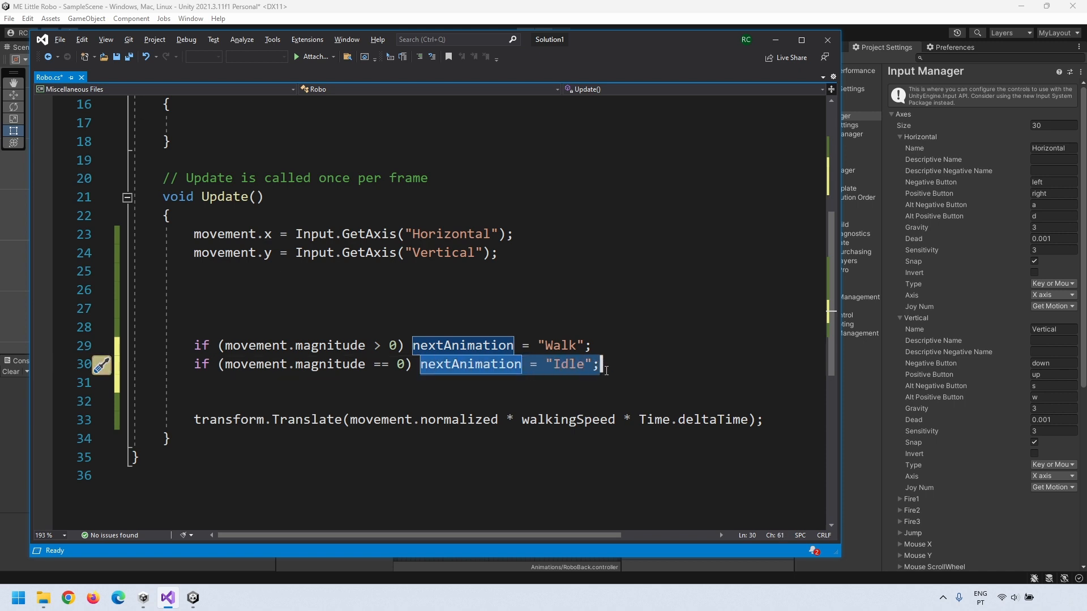
{"action": "left_click", "coordinate": [590, 401]}
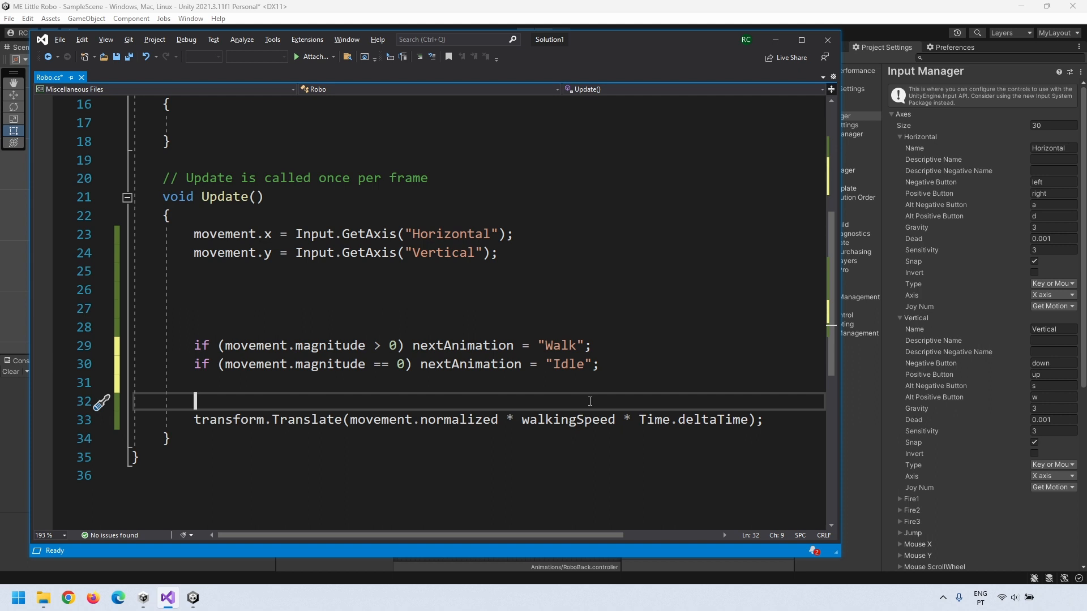
{"action": "key", "text": "Return"}
{"action": "key", "text": "Return"}
{"action": "key", "text": "Return"}
{"action": "key", "text": "Up"}
{"action": "key", "text": "Up"}
{"action": "type", "text": "back"}
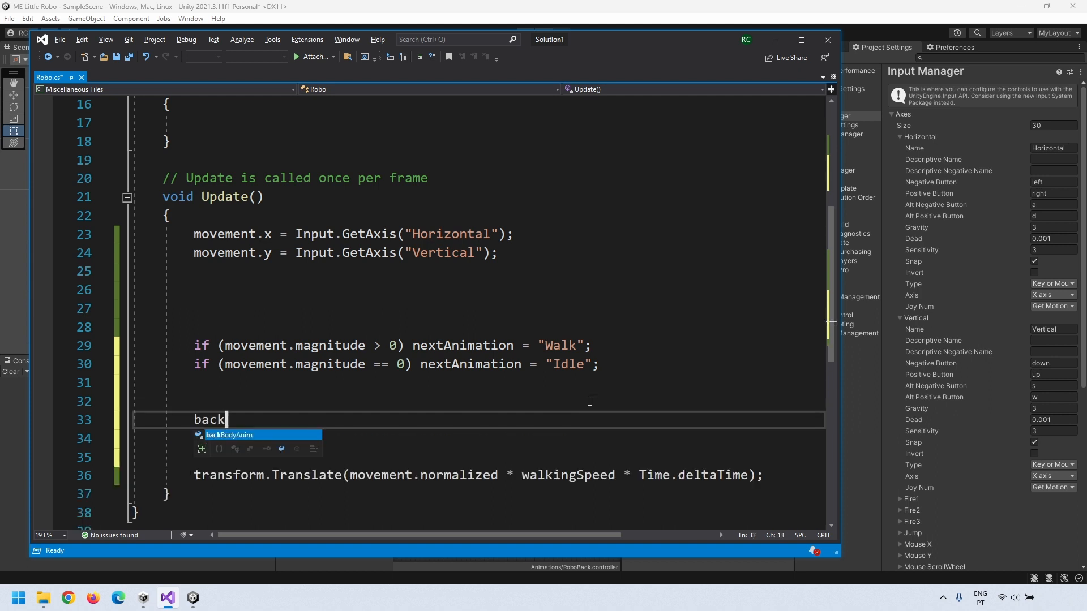
{"action": "type", "text": "BodyAnim.SetTrigger(nextAnimation);"}
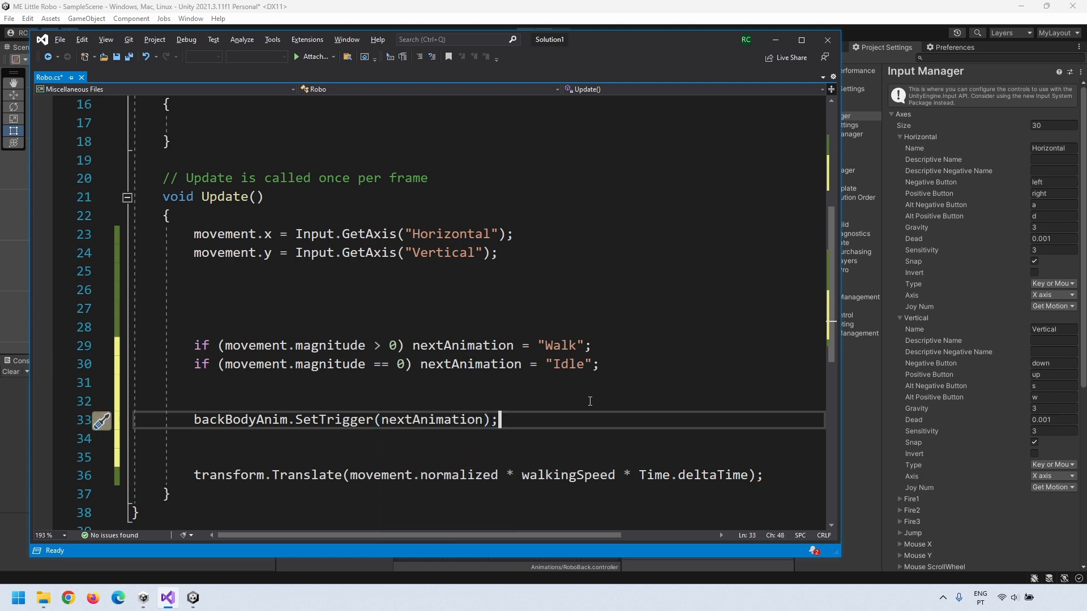
{"action": "scroll", "coordinate": [572, 362], "scroll_direction": "down", "scroll_amount": 1}
{"action": "scroll", "coordinate": [555, 274], "scroll_direction": "up", "scroll_amount": 1}
{"action": "scroll", "coordinate": [480, 285], "scroll_direction": "down", "scroll_amount": 1}
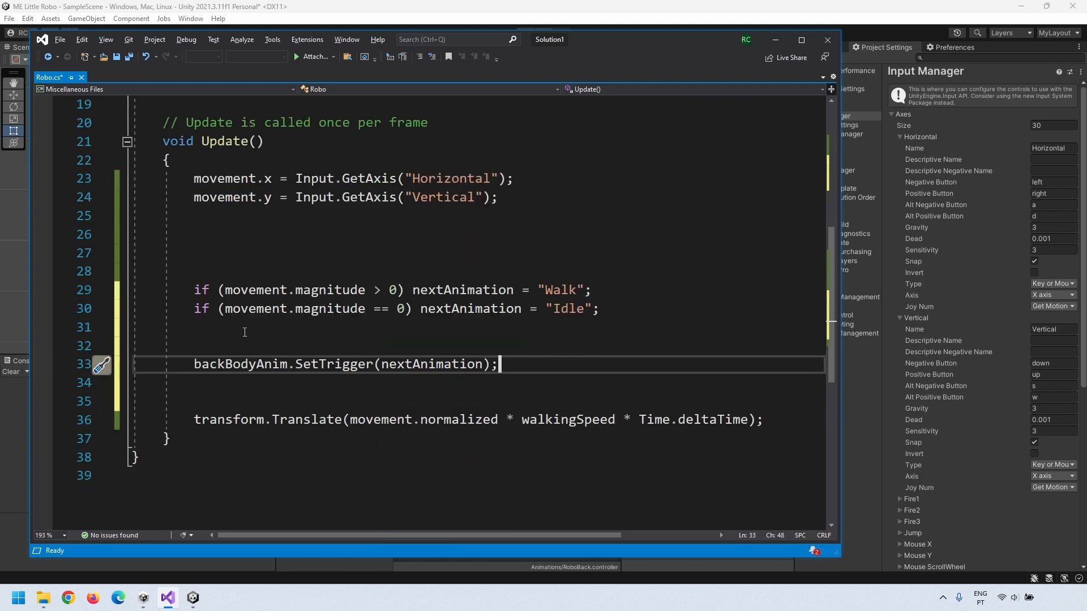
{"action": "left_click_drag", "start_coordinate": [194, 364], "coordinate": [519, 365]}
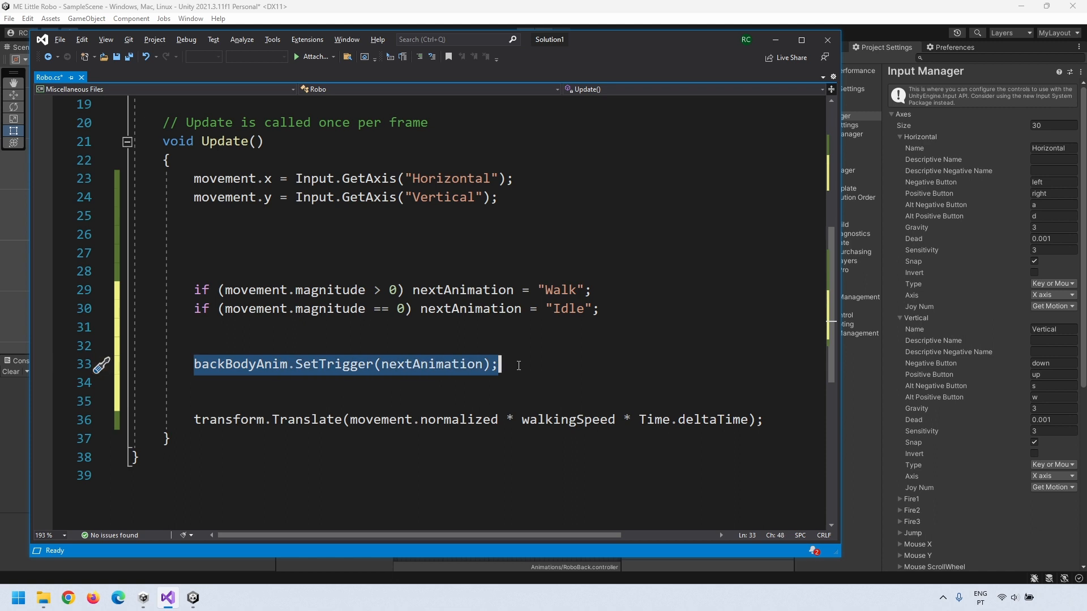
{"action": "scroll", "coordinate": [172, 197], "scroll_direction": "up", "scroll_amount": 1}
{"action": "left_click", "coordinate": [172, 197]}
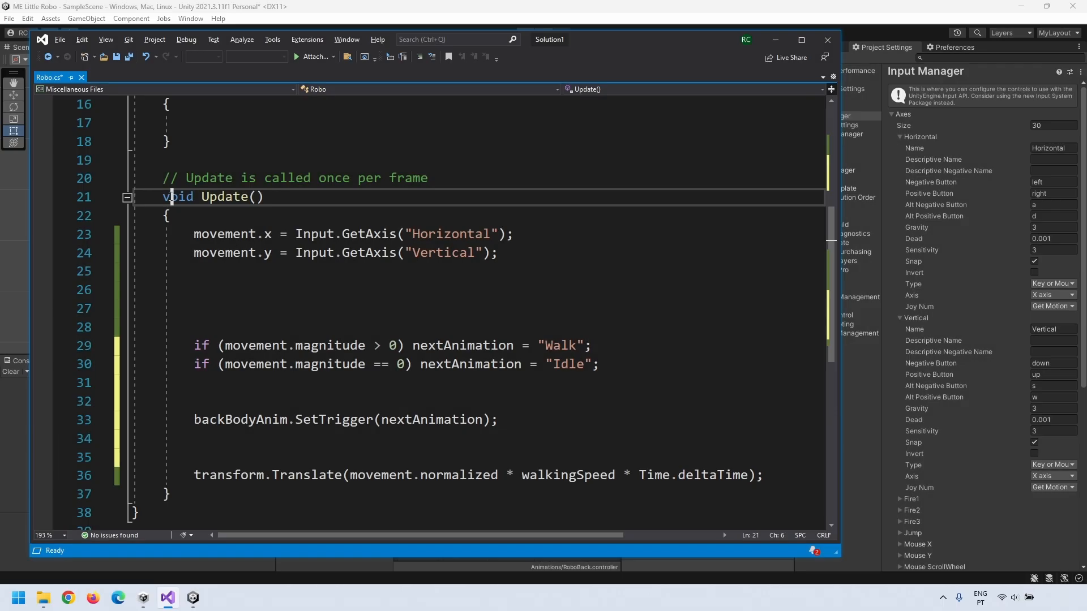
{"action": "left_click_drag", "start_coordinate": [202, 420], "coordinate": [443, 427]}
{"action": "left_click_drag", "start_coordinate": [172, 199], "coordinate": [168, 494]}
{"action": "left_click_drag", "start_coordinate": [197, 422], "coordinate": [404, 417]}
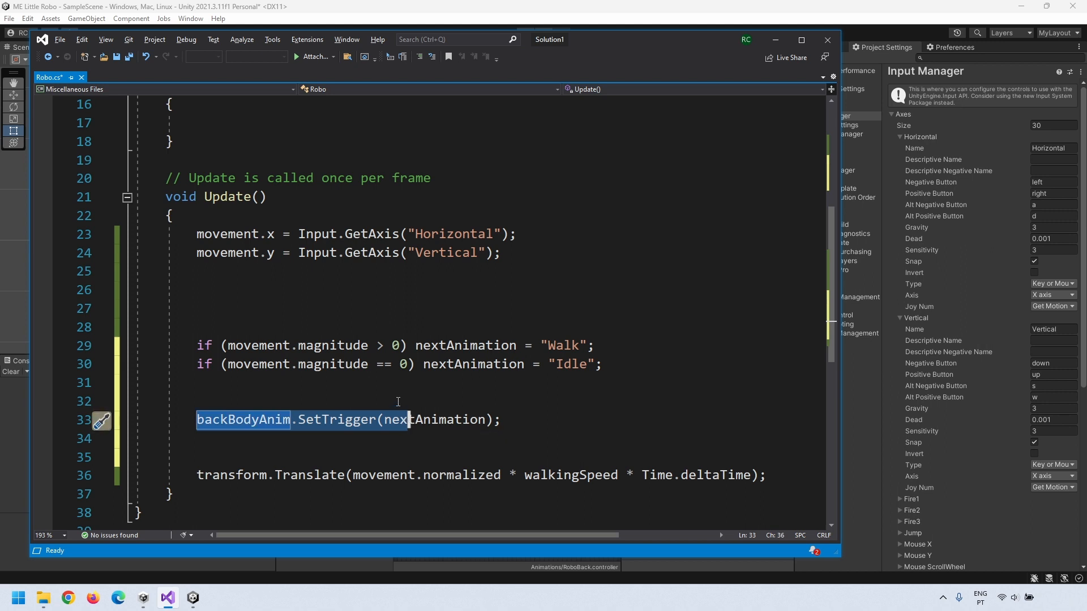
{"action": "left_click", "coordinate": [398, 402]}
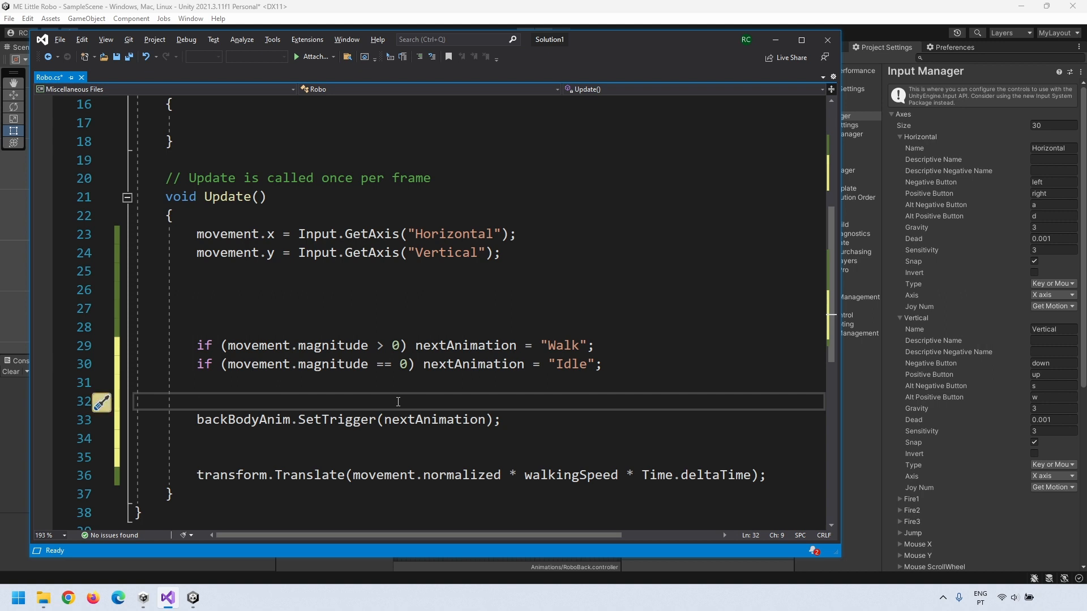
{"action": "key", "text": "ctrl+z"}
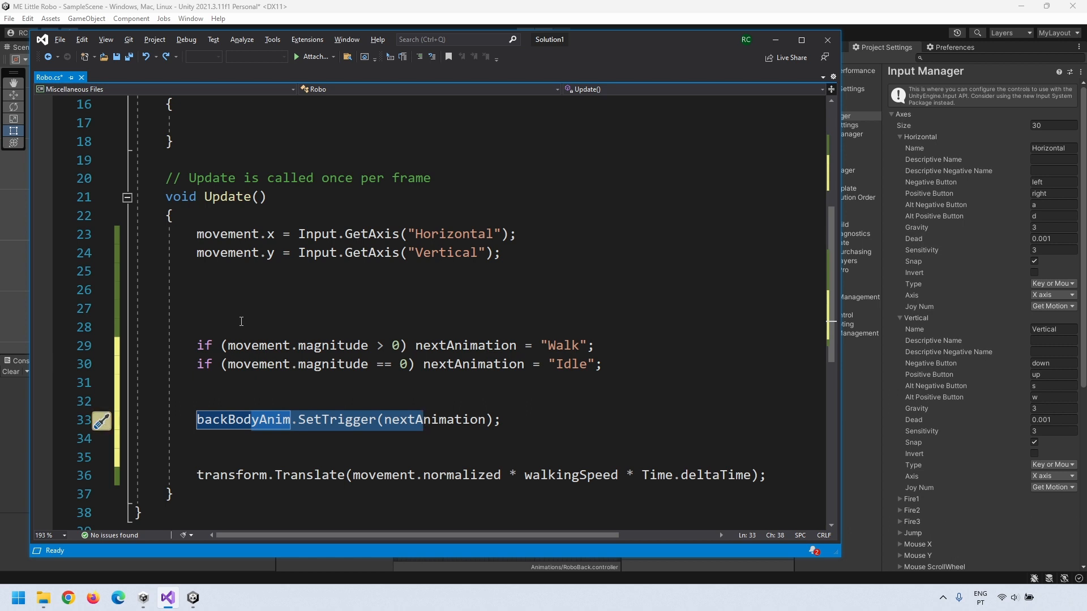
{"action": "left_click", "coordinate": [521, 426]}
{"action": "left_click", "coordinate": [240, 395]}
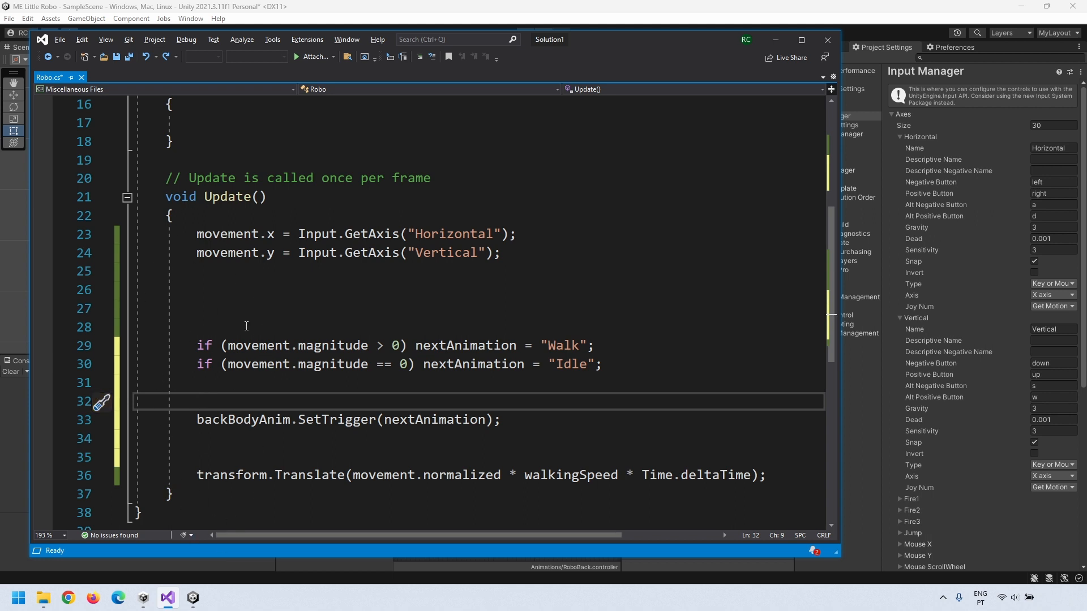
{"action": "left_click_drag", "start_coordinate": [202, 421], "coordinate": [488, 432]}
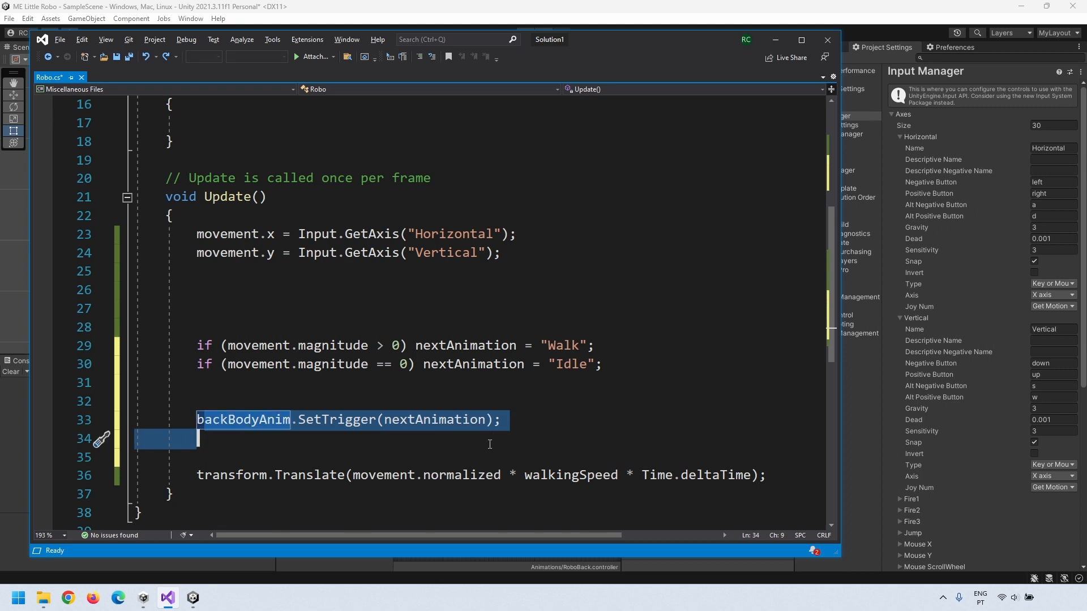
{"action": "left_click", "coordinate": [488, 444]}
{"action": "left_click_drag", "start_coordinate": [204, 197], "coordinate": [276, 202]}
{"action": "left_click", "coordinate": [369, 413]}
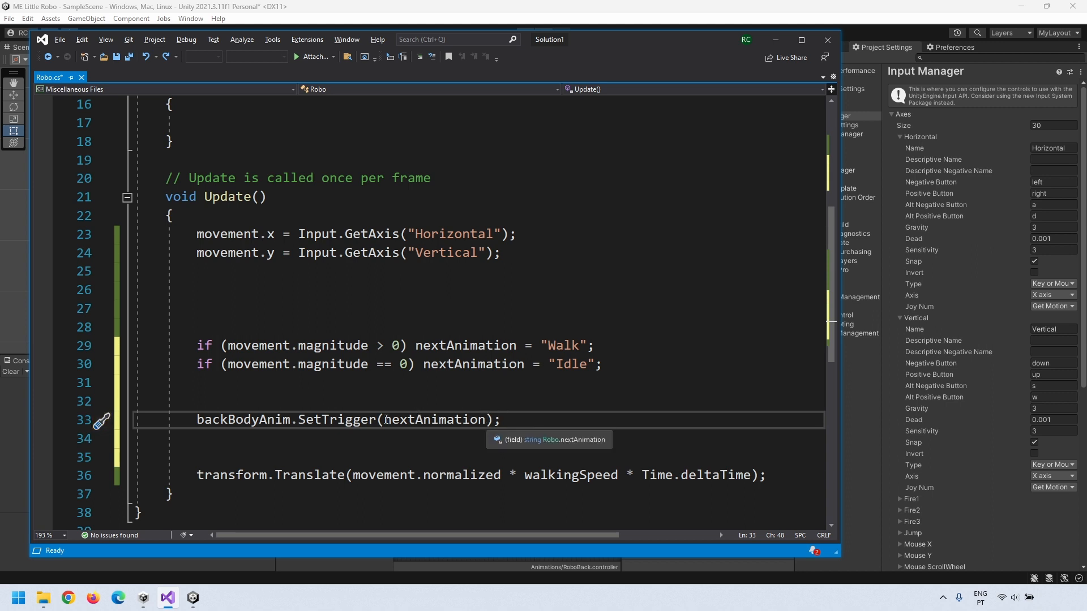
{"action": "left_click_drag", "start_coordinate": [385, 420], "coordinate": [477, 419]}
{"action": "scroll", "coordinate": [506, 381], "scroll_direction": "up", "scroll_amount": 5}
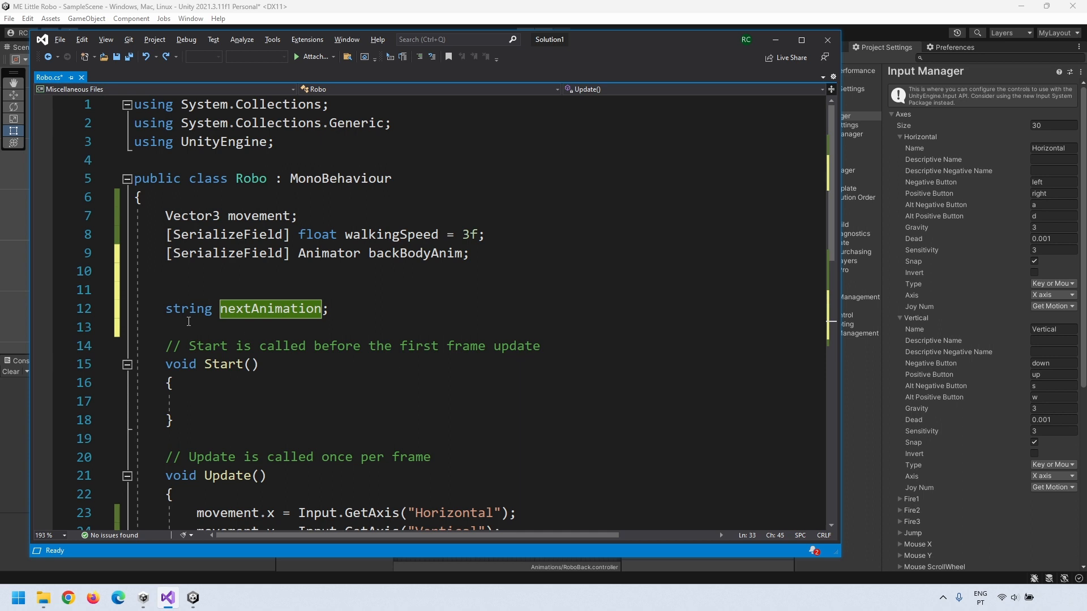
Step: Add a string currentAnimation field below nextAnimation
{"action": "left_click", "coordinate": [189, 322]}
{"action": "type", "text": "string currentAnimation;"}
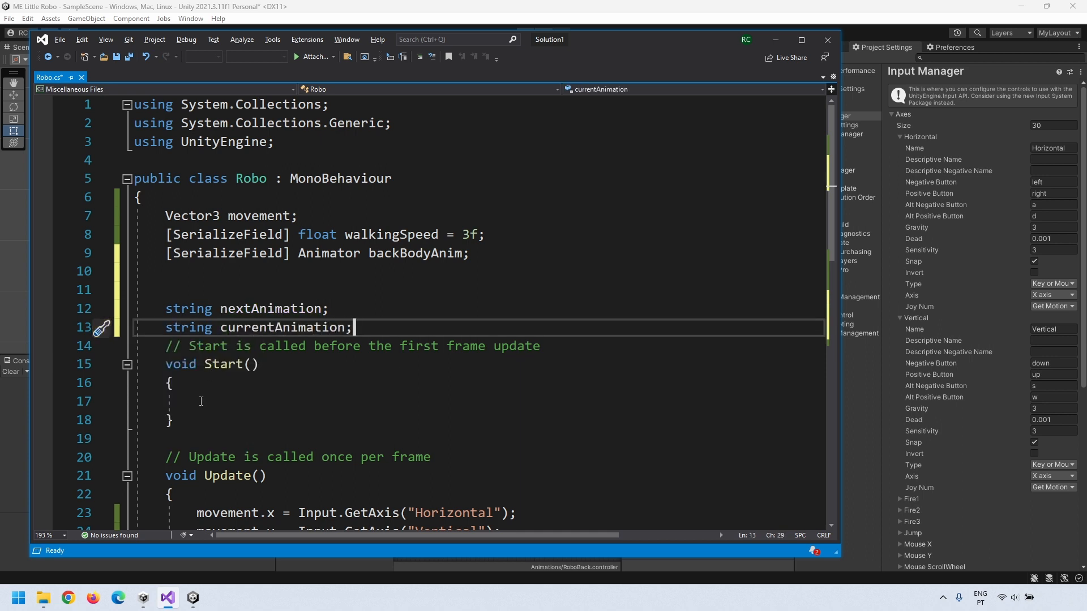
{"action": "key", "text": "Return"}
{"action": "key", "text": "Return"}
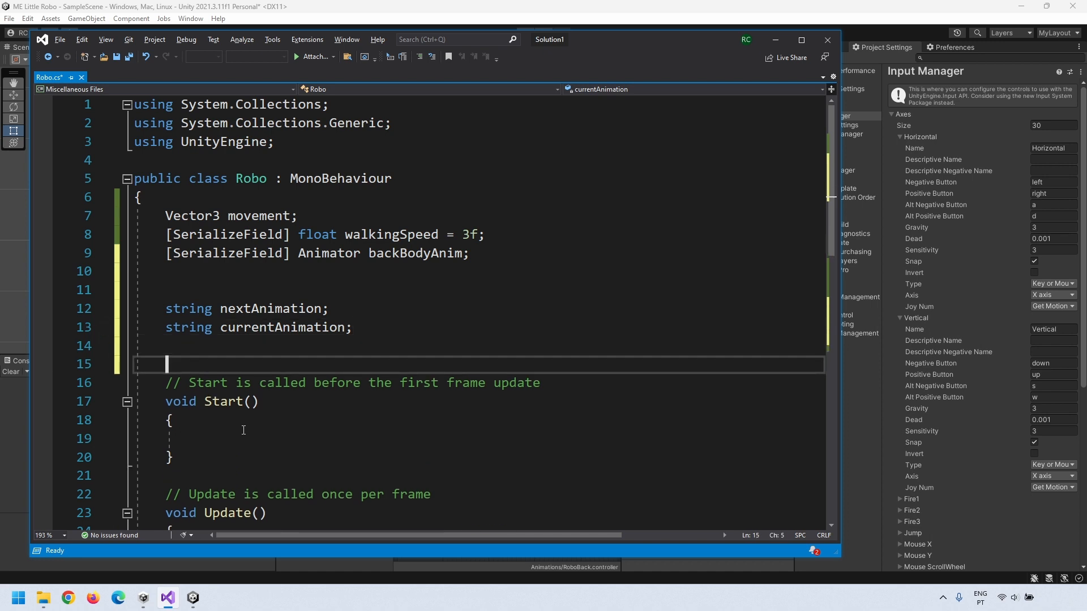
{"action": "scroll", "coordinate": [243, 430], "scroll_direction": "down", "scroll_amount": 8}
{"action": "scroll", "coordinate": [243, 431], "scroll_direction": "up", "scroll_amount": 1}
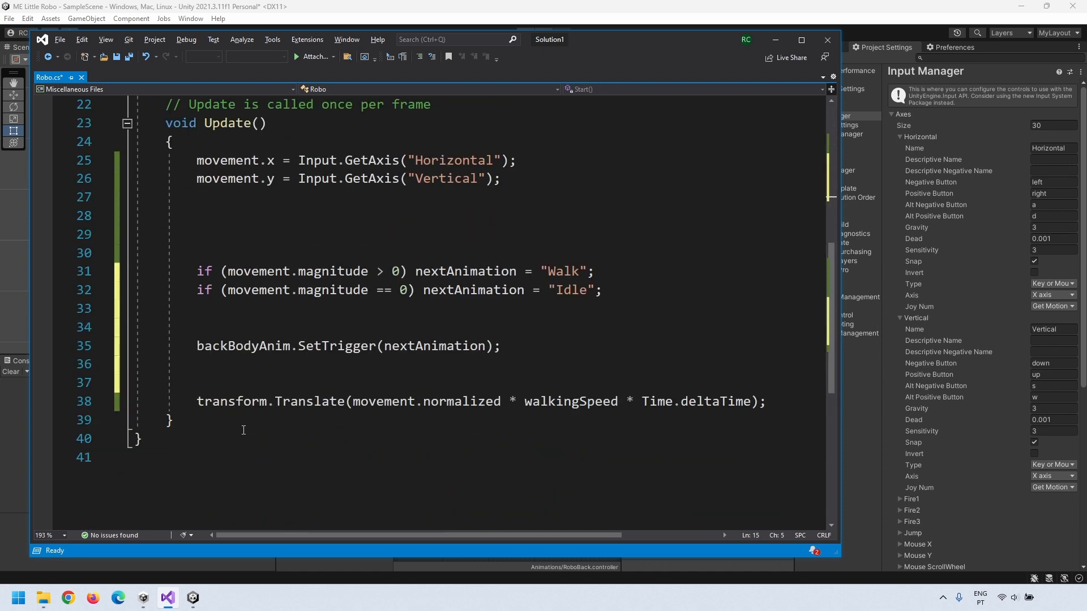
{"action": "scroll", "coordinate": [231, 388], "scroll_direction": "up", "scroll_amount": 1}
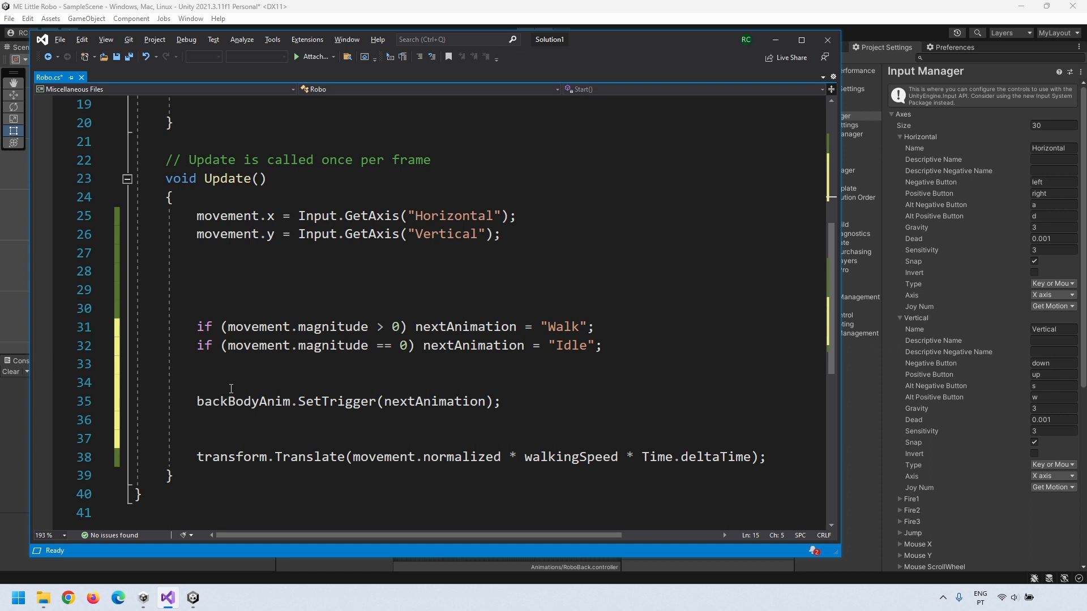
Step: Open an if(nextAnimation != currentAnimation) block above the SetTrigger call
{"action": "left_click", "coordinate": [231, 388]}
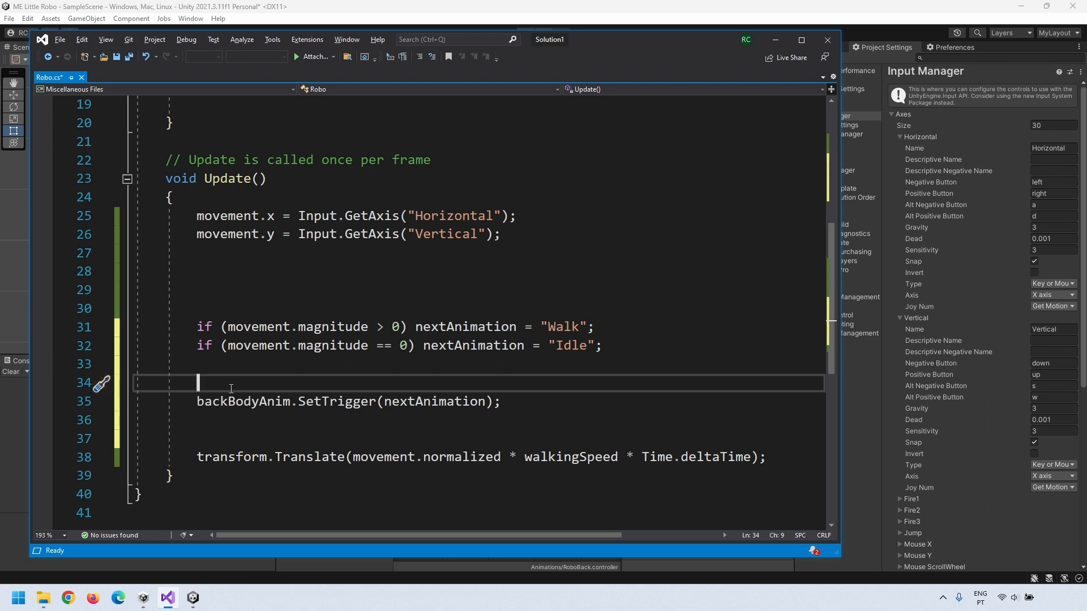
{"action": "type", "text": "if(nextAnimation !="}
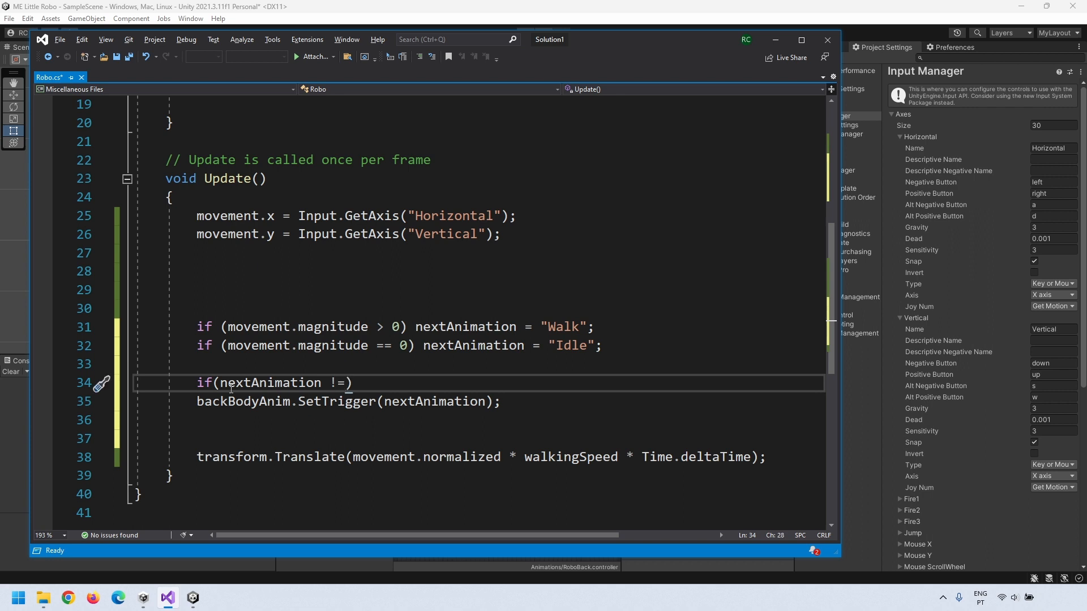
{"action": "type", "text": " currentAnimation"}
{"action": "key", "text": "End"}
{"action": "key", "text": "Return"}
{"action": "type", "text": "{"}
{"action": "key", "text": "Return"}
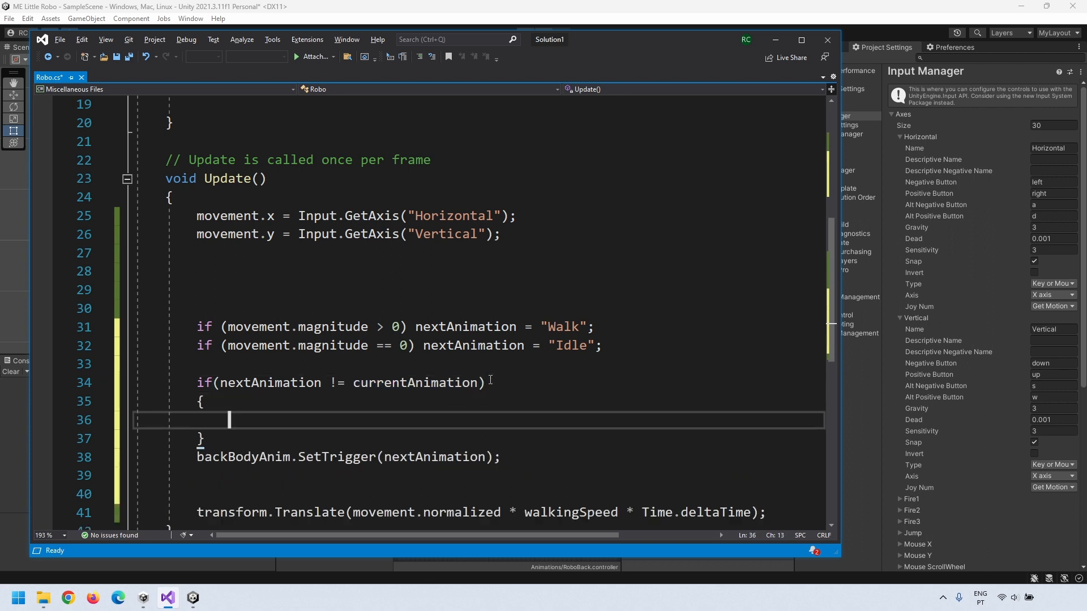
{"action": "key", "text": "Return"}
Step: Move SetTrigger inside the block and follow it with currentAnimation = nextAnimation;
{"action": "left_click_drag", "start_coordinate": [195, 480], "coordinate": [439, 439]}
{"action": "left_click", "coordinate": [552, 437]}
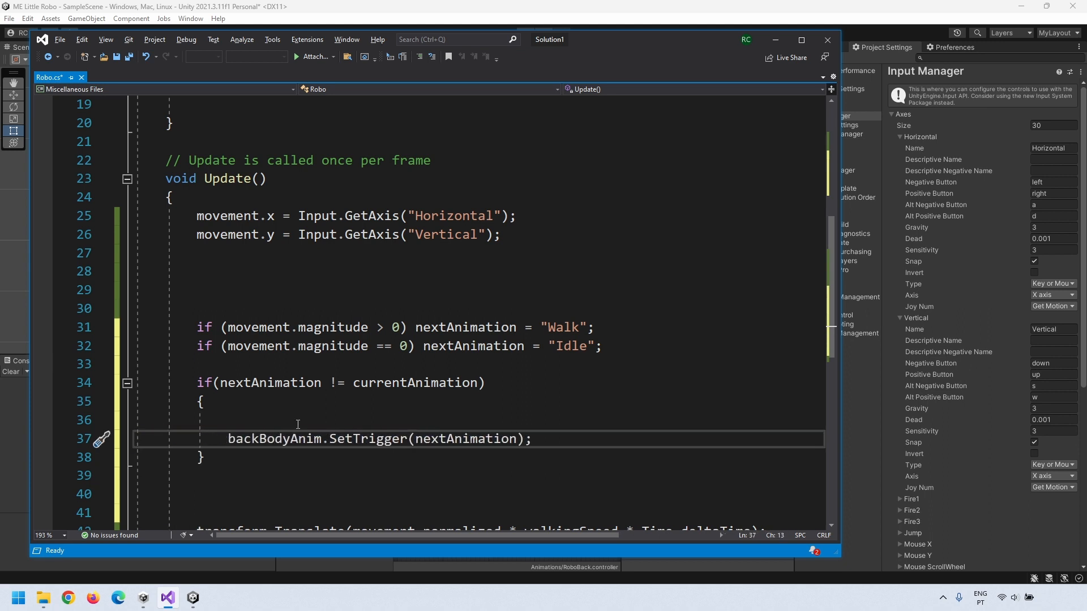
{"action": "key", "text": "Return"}
{"action": "type", "text": "currentAnn"}
{"action": "key", "text": "BackSpace"}
{"action": "type", "text": "imation = nextAnimat"}
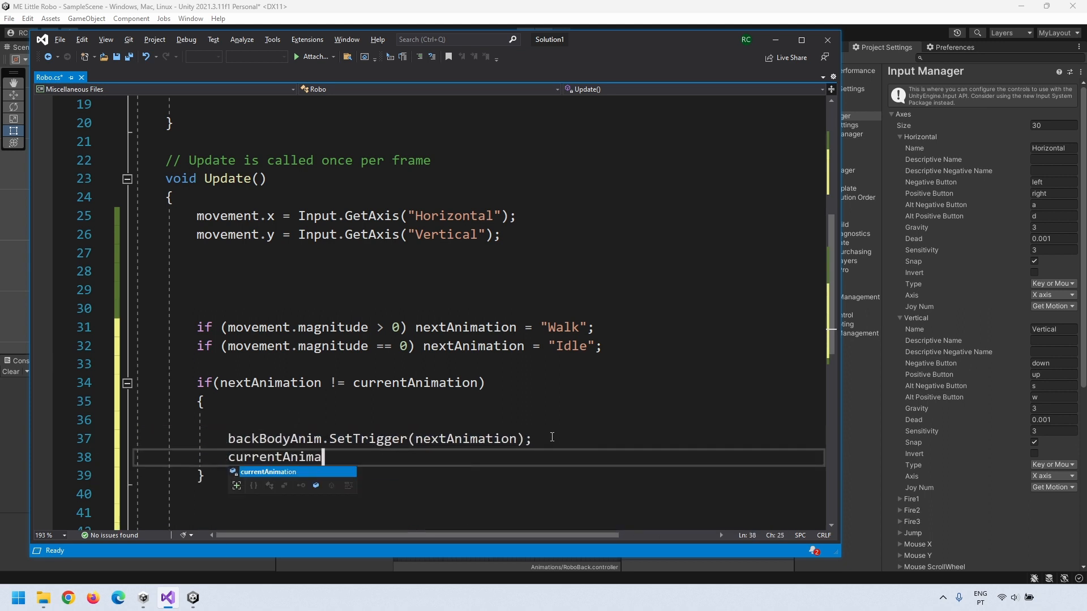
{"action": "type", "text": "ion;"}
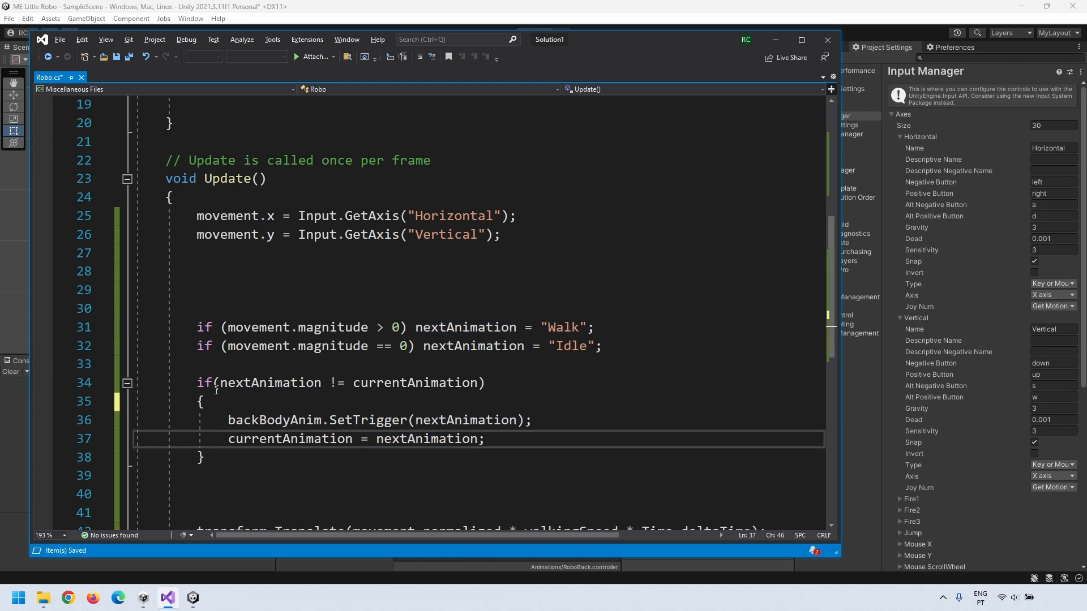
{"action": "left_click_drag", "start_coordinate": [251, 420], "coordinate": [521, 419]}
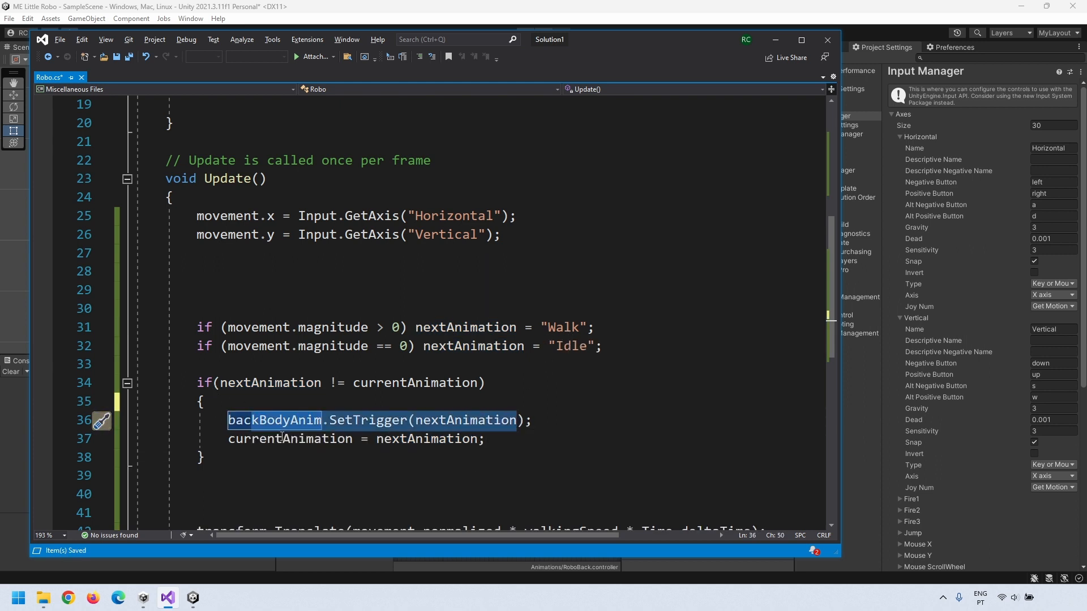
{"action": "left_click_drag", "start_coordinate": [229, 439], "coordinate": [358, 442]}
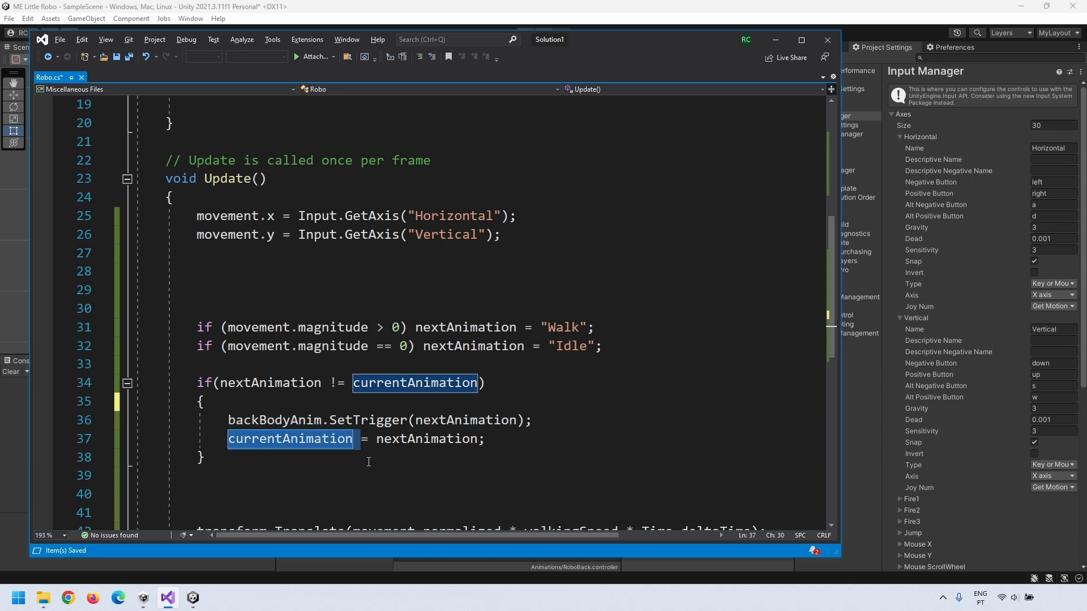
{"action": "left_click_drag", "start_coordinate": [216, 383], "coordinate": [485, 384]}
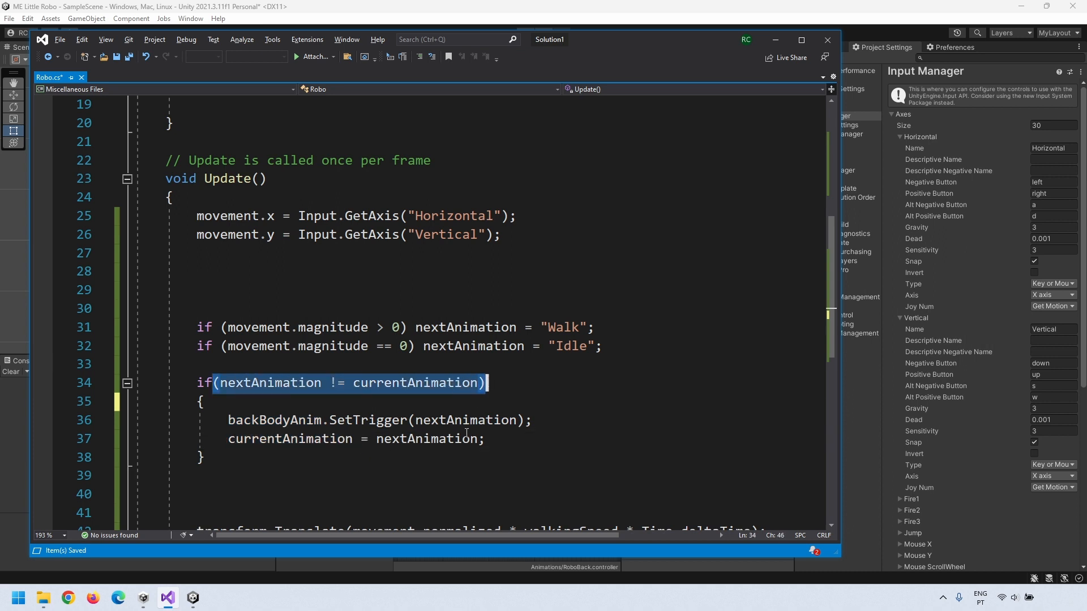
Step: After unassigned-reference errors in play mode, drag RoboBack into Robo's Back Body Anim field
{"action": "left_click", "coordinate": [871, 405]}
{"action": "left_click", "coordinate": [526, 33]}
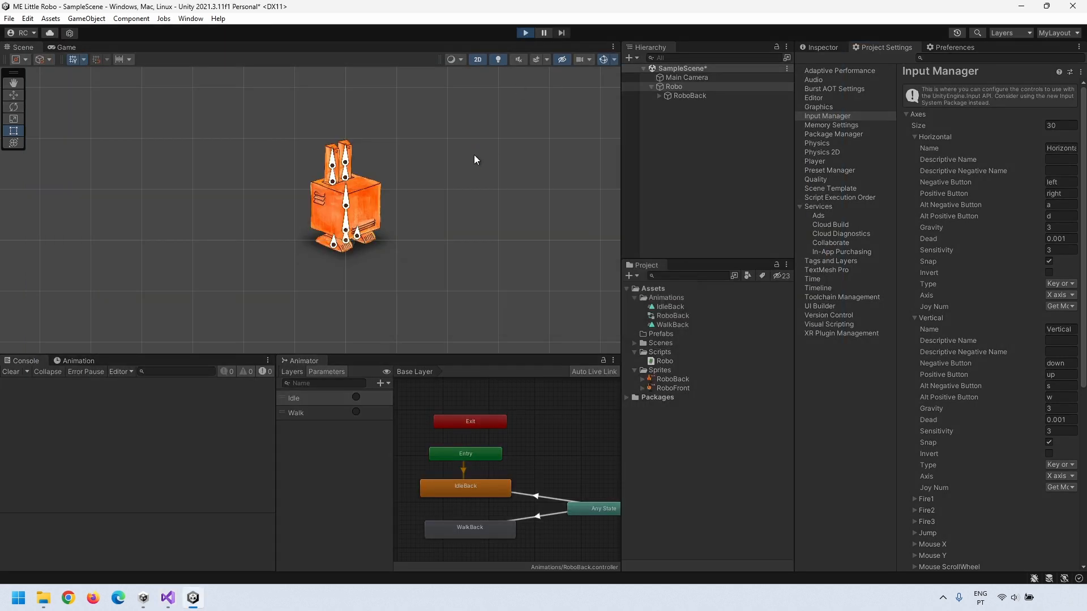
{"action": "left_click", "coordinate": [525, 33]}
{"action": "left_click", "coordinate": [822, 47]}
{"action": "left_click_drag", "start_coordinate": [689, 95], "coordinate": [985, 181]}
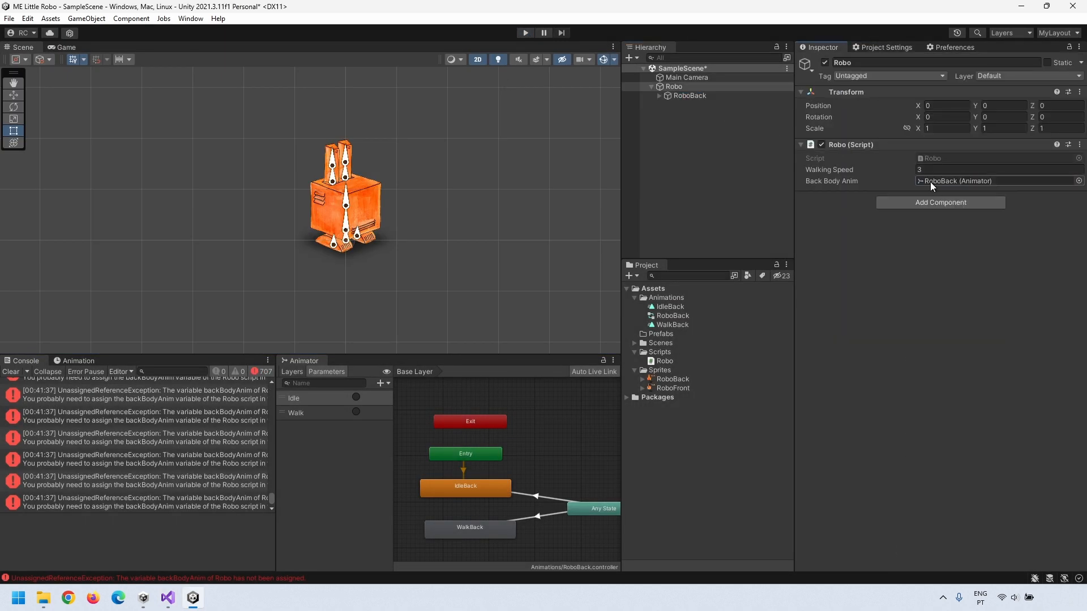
Step: Play the scene, walk the robot left and right, then stop play mode
{"action": "left_click", "coordinate": [526, 33]}
{"action": "key", "text": "Left"}
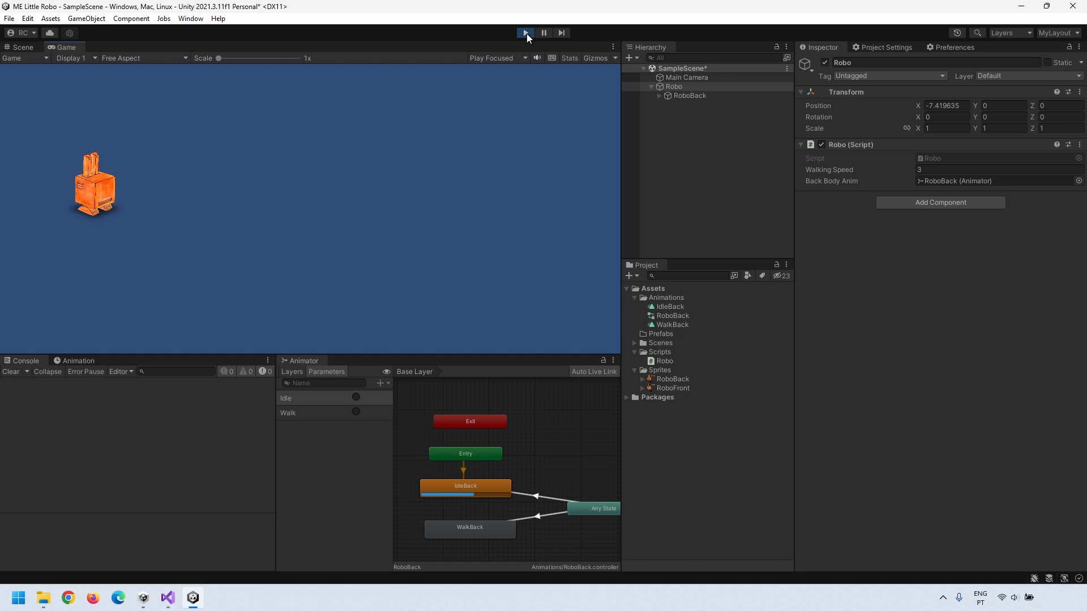
{"action": "key", "text": "Right"}
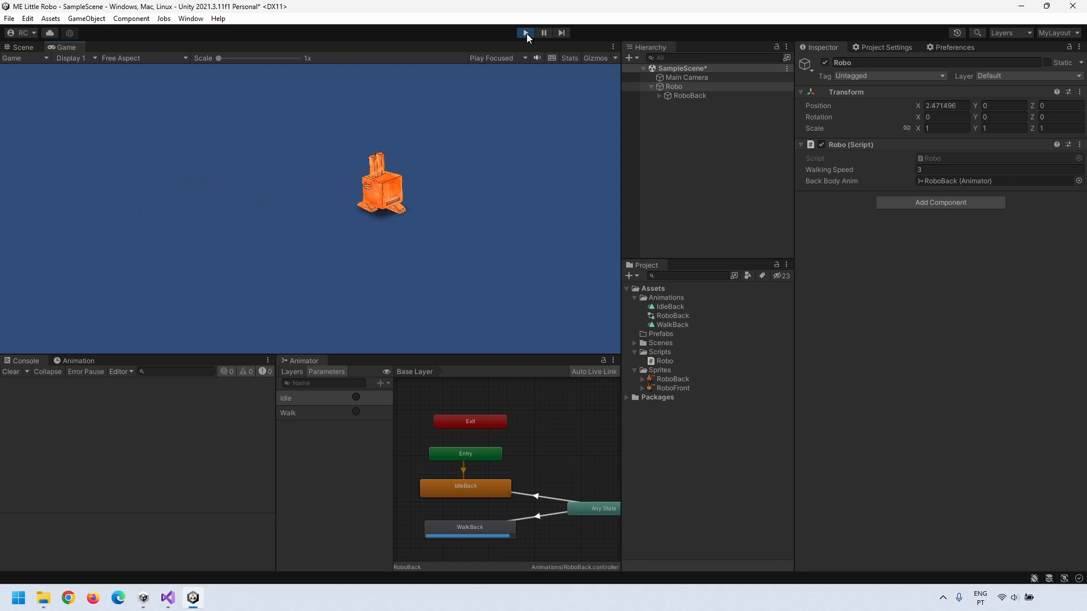
{"action": "left_click", "coordinate": [526, 33]}
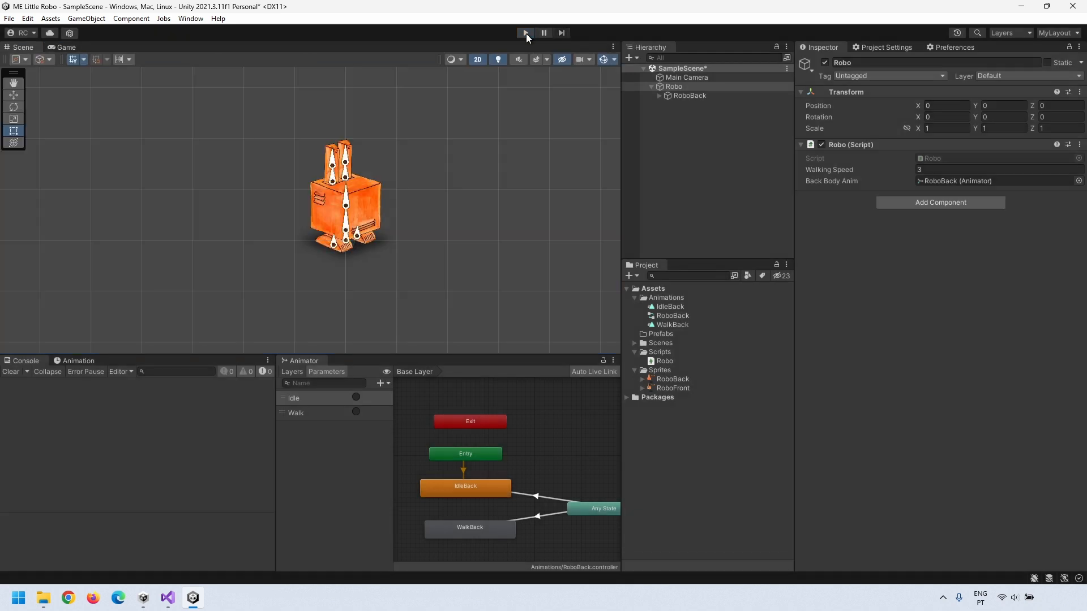
Step: Tick Flip X on RoboBack's Sprite Renderer to mirror the sprite horizontally
{"action": "left_click", "coordinate": [661, 97]}
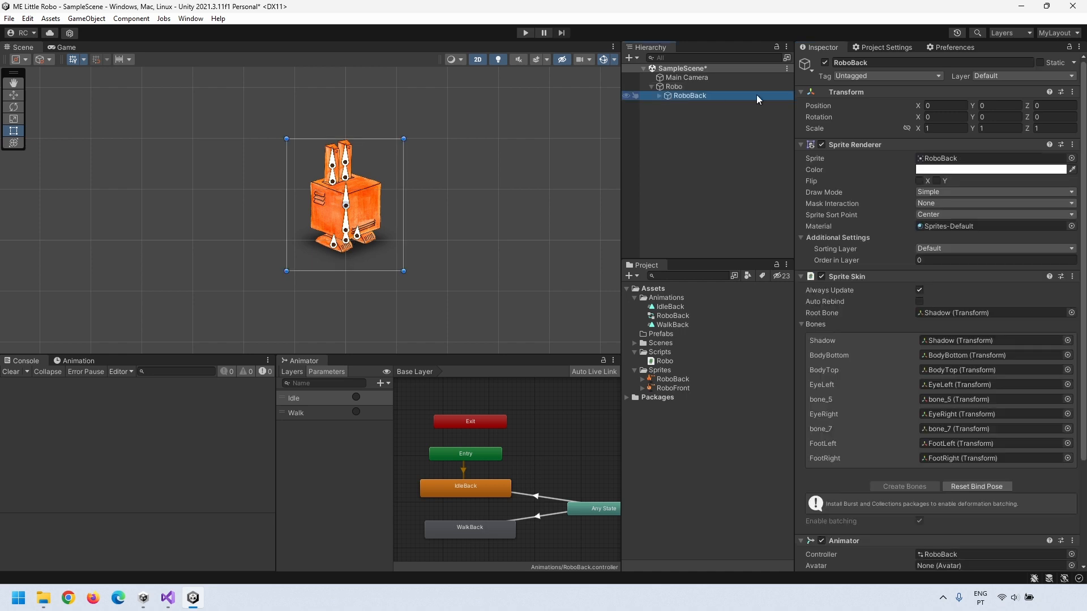
{"action": "left_click", "coordinate": [920, 180]}
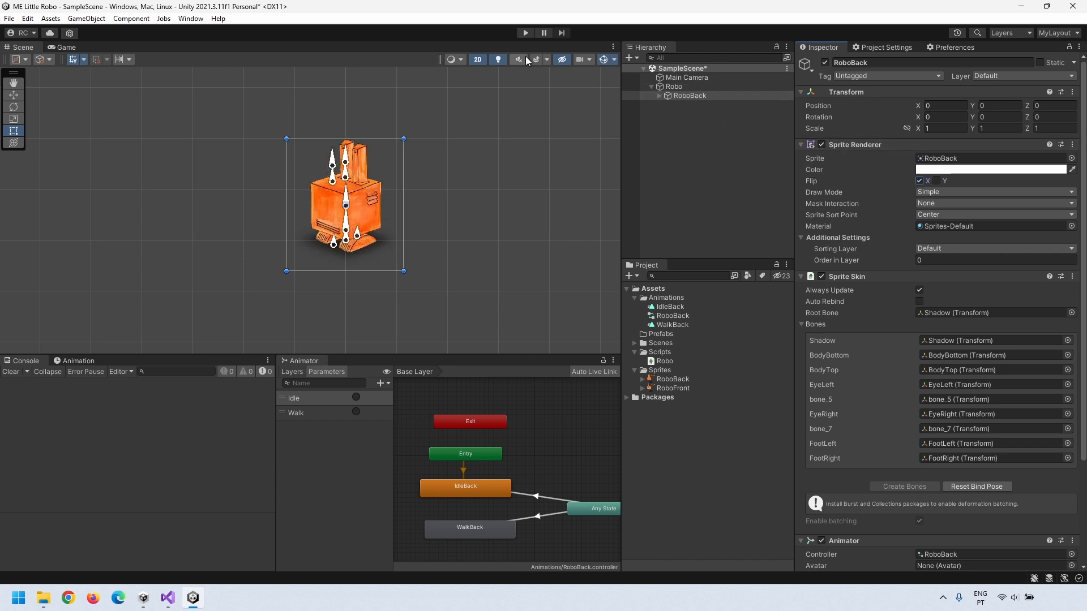
{"action": "left_click", "coordinate": [168, 598]}
Step: Declare a [SerializeField] SpriteRenderer backRenderer field and set backRenderer.flipX = false in Start()
{"action": "left_click", "coordinate": [362, 272]}
{"action": "type", "text": "[SerializeField]"}
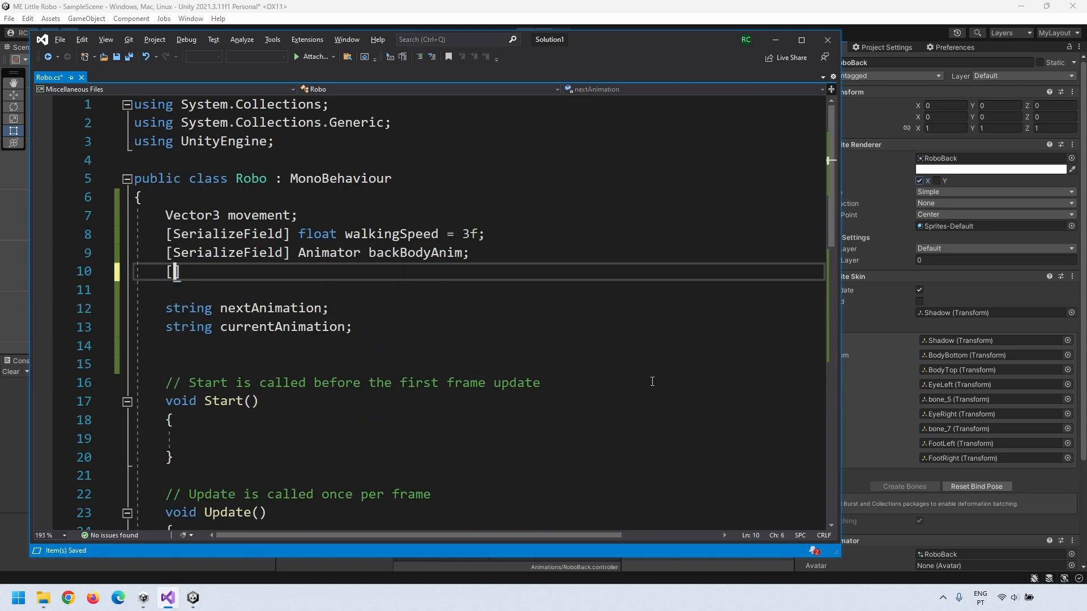
{"action": "type", "text": " SpriteRenderer"}
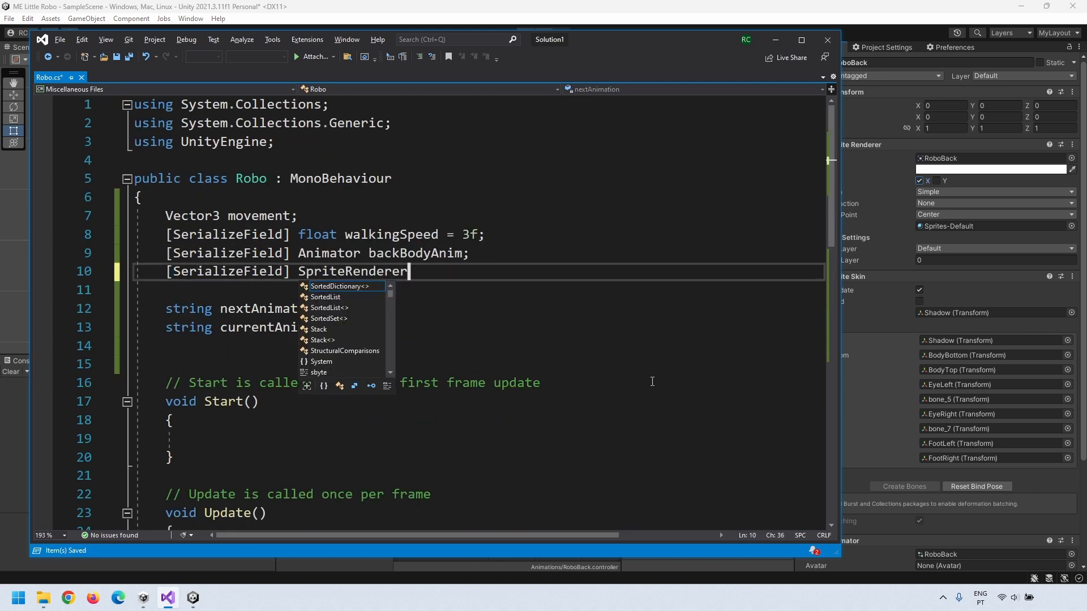
{"action": "type", "text": " backRenderer;"}
{"action": "left_click", "coordinate": [229, 441]}
{"action": "type", "text": "backRenderer"}
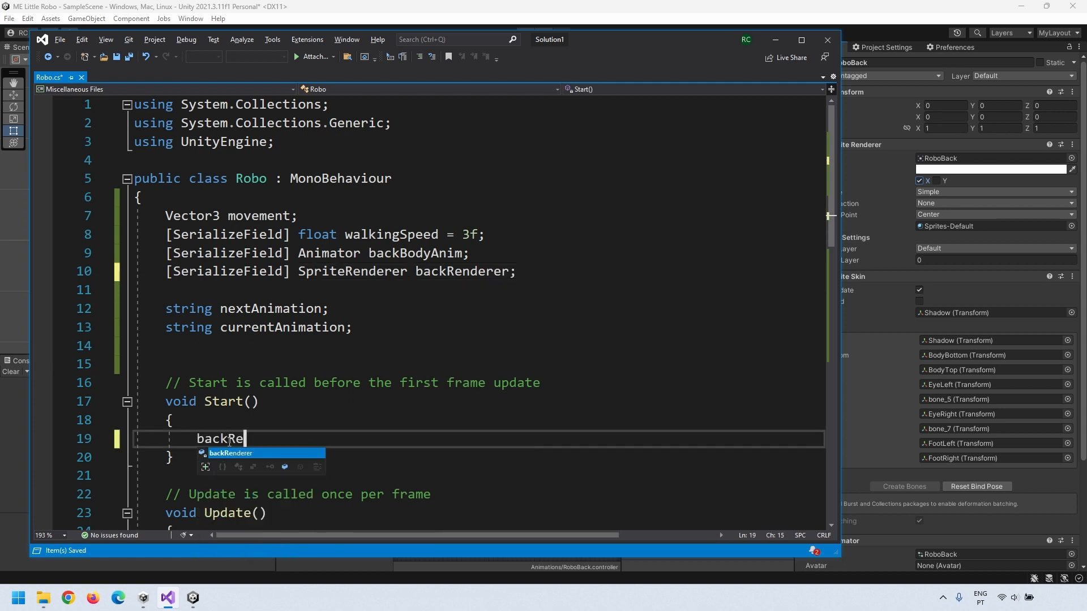
{"action": "type", "text": ".flipX = false;"}
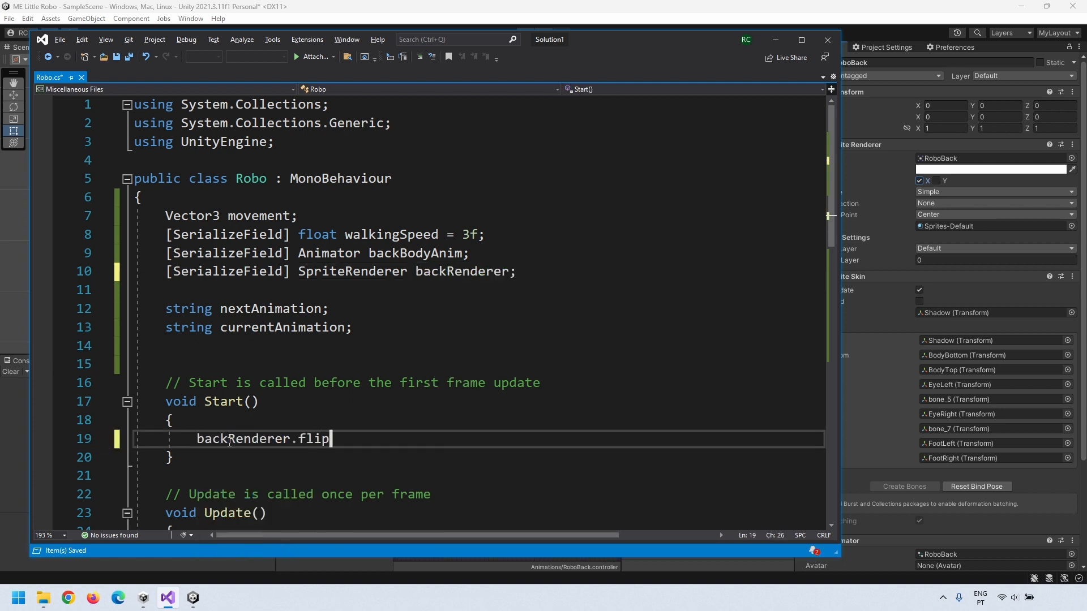
Step: In Update(), add if (movement.x < 0) { backRenderer.flipX = false; }
{"action": "scroll", "coordinate": [269, 392], "scroll_direction": "down", "scroll_amount": 4}
{"action": "left_click", "coordinate": [249, 392]}
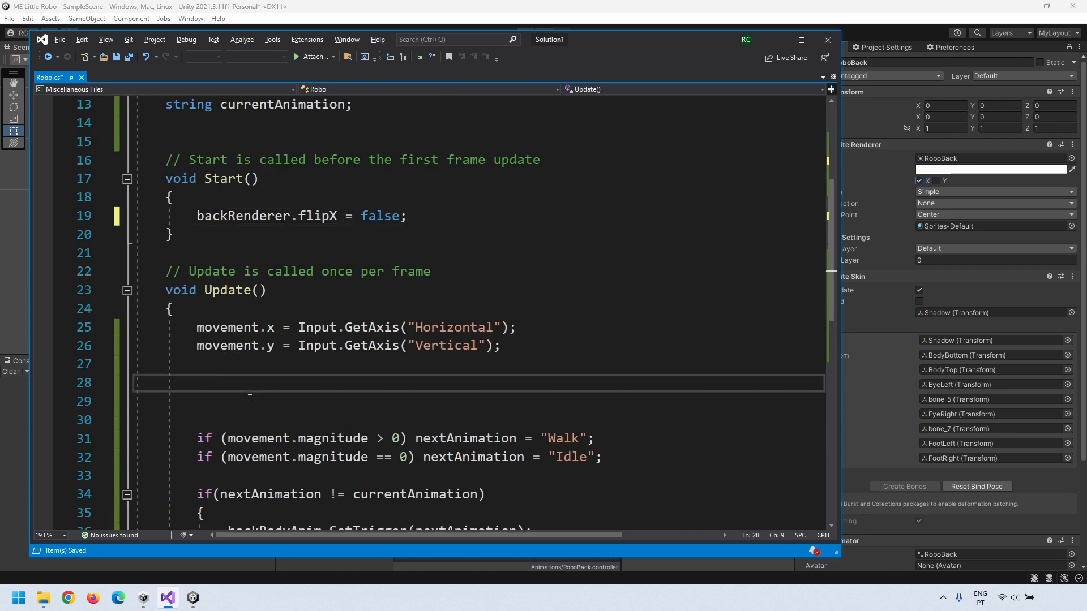
{"action": "key", "text": "Down"}
{"action": "key", "text": "Return"}
{"action": "key", "text": "Return"}
{"action": "key", "text": "Return"}
{"action": "key", "text": "Up"}
{"action": "key", "text": "Up"}
{"action": "type", "text": "if ("}
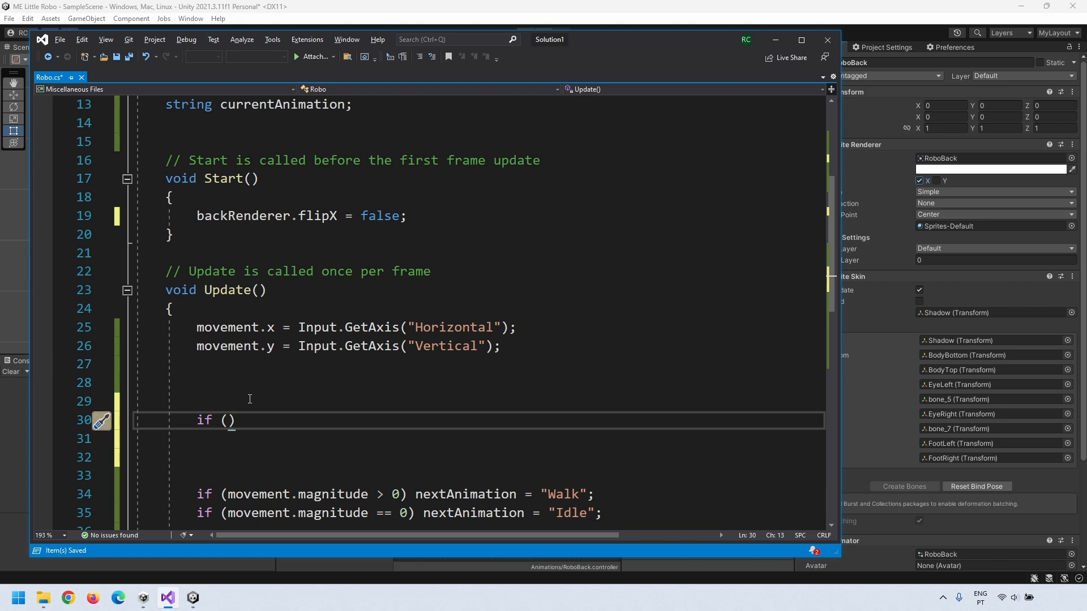
{"action": "type", "text": "movement.x < 0)"}
{"action": "key", "text": "Return"}
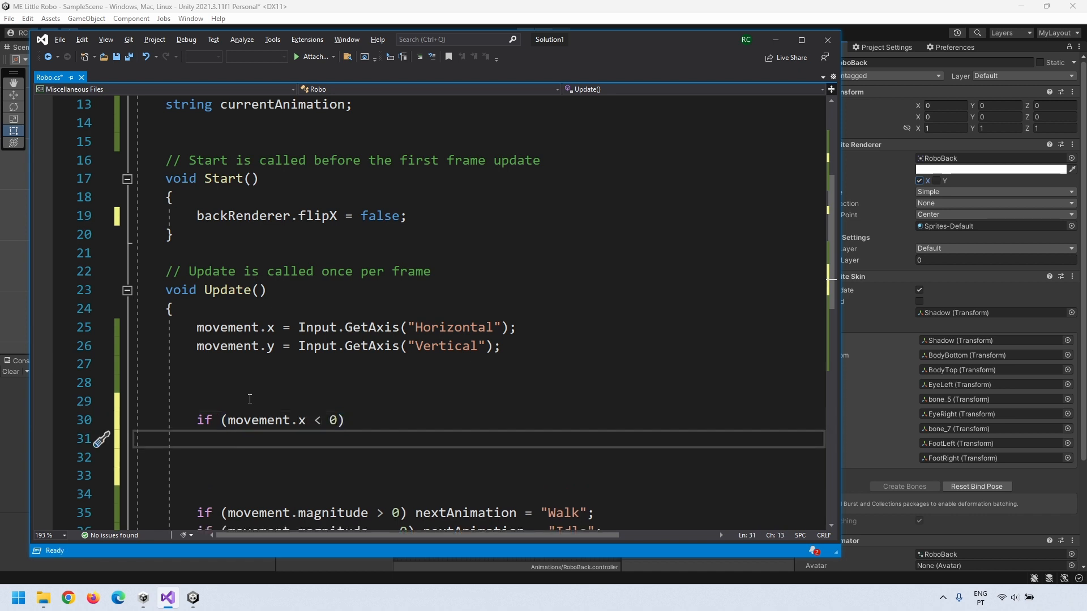
{"action": "type", "text": "{"}
{"action": "key", "text": "Return"}
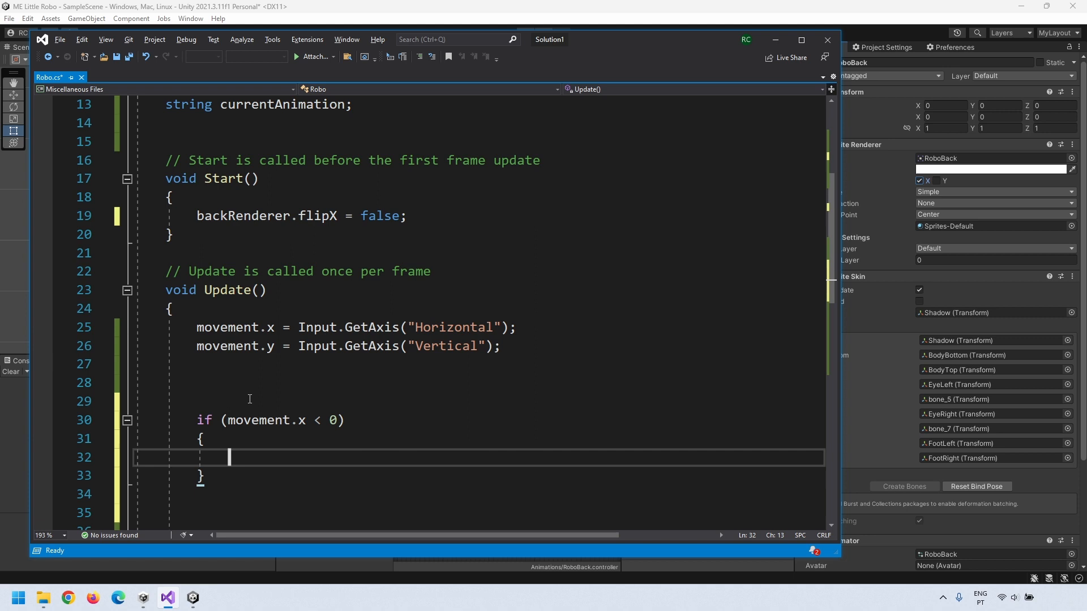
{"action": "type", "text": "backRenderer"}
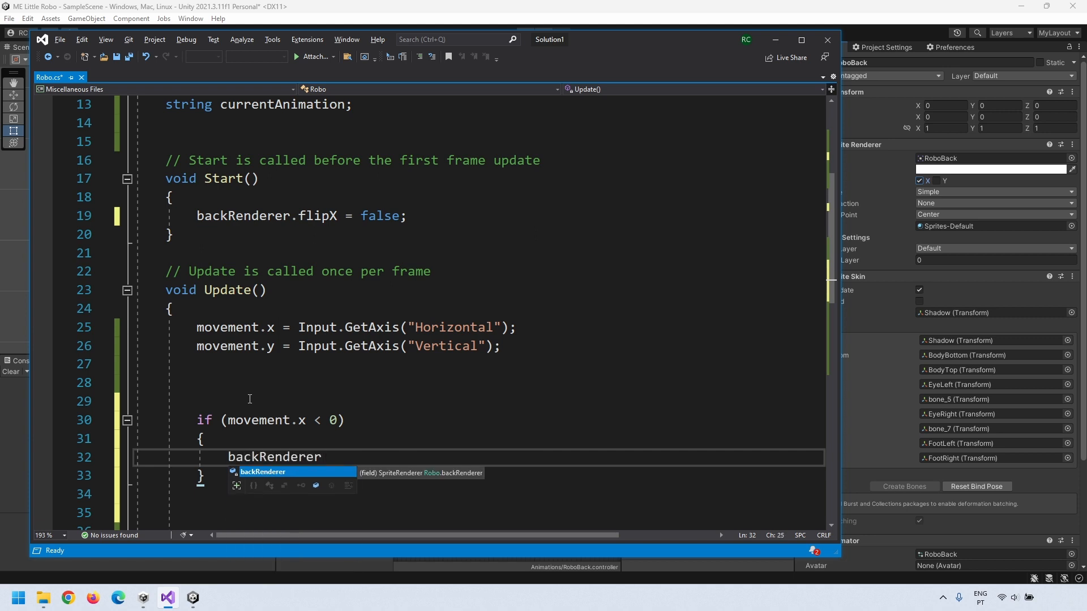
{"action": "type", "text": ".flipX = false;"}
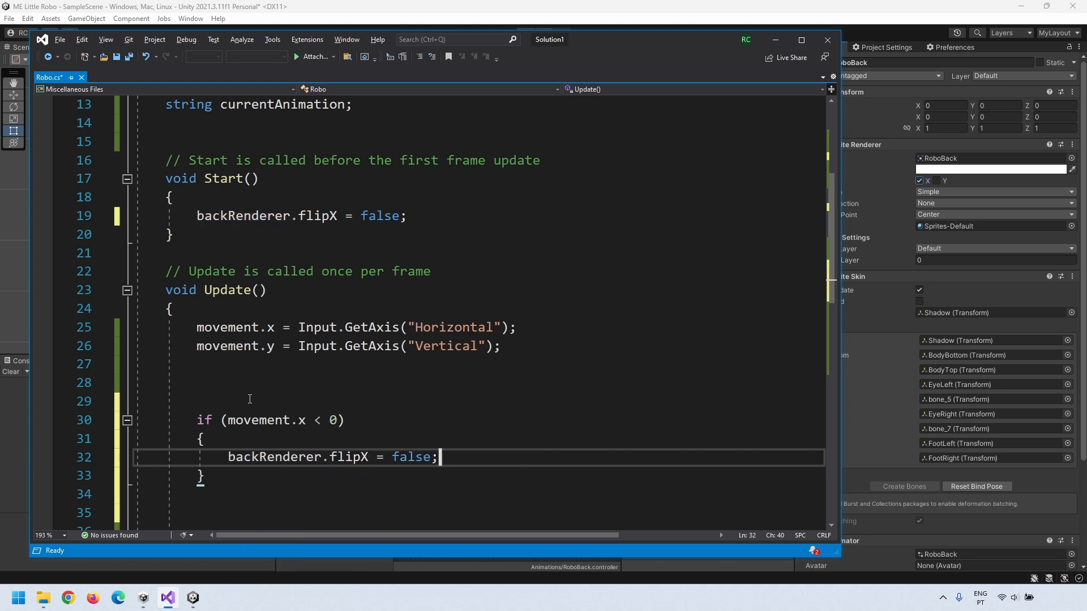
Step: Below it, add if (movement.x > 0) { backRenderer.flipX = true; }
{"action": "scroll", "coordinate": [247, 385], "scroll_direction": "down", "scroll_amount": 2}
{"action": "left_click", "coordinate": [243, 367]}
{"action": "key", "text": "Return"}
{"action": "key", "text": "Return"}
{"action": "key", "text": "Up"}
{"action": "type", "text": "if"}
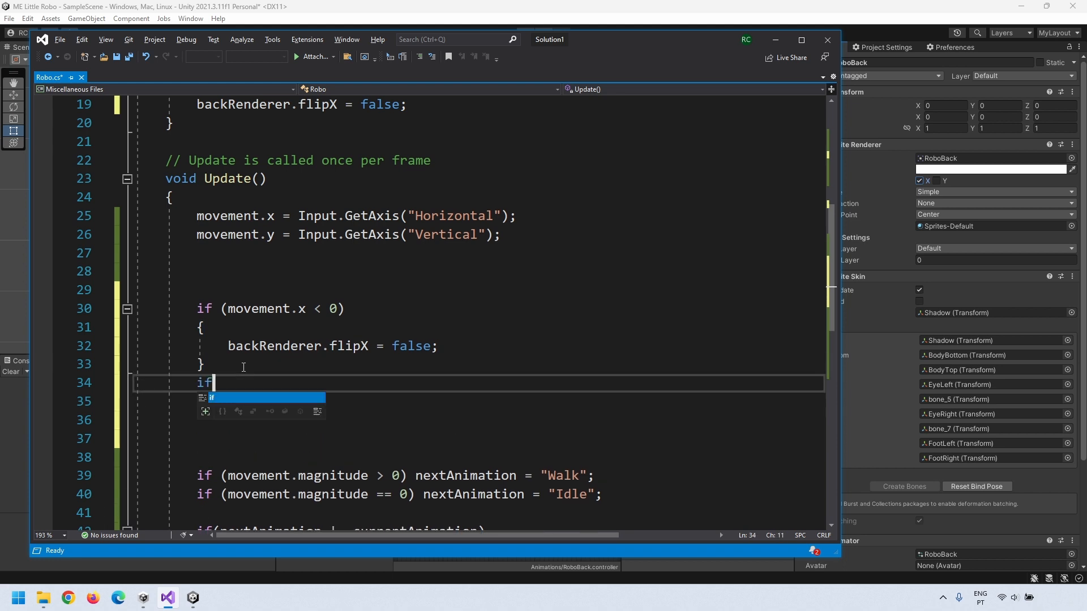
{"action": "type", "text": " (movement.x "}
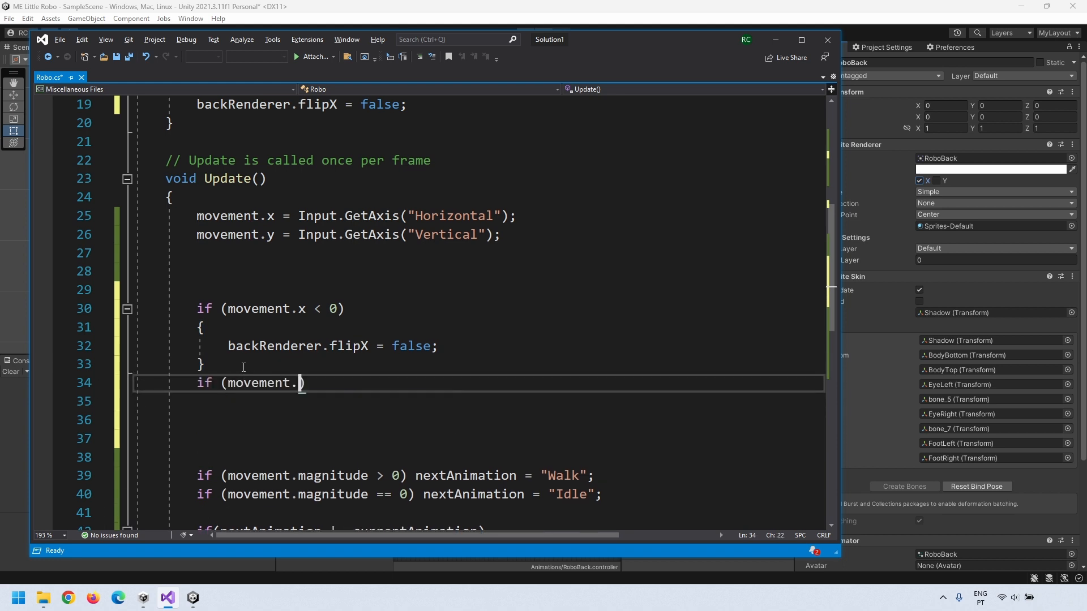
{"action": "type", "text": "> 0"}
{"action": "key", "text": "End"}
{"action": "key", "text": "Return"}
{"action": "type", "text": "{"}
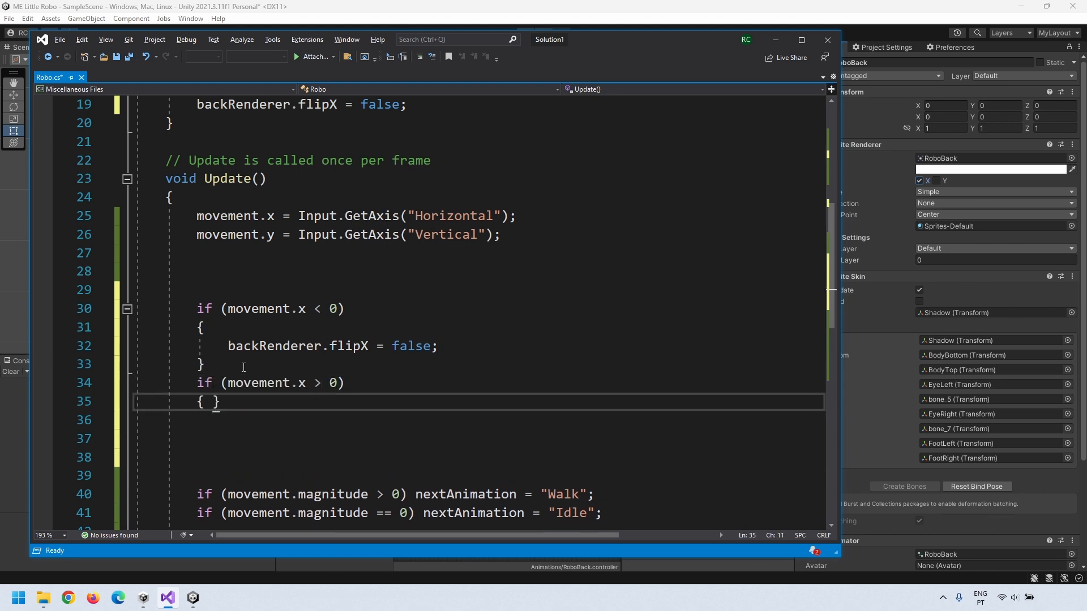
{"action": "key", "text": "Return"}
{"action": "type", "text": "backRenderer"}
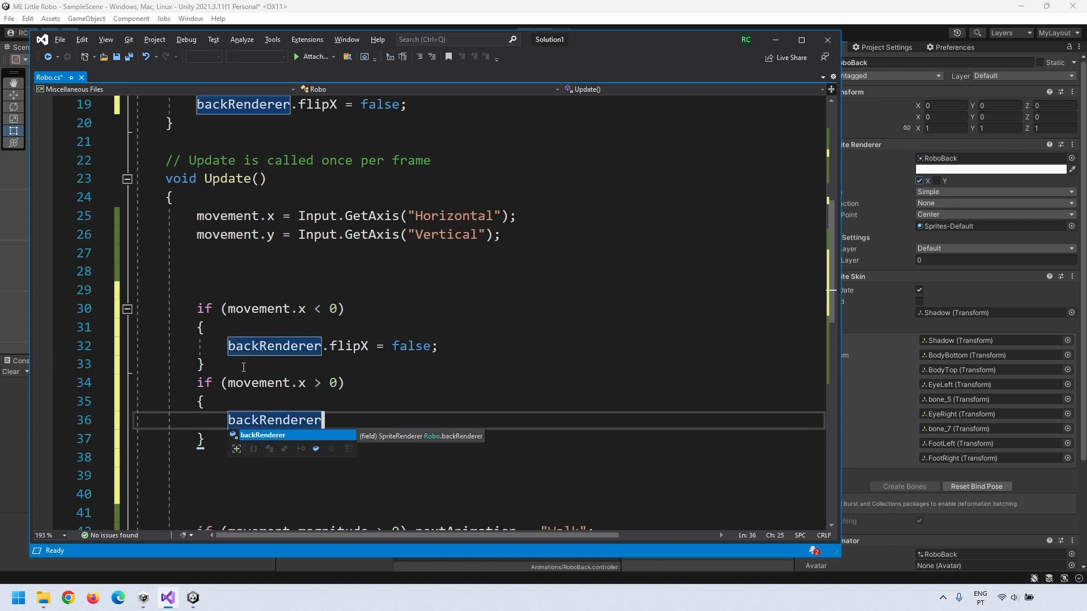
{"action": "type", "text": ".flipX = true;"}
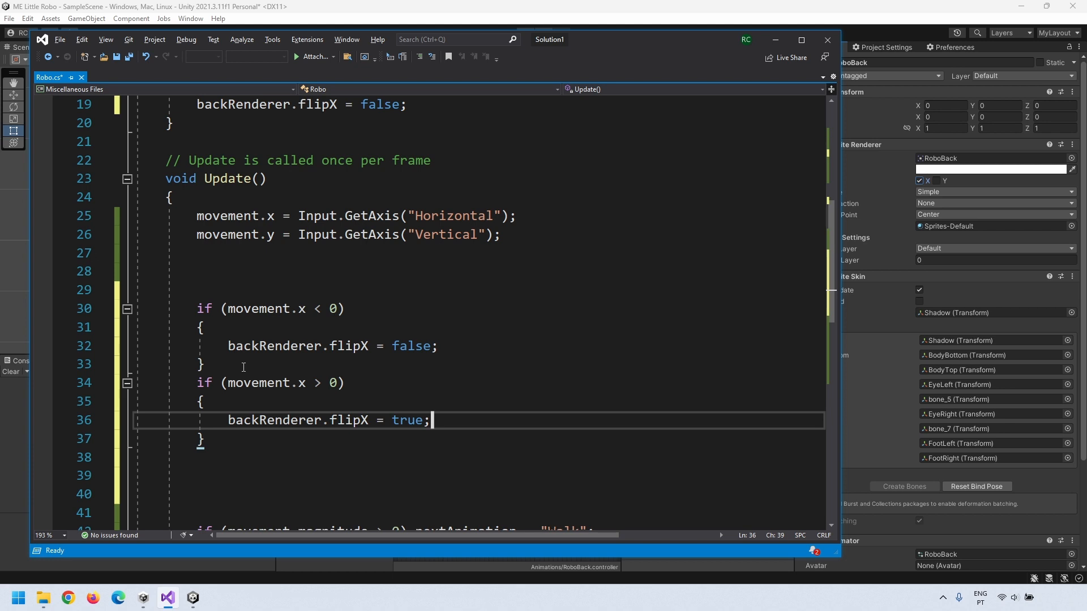
Step: Save Robo.cs with Ctrl+S
{"action": "key", "text": "Down"}
{"action": "key", "text": "Down"}
{"action": "key", "text": "ctrl+s"}
{"action": "left_click_drag", "start_coordinate": [292, 310], "coordinate": [308, 310]}
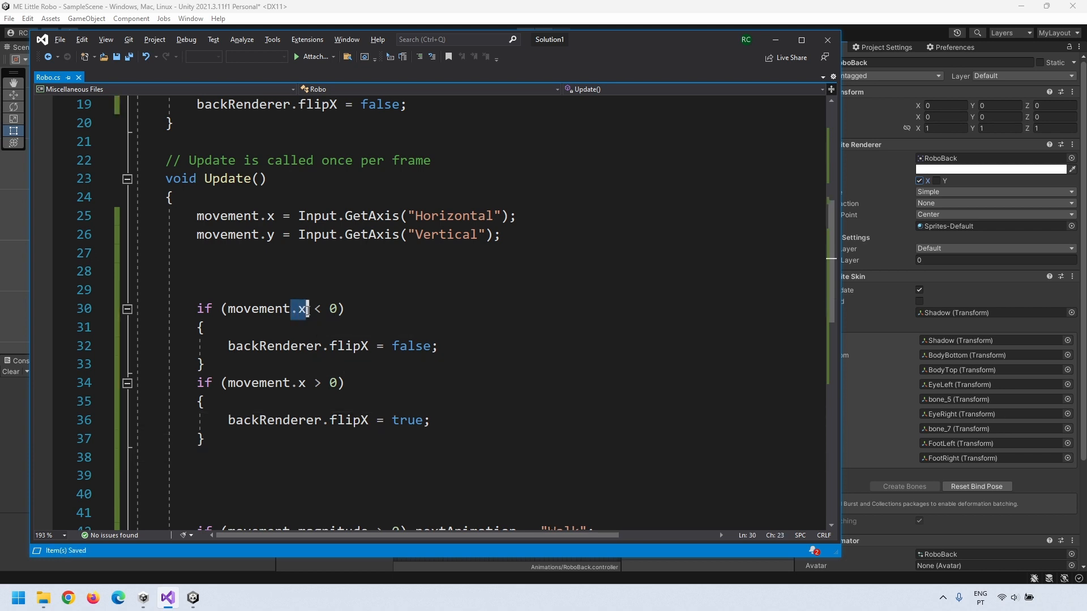
{"action": "left_click", "coordinate": [355, 330]}
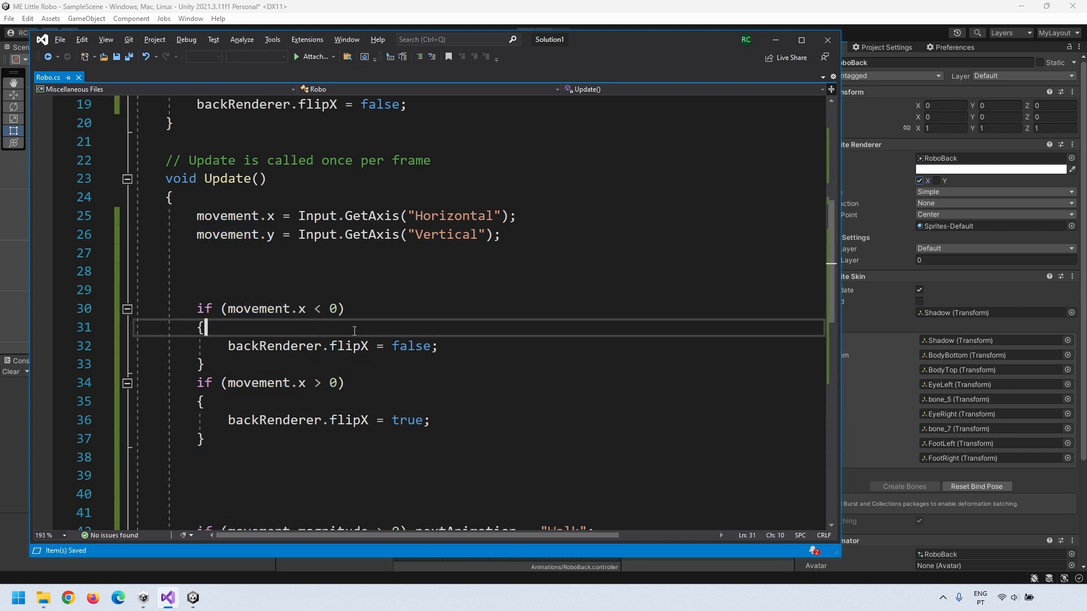
Step: Back in Unity, assign the RoboBack sprite to Robo's Back Renderer field
{"action": "left_click", "coordinate": [351, 12]}
{"action": "left_click", "coordinate": [674, 87]}
{"action": "left_click", "coordinate": [527, 32]}
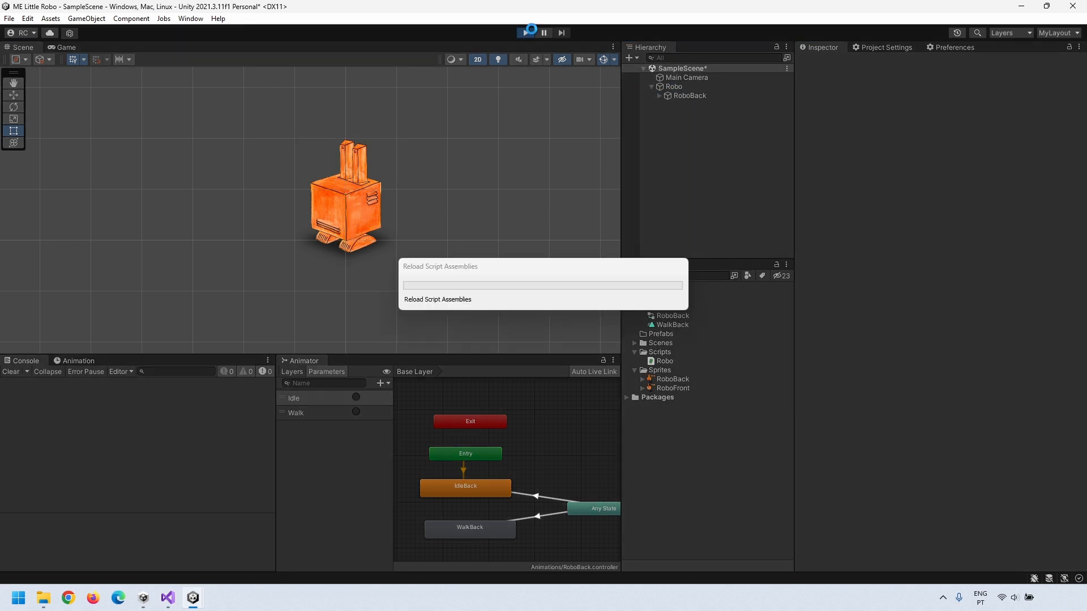
{"action": "left_click", "coordinate": [525, 32]}
{"action": "left_click", "coordinate": [674, 87]}
{"action": "left_click_drag", "start_coordinate": [690, 96], "coordinate": [929, 195]}
Step: Play and walk Robo with the arrow keys to verify left/right flipping, then select RoboFront
{"action": "left_click", "coordinate": [525, 32]}
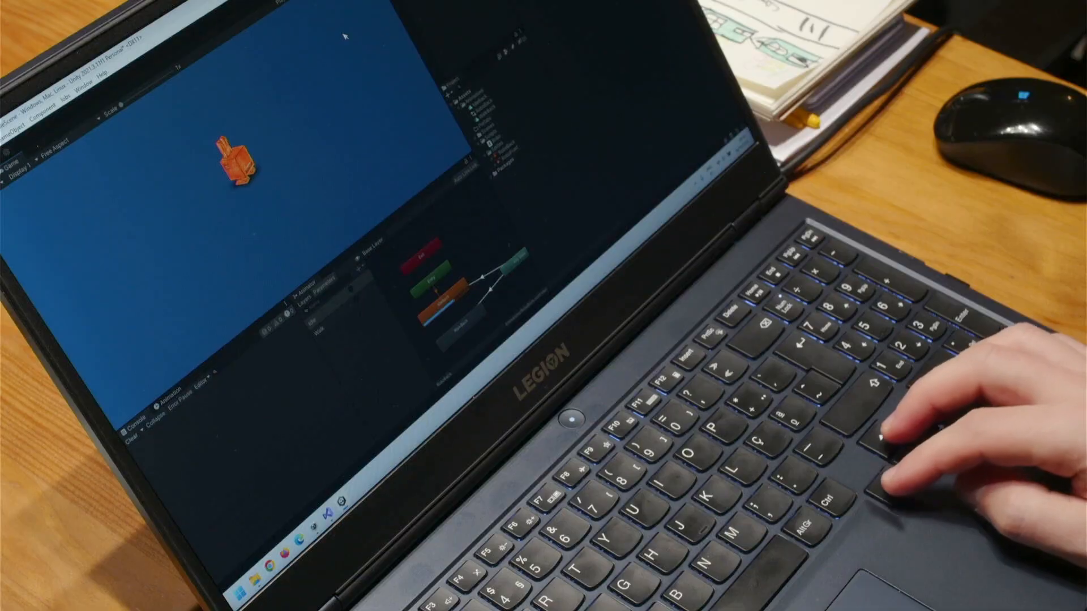
{"action": "key", "text": "Right"}
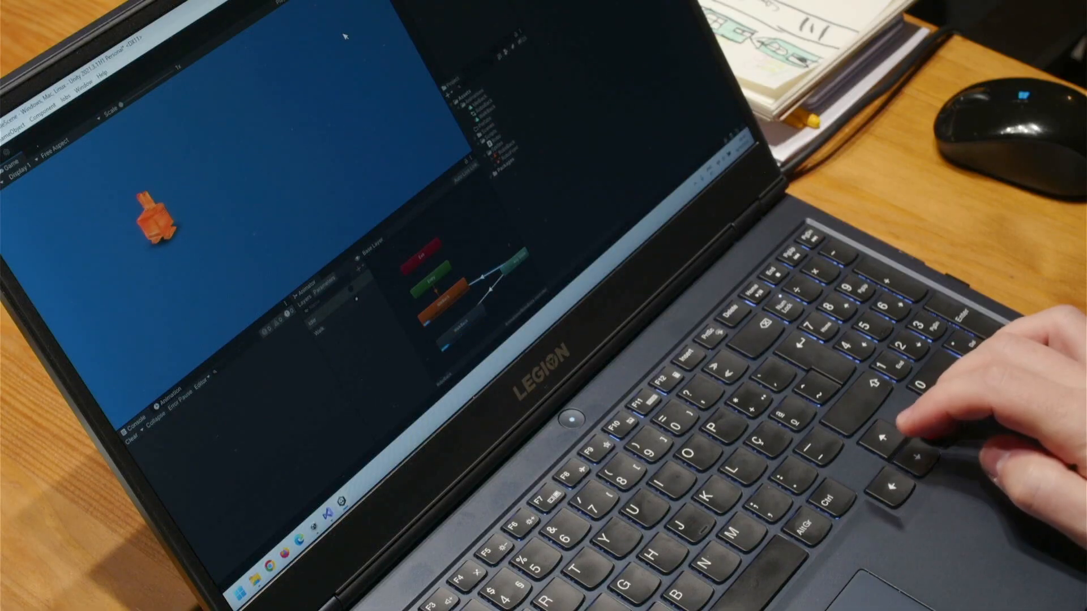
{"action": "key", "text": "Down"}
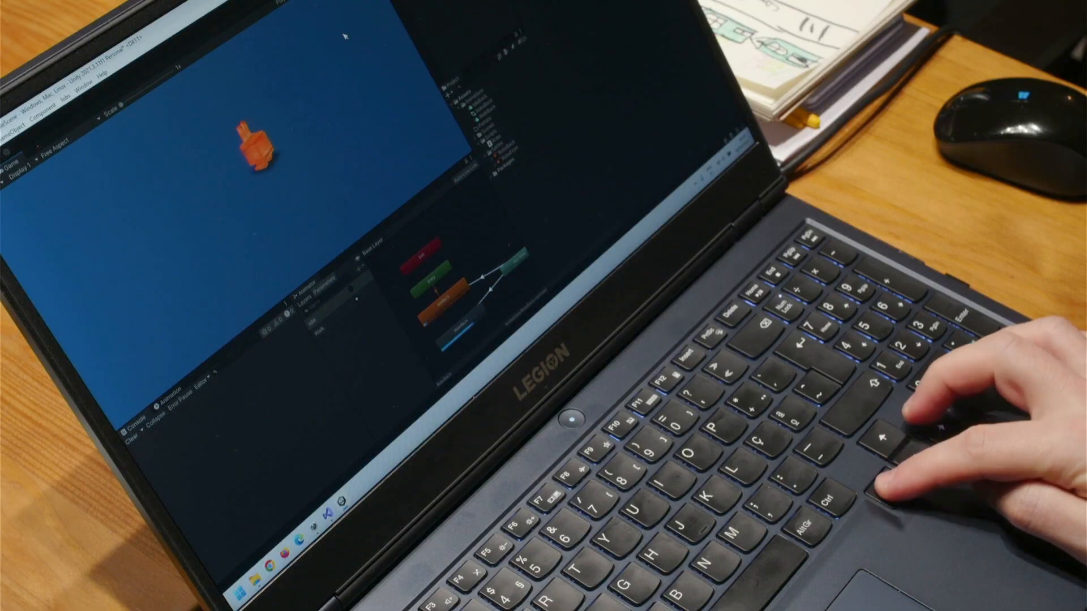
{"action": "key", "text": "Up"}
{"action": "key", "text": "Down"}
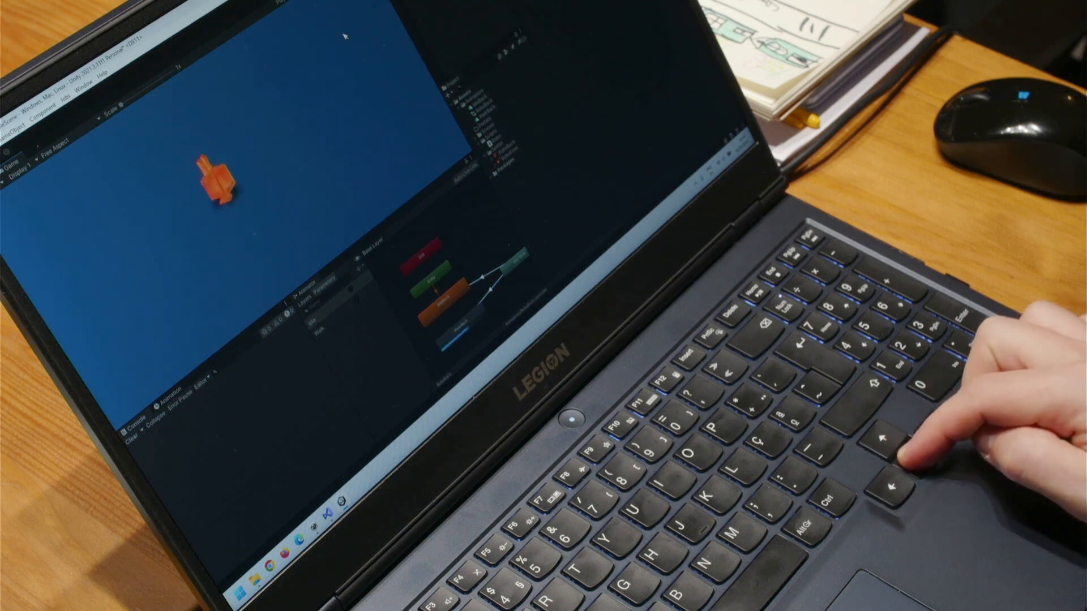
{"action": "key", "text": "Up"}
{"action": "key", "text": "Down"}
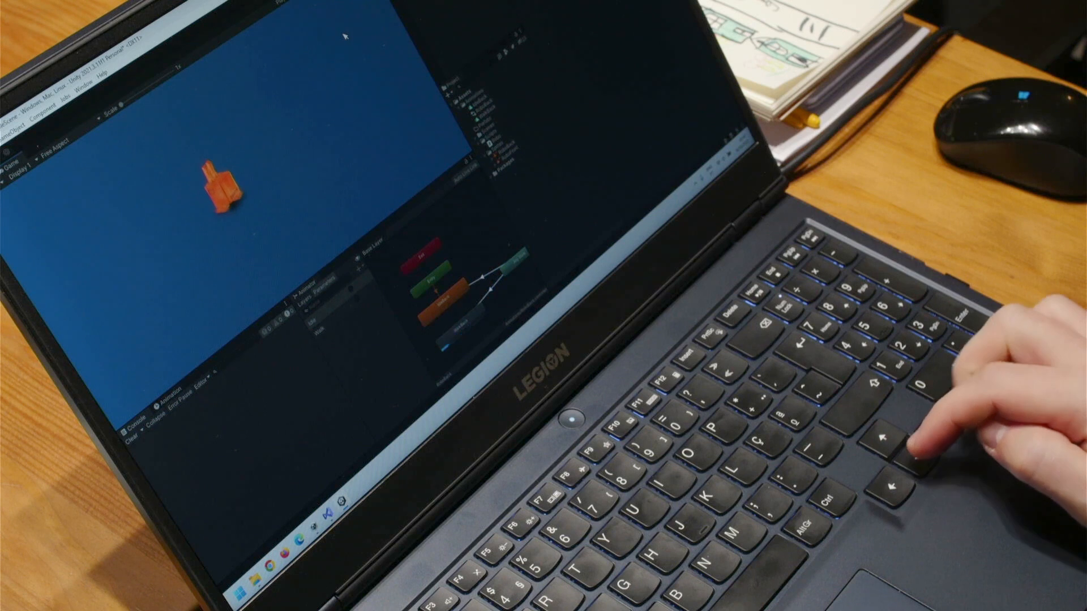
{"action": "key", "text": "Right"}
{"action": "key", "text": "Left"}
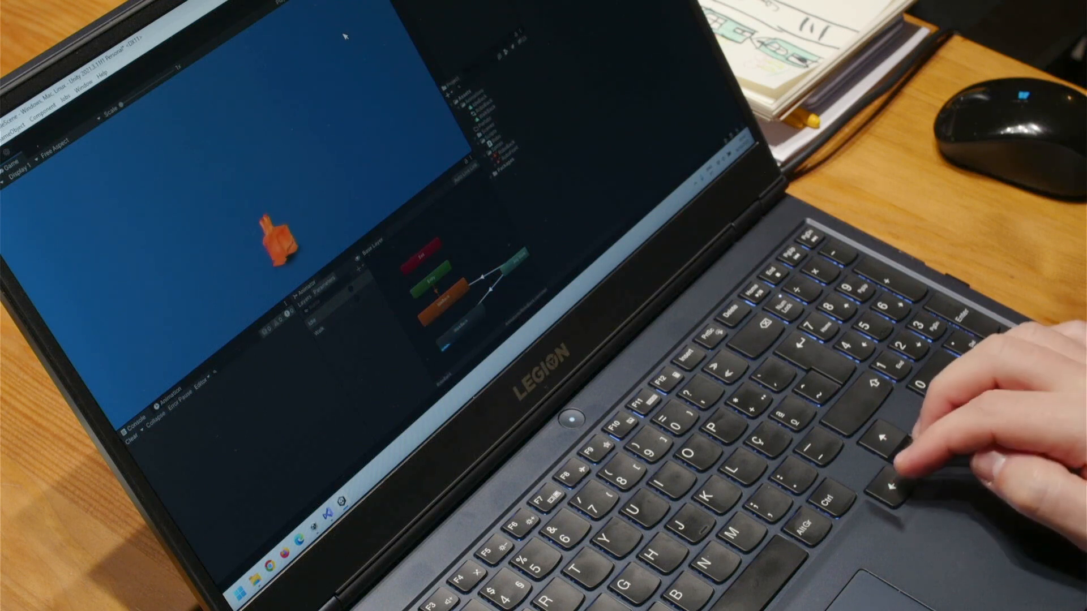
{"action": "key", "text": "Right"}
{"action": "key", "text": "Left"}
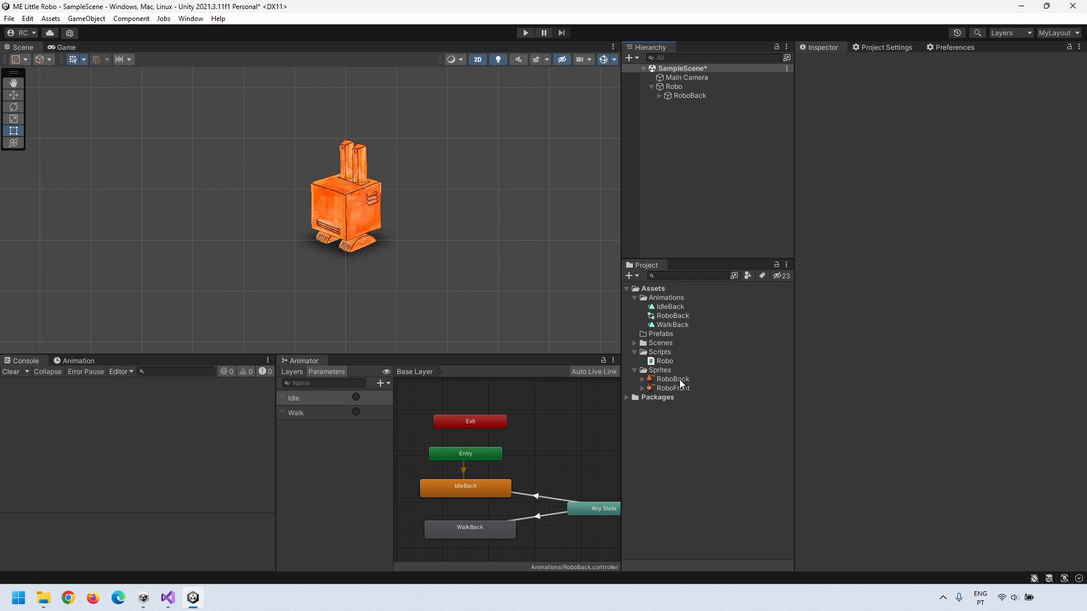
{"action": "left_click", "coordinate": [678, 388]}
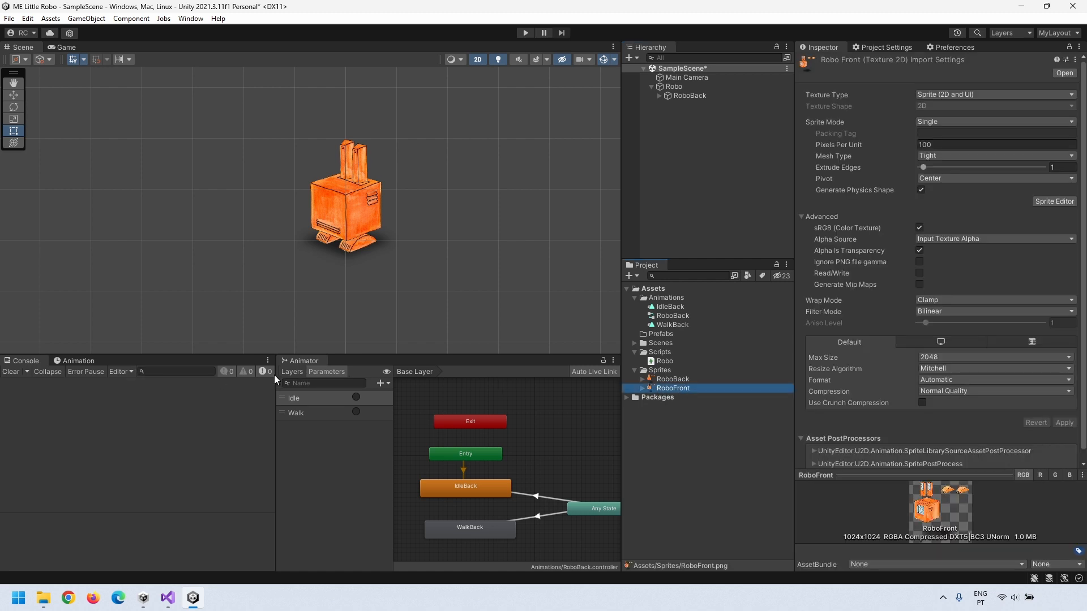
Step: Show the Animation timeline in place of the Console and start creating bones
{"action": "left_click", "coordinate": [79, 361]}
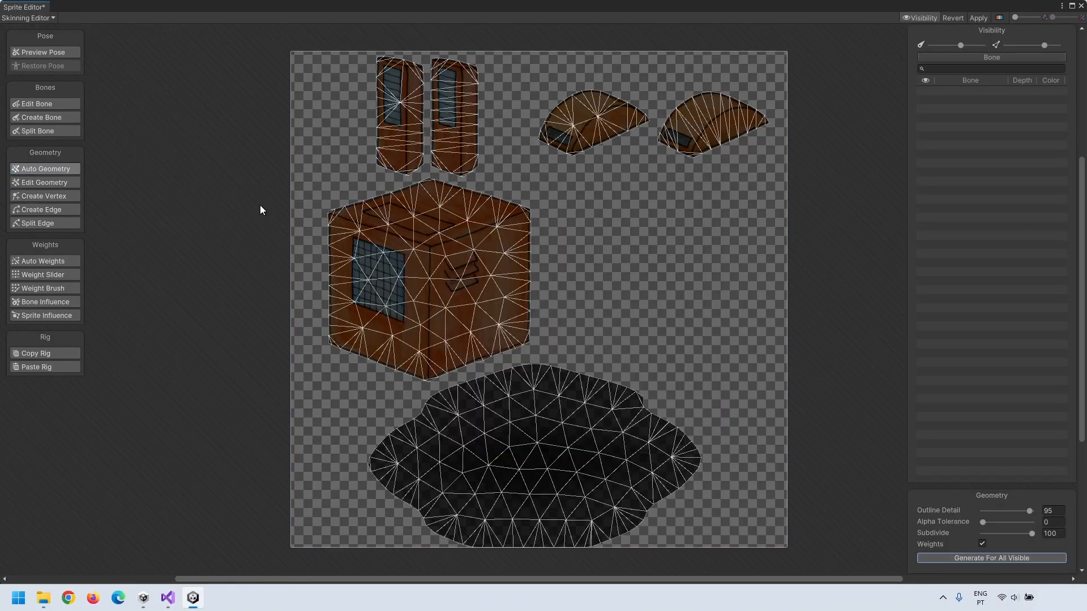
{"action": "left_click", "coordinate": [44, 117]}
Step: Create RoboFront's shadow root bone plus lower body, upper body and door bones
{"action": "left_click", "coordinate": [538, 463]}
{"action": "left_click", "coordinate": [540, 436]}
{"action": "right_click", "coordinate": [540, 436]}
{"action": "left_click", "coordinate": [540, 454]}
{"action": "left_click", "coordinate": [429, 345]}
{"action": "left_click", "coordinate": [429, 283]}
{"action": "left_click", "coordinate": [429, 213]}
{"action": "left_click", "coordinate": [401, 163]}
{"action": "left_click", "coordinate": [401, 120]}
{"action": "left_click", "coordinate": [401, 68]}
{"action": "left_click", "coordinate": [455, 167]}
Step: Add left and right foot bones branching from the shadow bone, then finish bone placement
{"action": "left_click", "coordinate": [455, 118]}
{"action": "left_click", "coordinate": [456, 72]}
{"action": "left_click", "coordinate": [539, 455]}
{"action": "left_click", "coordinate": [598, 131]}
{"action": "left_click", "coordinate": [598, 100]}
{"action": "left_click", "coordinate": [540, 455]}
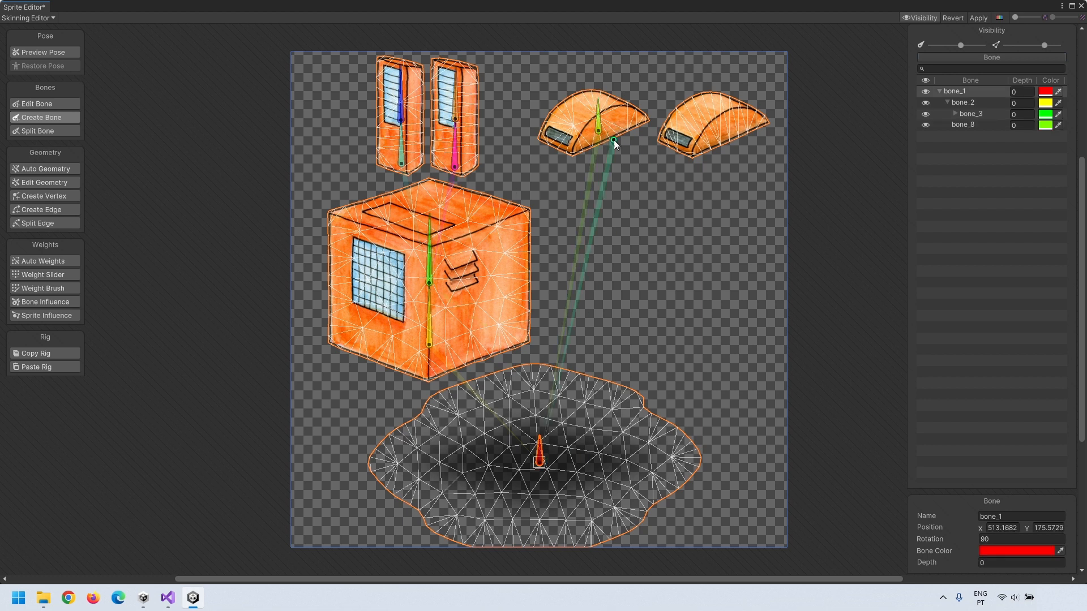
{"action": "left_click", "coordinate": [715, 131]}
{"action": "left_click", "coordinate": [715, 104]}
{"action": "right_click", "coordinate": [715, 103]}
Step: Auto-generate meshes and weights, adjusting outline detail and subdivide, then regenerate
{"action": "left_click", "coordinate": [46, 169]}
{"action": "left_click", "coordinate": [995, 558]}
{"action": "left_click", "coordinate": [995, 560]}
{"action": "mouse_move", "coordinate": [1030, 511]}
{"action": "left_mouse_down"}
{"action": "mouse_move", "coordinate": [997, 512]}
{"action": "mouse_move", "coordinate": [1031, 534]}
{"action": "left_mouse_up"}
{"action": "left_click", "coordinate": [995, 558]}
{"action": "left_click_drag", "start_coordinate": [997, 511], "coordinate": [1030, 511]}
{"action": "left_click", "coordinate": [995, 558]}
Step: Paint the cube's top weights to bone_3 and lower half to bone_2, checking door bones
{"action": "left_click", "coordinate": [46, 288]}
{"action": "left_click", "coordinate": [970, 114]}
{"action": "left_click_drag", "start_coordinate": [518, 218], "coordinate": [481, 252]}
{"action": "left_click_drag", "start_coordinate": [991, 548], "coordinate": [994, 548]}
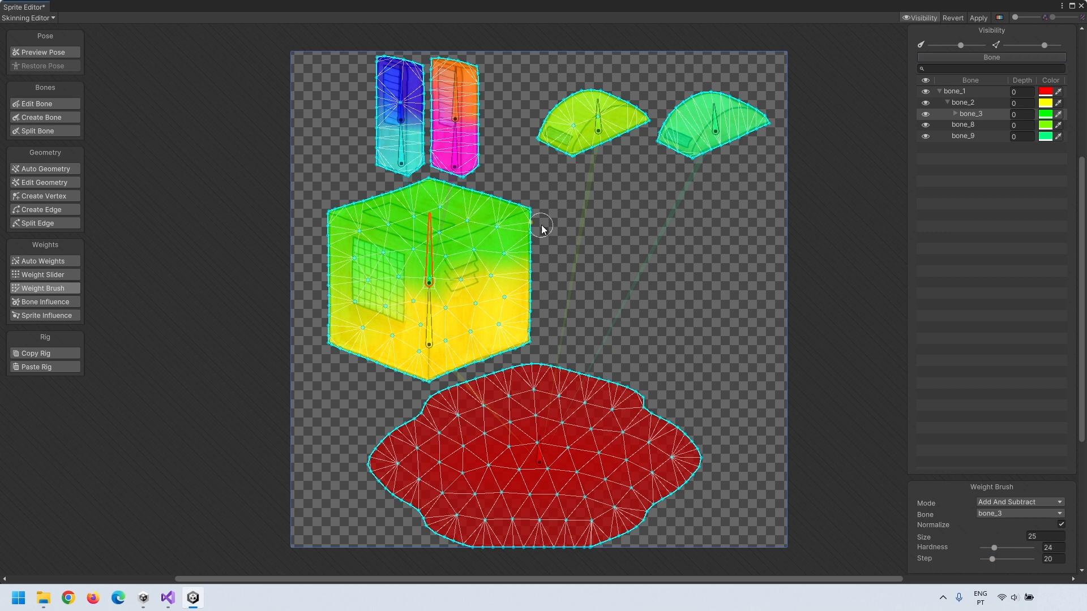
{"action": "left_click", "coordinate": [963, 103]}
{"action": "left_click_drag", "start_coordinate": [340, 297], "coordinate": [373, 310]}
{"action": "left_click", "coordinate": [455, 94]}
{"action": "left_click", "coordinate": [455, 144]}
{"action": "left_click", "coordinate": [401, 143]}
Step: Rename bone_1 to Shadow and set depths: bone_8 to 1, bone_9 to 2, bone_2 to 3
{"action": "left_click", "coordinate": [403, 100]}
{"action": "double_click", "coordinate": [955, 91]}
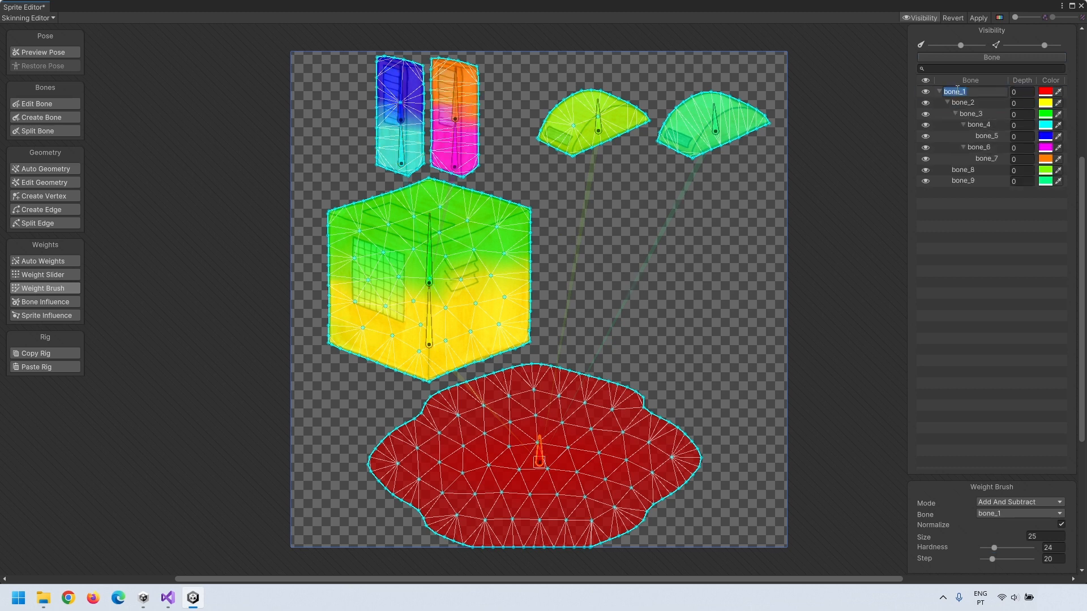
{"action": "type", "text": "Shadow"}
{"action": "left_click", "coordinate": [599, 127]}
{"action": "left_click", "coordinate": [1021, 170]}
{"action": "type", "text": "1"}
{"action": "left_click", "coordinate": [1021, 182]}
{"action": "type", "text": "2"}
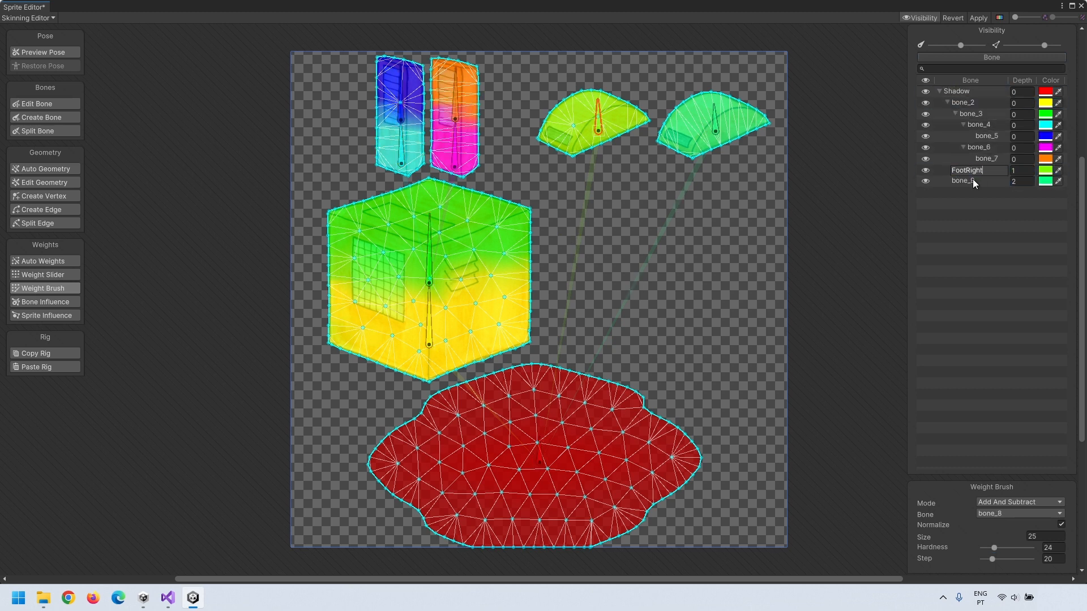
{"action": "left_click", "coordinate": [962, 103]}
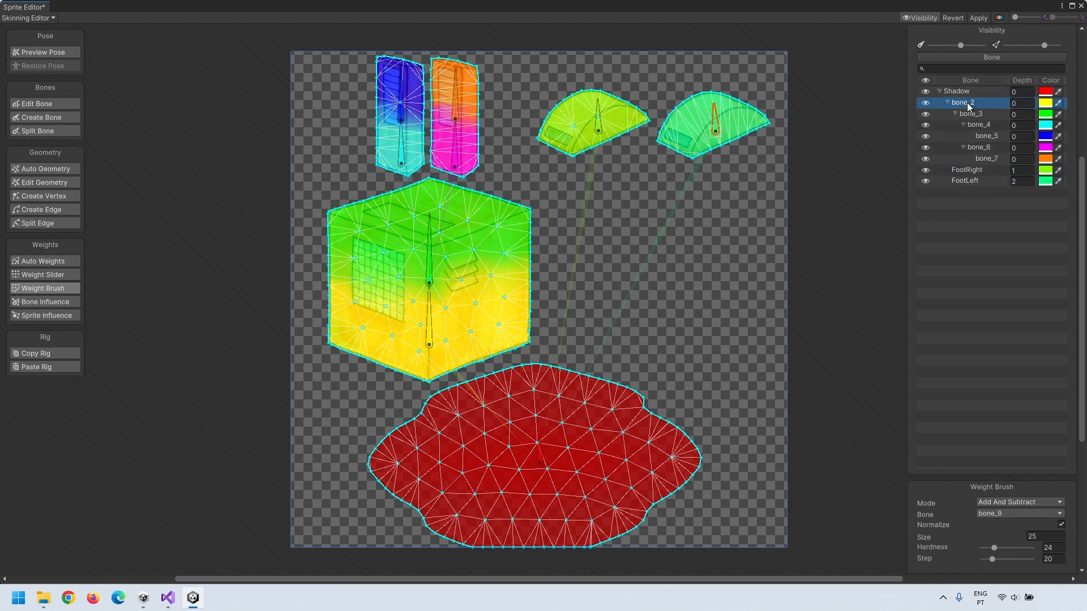
{"action": "left_click", "coordinate": [1022, 103]}
{"action": "type", "text": "3"}
Step: Rename bones to BodyBottom and BodyTop, set depths 3 and 5, and enter 300 Pixels Per Unit
{"action": "double_click", "coordinate": [966, 102]}
{"action": "type", "text": "BodyBottom"}
{"action": "double_click", "coordinate": [974, 113]}
{"action": "type", "text": "BodyTop"}
{"action": "left_click", "coordinate": [1021, 115]}
{"action": "type", "text": "3"}
{"action": "left_click", "coordinate": [990, 124]}
{"action": "left_click", "coordinate": [1021, 148]}
{"action": "type", "text": "5"}
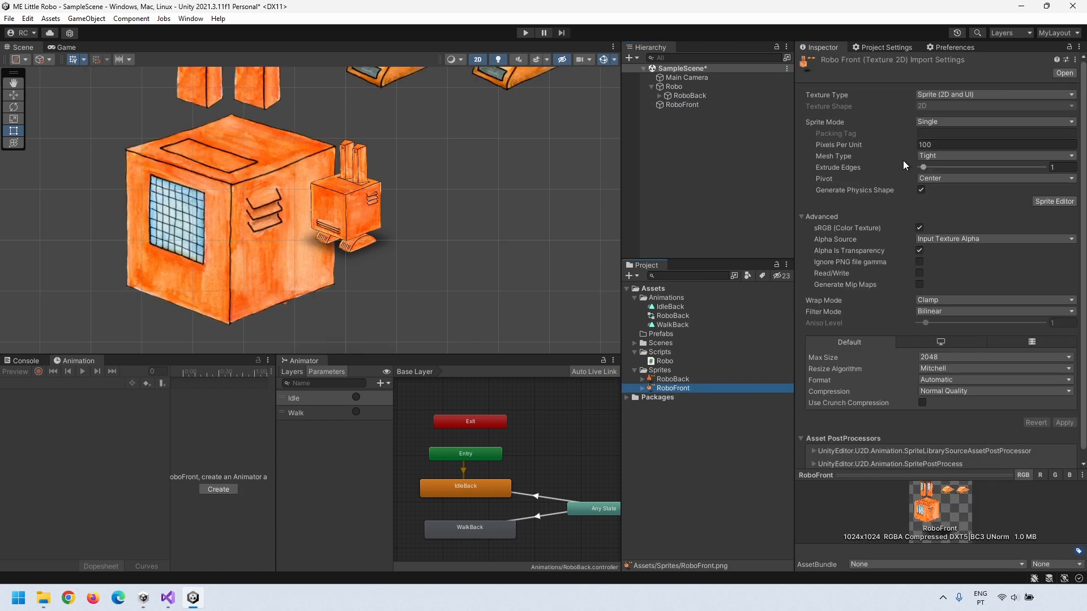
{"action": "type", "text": "300"}
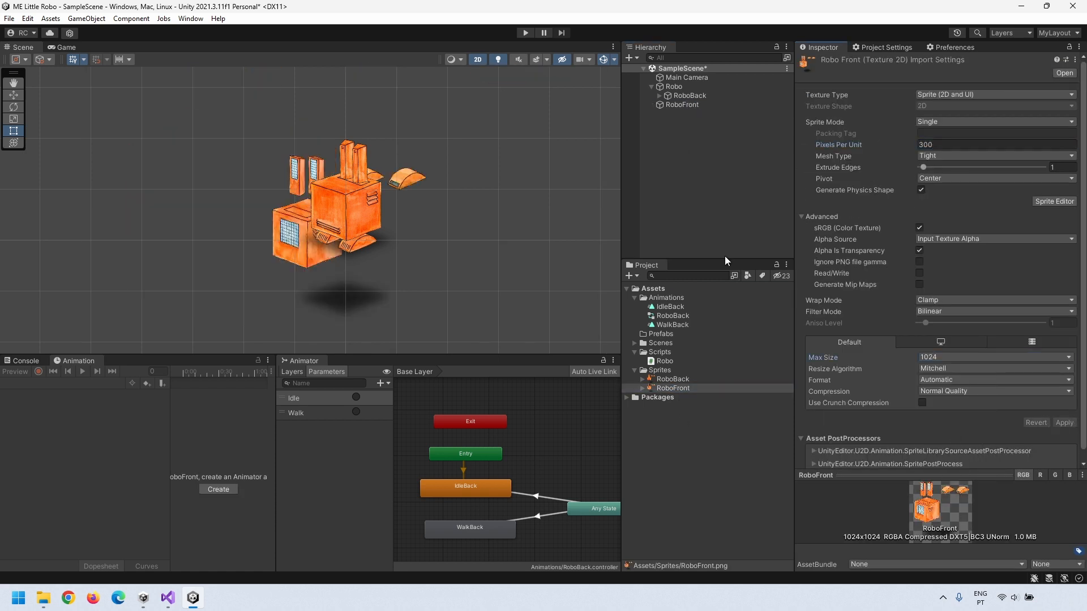
Step: Deactivate the Robo object and select the new RoboFront object
{"action": "left_click", "coordinate": [668, 107]}
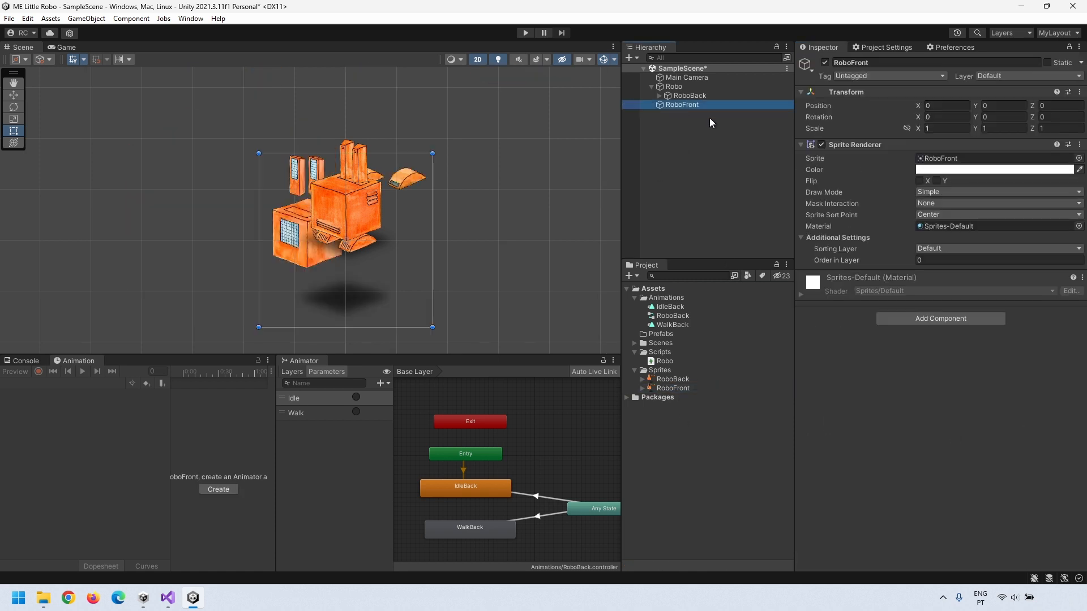
{"action": "left_click", "coordinate": [674, 87]}
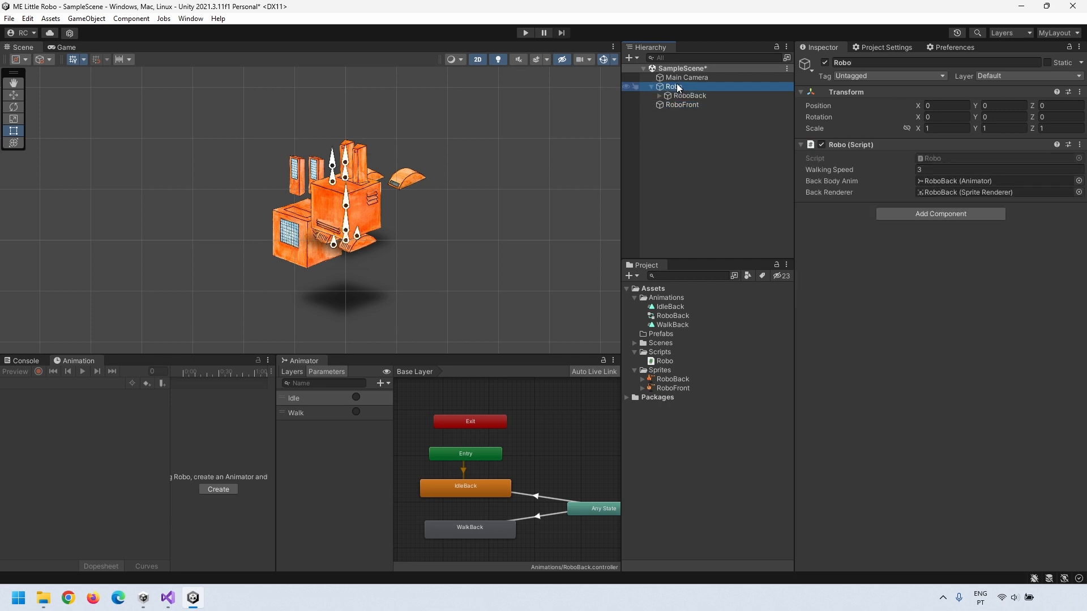
{"action": "left_click", "coordinate": [824, 62]}
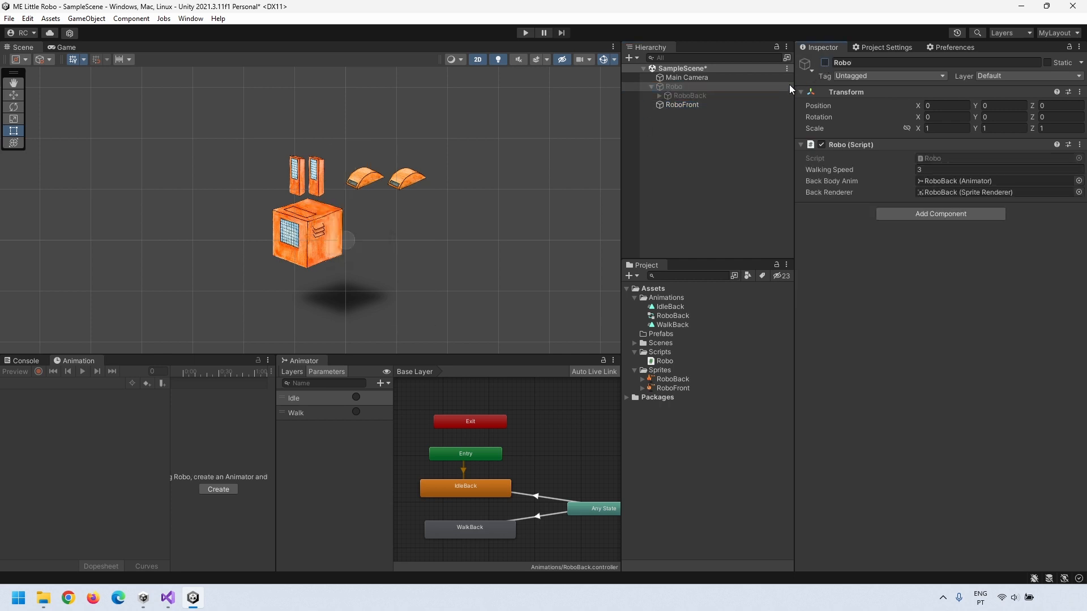
{"action": "left_click", "coordinate": [677, 106]}
Step: Generate bones for the RoboFront sprite and move the feet and eyes into place
{"action": "left_click", "coordinate": [904, 486]}
{"action": "left_click", "coordinate": [651, 104]}
{"action": "left_click", "coordinate": [658, 114]}
{"action": "scroll", "coordinate": [346, 170], "scroll_direction": "up", "scroll_amount": 3}
{"action": "left_click", "coordinate": [694, 141]}
{"action": "left_click_drag", "start_coordinate": [445, 78], "coordinate": [361, 273]}
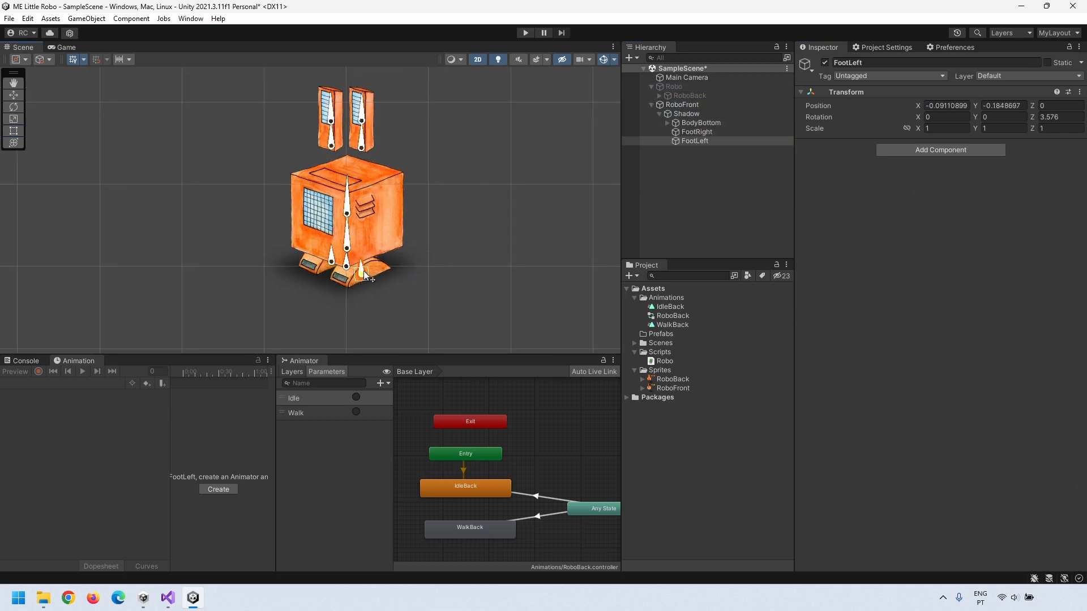
Step: Create and save a new animation clip for RoboFront named 'IdleFront'
{"action": "left_click", "coordinate": [682, 105]}
{"action": "left_click", "coordinate": [218, 490]}
{"action": "type", "text": "IdleFront"}
{"action": "key", "text": "Return"}
{"action": "left_click", "coordinate": [670, 316]}
{"action": "left_click", "coordinate": [694, 106]}
Step: Dock the Animator beside the Animation window and record IdleFront keys for BodyBottom and the eyes
{"action": "left_click", "coordinate": [801, 277]}
{"action": "left_click_drag", "start_coordinate": [303, 360], "coordinate": [131, 360]}
{"action": "left_click", "coordinate": [270, 373]}
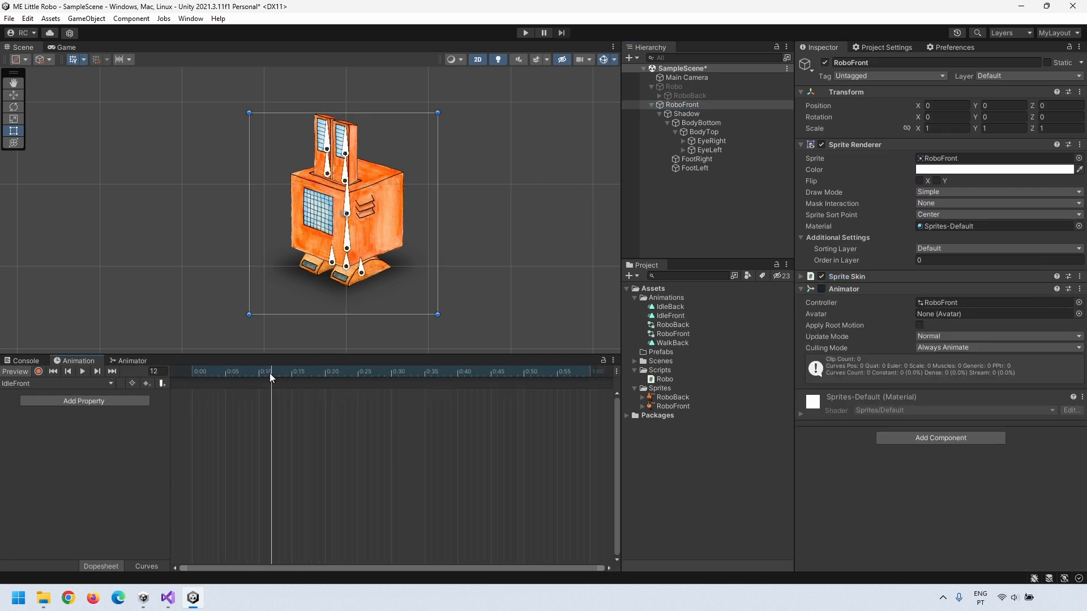
{"action": "left_click", "coordinate": [39, 372]}
{"action": "left_click", "coordinate": [701, 123]}
{"action": "left_click", "coordinate": [84, 371]}
{"action": "left_click", "coordinate": [709, 150]}
{"action": "left_click", "coordinate": [711, 141]}
Step: Add a second RoboFront clip named 'WalkFront'
{"action": "left_click", "coordinate": [57, 384]}
{"action": "left_click", "coordinate": [34, 408]}
{"action": "type", "text": "WalkFront"}
{"action": "key", "text": "Return"}
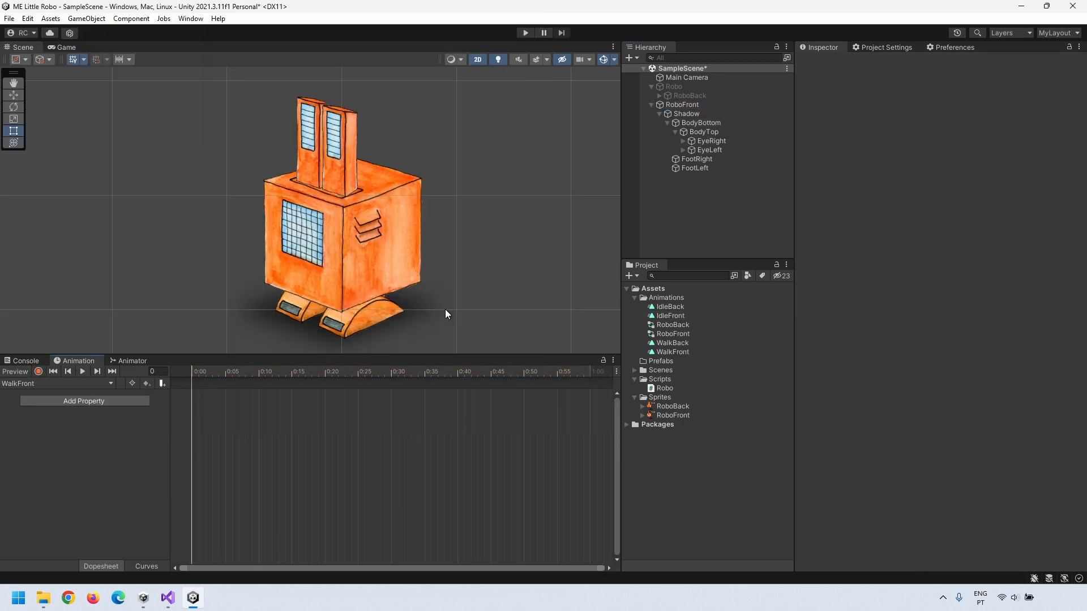
{"action": "left_click", "coordinate": [39, 371]}
Step: Start recording WalkFront with a FootLeft rotation key on a later frame
{"action": "left_click", "coordinate": [381, 288]}
{"action": "left_click_drag", "start_coordinate": [347, 326], "coordinate": [415, 304]}
{"action": "left_click_drag", "start_coordinate": [392, 373], "coordinate": [188, 376]}
{"action": "left_click", "coordinate": [418, 373]}
{"action": "left_click", "coordinate": [413, 306]}
{"action": "left_click", "coordinate": [21, 415]}
{"action": "left_click", "coordinate": [590, 373]}
Step: Tilt the left foot, reset its Rotation.z to 0, and key the right foot's rotation
{"action": "left_click_drag", "start_coordinate": [136, 445], "coordinate": [98, 443]}
{"action": "type", "text": "0"}
{"action": "left_click", "coordinate": [345, 372]}
{"action": "left_click", "coordinate": [307, 311]}
{"action": "left_click_drag", "start_coordinate": [308, 312], "coordinate": [307, 306]}
{"action": "left_click", "coordinate": [391, 373]}
{"action": "left_click", "coordinate": [21, 465]}
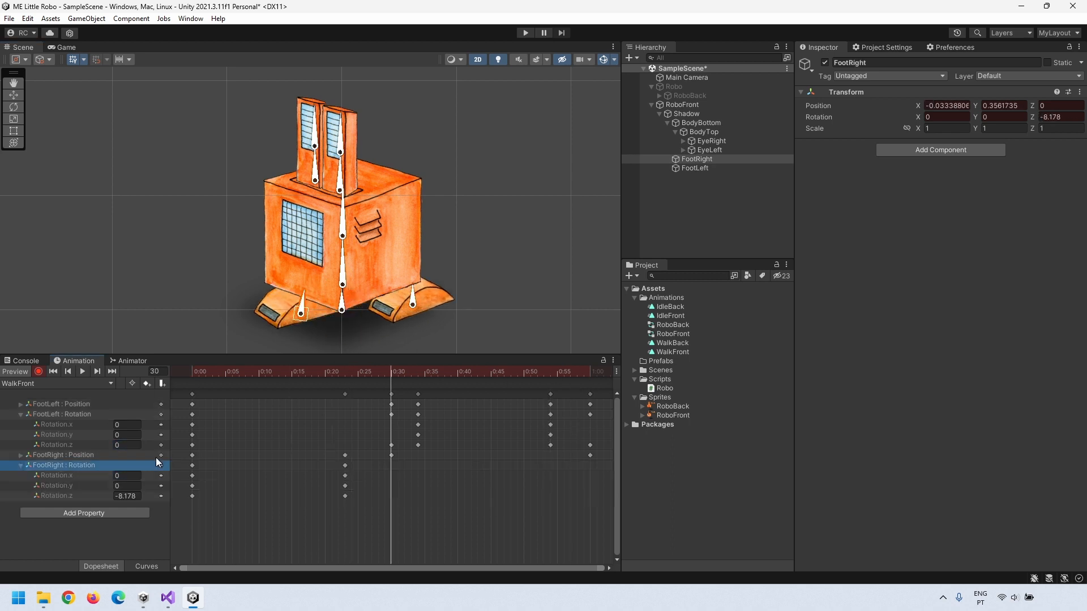
{"action": "left_click_drag", "start_coordinate": [590, 373], "coordinate": [187, 372]}
Step: Key BodyBottom and BodyTop shifts and tilts along the walk, copying body keys between frames
{"action": "left_click", "coordinate": [232, 372]}
{"action": "left_click_drag", "start_coordinate": [342, 285], "coordinate": [343, 287]}
{"action": "mouse_move", "coordinate": [371, 372]}
{"action": "left_mouse_down"}
{"action": "mouse_move", "coordinate": [441, 395]}
{"action": "mouse_move", "coordinate": [430, 396]}
{"action": "left_mouse_up"}
{"action": "left_click", "coordinate": [193, 404]}
{"action": "key", "text": "ctrl+c"}
{"action": "key", "text": "ctrl+v"}
{"action": "left_click_drag", "start_coordinate": [590, 373], "coordinate": [572, 422]}
{"action": "left_click_drag", "start_coordinate": [192, 373], "coordinate": [199, 376]}
{"action": "left_click_drag", "start_coordinate": [343, 213], "coordinate": [345, 212]}
{"action": "left_click_drag", "start_coordinate": [225, 373], "coordinate": [431, 375]}
Step: Add rotation keys for both eye bones, preview the walk, and compress the keyframes
{"action": "left_click", "coordinate": [563, 373]}
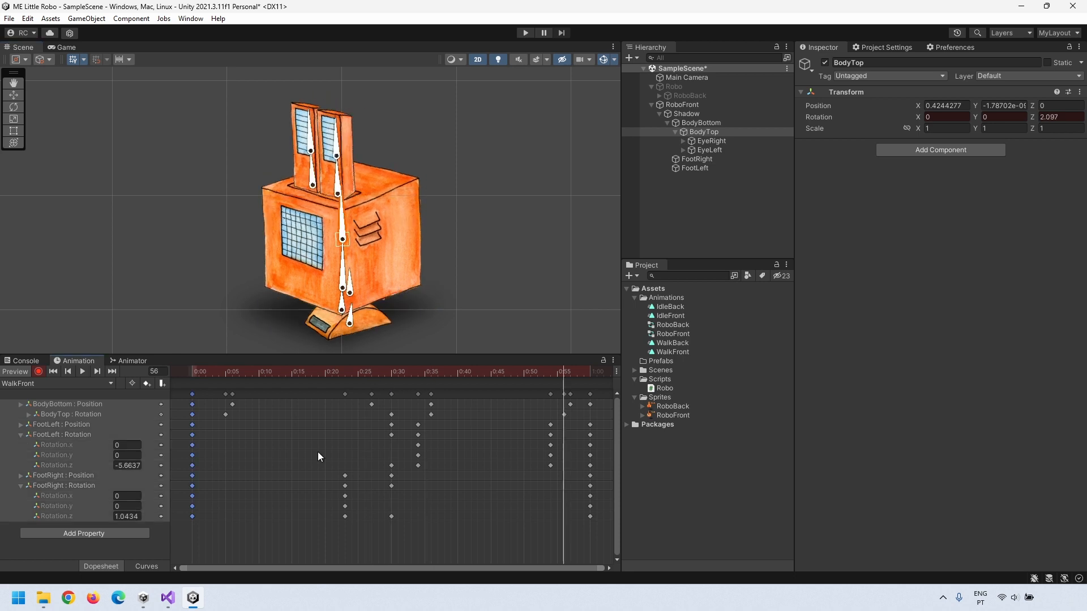
{"action": "left_click", "coordinate": [344, 155]}
{"action": "left_click", "coordinate": [319, 148]}
{"action": "left_click", "coordinate": [391, 372]}
{"action": "left_click", "coordinate": [344, 156]}
{"action": "left_click", "coordinate": [577, 372]}
{"action": "left_click_drag", "start_coordinate": [430, 430], "coordinate": [452, 431]}
{"action": "left_click", "coordinate": [82, 371]}
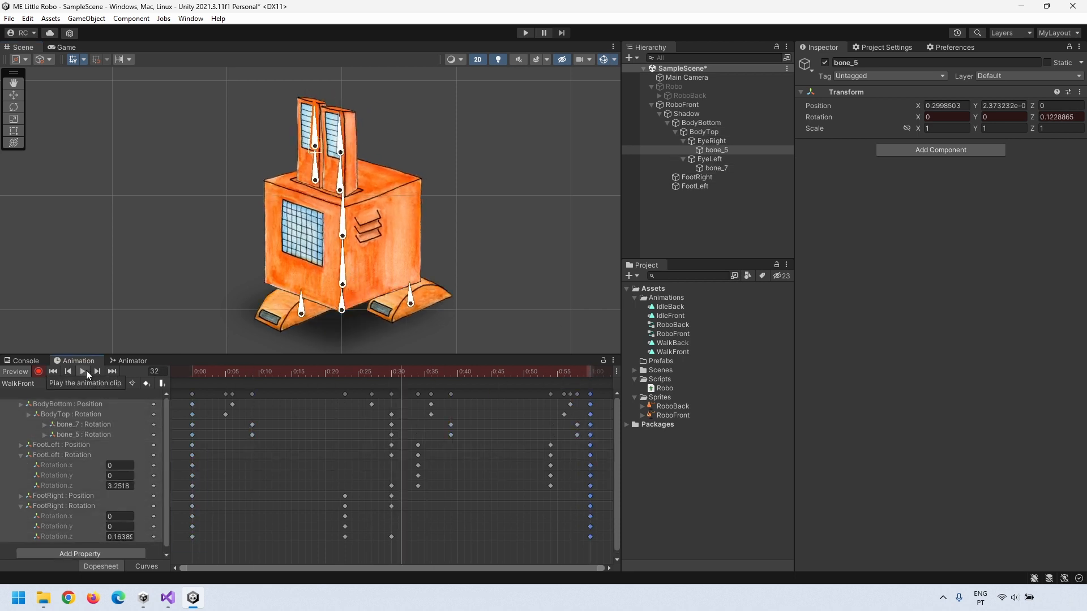
{"action": "key", "text": "ctrl+a"}
{"action": "left_click_drag", "start_coordinate": [591, 396], "coordinate": [364, 396]}
Step: Add Idle and Walk parameters and Any State transitions to WalkFront and IdleFront
{"action": "left_click", "coordinate": [131, 360]}
{"action": "right_click", "coordinate": [473, 442]}
{"action": "left_click", "coordinate": [300, 425]}
{"action": "left_click", "coordinate": [300, 464]}
{"action": "left_click", "coordinate": [386, 451]}
{"action": "left_click", "coordinate": [1055, 330]}
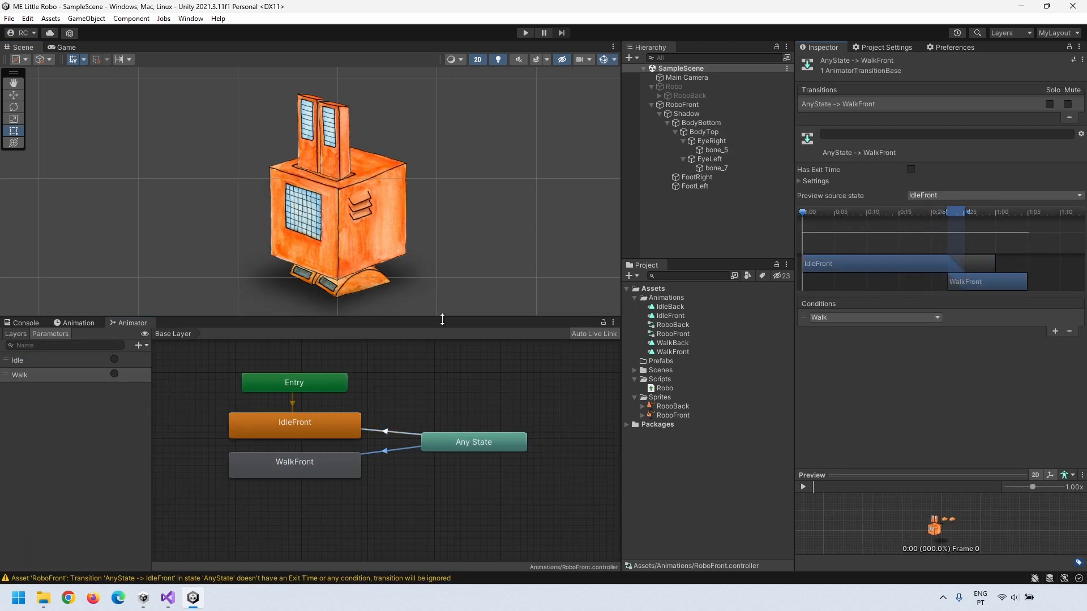
Step: Give the Any State to WalkFront transition a Walk trigger condition
{"action": "left_click", "coordinate": [682, 104]}
{"action": "left_click", "coordinate": [525, 33]}
{"action": "left_click", "coordinate": [115, 359]}
{"action": "left_click", "coordinate": [526, 32]}
Step: Set IdleFront to loop and test in Play mode by firing the Walk trigger
{"action": "left_click", "coordinate": [670, 315]}
{"action": "left_click", "coordinate": [920, 111]}
{"action": "left_click", "coordinate": [684, 317]}
{"action": "left_click", "coordinate": [525, 33]}
{"action": "left_click", "coordinate": [348, 433]}
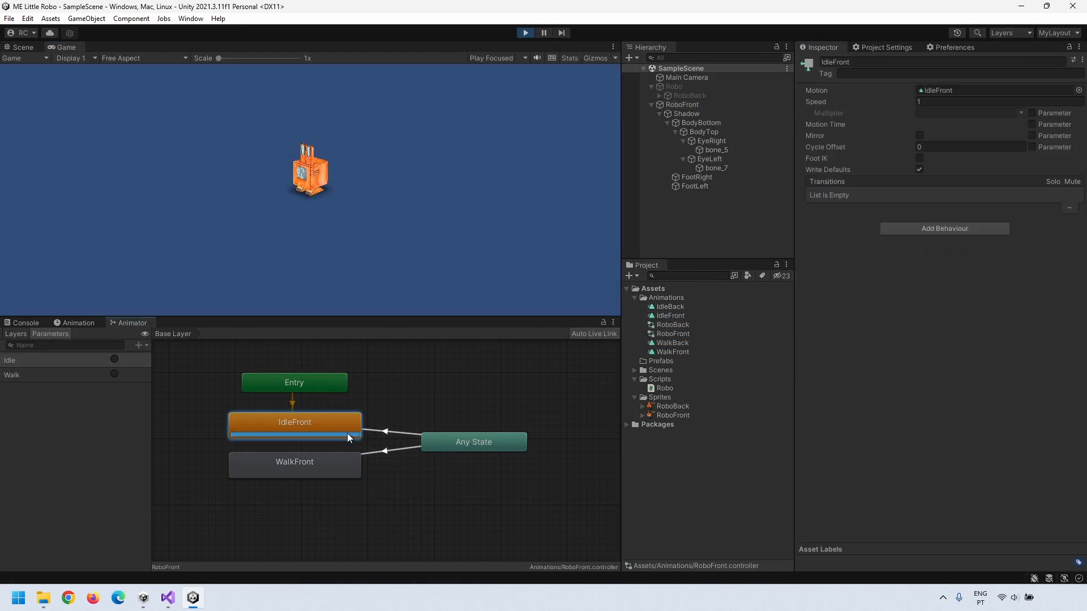
{"action": "left_click", "coordinate": [682, 105]}
{"action": "left_click", "coordinate": [114, 374]}
{"action": "left_click_drag", "start_coordinate": [215, 60], "coordinate": [235, 71]}
{"action": "left_click", "coordinate": [525, 33]}
{"action": "left_click", "coordinate": [659, 114]}
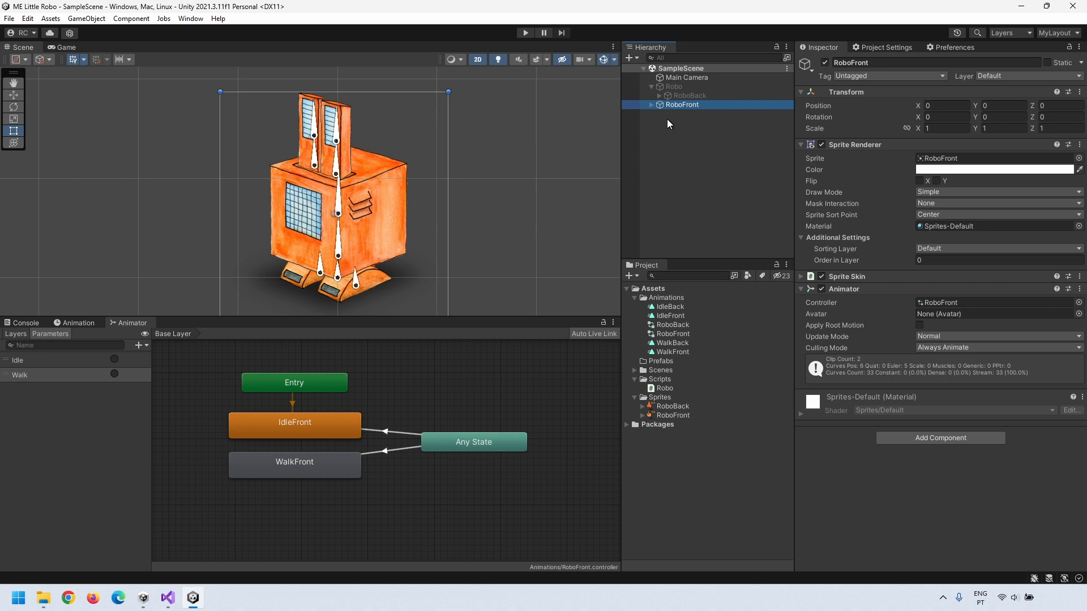
Step: Make RoboFront a child of the Robo object in the Hierarchy
{"action": "left_click_drag", "start_coordinate": [479, 317], "coordinate": [479, 362]}
{"action": "left_click_drag", "start_coordinate": [680, 103], "coordinate": [671, 86]}
{"action": "left_click", "coordinate": [672, 86]}
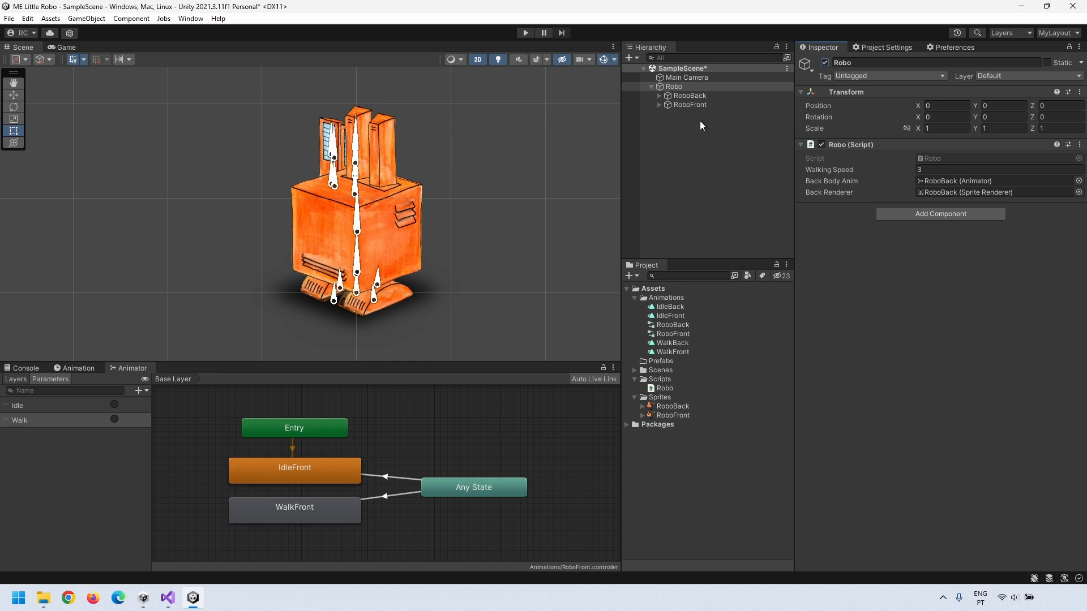
Step: Disable RoboBack so the back sprite is hidden
{"action": "left_click", "coordinate": [692, 96]}
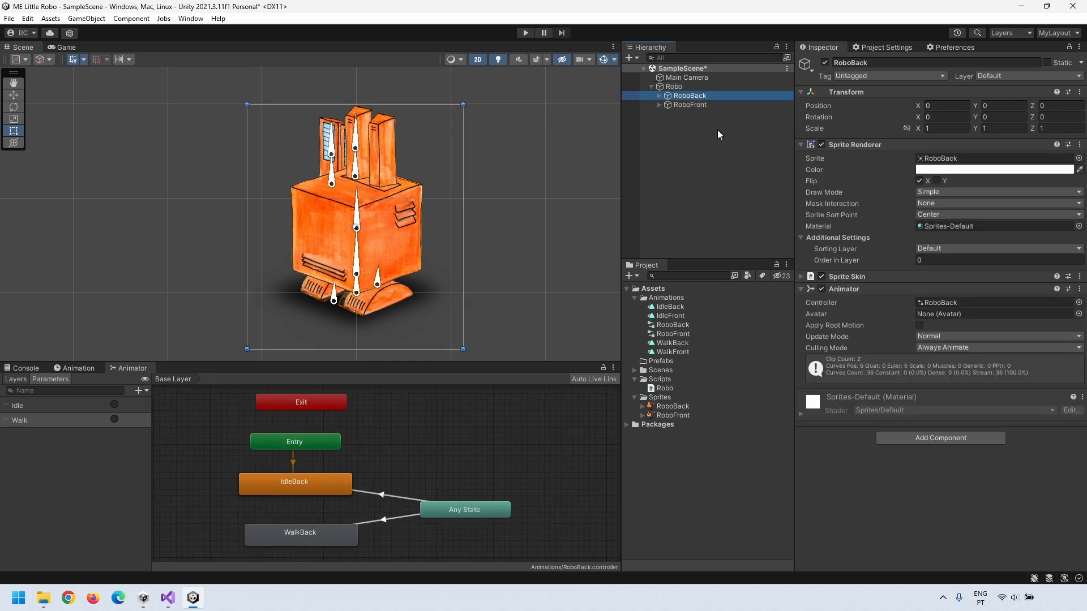
{"action": "left_click", "coordinate": [824, 63]}
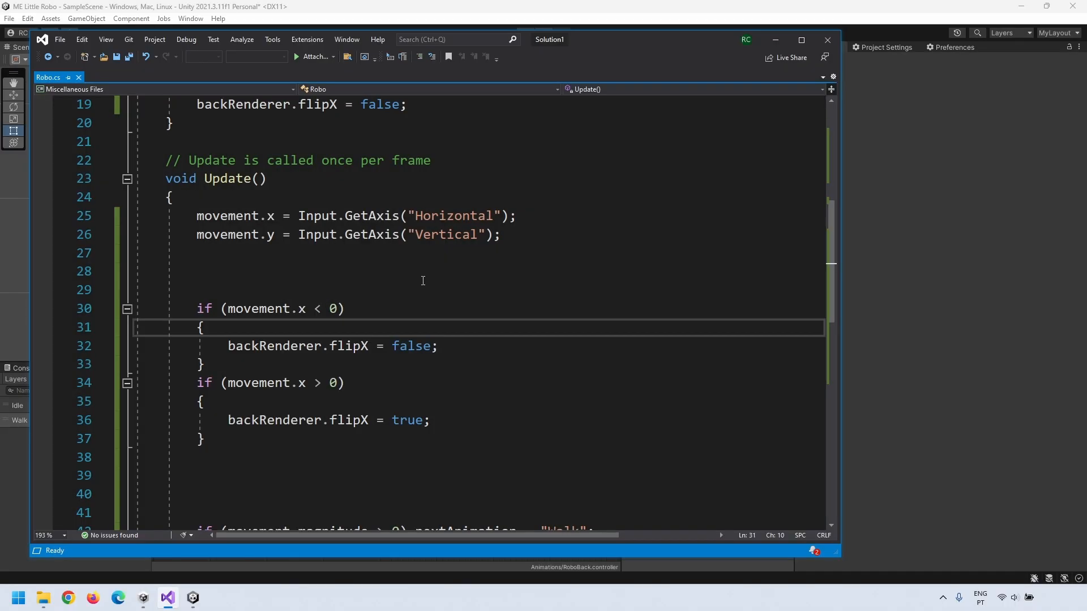
{"action": "scroll", "coordinate": [423, 281], "scroll_direction": "up", "scroll_amount": 6}
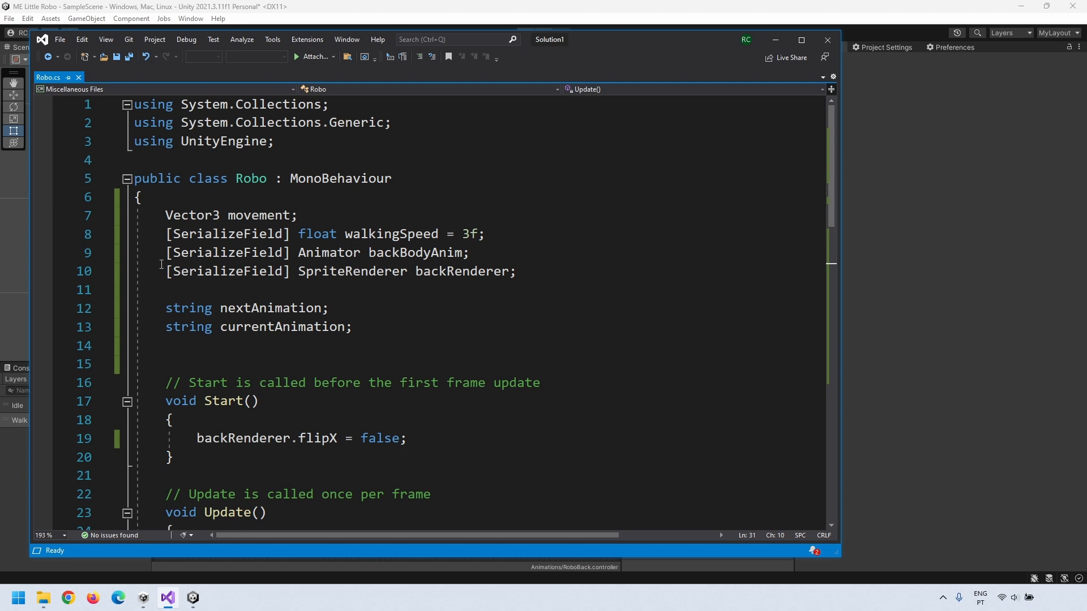
Step: Duplicate the back animator and renderer fields as frontBodyAnim and frontRenderer
{"action": "left_click_drag", "start_coordinate": [160, 254], "coordinate": [562, 276]}
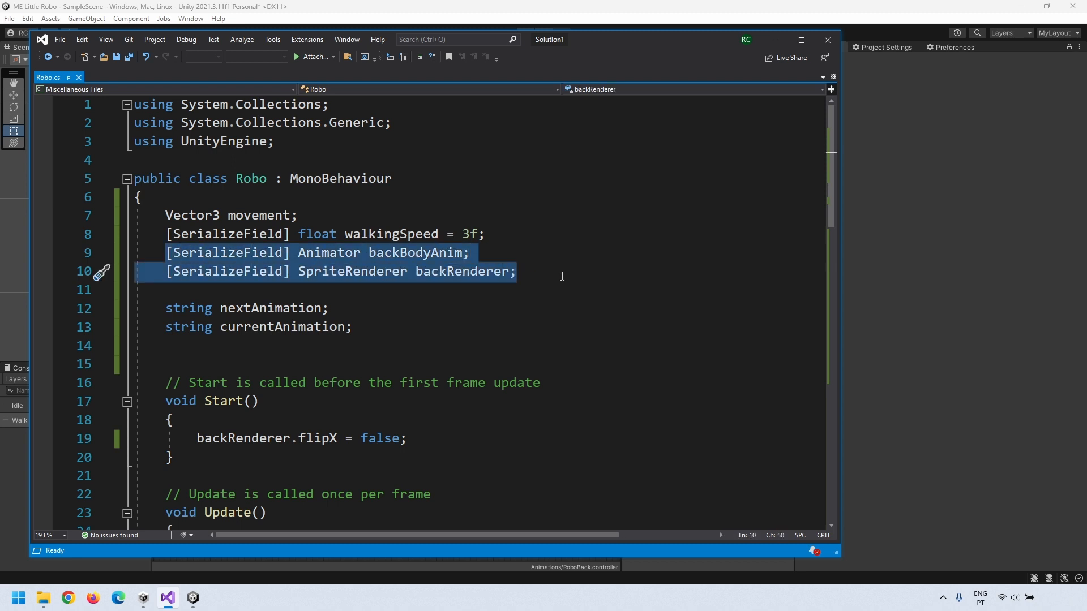
{"action": "left_click", "coordinate": [225, 288]}
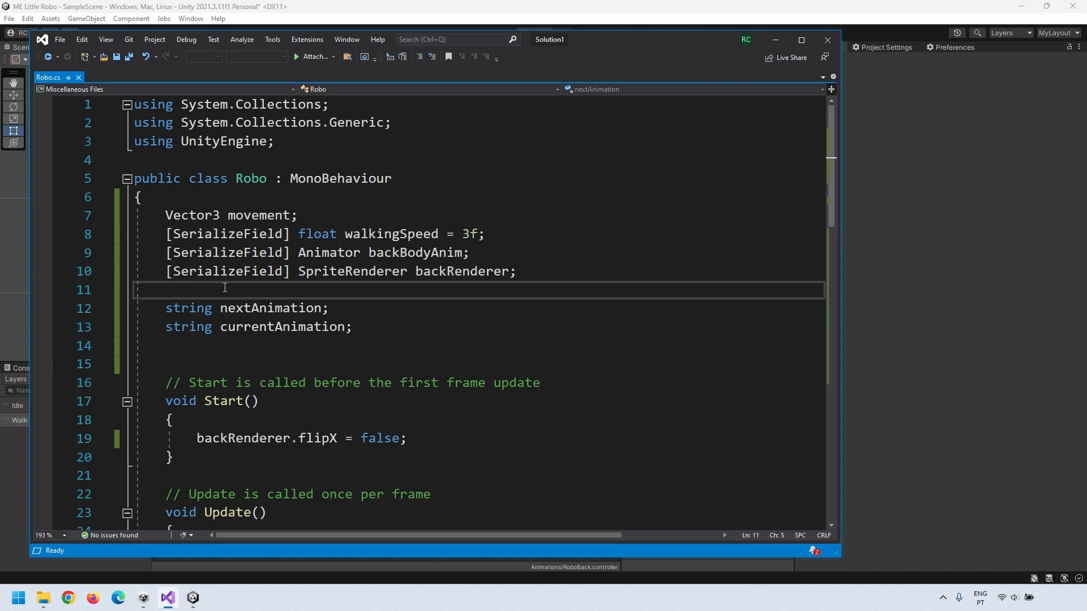
{"action": "key", "text": "ctrl+v"}
{"action": "left_click_drag", "start_coordinate": [368, 290], "coordinate": [448, 309]}
{"action": "type", "text": "front"}
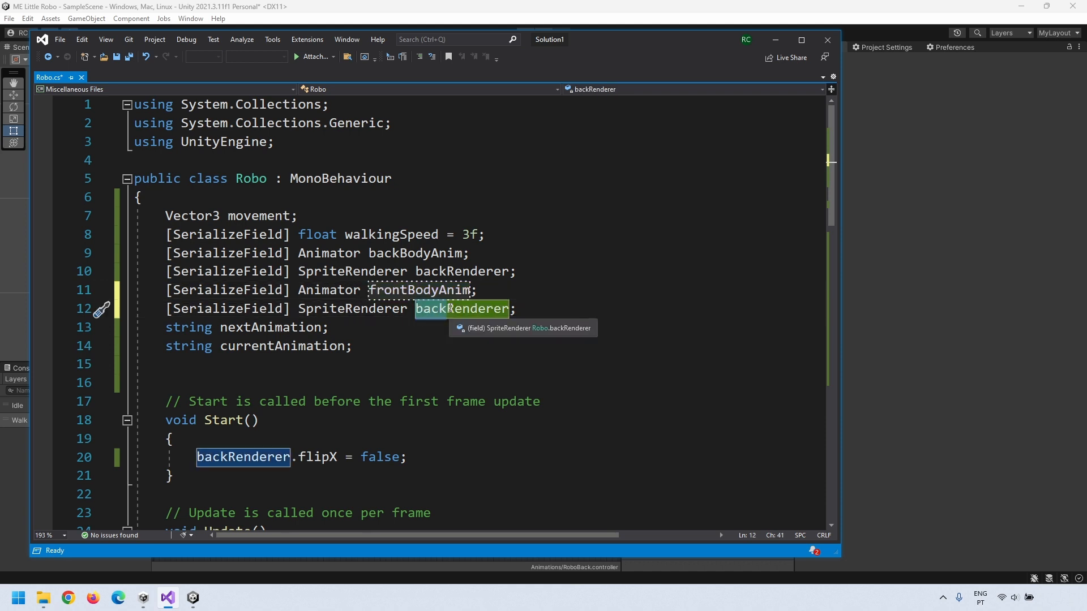
{"action": "type", "text": "front"}
{"action": "left_click", "coordinate": [539, 311]}
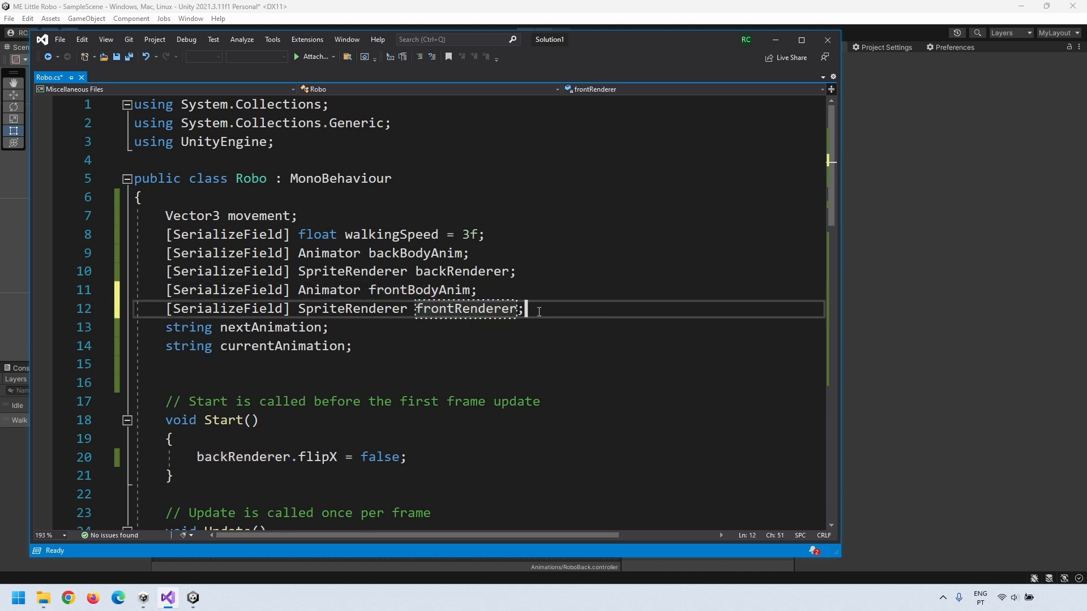
{"action": "key", "text": "Return"}
{"action": "key", "text": "Return"}
Step: Copy the backRenderer flip in Start onto line 23 as a frontRenderer flip
{"action": "scroll", "coordinate": [539, 312], "scroll_direction": "down", "scroll_amount": 5}
{"action": "left_click_drag", "start_coordinate": [197, 215], "coordinate": [409, 216]}
{"action": "key", "text": "ctrl+c"}
{"action": "left_click", "coordinate": [408, 221]}
{"action": "key", "text": "Return"}
{"action": "key", "text": "ctrl+v"}
{"action": "left_click_drag", "start_coordinate": [197, 234], "coordinate": [228, 234]}
{"action": "type", "text": "front"}
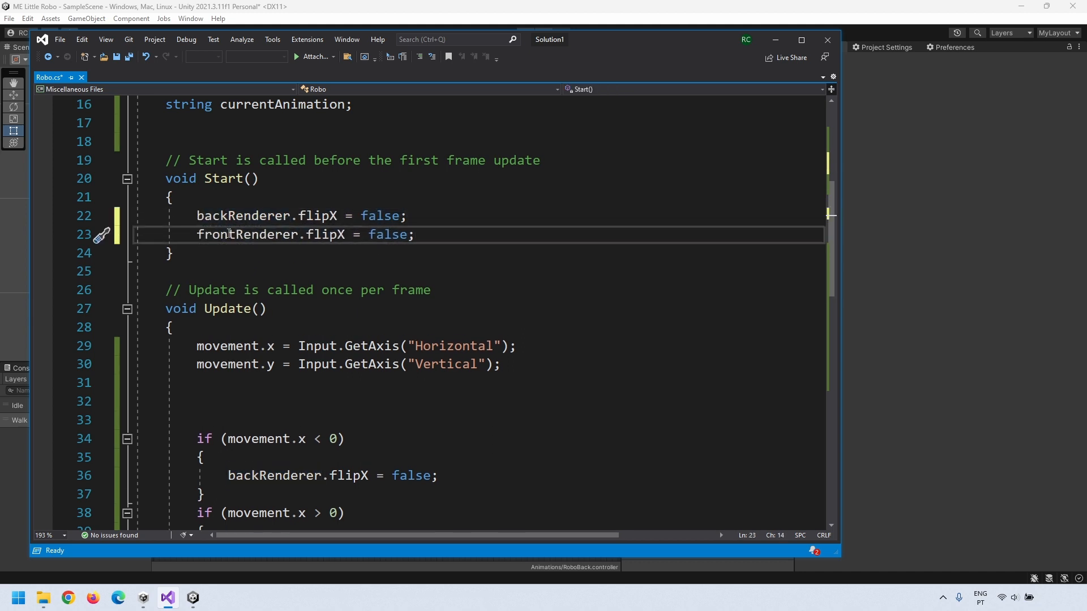
Step: Duplicate the line 36 flip statement onto line 37 for frontRenderer
{"action": "scroll", "coordinate": [410, 261], "scroll_direction": "down", "scroll_amount": 1}
{"action": "scroll", "coordinate": [410, 261], "scroll_direction": "down", "scroll_amount": 4}
{"action": "left_click", "coordinate": [438, 197]}
{"action": "key", "text": "Return"}
{"action": "key", "text": "ctrl+v"}
{"action": "left_click", "coordinate": [258, 215]}
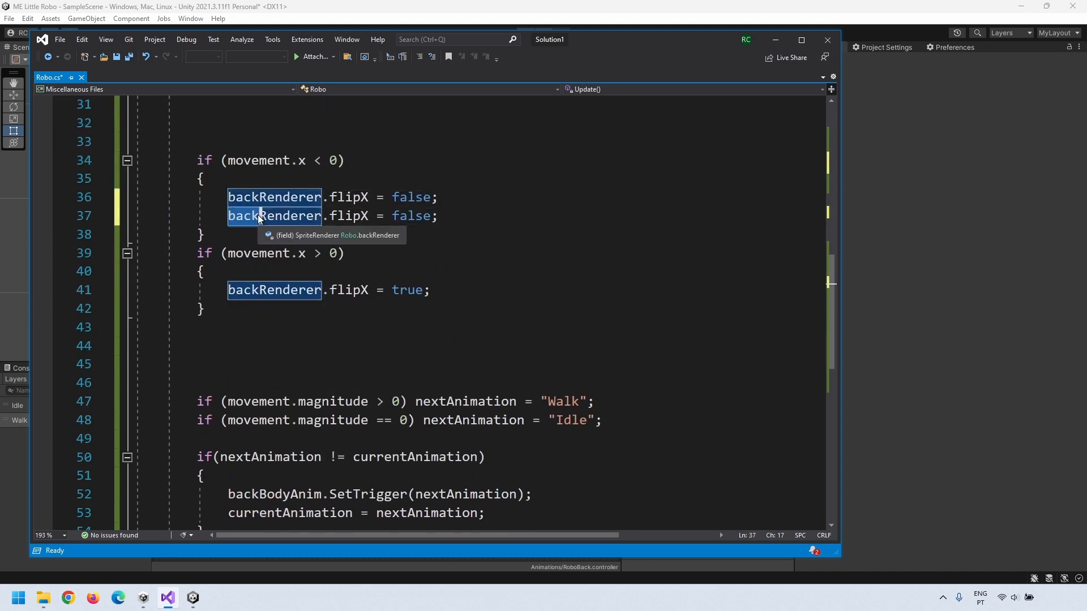
{"action": "type", "text": "front"}
{"action": "left_click_drag", "start_coordinate": [259, 218], "coordinate": [445, 216]}
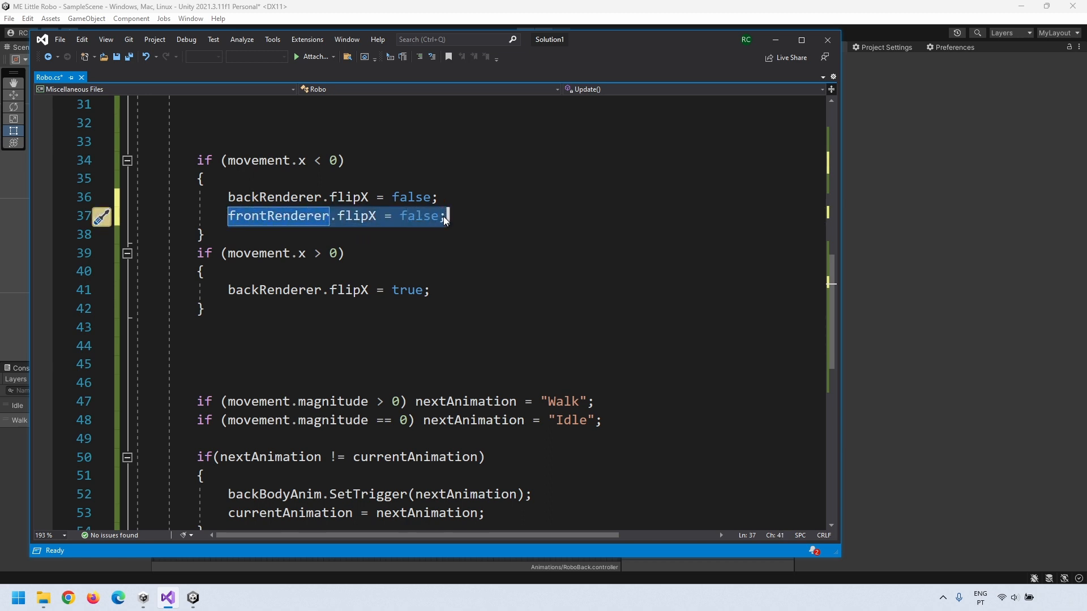
{"action": "key", "text": "ctrl+c"}
Step: Add a frontRenderer flip set to true on line 42
{"action": "left_click", "coordinate": [437, 291]}
{"action": "key", "text": "Return"}
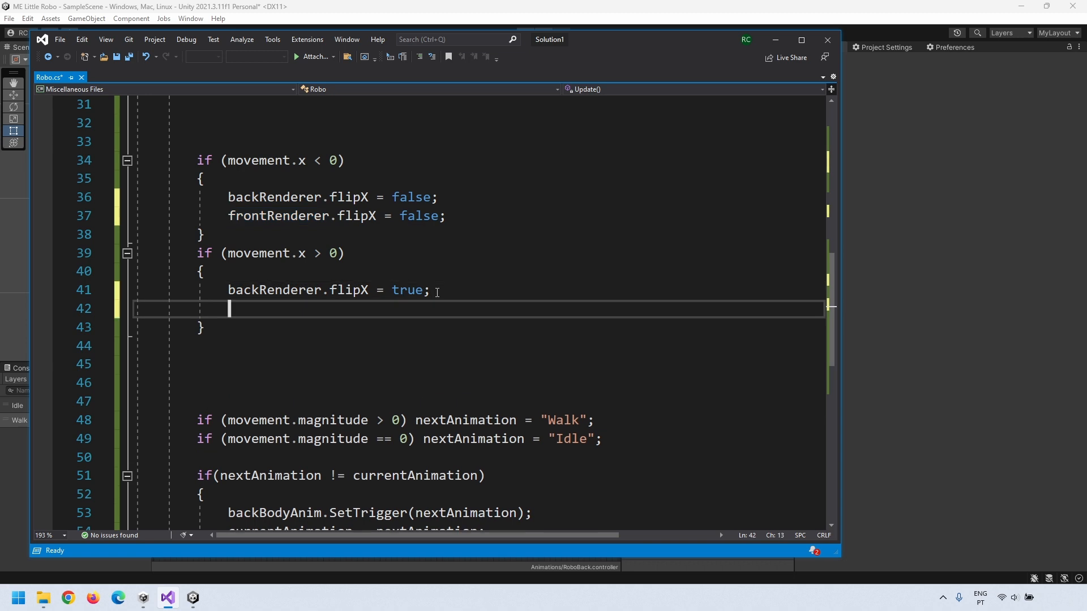
{"action": "key", "text": "ctrl+v"}
{"action": "double_click", "coordinate": [405, 308]}
{"action": "type", "text": "true"}
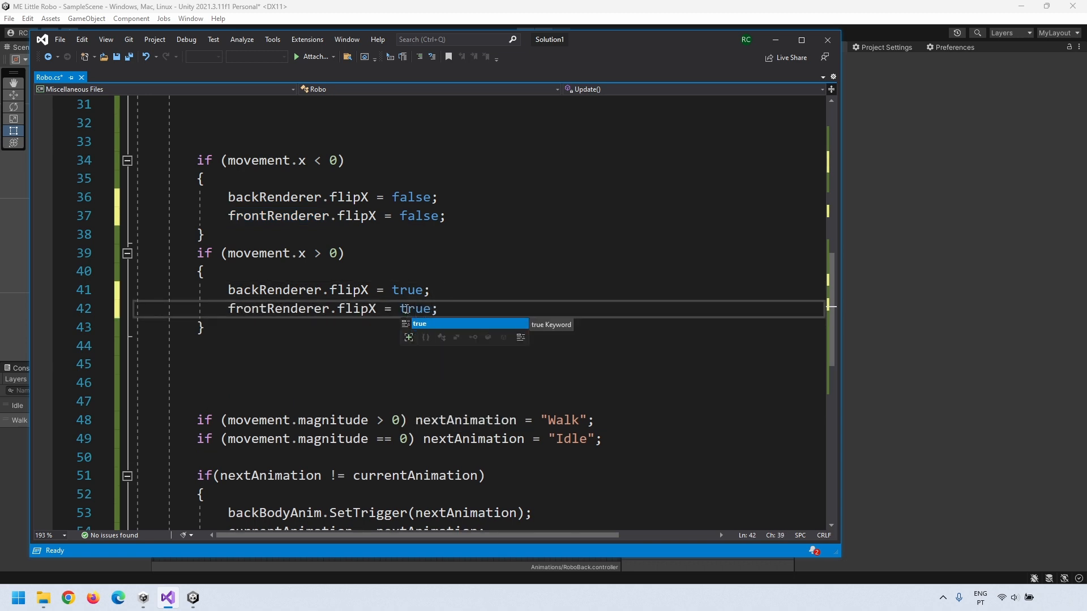
{"action": "left_click", "coordinate": [334, 321]}
Step: Duplicate the backBodyAnim SetTrigger call on line 54 as frontBodyAnim.SetTrigger
{"action": "scroll", "coordinate": [332, 321], "scroll_direction": "down", "scroll_amount": 2}
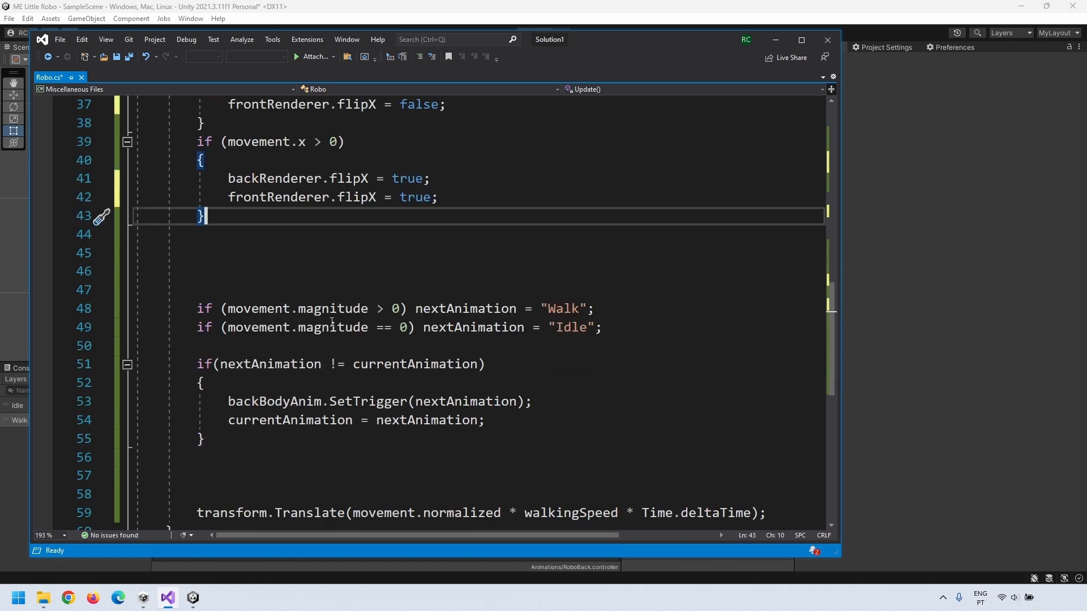
{"action": "left_click_drag", "start_coordinate": [228, 401], "coordinate": [528, 403]}
{"action": "left_click", "coordinate": [528, 403]}
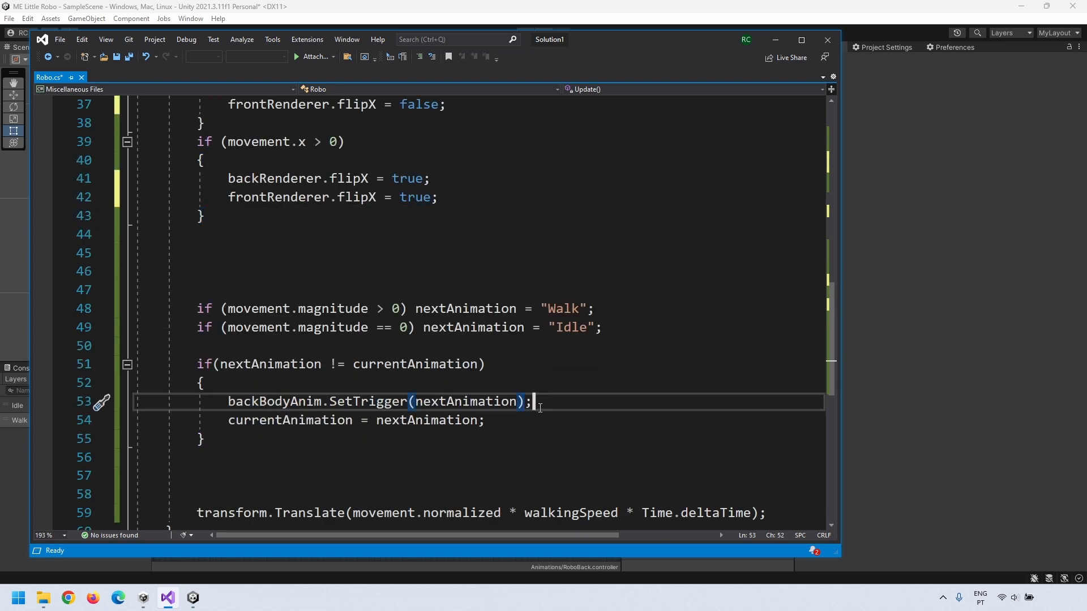
{"action": "left_click", "coordinate": [260, 401]}
{"action": "key", "text": "ctrl+d"}
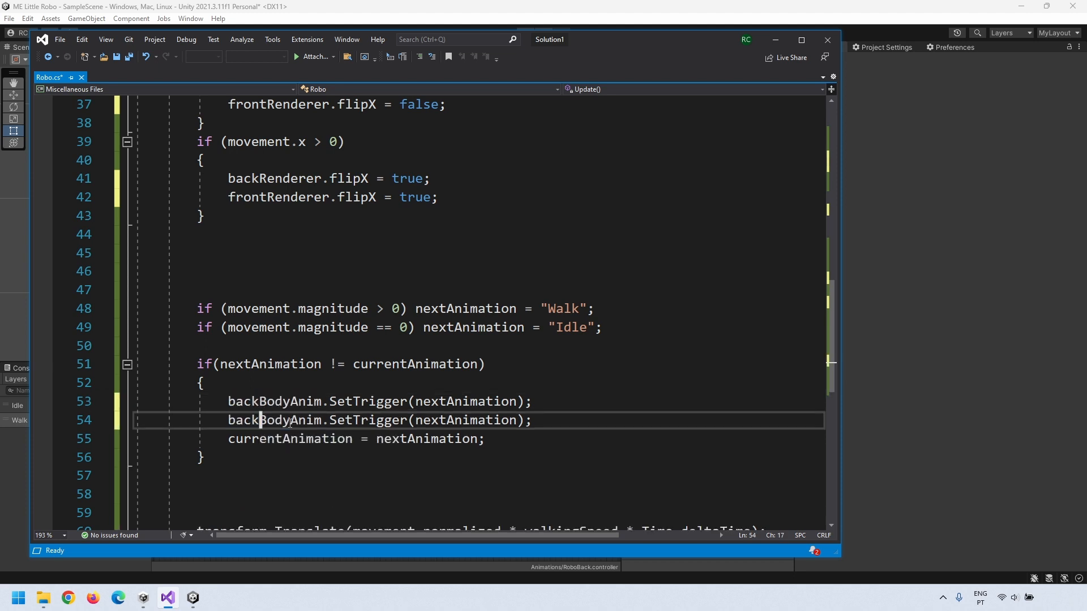
{"action": "left_click", "coordinate": [386, 420]}
{"action": "left_click_drag", "start_coordinate": [229, 423], "coordinate": [259, 423]}
{"action": "type", "text": "front"}
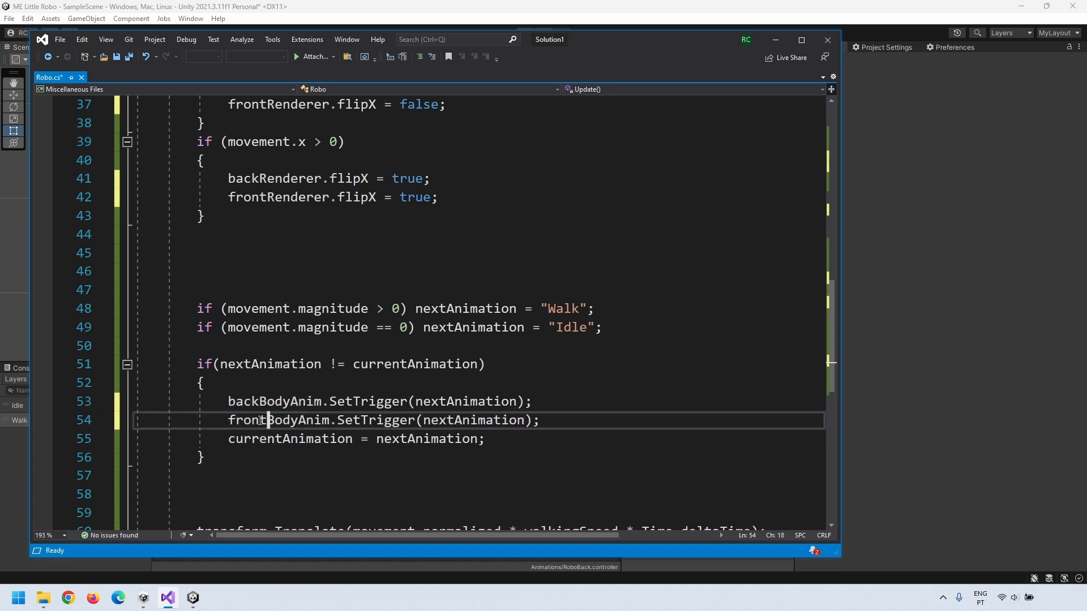
Step: Save Robo.cs and review the animation-change condition and nextAnimation usage
{"action": "key", "text": "ctrl+s"}
{"action": "left_click", "coordinate": [346, 365]}
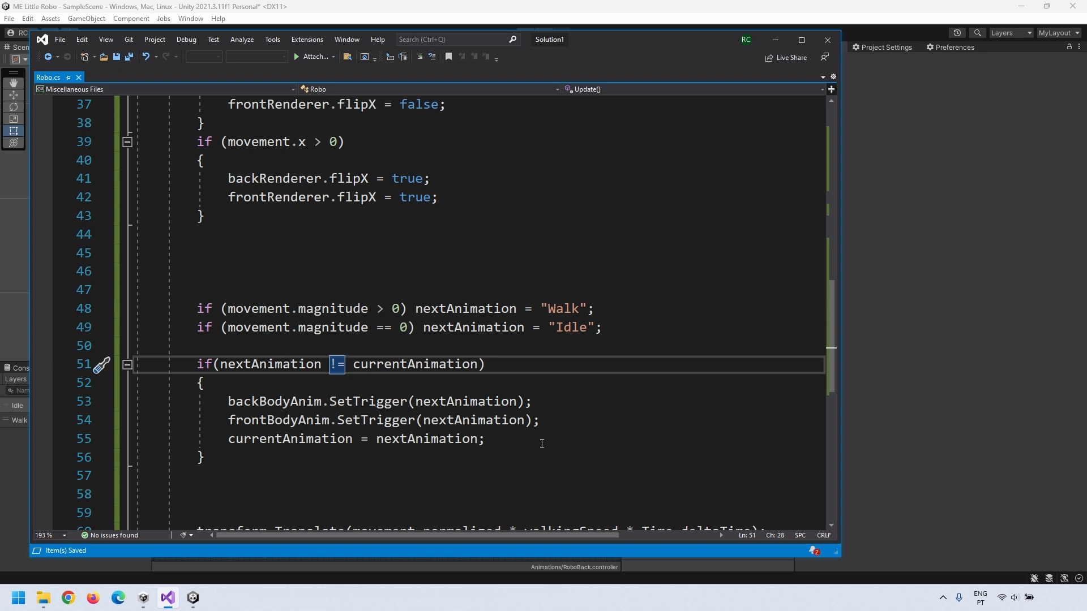
{"action": "left_click", "coordinate": [446, 309]}
{"action": "scroll", "coordinate": [446, 317], "scroll_direction": "up", "scroll_amount": 4}
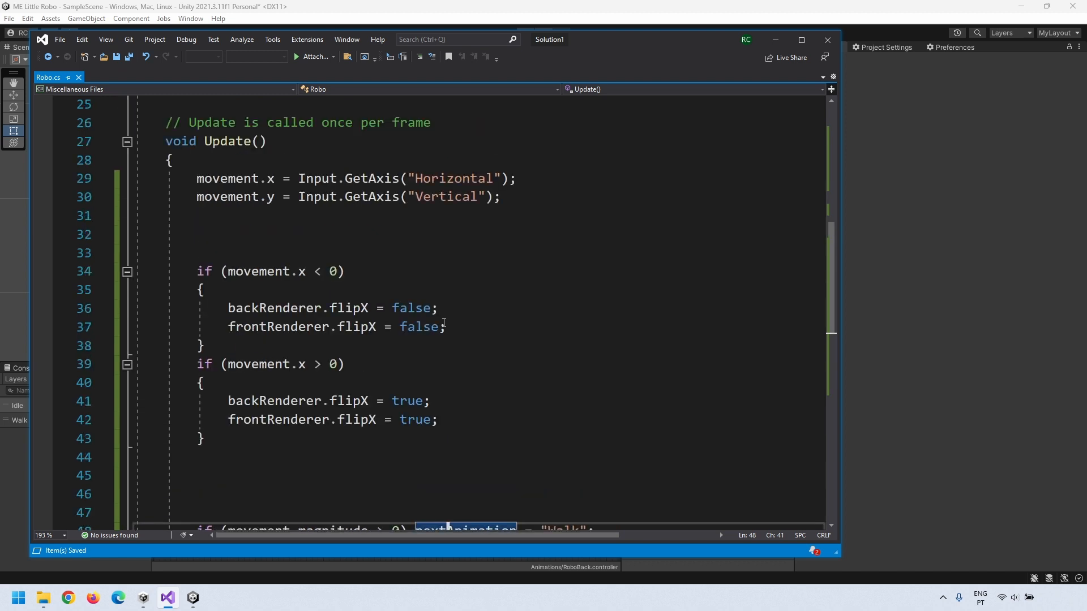
Step: Above the flip checks, add if (movement.y < 0) hiding backRenderer and enabling frontRenderer
{"action": "left_click_drag", "start_coordinate": [198, 271], "coordinate": [295, 437]}
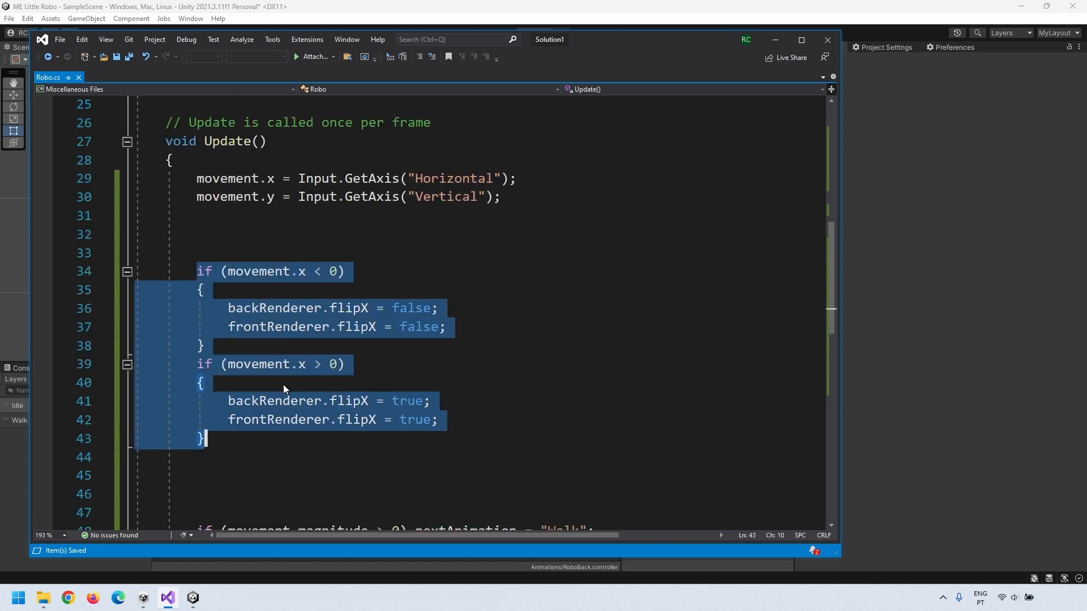
{"action": "left_click", "coordinate": [231, 239]}
{"action": "key", "text": "Return"}
{"action": "key", "text": "Return"}
{"action": "key", "text": "Return"}
{"action": "key", "text": "Return"}
{"action": "key", "text": "Up"}
{"action": "key", "text": "Up"}
{"action": "key", "text": "Up"}
{"action": "key", "text": "Up"}
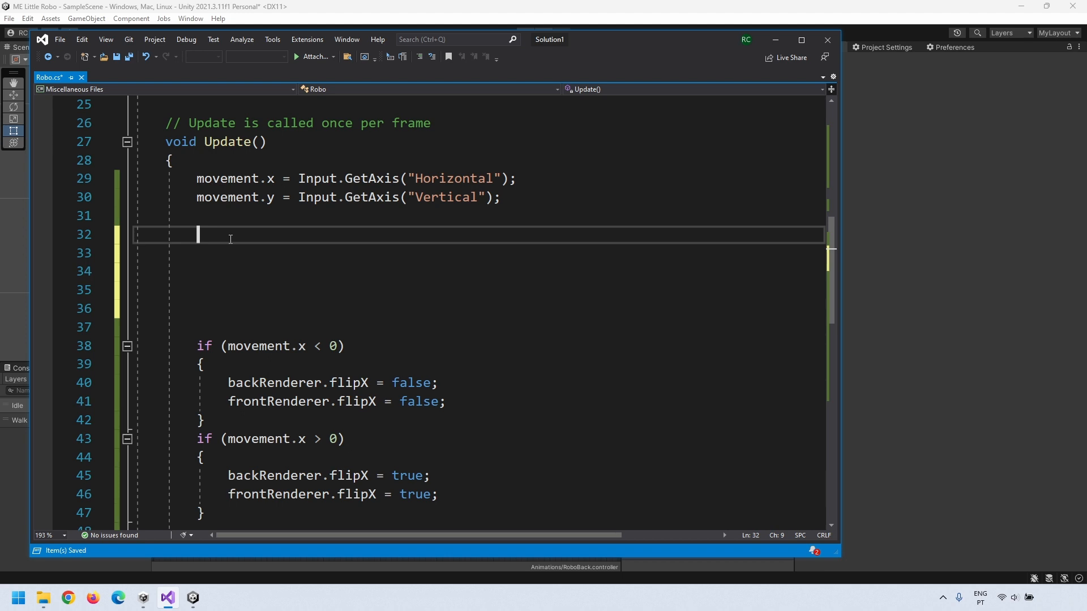
{"action": "type", "text": "if(movement.y < 0)"}
{"action": "key", "text": "Return"}
{"action": "type", "text": "{"}
{"action": "key", "text": "Return"}
{"action": "type", "text": "back"}
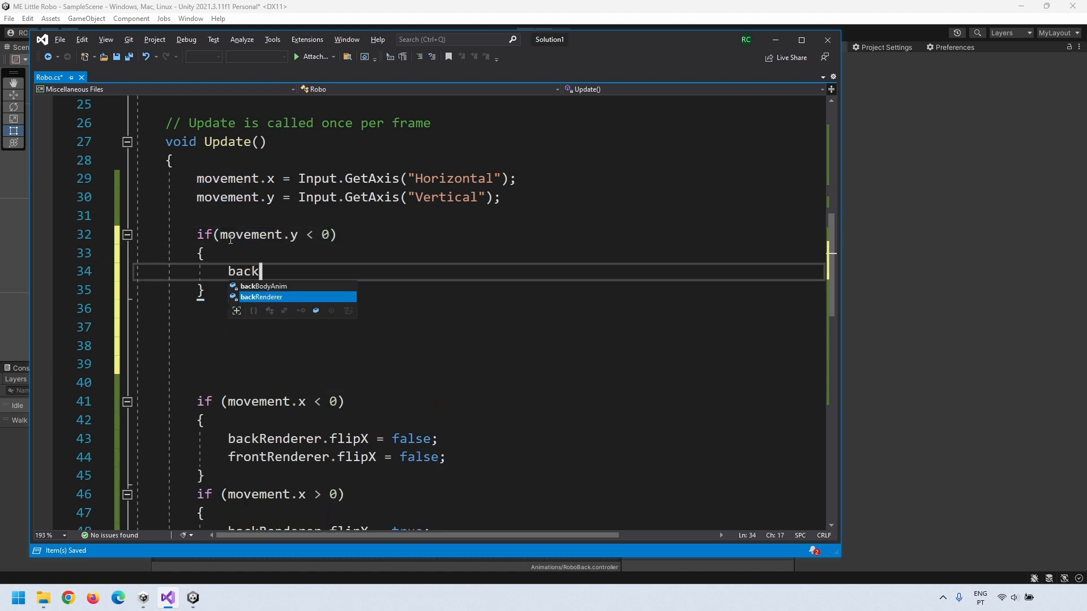
{"action": "type", "text": "Renderer.enabled = false;"}
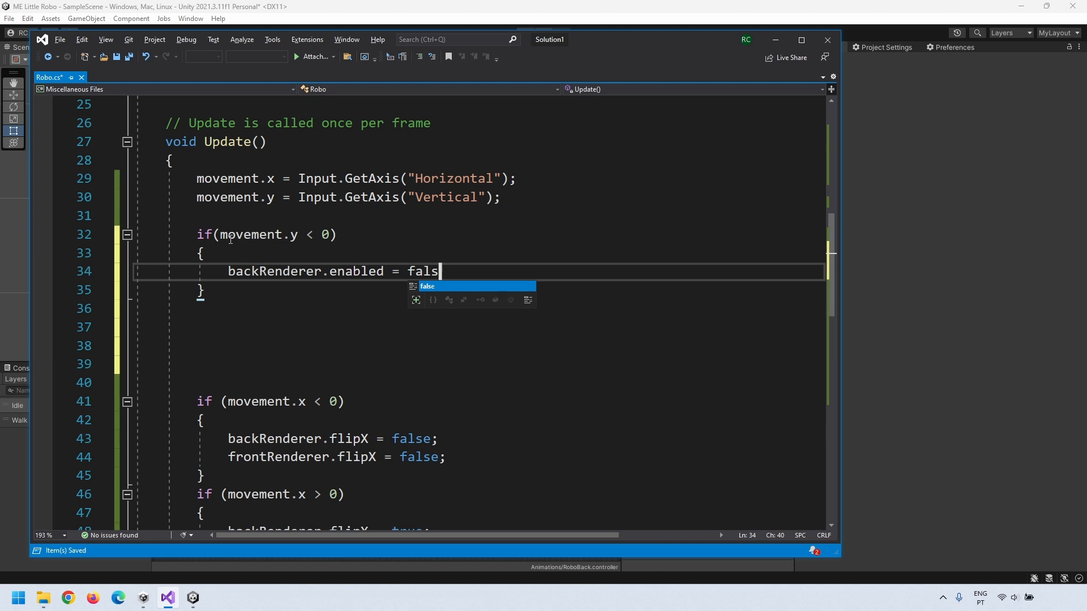
{"action": "key", "text": "Return"}
{"action": "type", "text": "frontRenderer."}
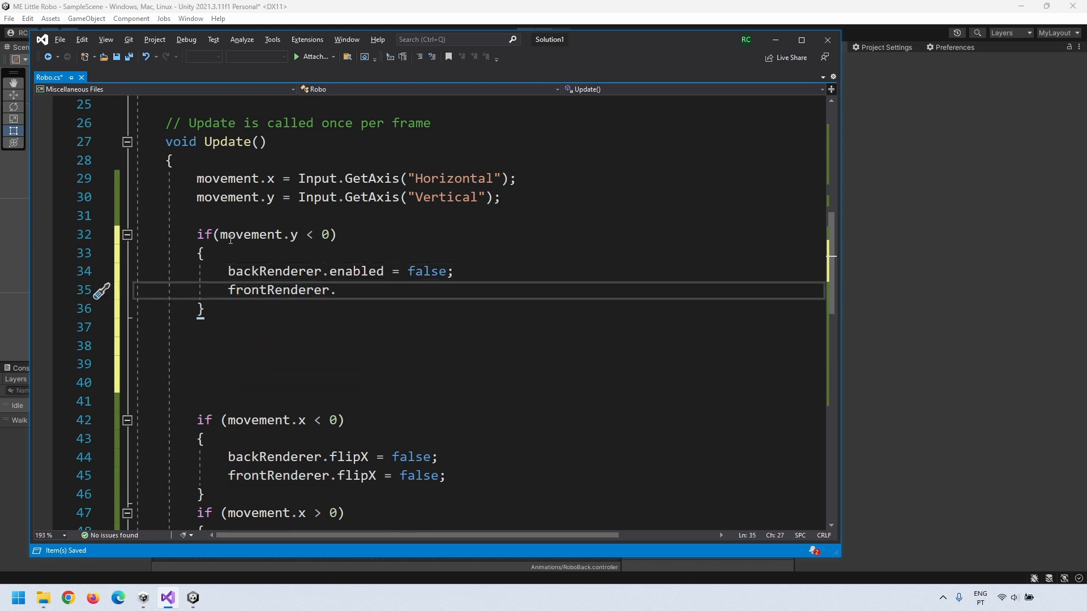
{"action": "type", "text": "enabled = true;"}
Step: Duplicate the block as movement.y > 0, enabling backRenderer and disabling frontRenderer
{"action": "left_click_drag", "start_coordinate": [196, 235], "coordinate": [236, 306]}
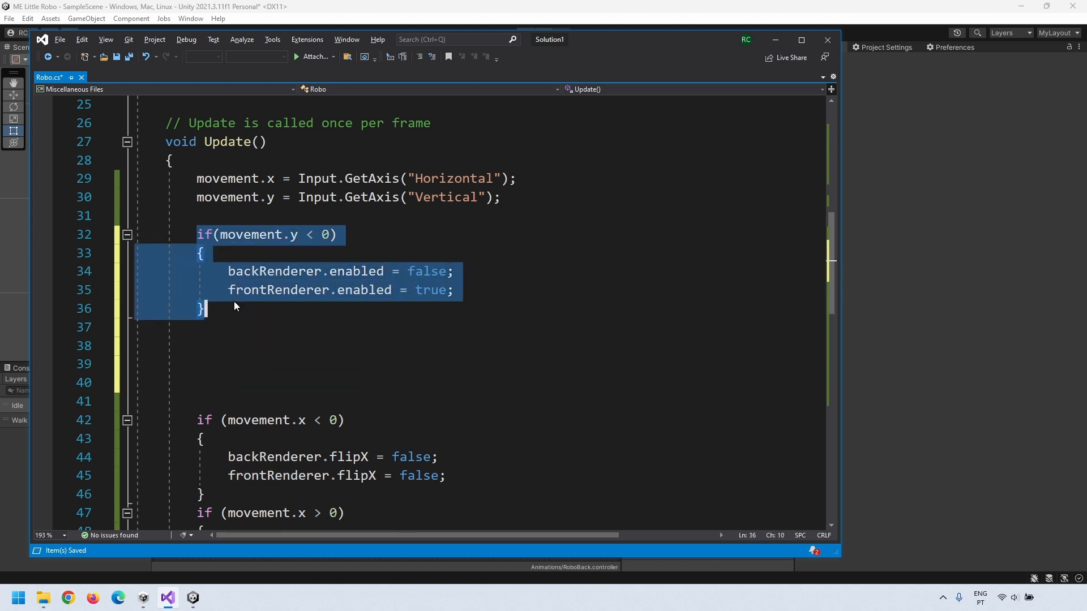
{"action": "key", "text": "ctrl+c"}
{"action": "left_click", "coordinate": [207, 327]}
{"action": "key", "text": "ctrl+v"}
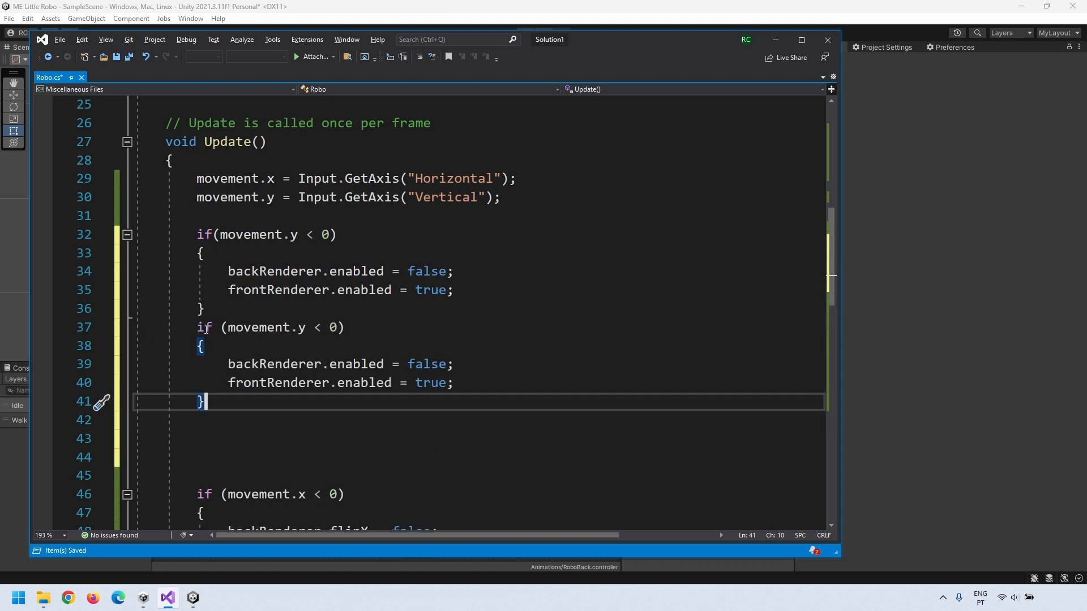
{"action": "double_click", "coordinate": [317, 327]}
{"action": "type", "text": ">"}
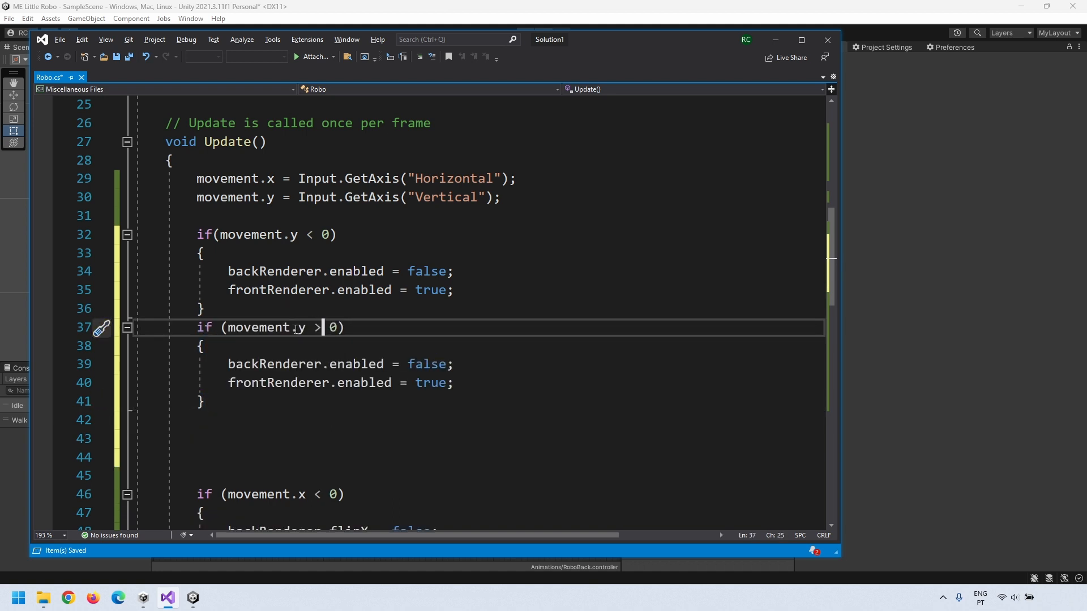
{"action": "double_click", "coordinate": [423, 364]}
{"action": "type", "text": "true"}
{"action": "left_click", "coordinate": [452, 327]}
{"action": "double_click", "coordinate": [434, 383]}
{"action": "type", "text": "false"}
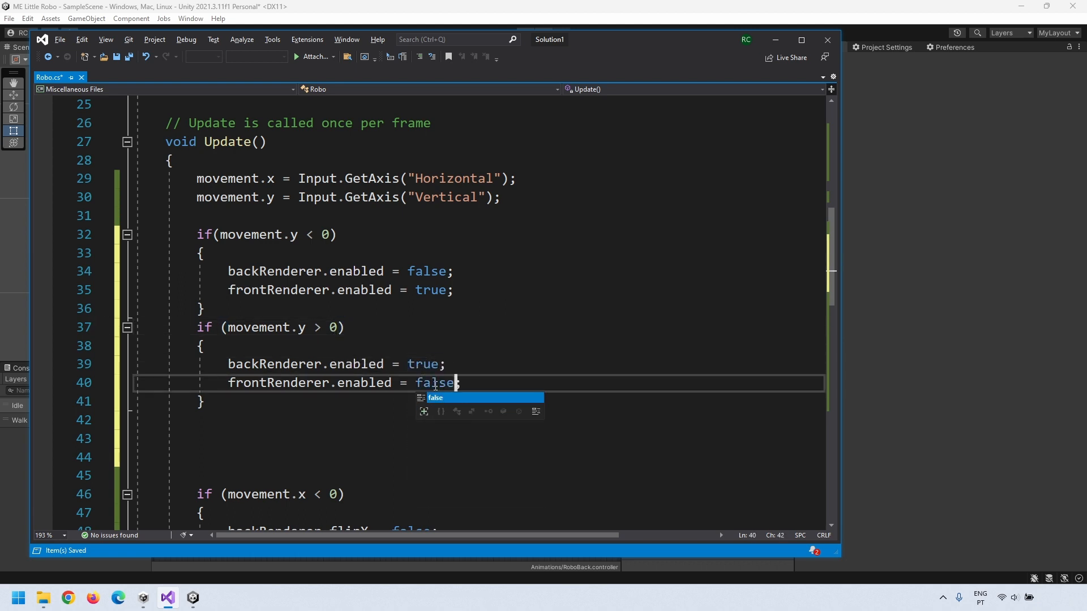
Step: Add comments '//SETS THE FRONT AND BACK VIEW' and '//SETS FLIP TO GO LEFT OR RIGHT' above their sections
{"action": "left_click", "coordinate": [212, 216]}
{"action": "key", "text": "Return"}
{"action": "type", "text": "//SETS THE FRONT AND BACK VIEW"}
{"action": "left_click", "coordinate": [242, 440]}
{"action": "key", "text": "Return"}
{"action": "type", "text": "//SETS FLIP TO GO LEFT OR RIGHT"}
{"action": "left_click", "coordinate": [210, 163]}
{"action": "key", "text": "Return"}
Step: Comment the input-reading lines and the animation logic, removing extra blank lines
{"action": "type", "text": "//GET THE MOVEMENT FROM THE INPUT MANAGER"}
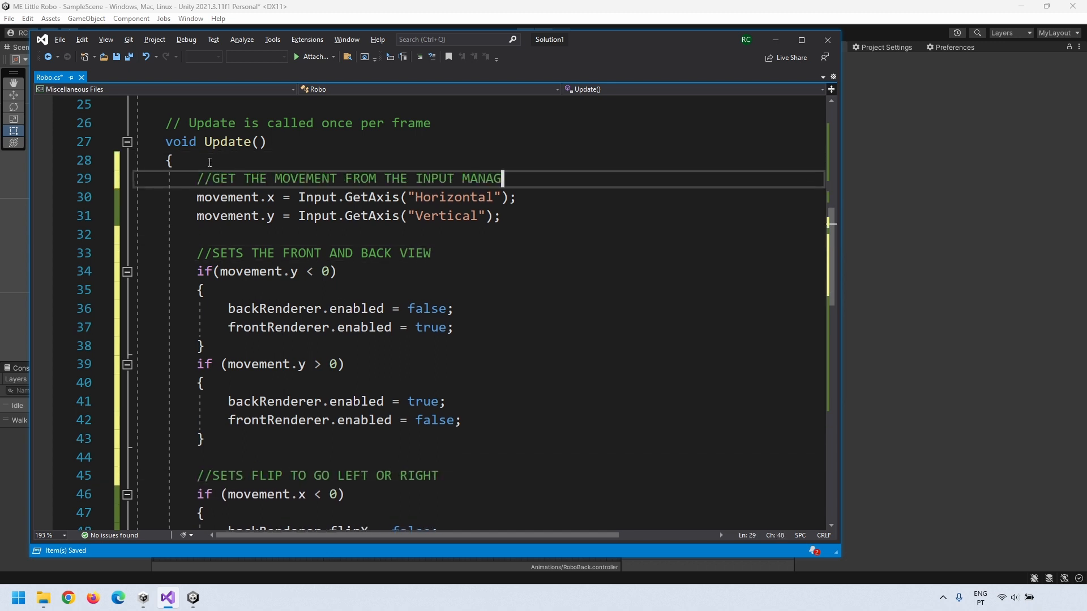
{"action": "key", "text": "Return"}
{"action": "type", "text": "//NAD STORE THE VALUES IN A VECTOR3"}
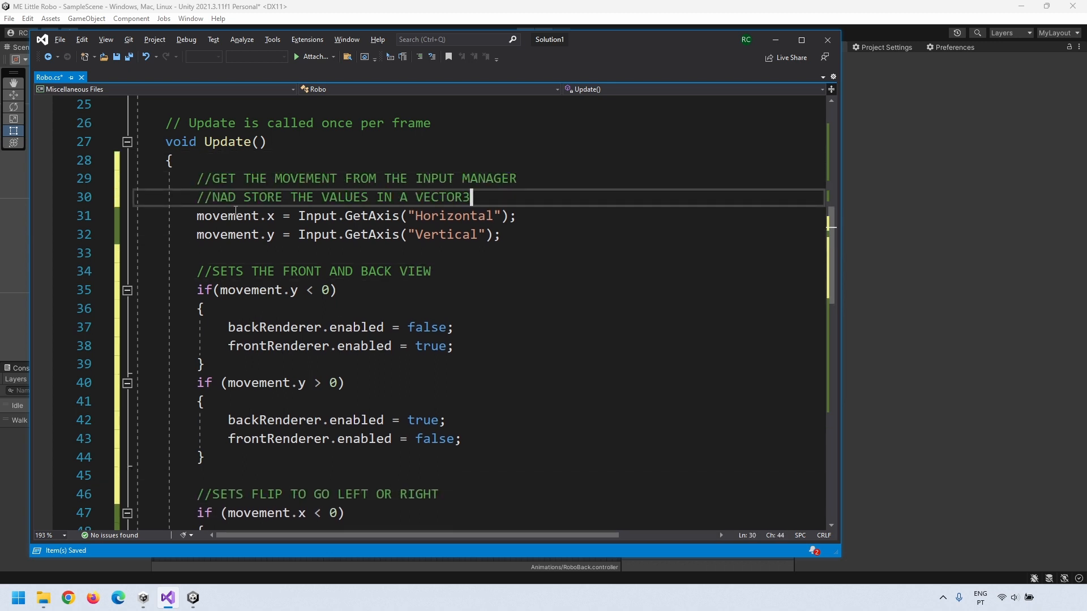
{"action": "scroll", "coordinate": [236, 210], "scroll_direction": "down", "scroll_amount": 7}
{"action": "left_click", "coordinate": [592, 364]}
{"action": "type", "text": "//SETS THE ANIMATION ACORDING TO THE SIZE OF THE MOVEME"}
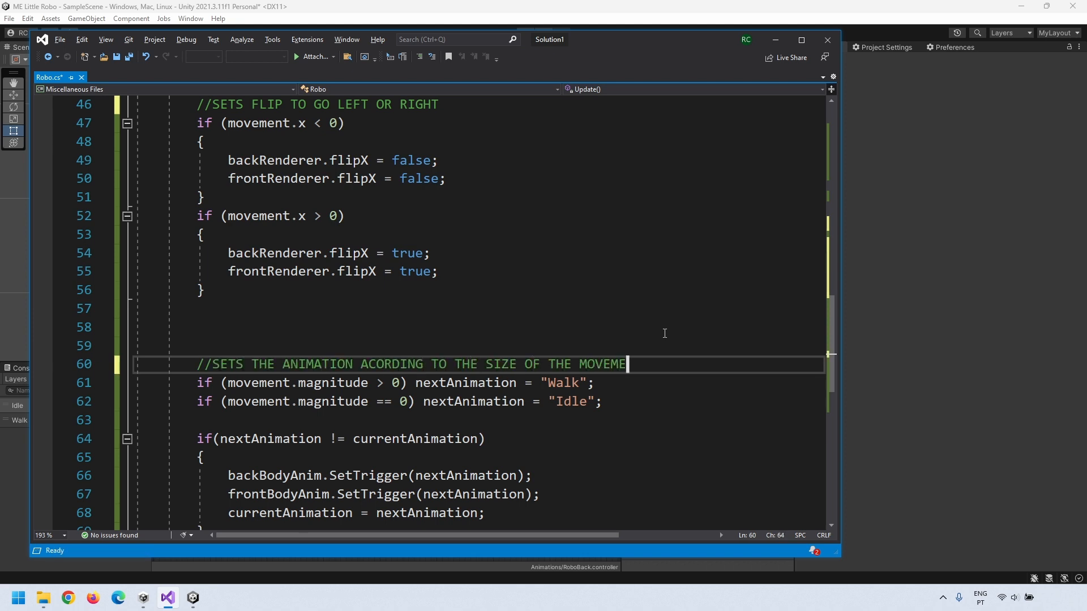
{"action": "type", "text": "NT"}
{"action": "left_click", "coordinate": [665, 333]}
{"action": "key", "text": "BackSpace"}
{"action": "key", "text": "Delete"}
Step: Add the comment '//PREVENTS THE SCRIPT TO REPEAT THE SAME TRIGGER TO THE ANIMATOR' above the trigger check
{"action": "left_click", "coordinate": [289, 389]}
{"action": "key", "text": "Return"}
{"action": "type", "text": "//PREVENTS THE ANIMATION TO REPEAT THE SAME TRIGGER"}
{"action": "double_click", "coordinate": [321, 401]}
{"action": "type", "text": "SCRIPT"}
{"action": "key", "text": "End"}
{"action": "type", "text": "TO THE ANIMATOR"}
Step: Add a two-line comment above the Translate call explaining the final movement this frame
{"action": "scroll", "coordinate": [310, 401], "scroll_direction": "down", "scroll_amount": 3}
{"action": "left_click", "coordinate": [310, 402]}
{"action": "type", "text": "//FINALY, "}
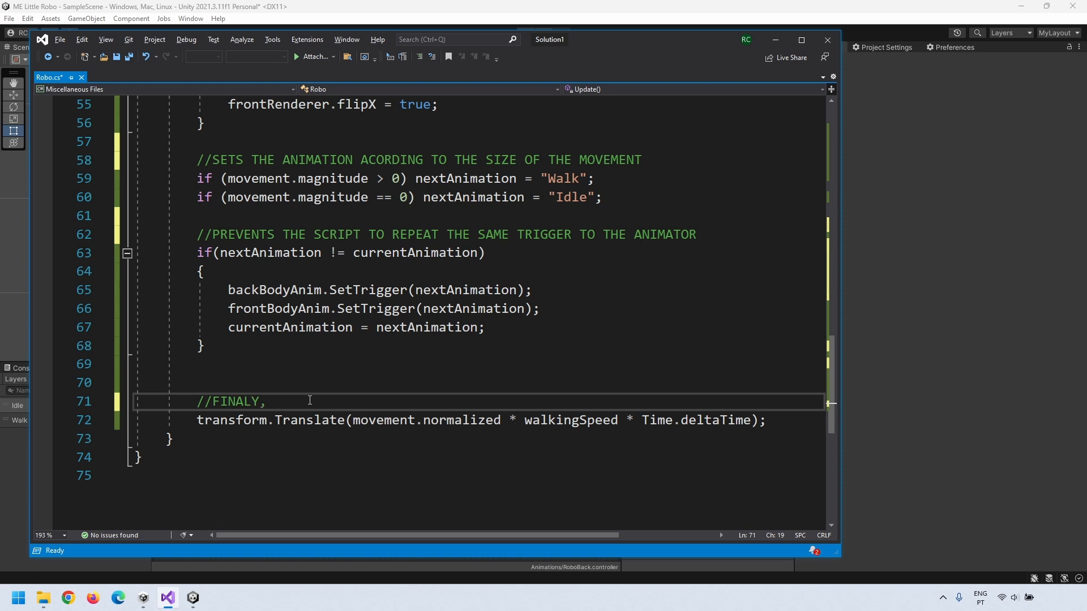
{"action": "type", "text": "MAKES THE OBJECT MOVE USING ALL THE INFORMATION GATHER AND"}
{"action": "key", "text": "Return"}
{"action": "type", "text": "//WORKED IN THIS FRAME"}
Step: Add '//RESETS THE INITIAL STATE OF THE ROBOT' at the top of Start()
{"action": "scroll", "coordinate": [462, 392], "scroll_direction": "up", "scroll_amount": 15}
{"action": "left_click", "coordinate": [187, 308]}
{"action": "key", "text": "Return"}
{"action": "type", "text": "//RESETS THE INITIAL STATE OF THE ROBOT"}
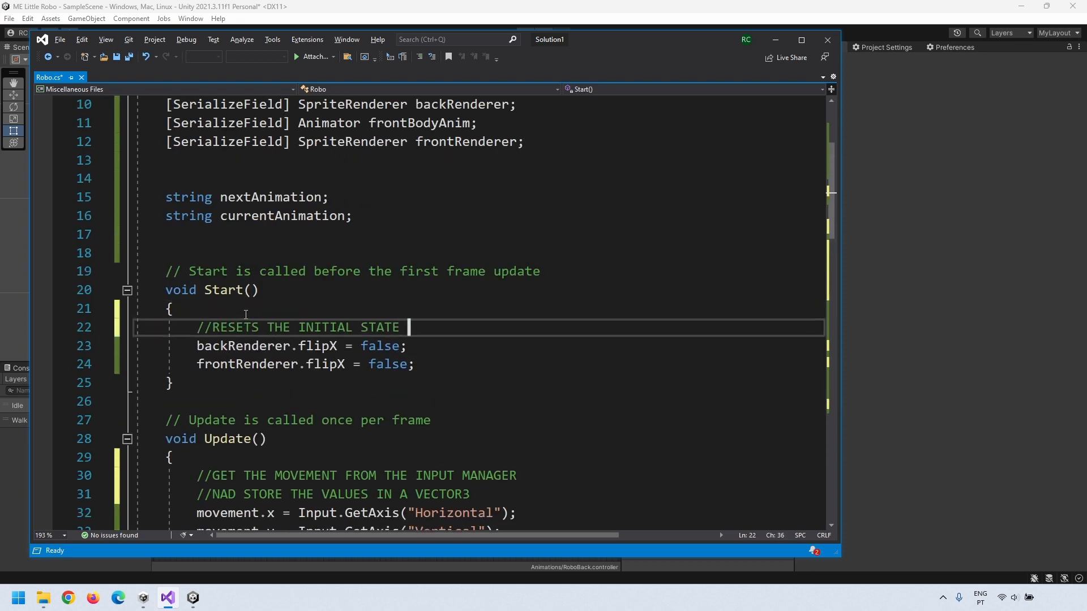
Step: Check the frontRenderer references and save Robo.cs
{"action": "scroll", "coordinate": [183, 197], "scroll_direction": "up", "scroll_amount": 3}
{"action": "scroll", "coordinate": [582, 350], "scroll_direction": "down", "scroll_amount": 10}
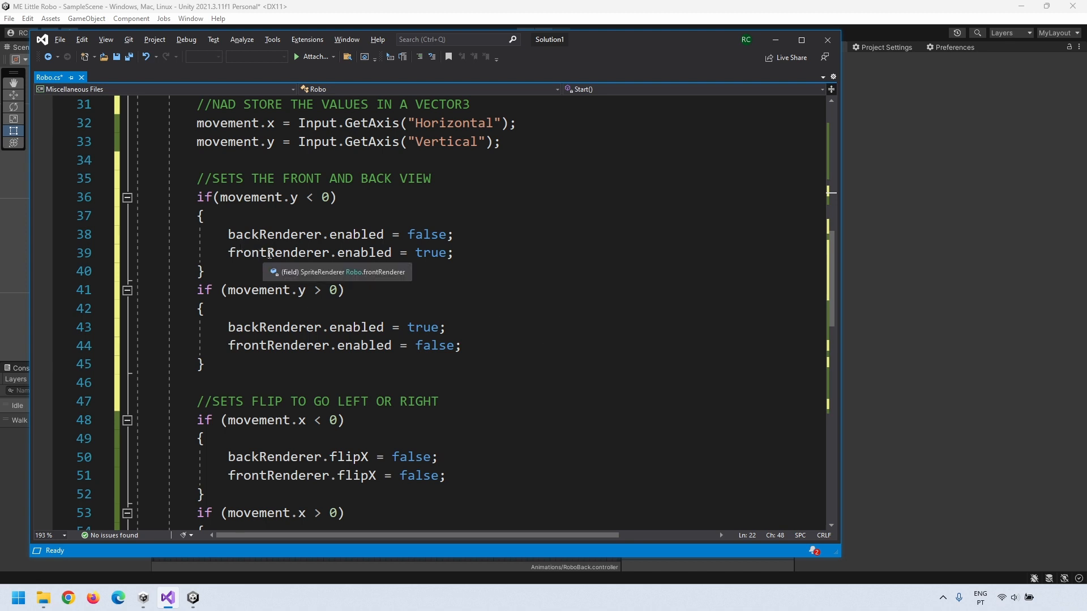
{"action": "left_click_drag", "start_coordinate": [267, 254], "coordinate": [307, 253]}
{"action": "left_click_drag", "start_coordinate": [266, 346], "coordinate": [325, 346]}
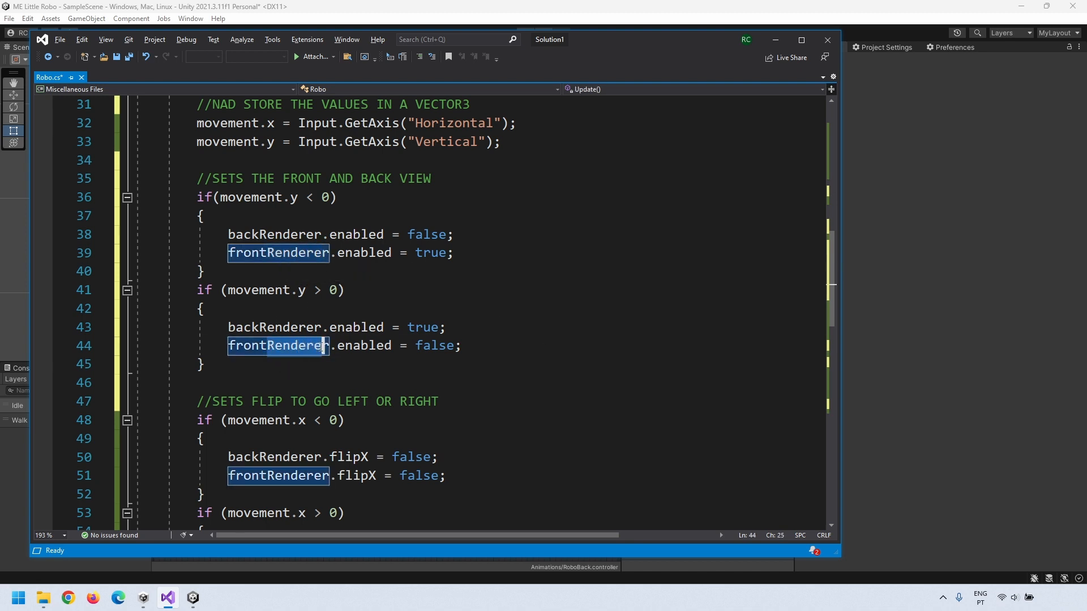
{"action": "left_click", "coordinate": [493, 332]}
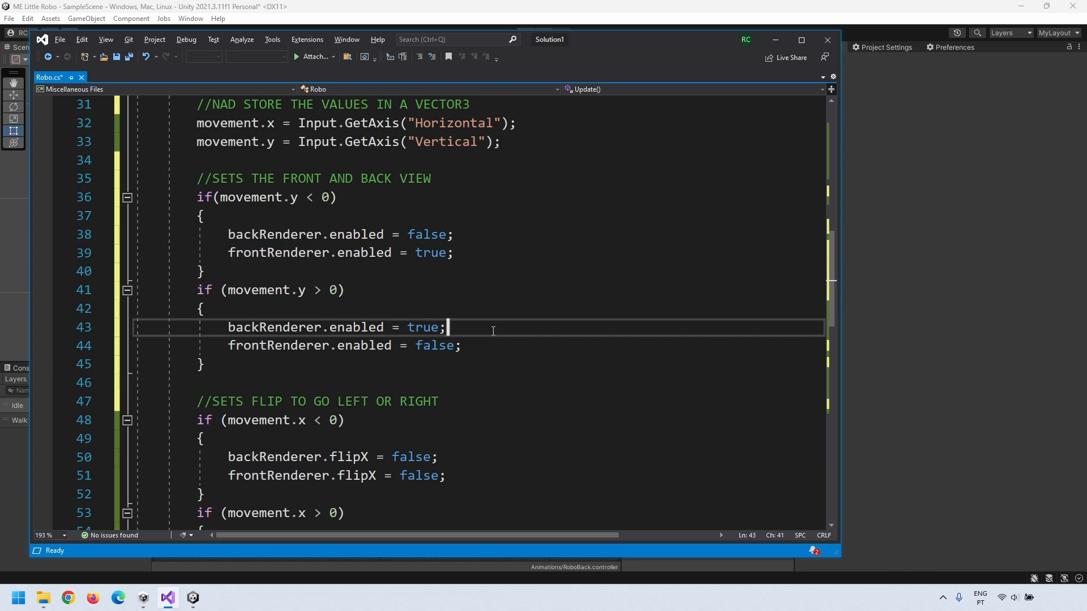
{"action": "key", "text": "ctrl+s"}
Step: Back in Unity, make the RoboBack object active again
{"action": "left_click", "coordinate": [922, 319]}
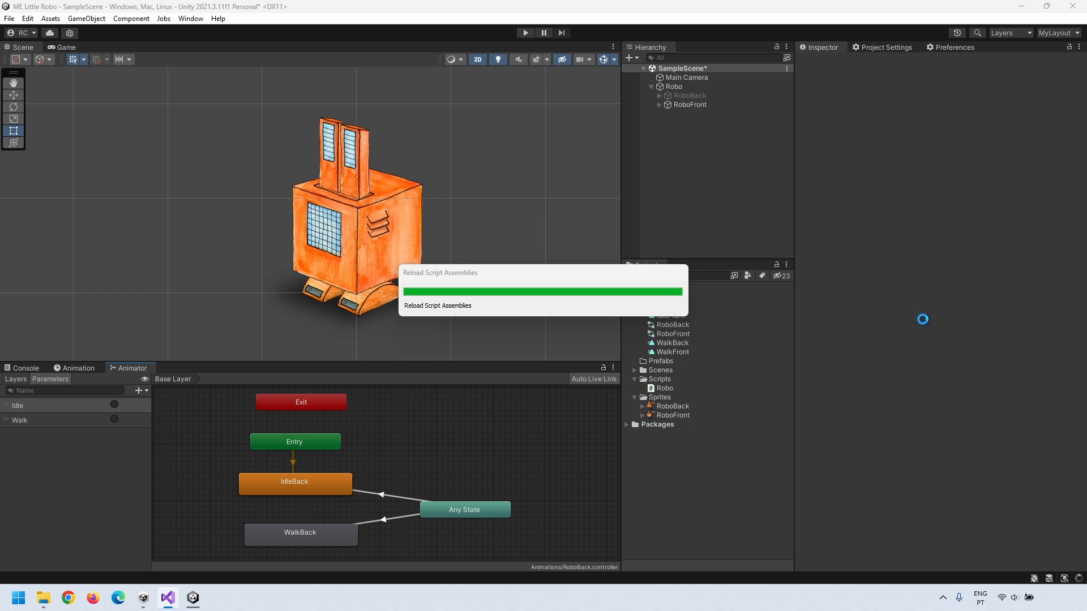
{"action": "left_click", "coordinate": [673, 96]}
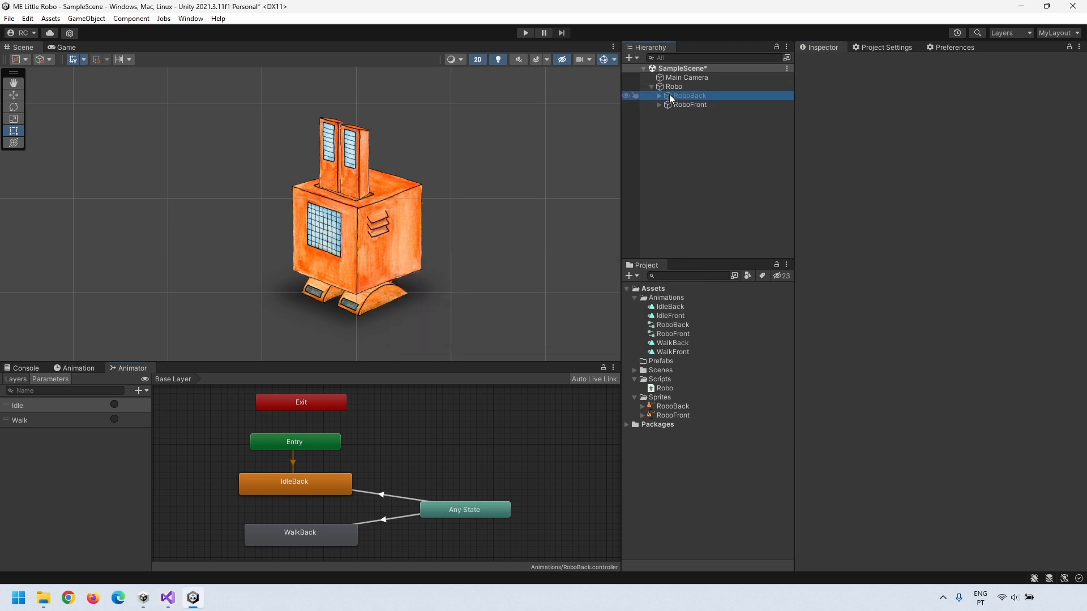
{"action": "left_click", "coordinate": [825, 62]}
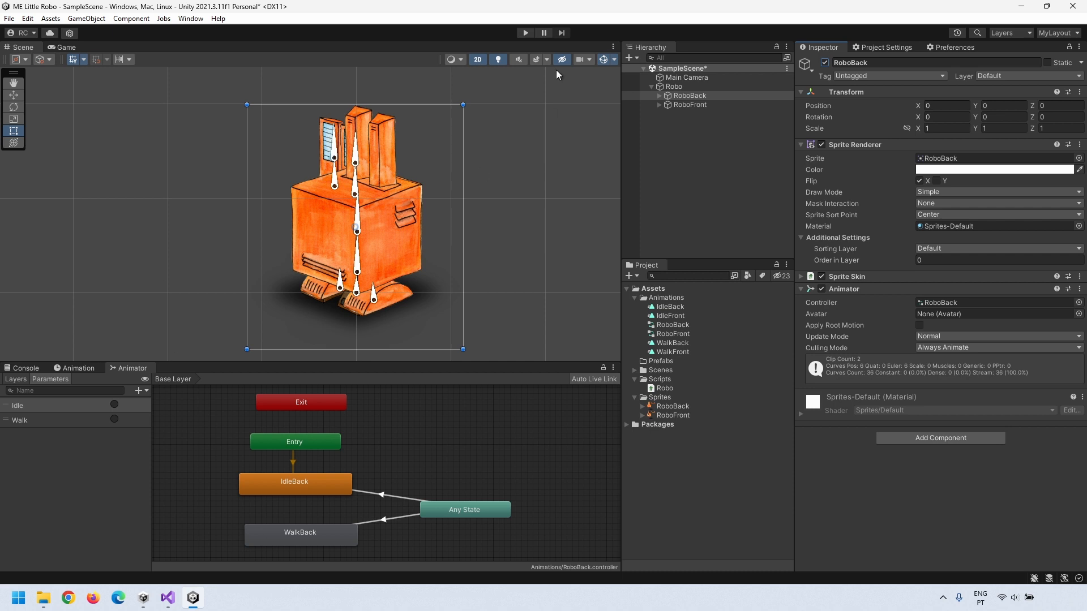
Step: Assign RoboFront to Robo's Front Body Anim and Front Renderer, testing in Play mode
{"action": "left_click", "coordinate": [527, 33]}
{"action": "left_click_drag", "start_coordinate": [681, 106], "coordinate": [937, 206]}
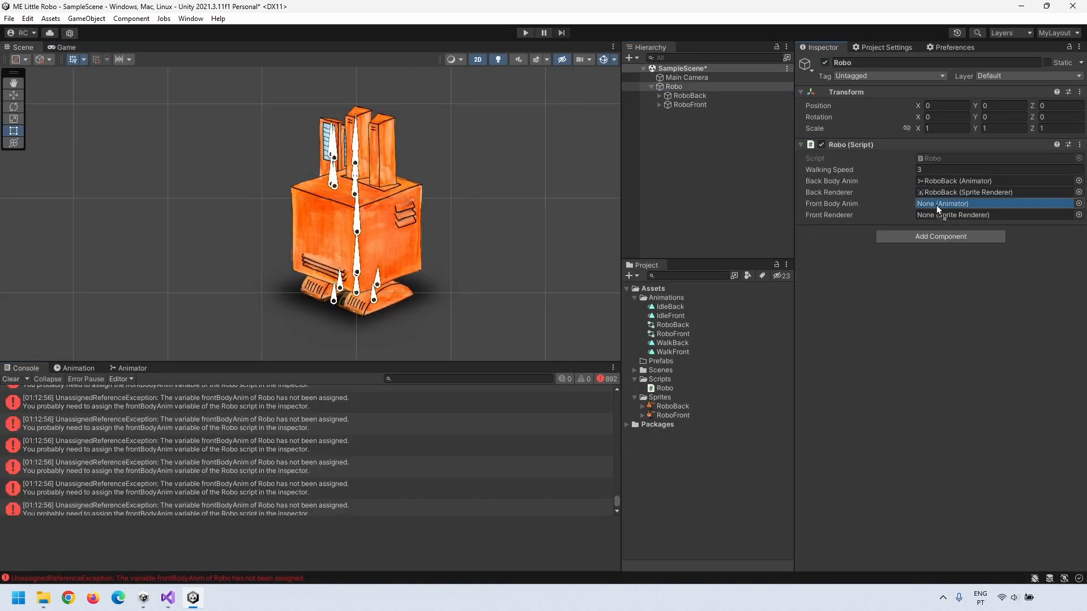
{"action": "left_click", "coordinate": [525, 33]}
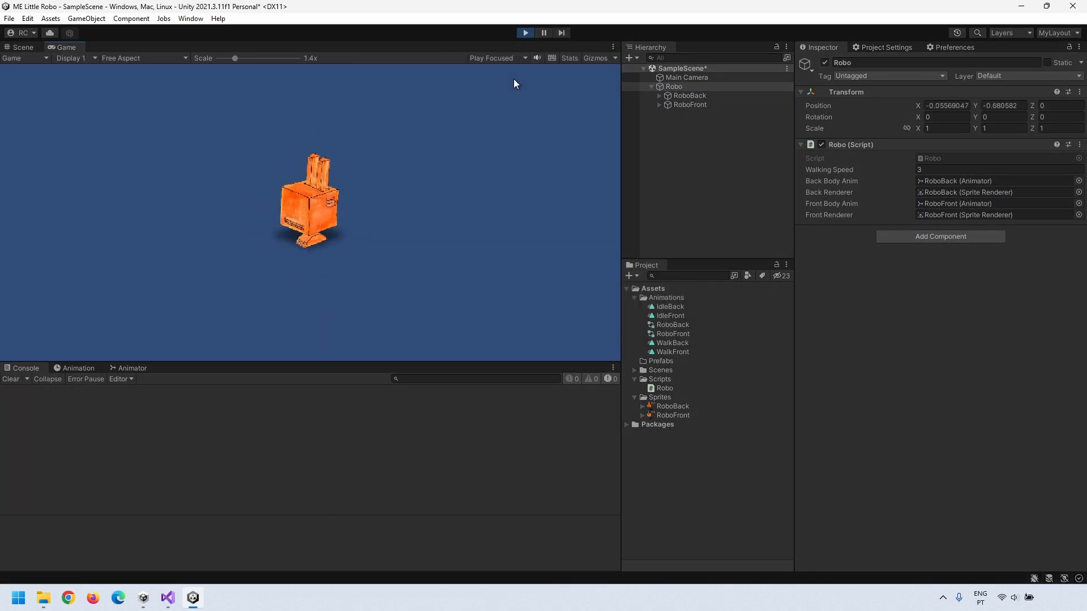
{"action": "left_click", "coordinate": [523, 33]}
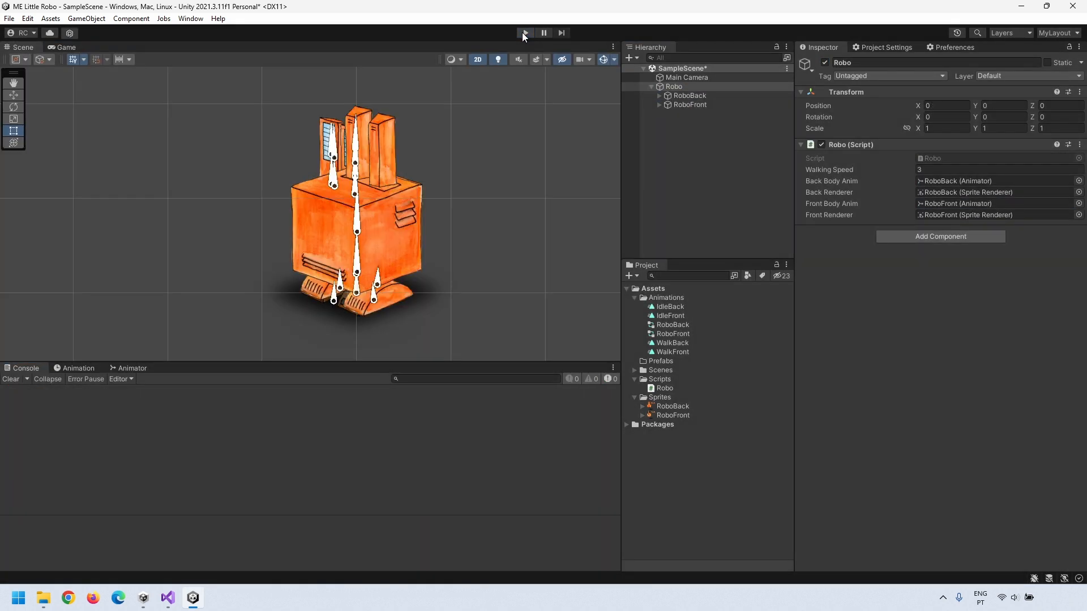
{"action": "left_click", "coordinate": [167, 597]}
{"action": "scroll", "coordinate": [314, 417], "scroll_direction": "up", "scroll_amount": 5}
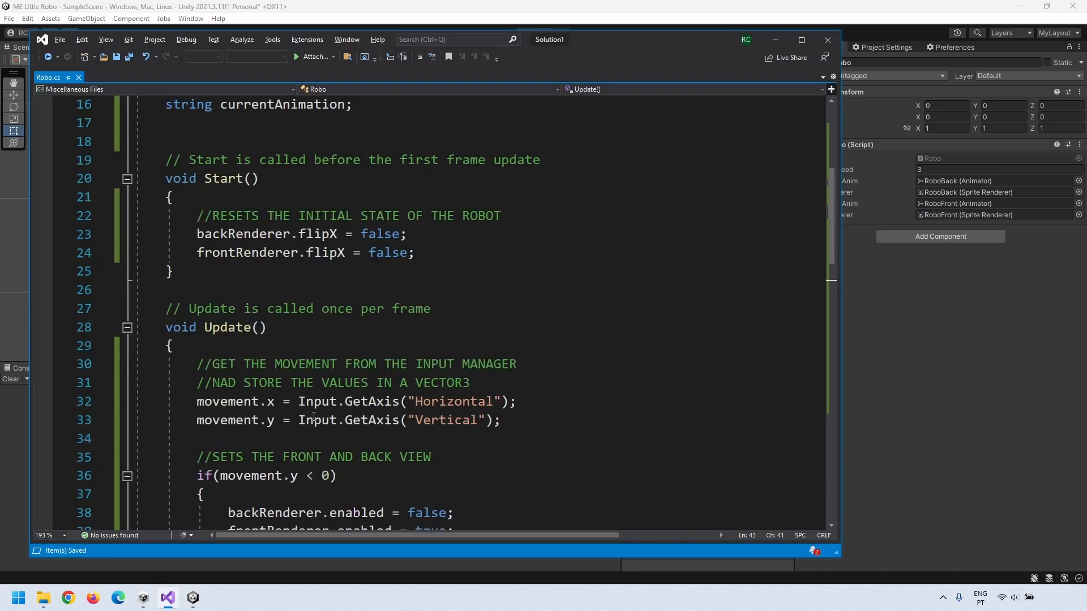
Step: Add backRenderer.enabled = false; and frontRenderer.enabled = true; after the flipX resets in Start()
{"action": "scroll", "coordinate": [314, 417], "scroll_direction": "up", "scroll_amount": 1}
{"action": "left_click", "coordinate": [425, 306]}
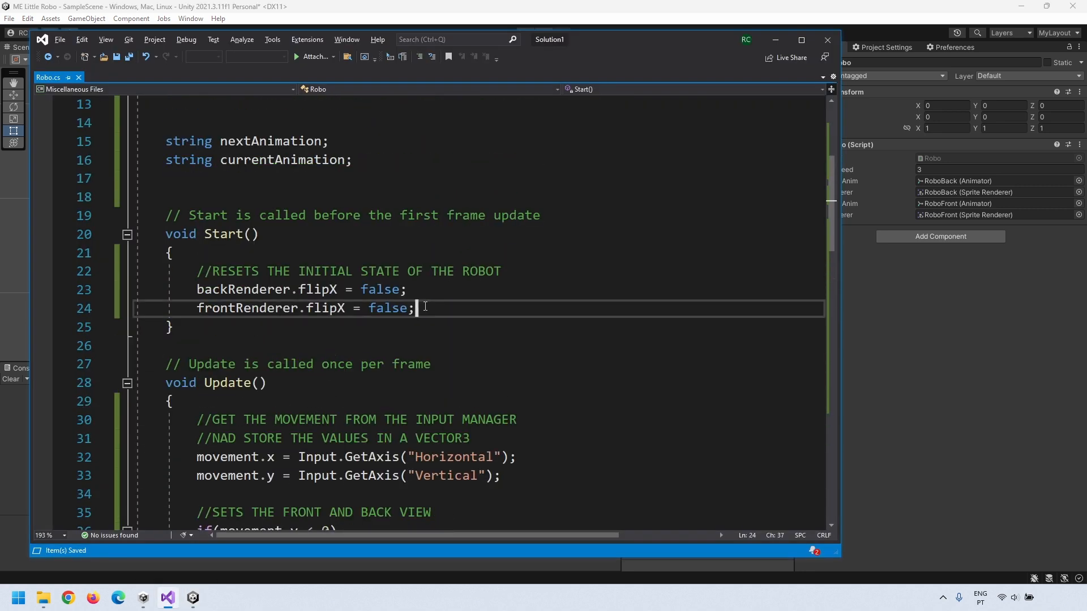
{"action": "key", "text": "Return"}
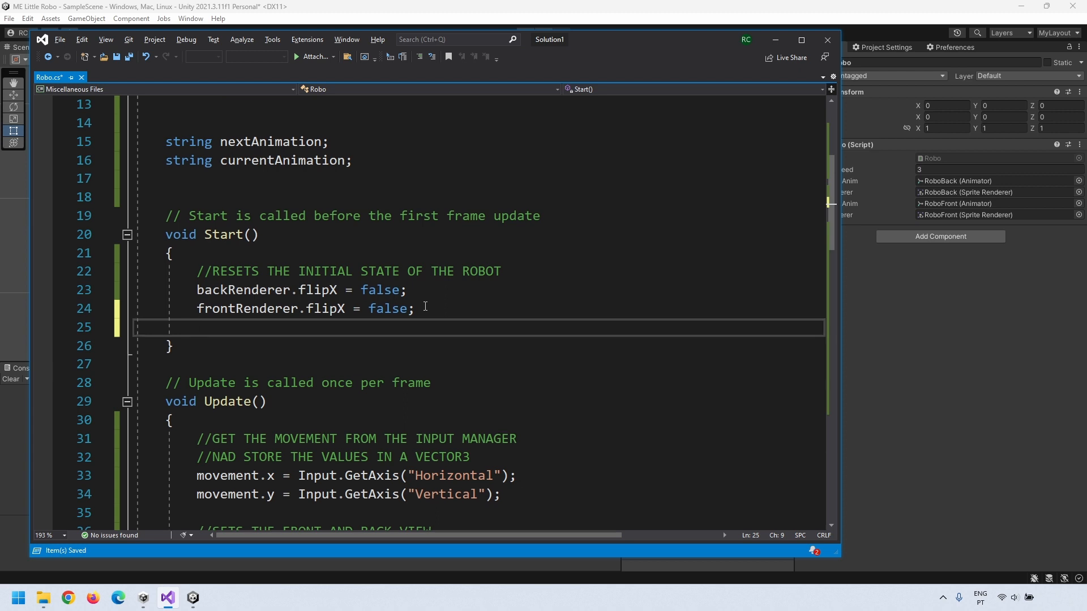
{"action": "left_click", "coordinate": [424, 294]}
{"action": "key", "text": "Return"}
{"action": "type", "text": "backRenderer.enabled = false;"}
{"action": "left_click", "coordinate": [209, 343]}
{"action": "type", "text": "frontRenderer.enabled ="}
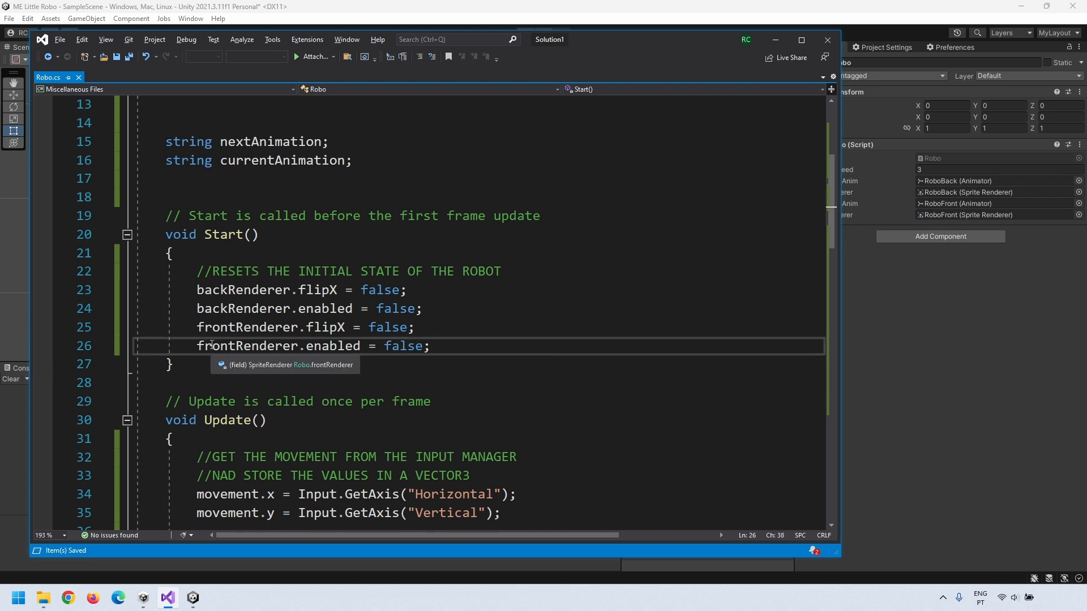
{"action": "type", "text": "tru"}
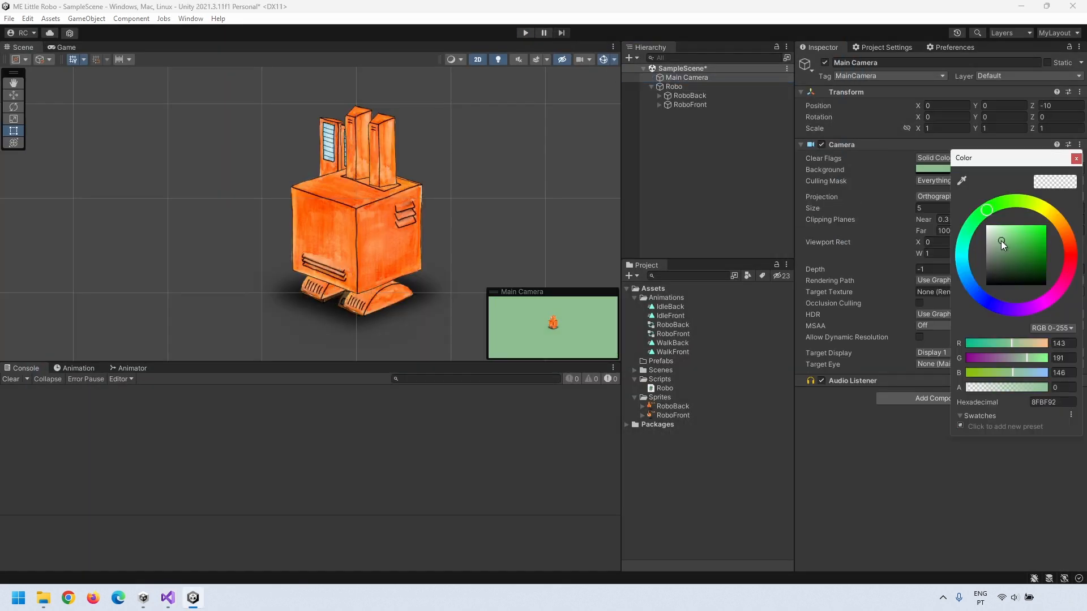
Step: Select the Main Camera to change its background colour to green
{"action": "left_click", "coordinate": [66, 47]}
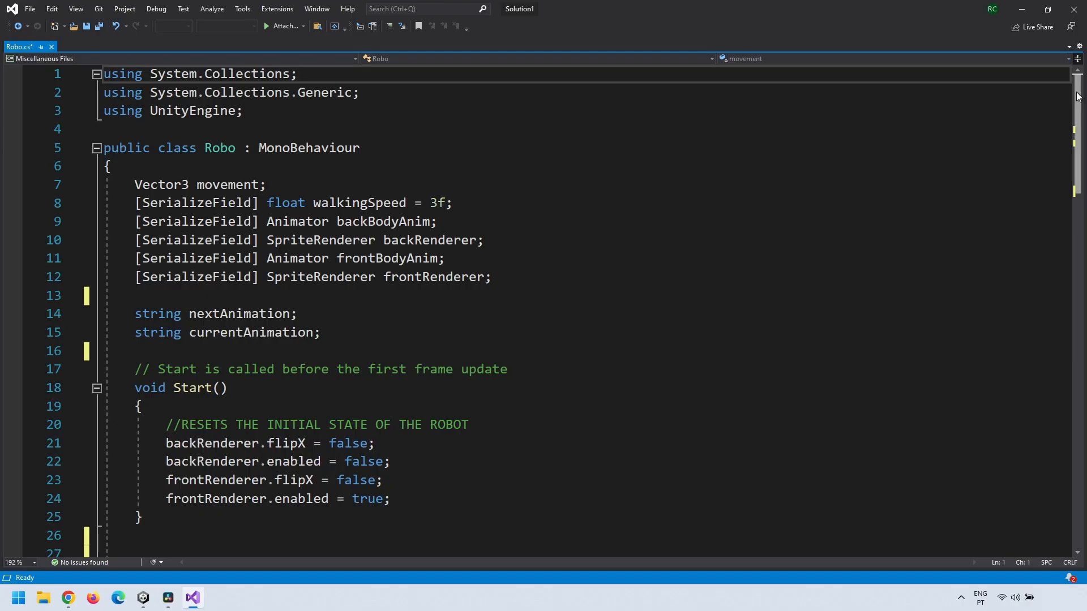
{"action": "left_click_drag", "start_coordinate": [1079, 96], "coordinate": [1078, 214]}
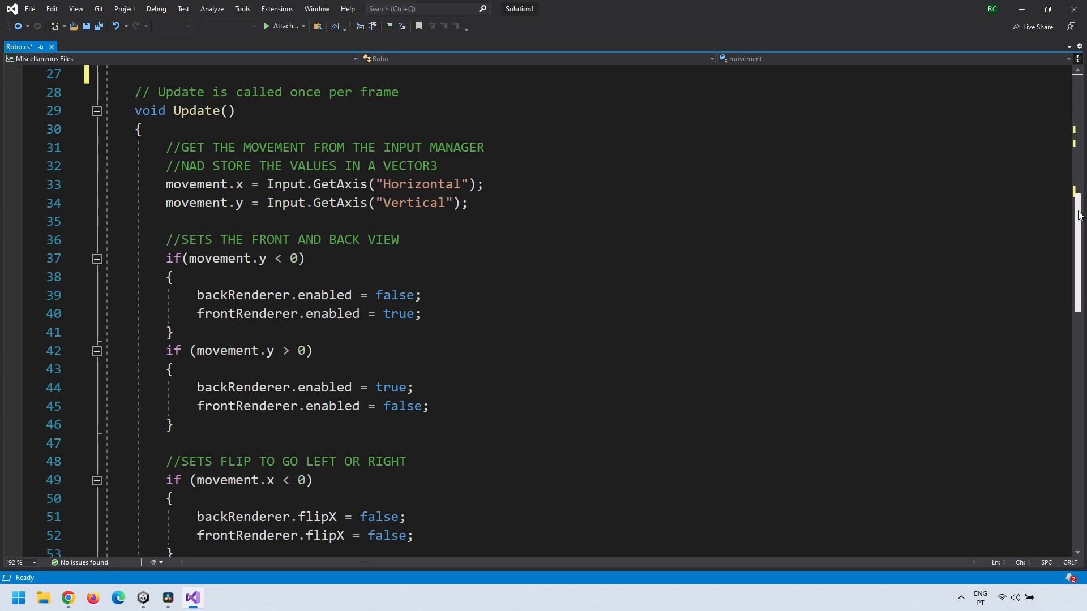
{"action": "left_click_drag", "start_coordinate": [1081, 215], "coordinate": [1080, 334]}
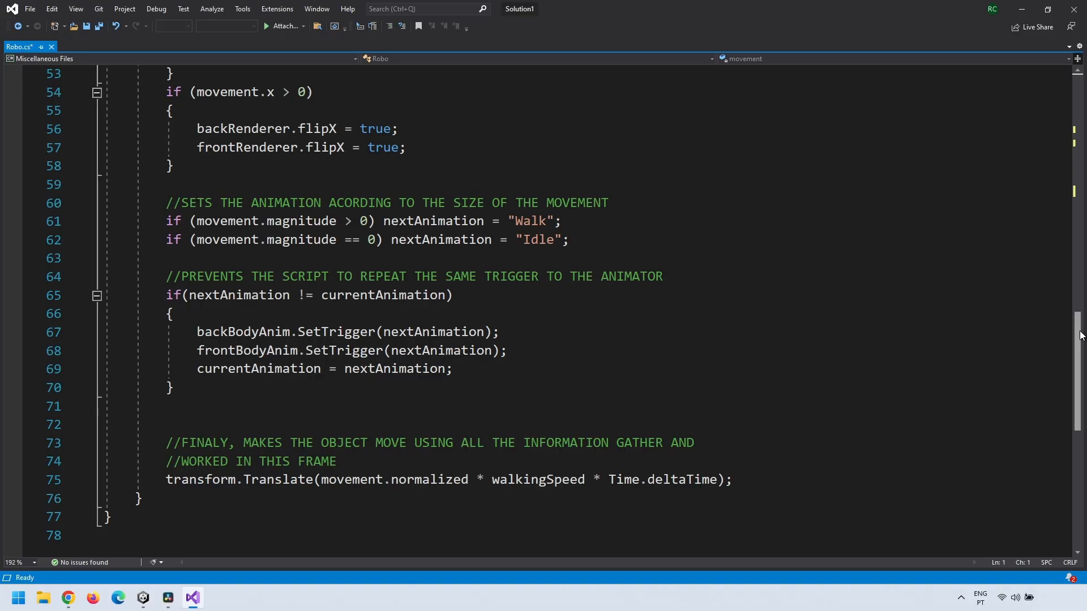